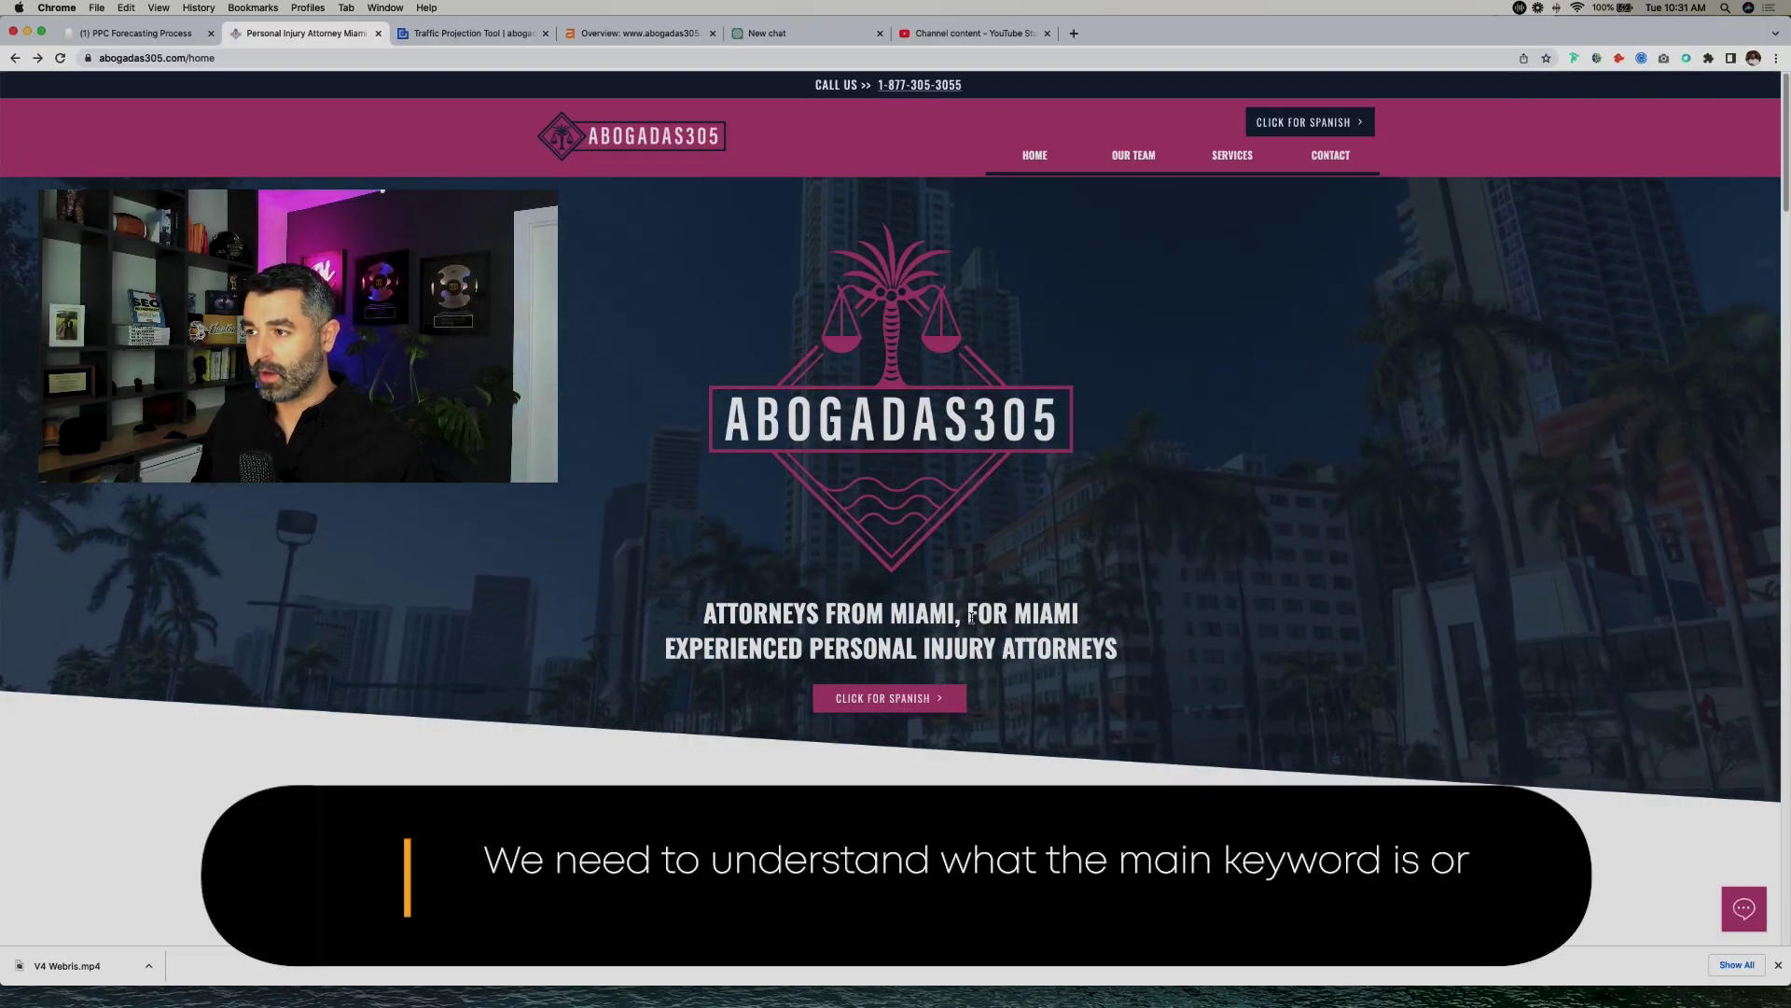
Step: Scroll through the Abogadas305 homepage and select its hero headline about Miami personal injury attorneys
scroll(970, 616, "down", 15)
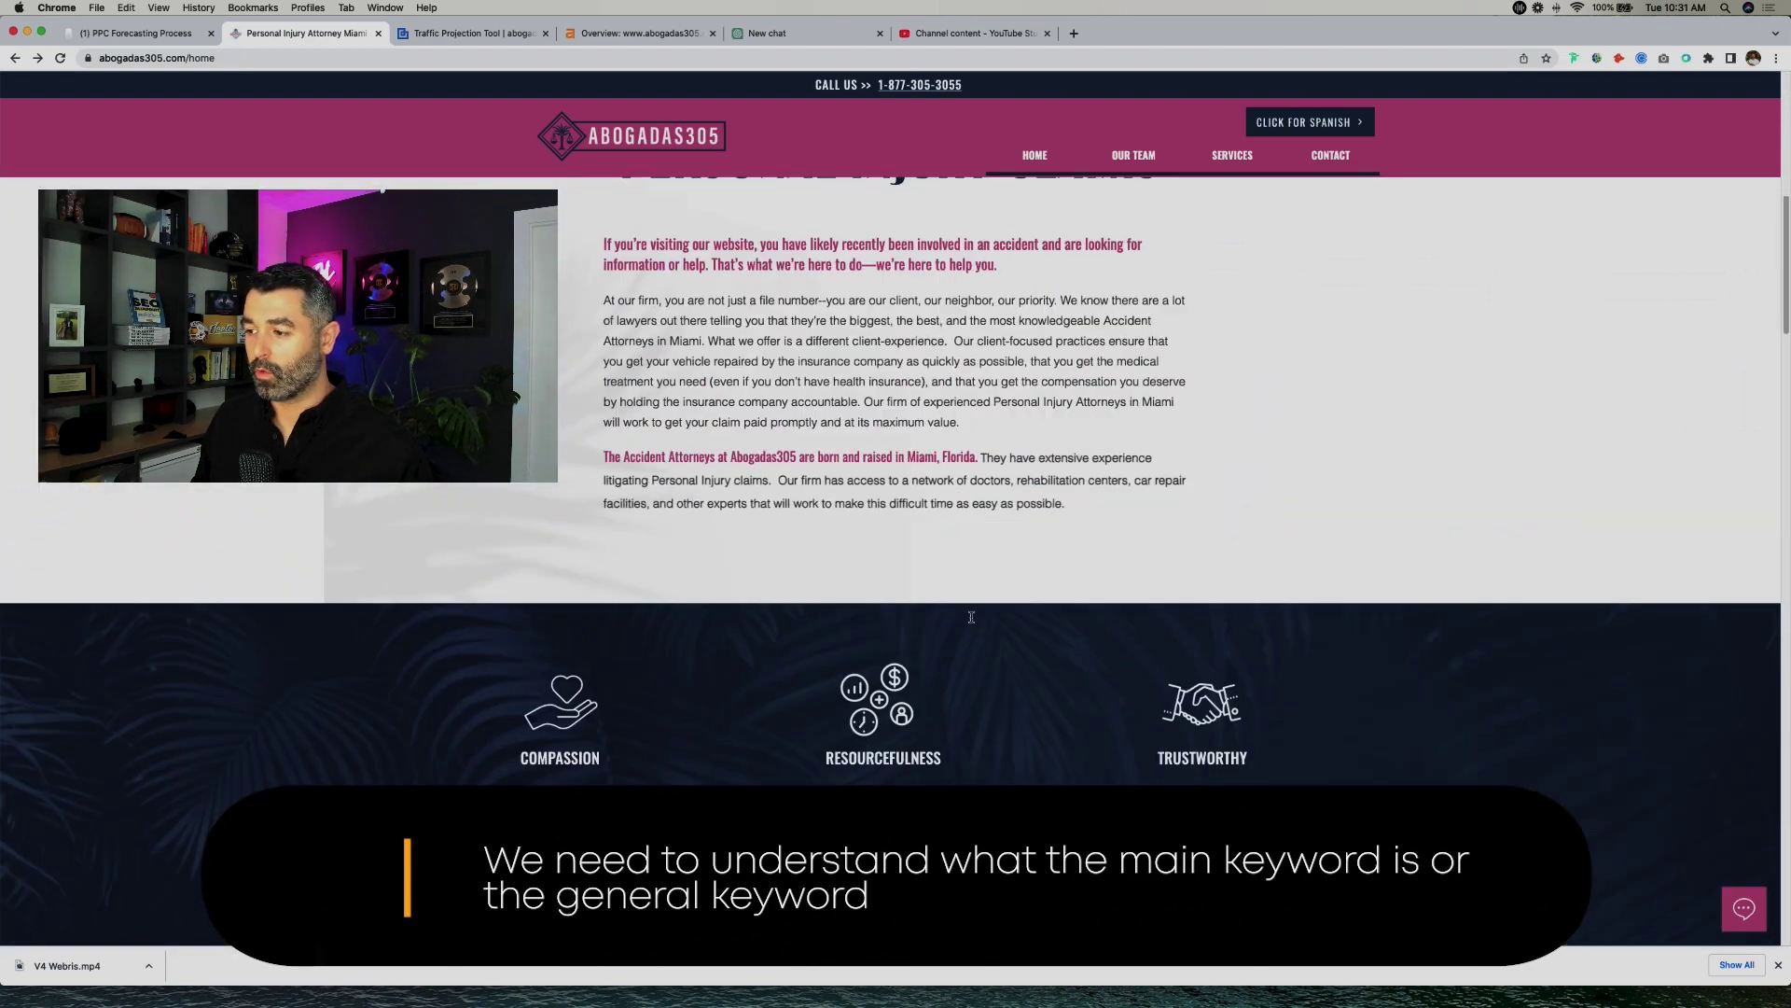
scroll(972, 616, "down", 5)
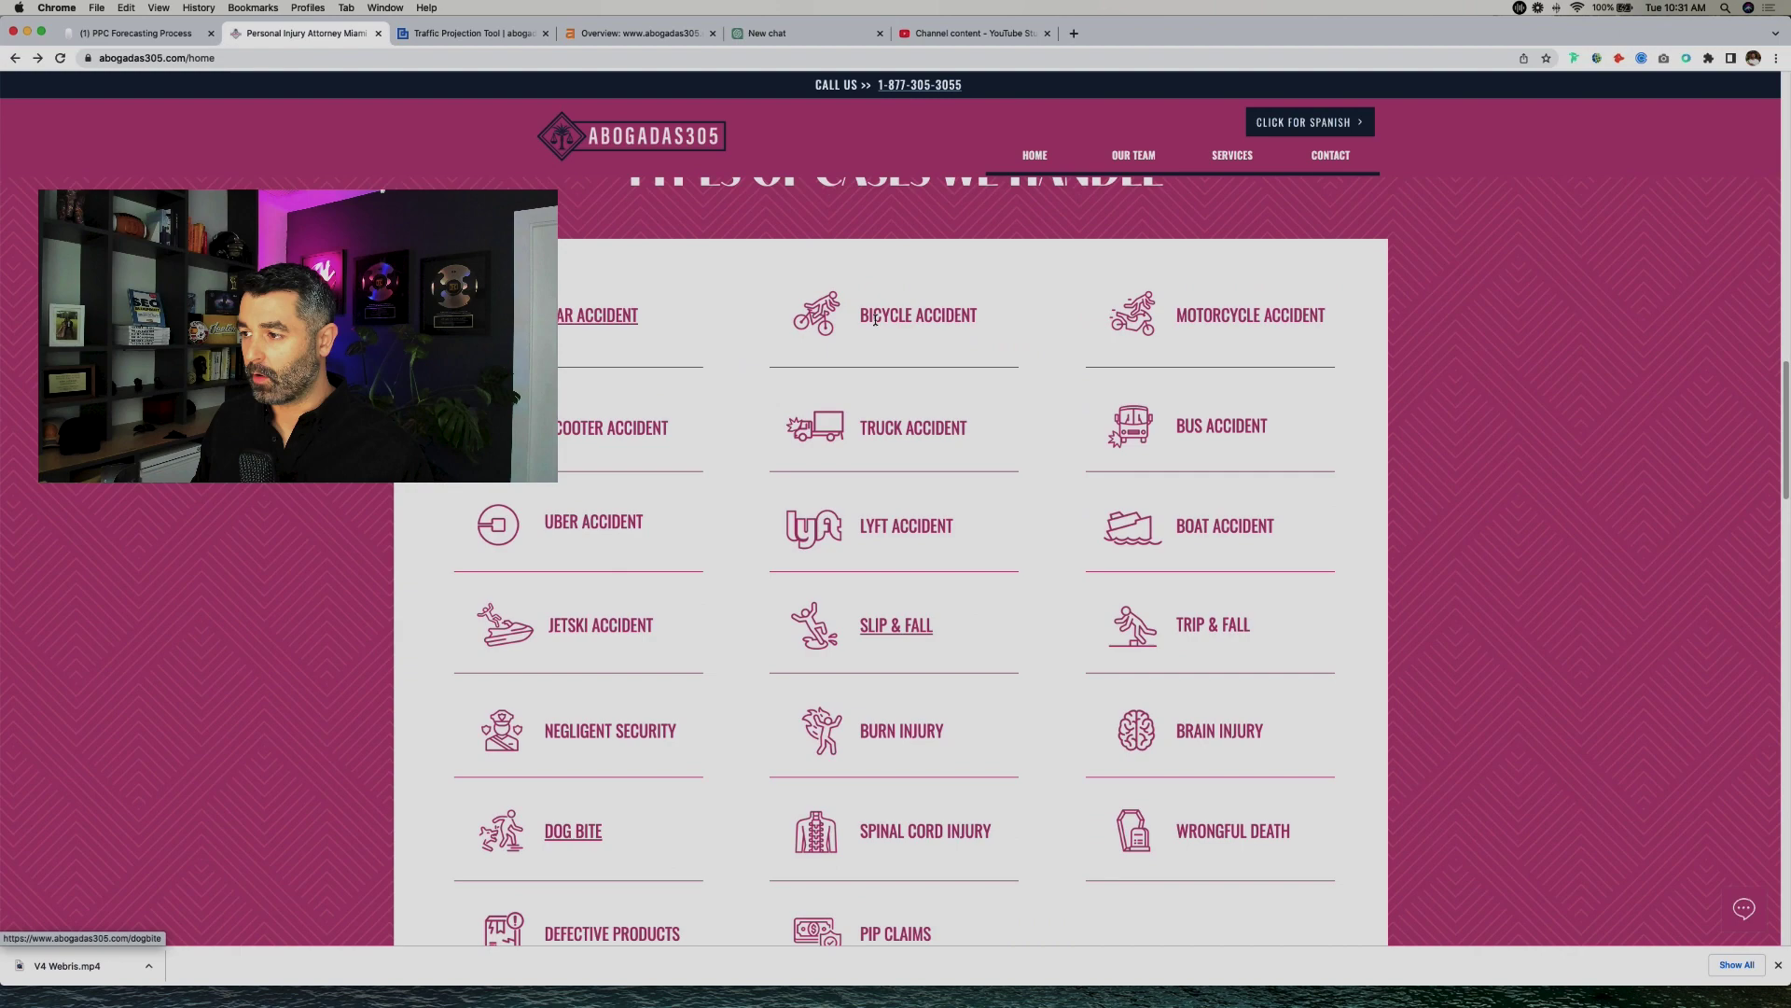
scroll(792, 266, "up", 9)
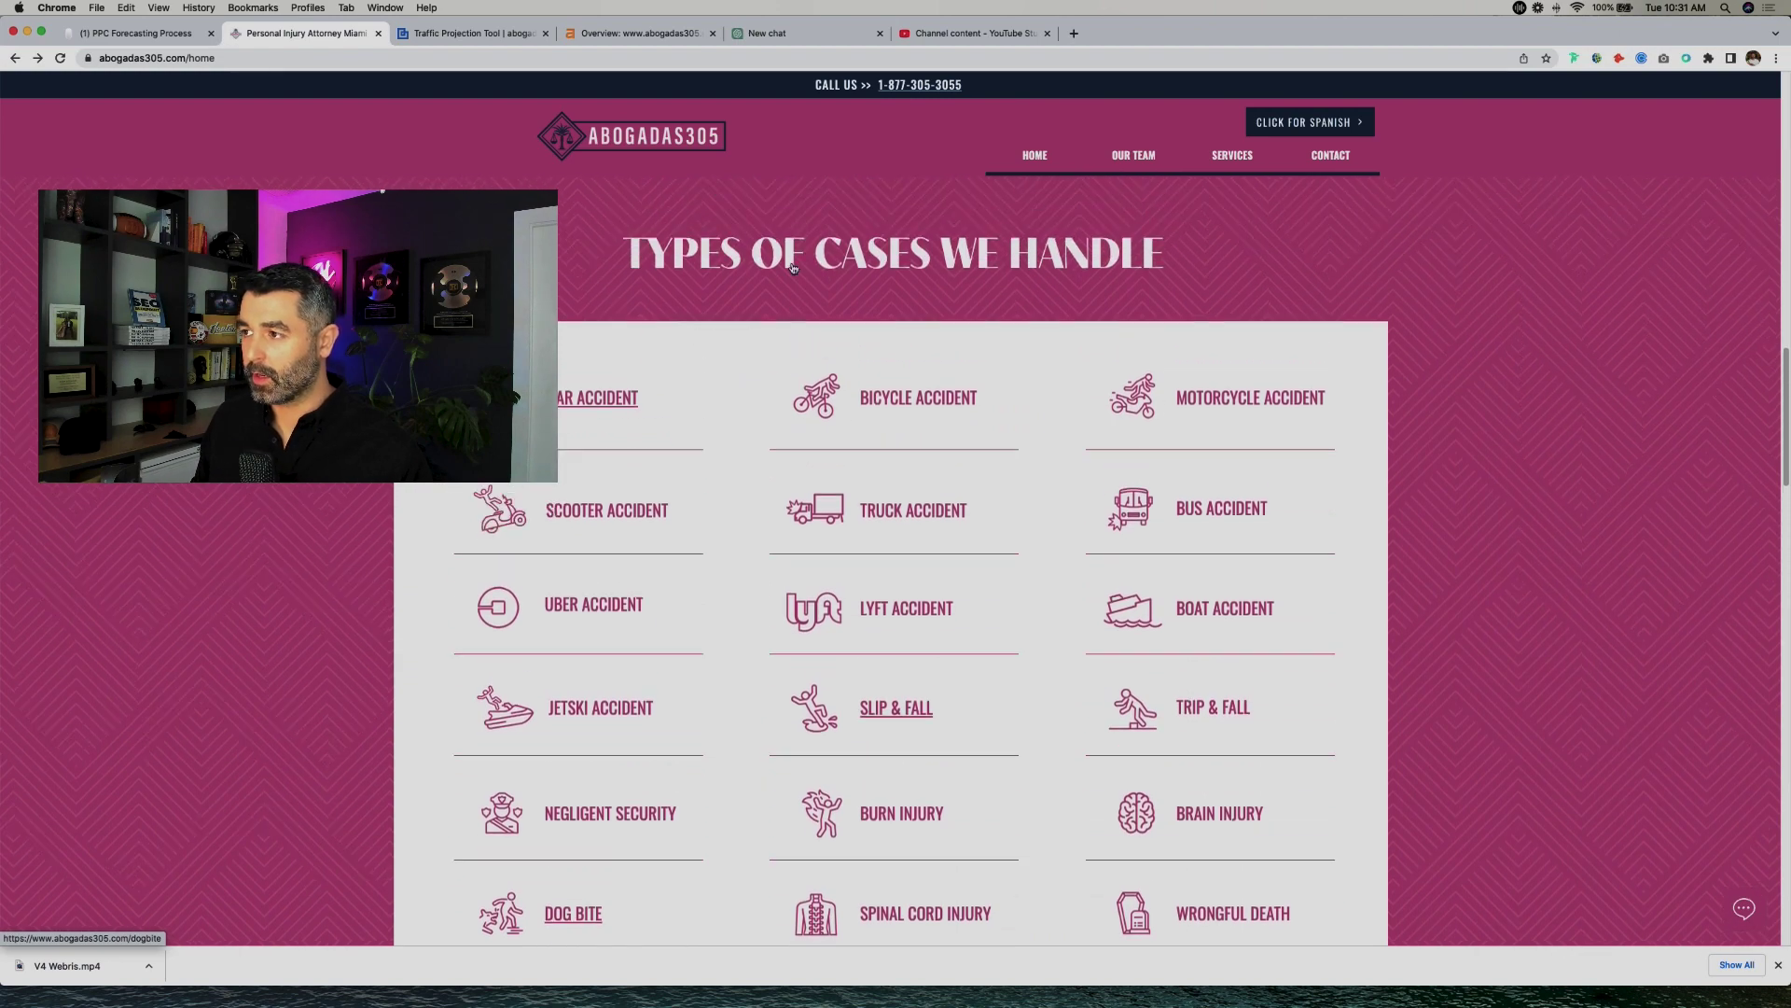
scroll(792, 265, "up", 20)
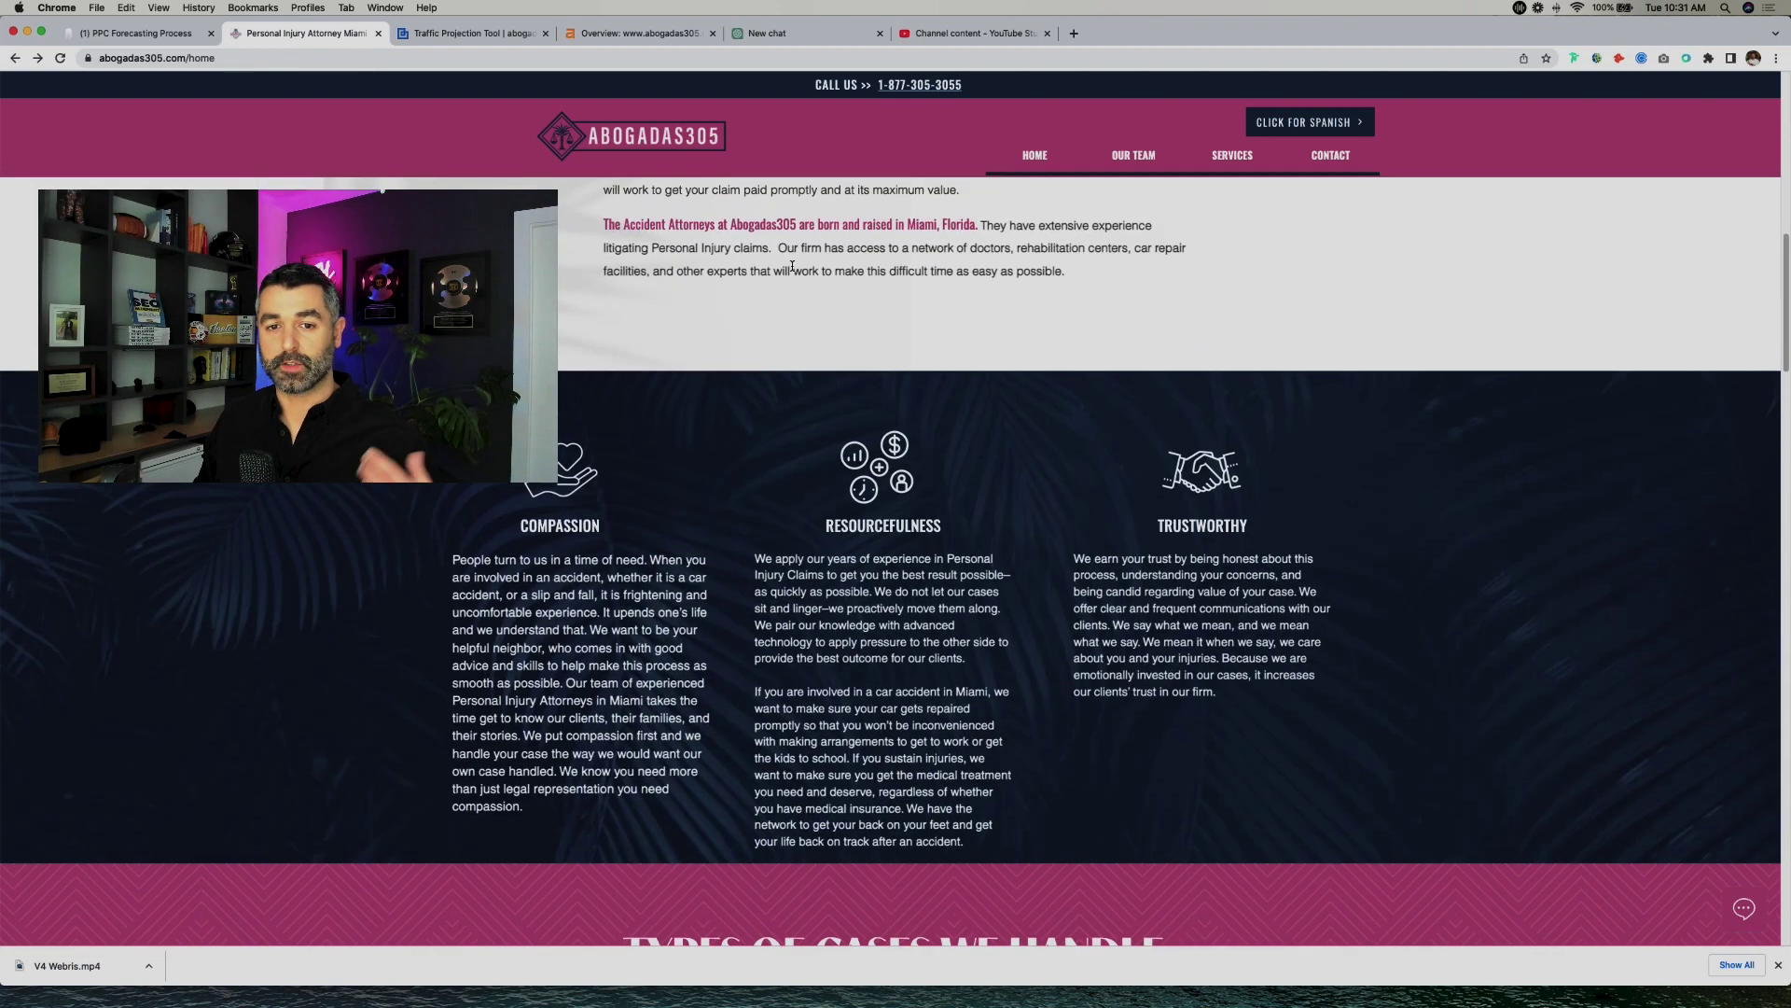
scroll(879, 348, "up", 2)
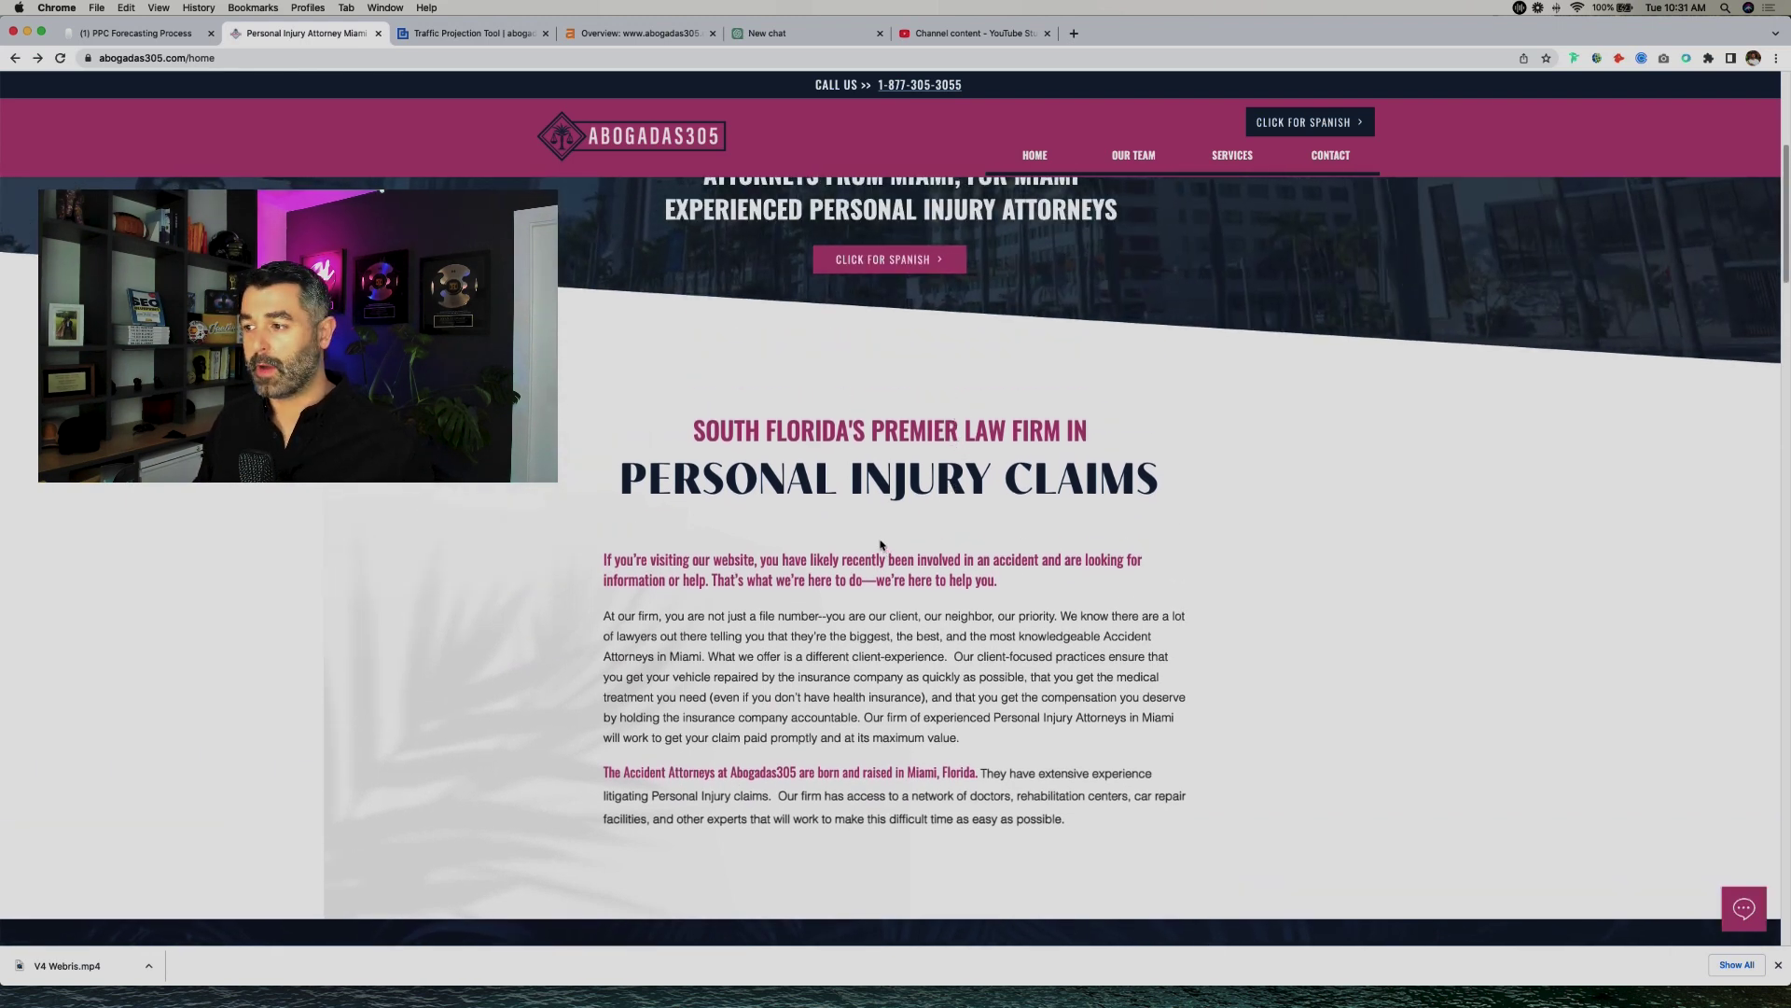
scroll(881, 545, "up", 4)
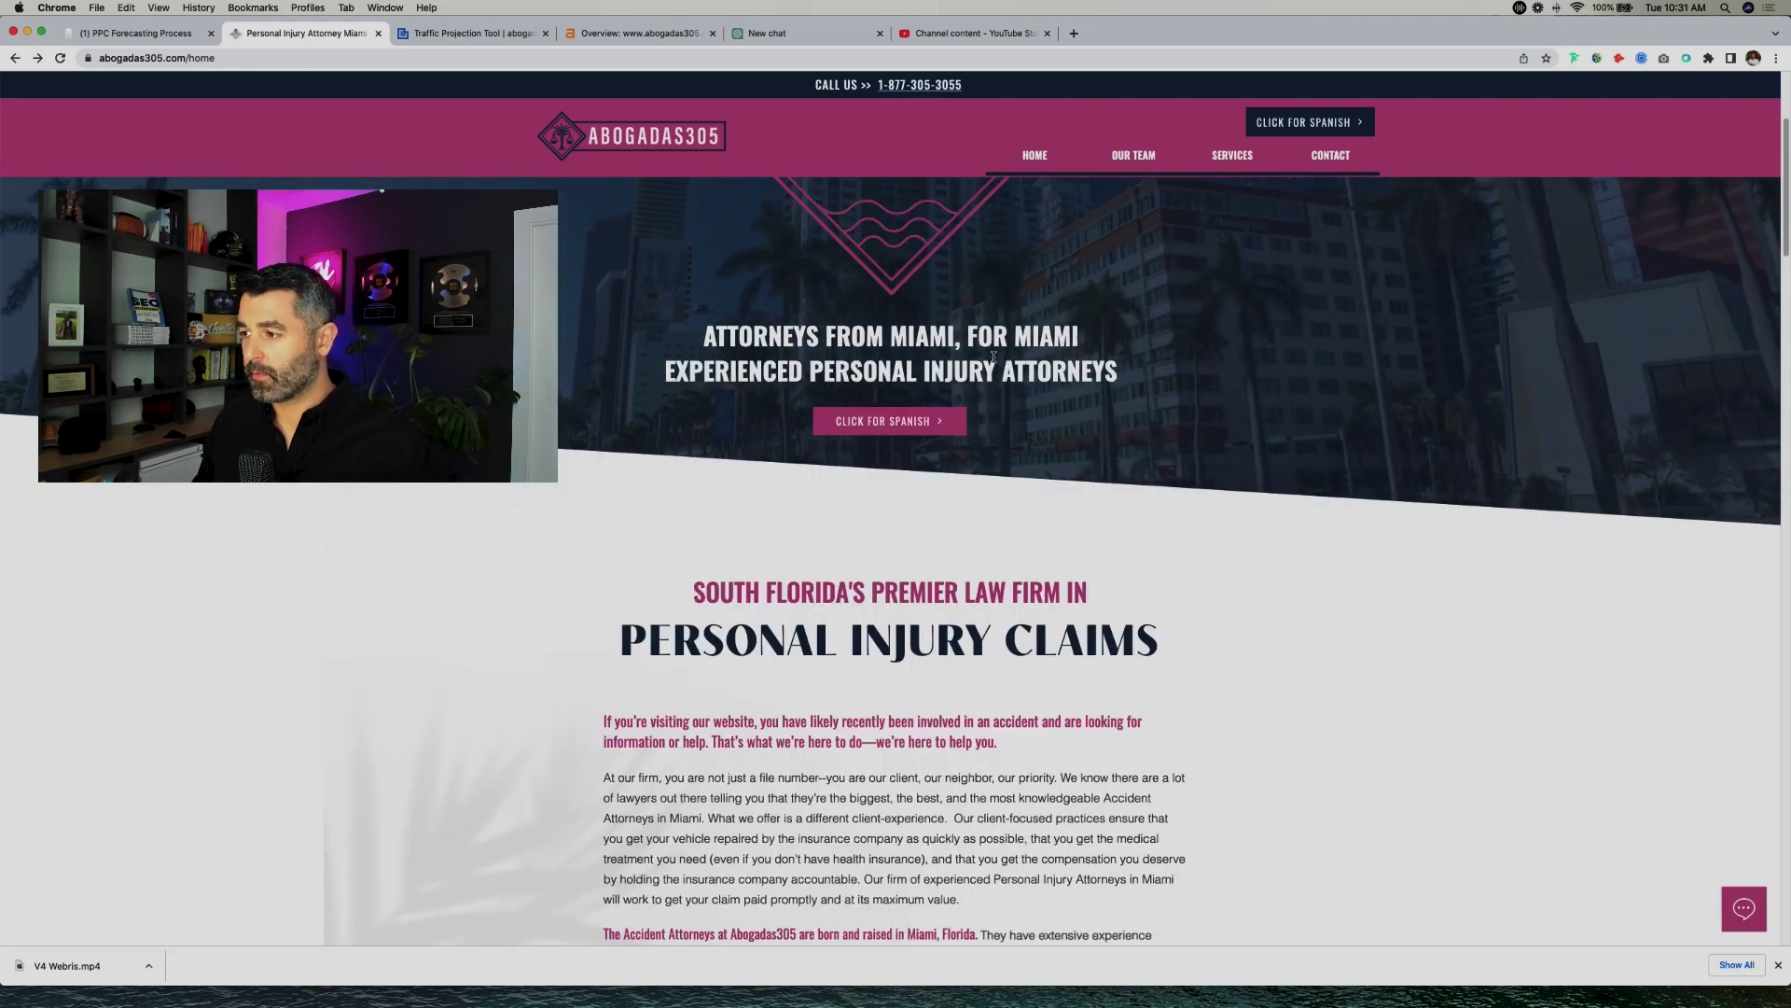
left_click_drag(1118, 372, 881, 338)
Step: Search Google for 'MIAMI PERSONAL INJURY ATTORNEYS', trimming the extra words from the pasted headline
key("super+c")
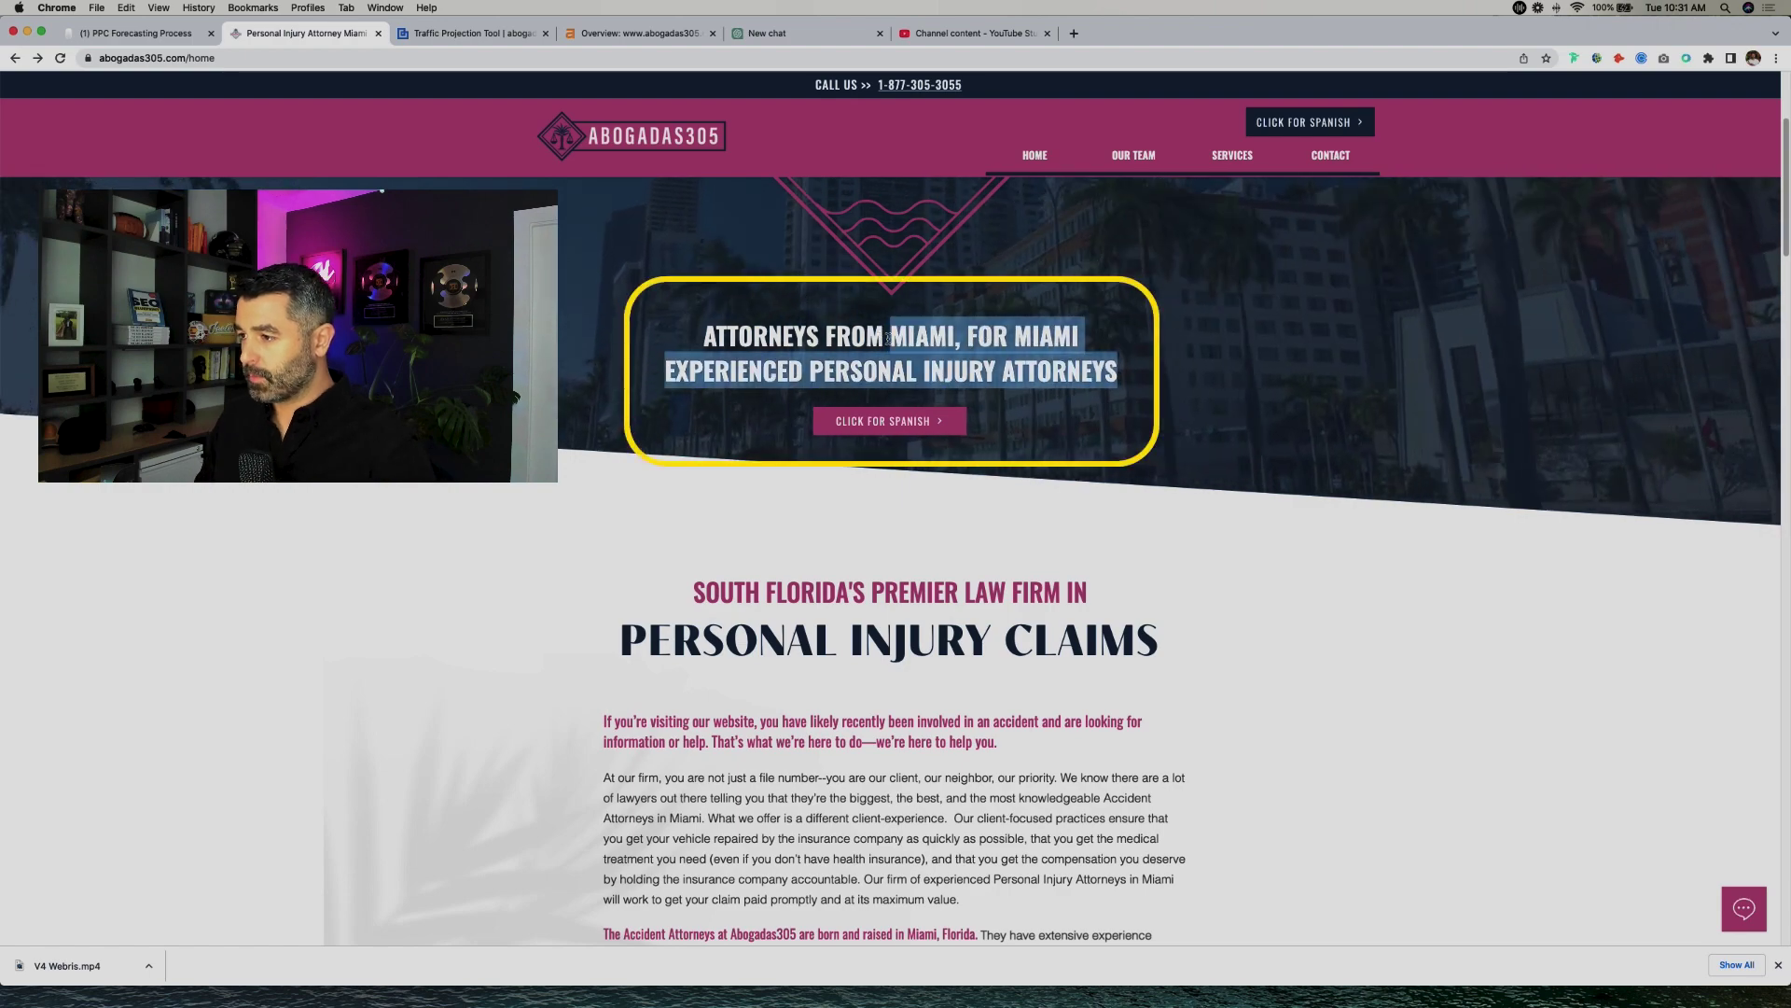
key("super+t")
key("super+v")
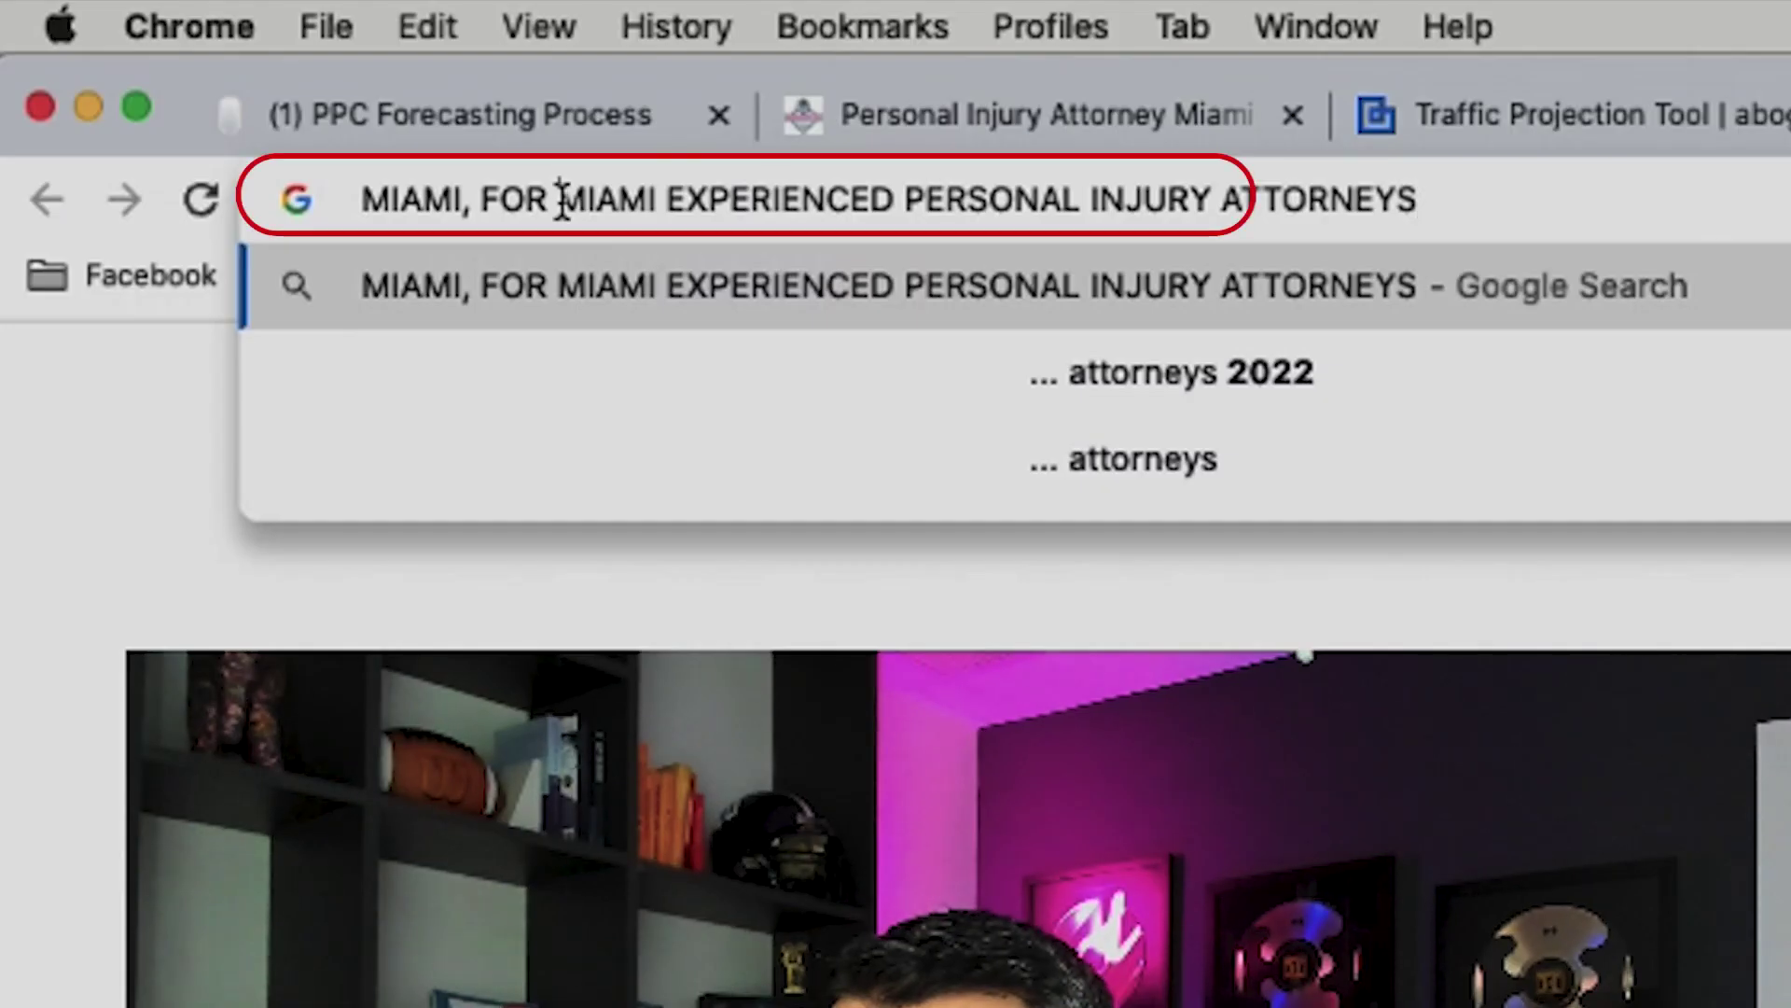
left_click_drag(164, 58, 73, 60)
key("BackSpace")
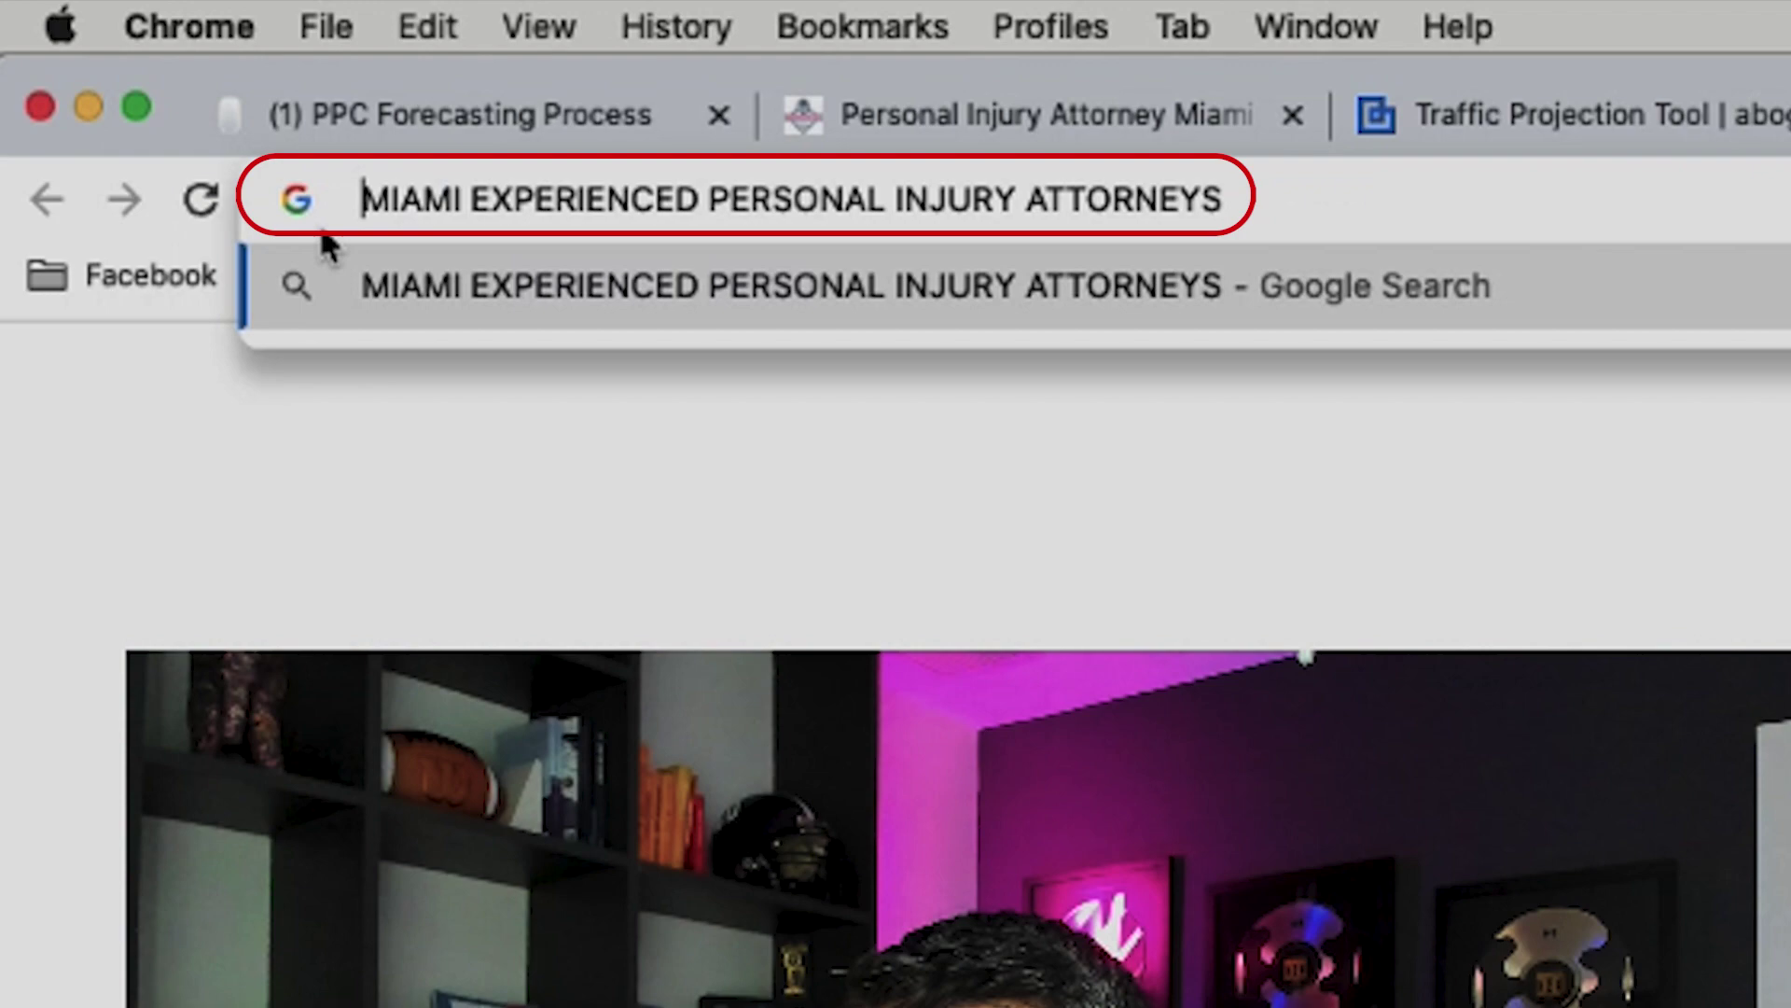
double_click(568, 196)
key("BackSpace")
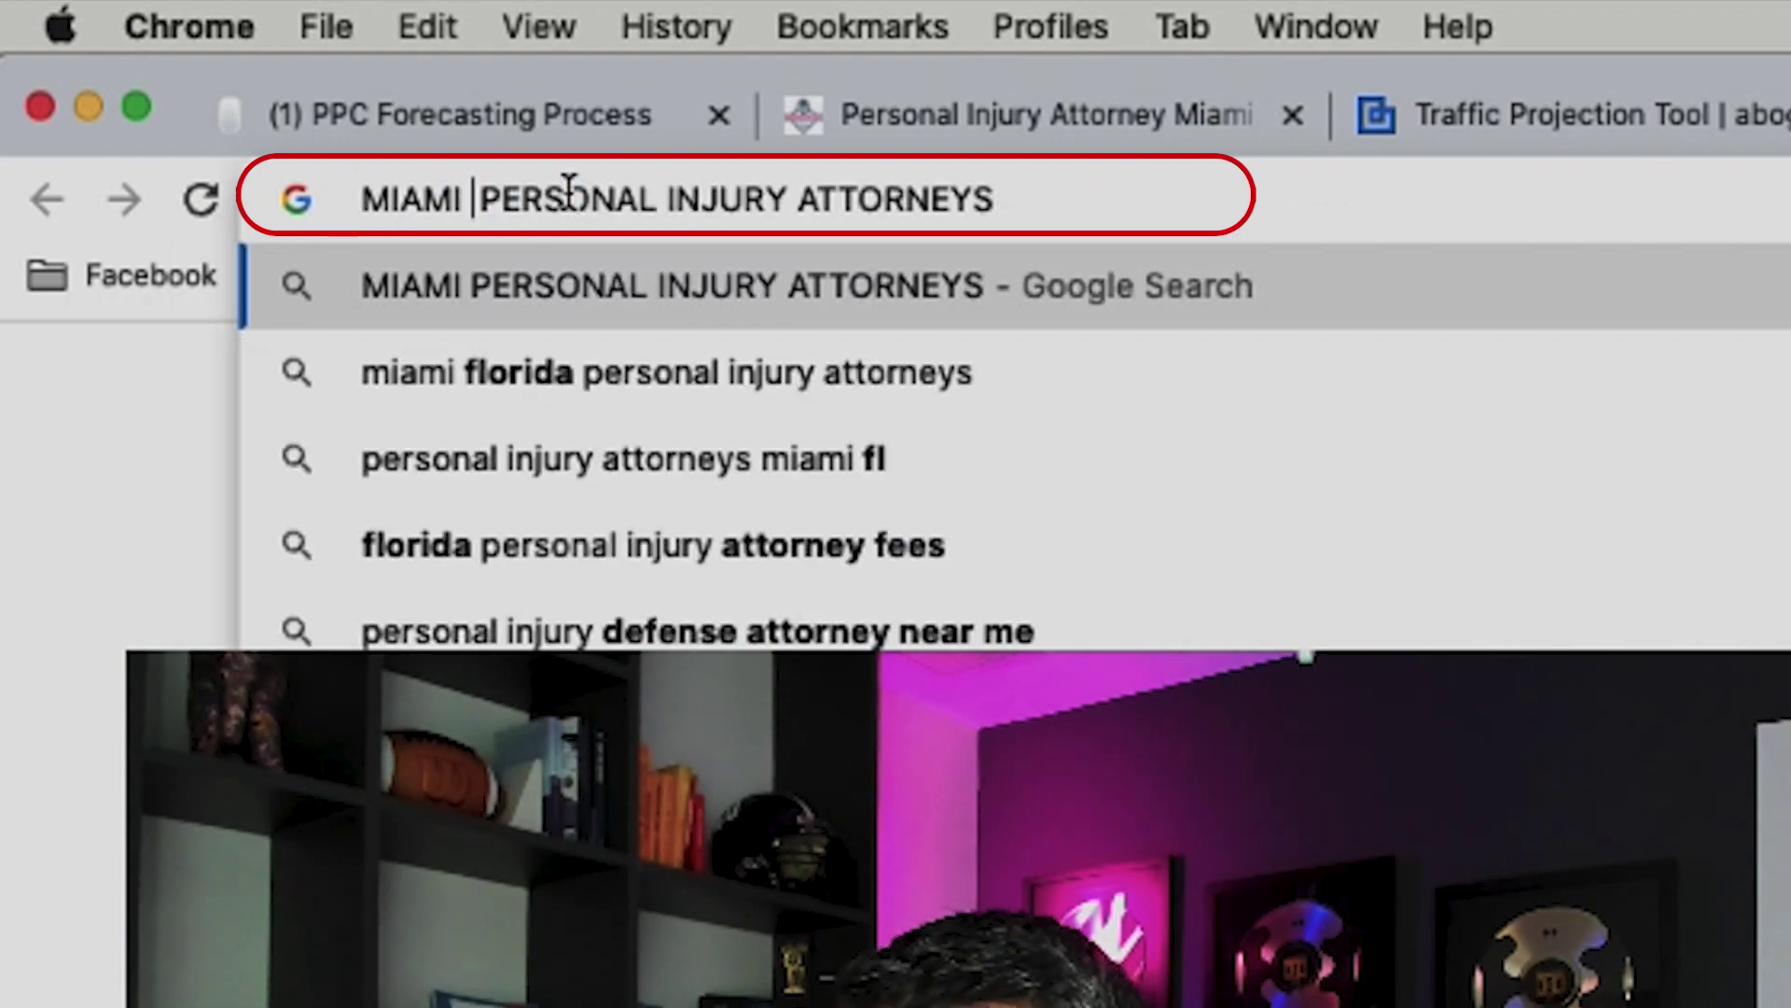
key("Return")
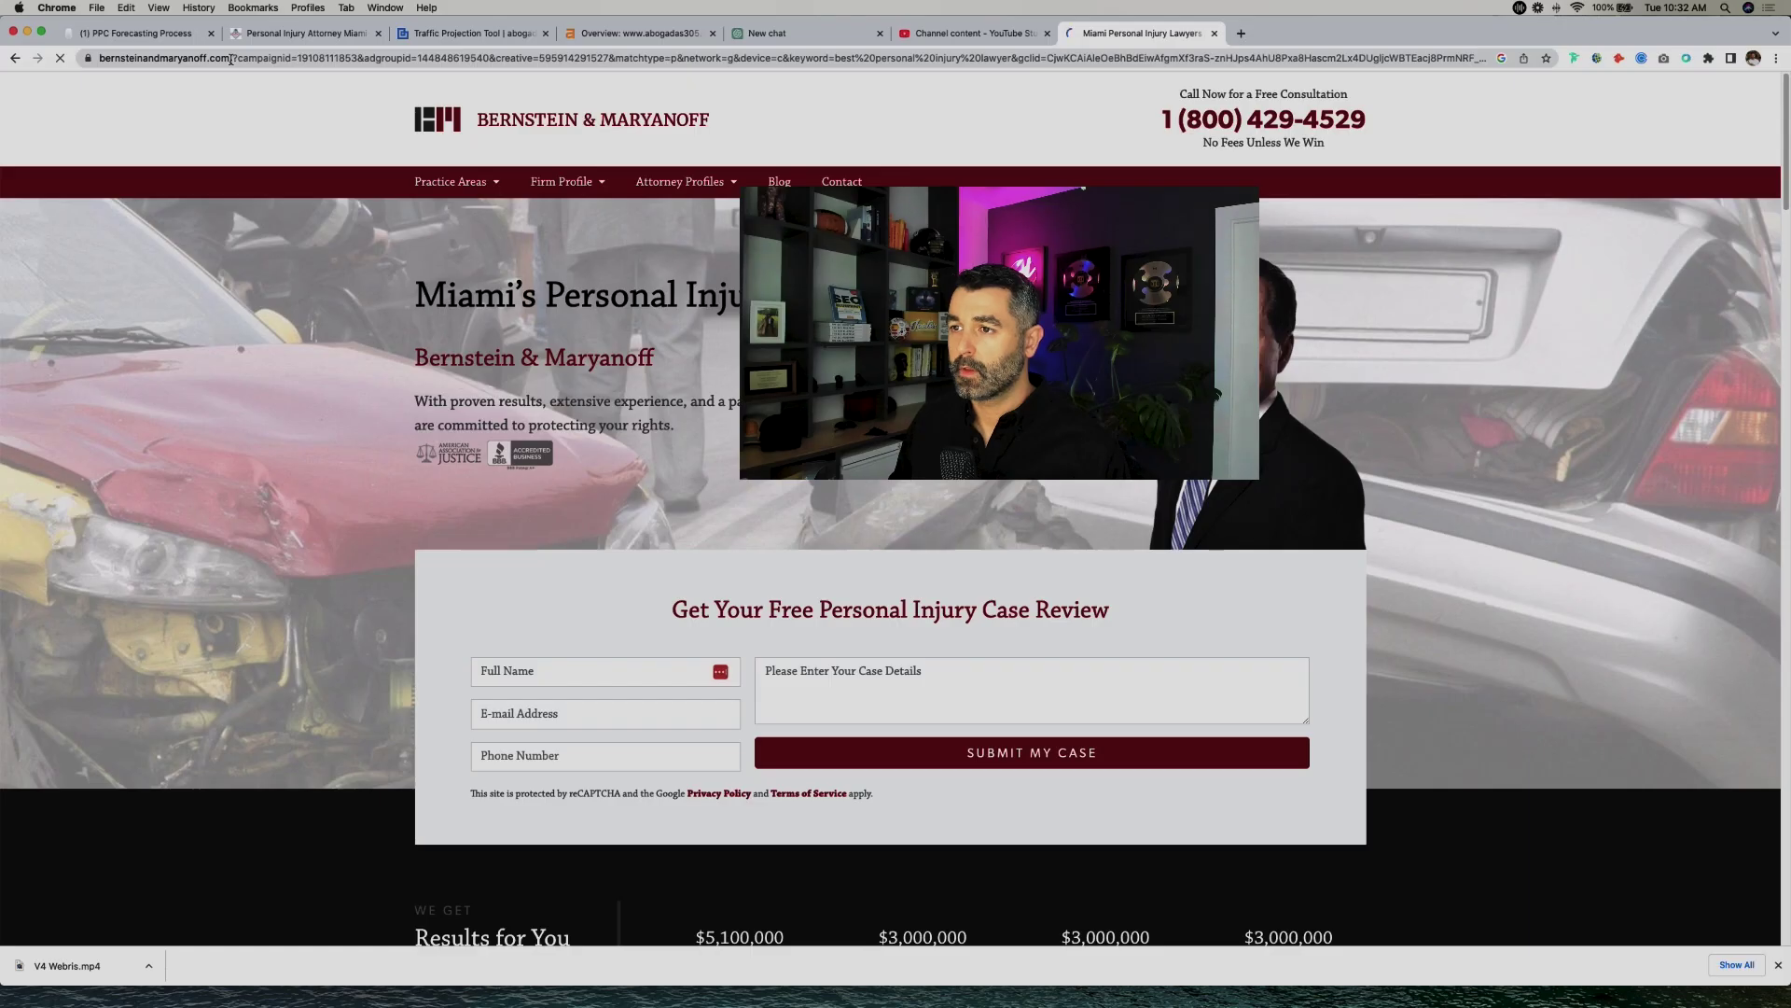
Step: Copy the top competitor ad site's domain from the address bar
left_click_drag(231, 59, 99, 59)
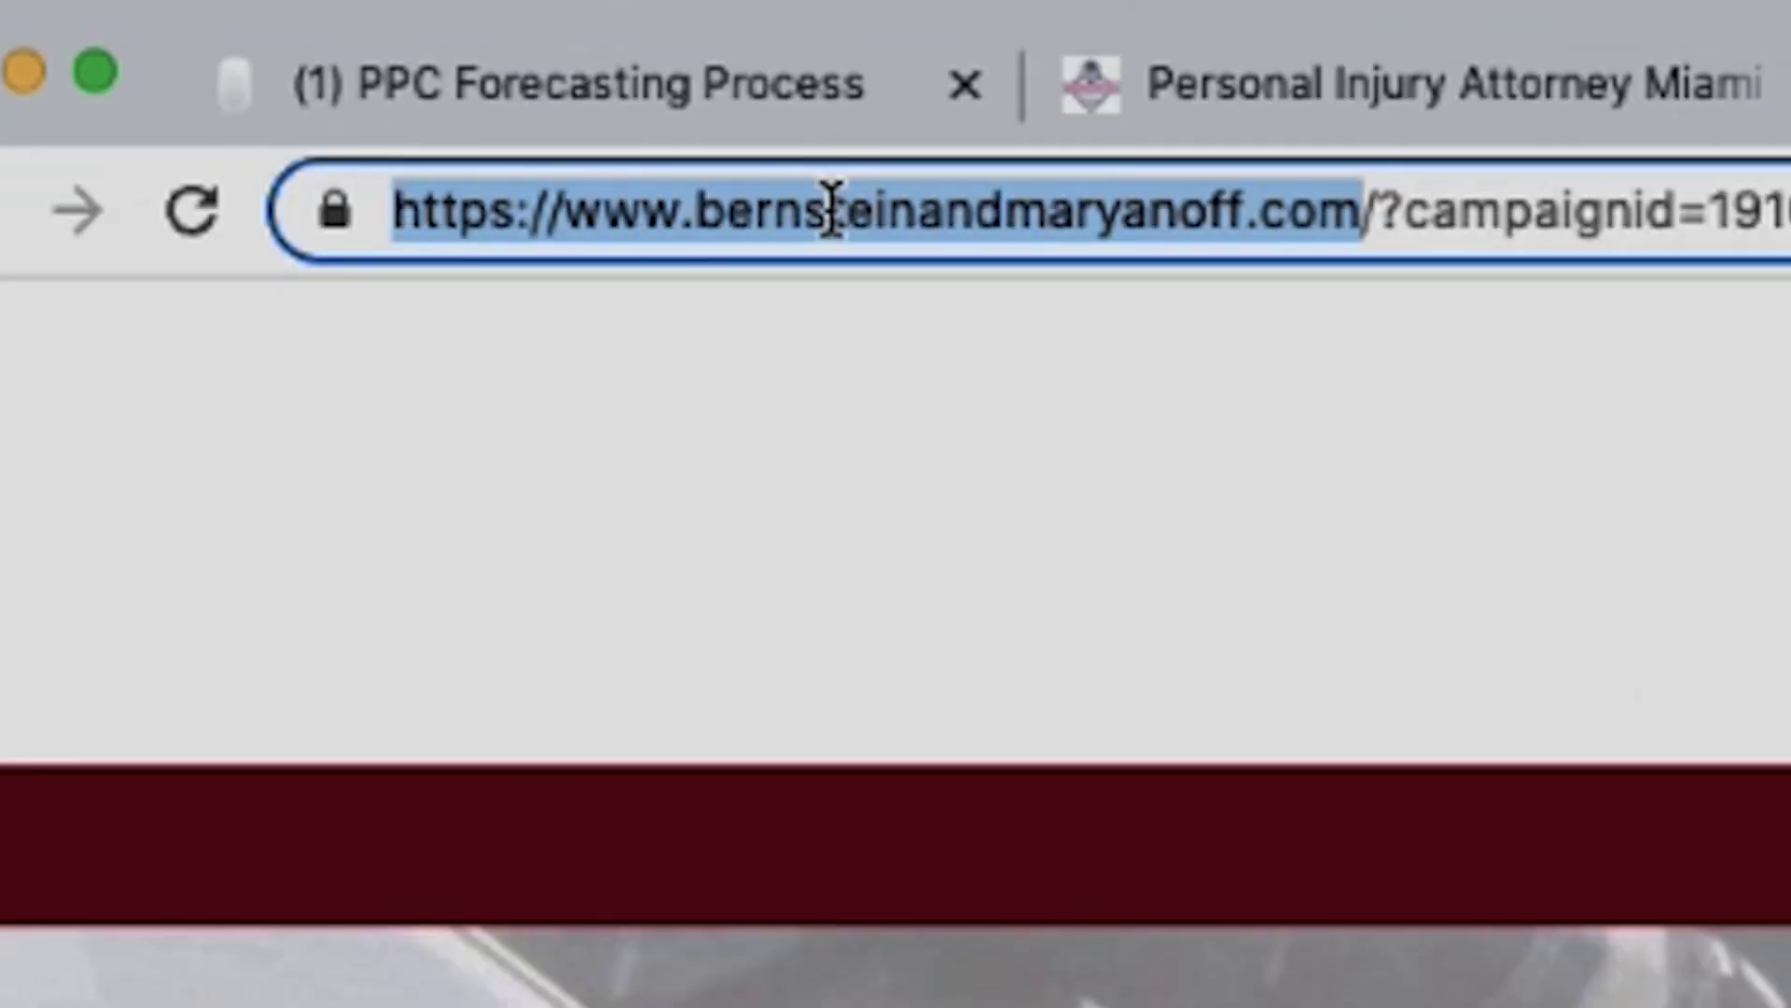
right_click(833, 209)
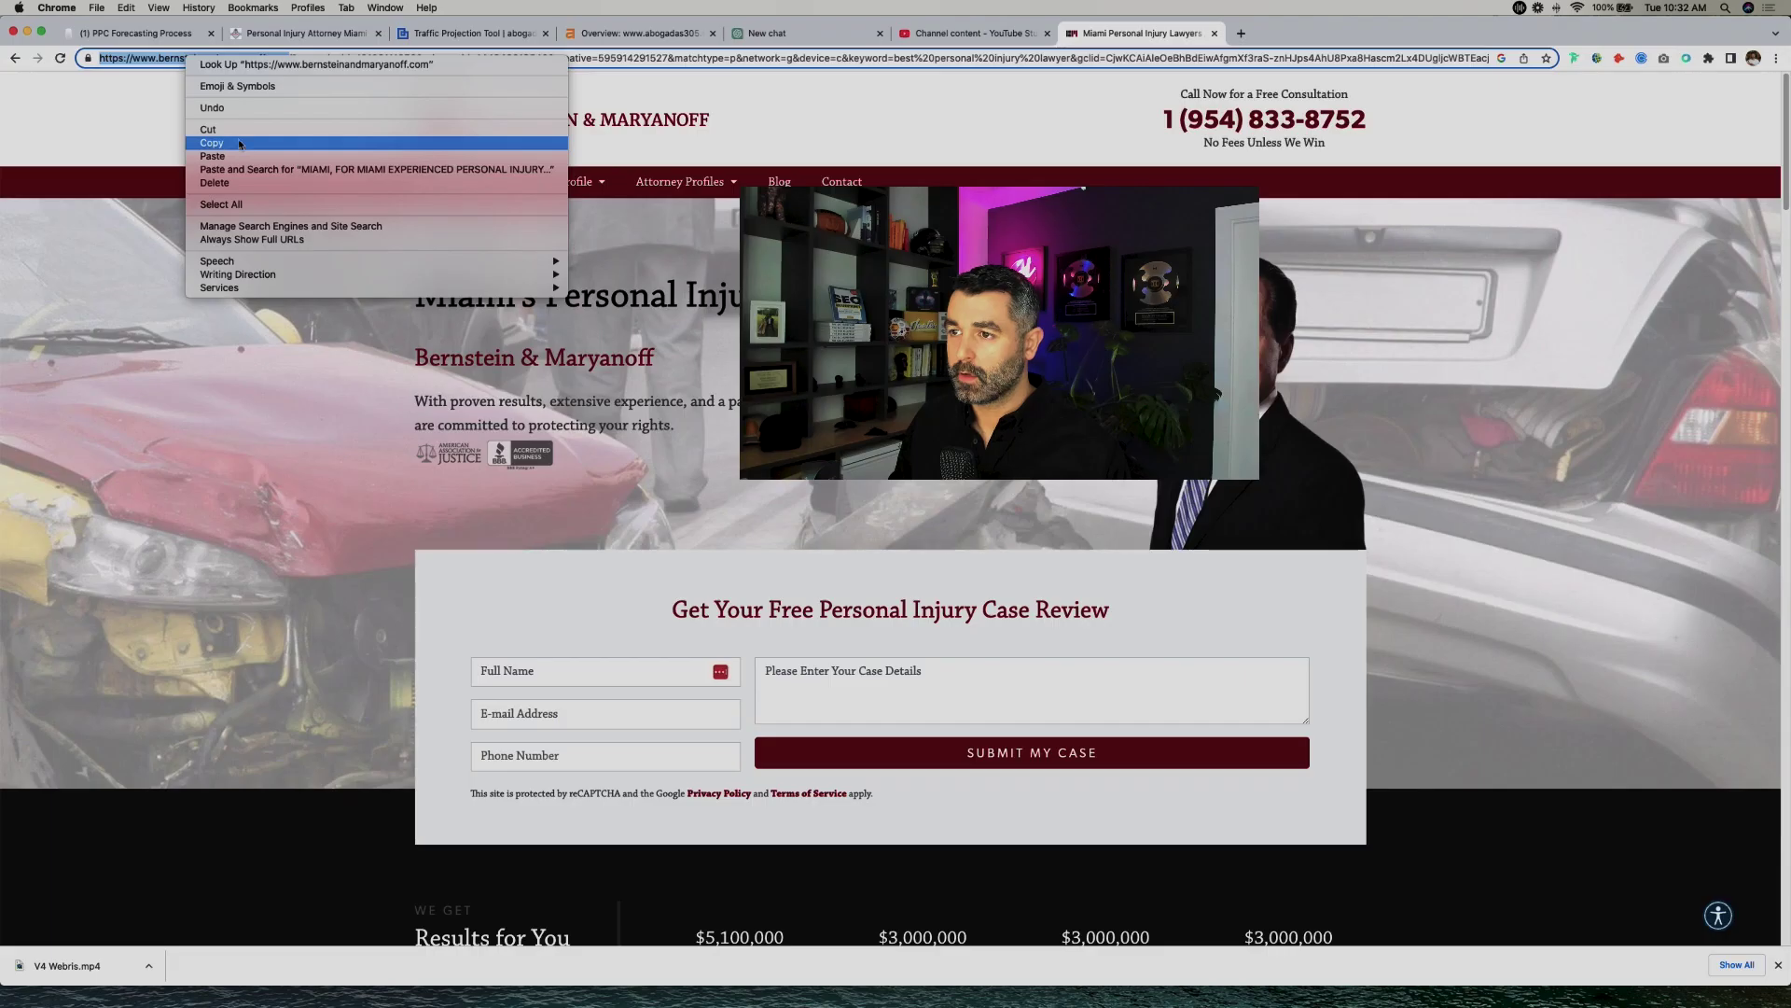
left_click(1080, 637)
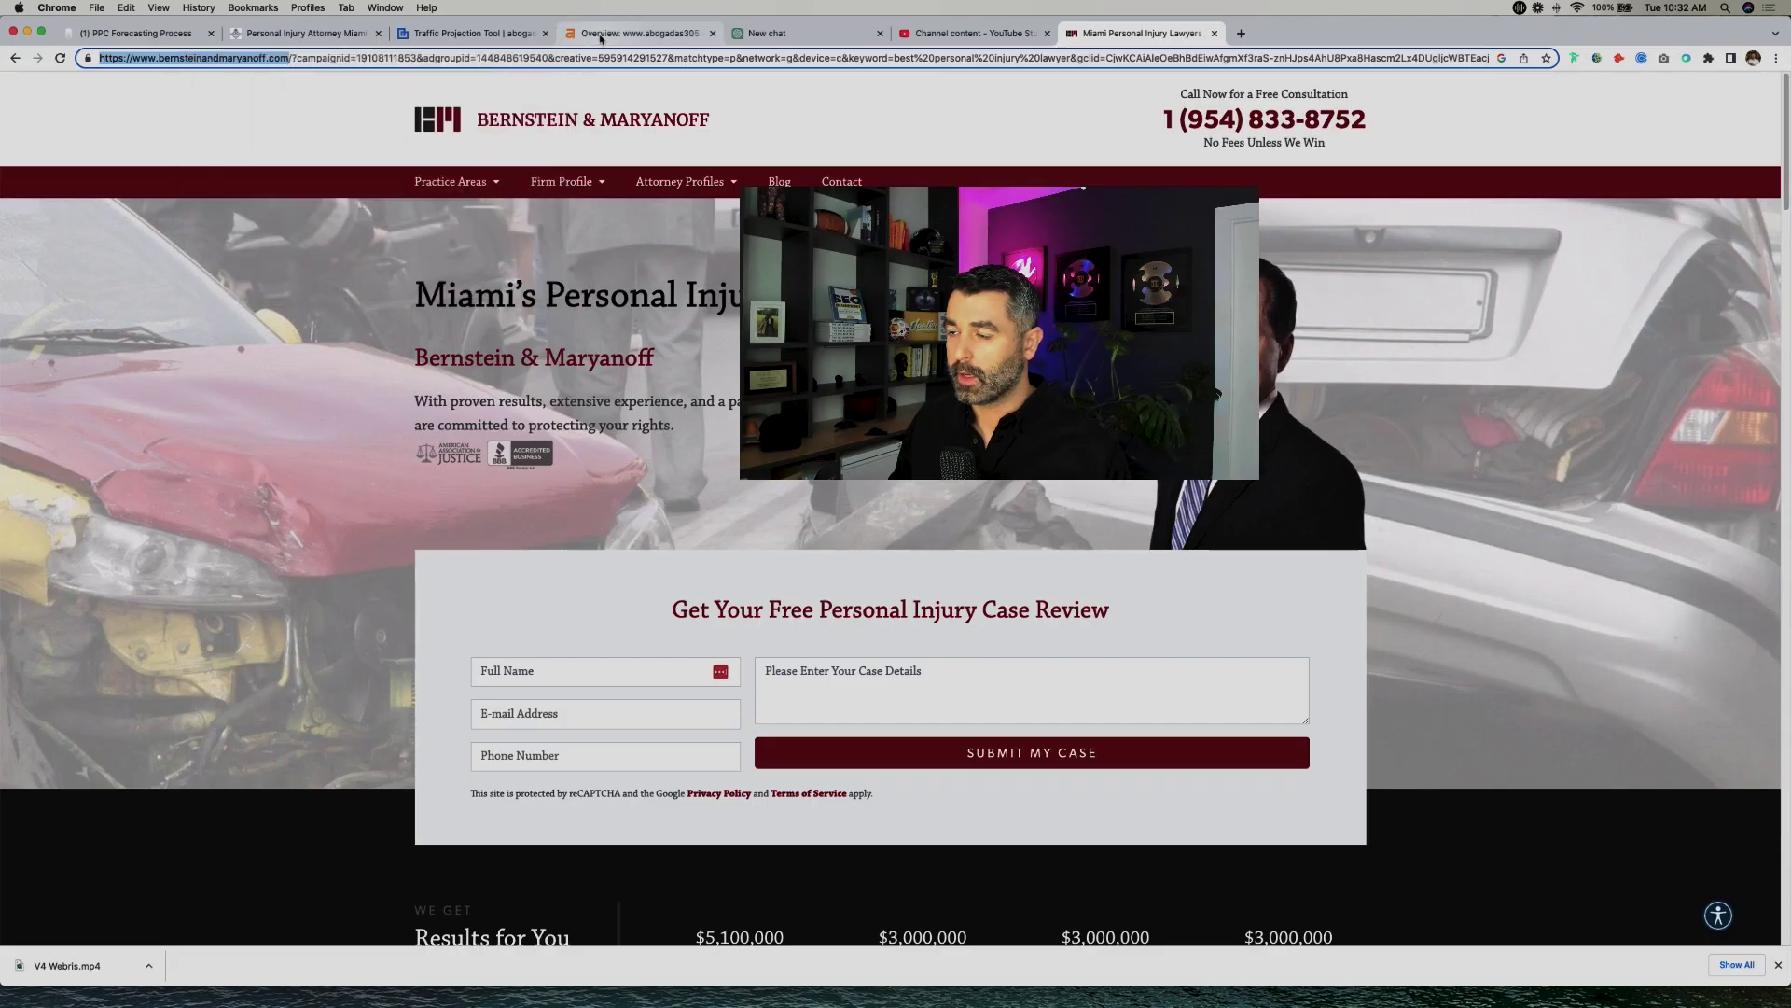
Step: Load bernsteinandmaryanoff.com in Ahrefs Site Explorer and open its paid keywords report
left_click(601, 36)
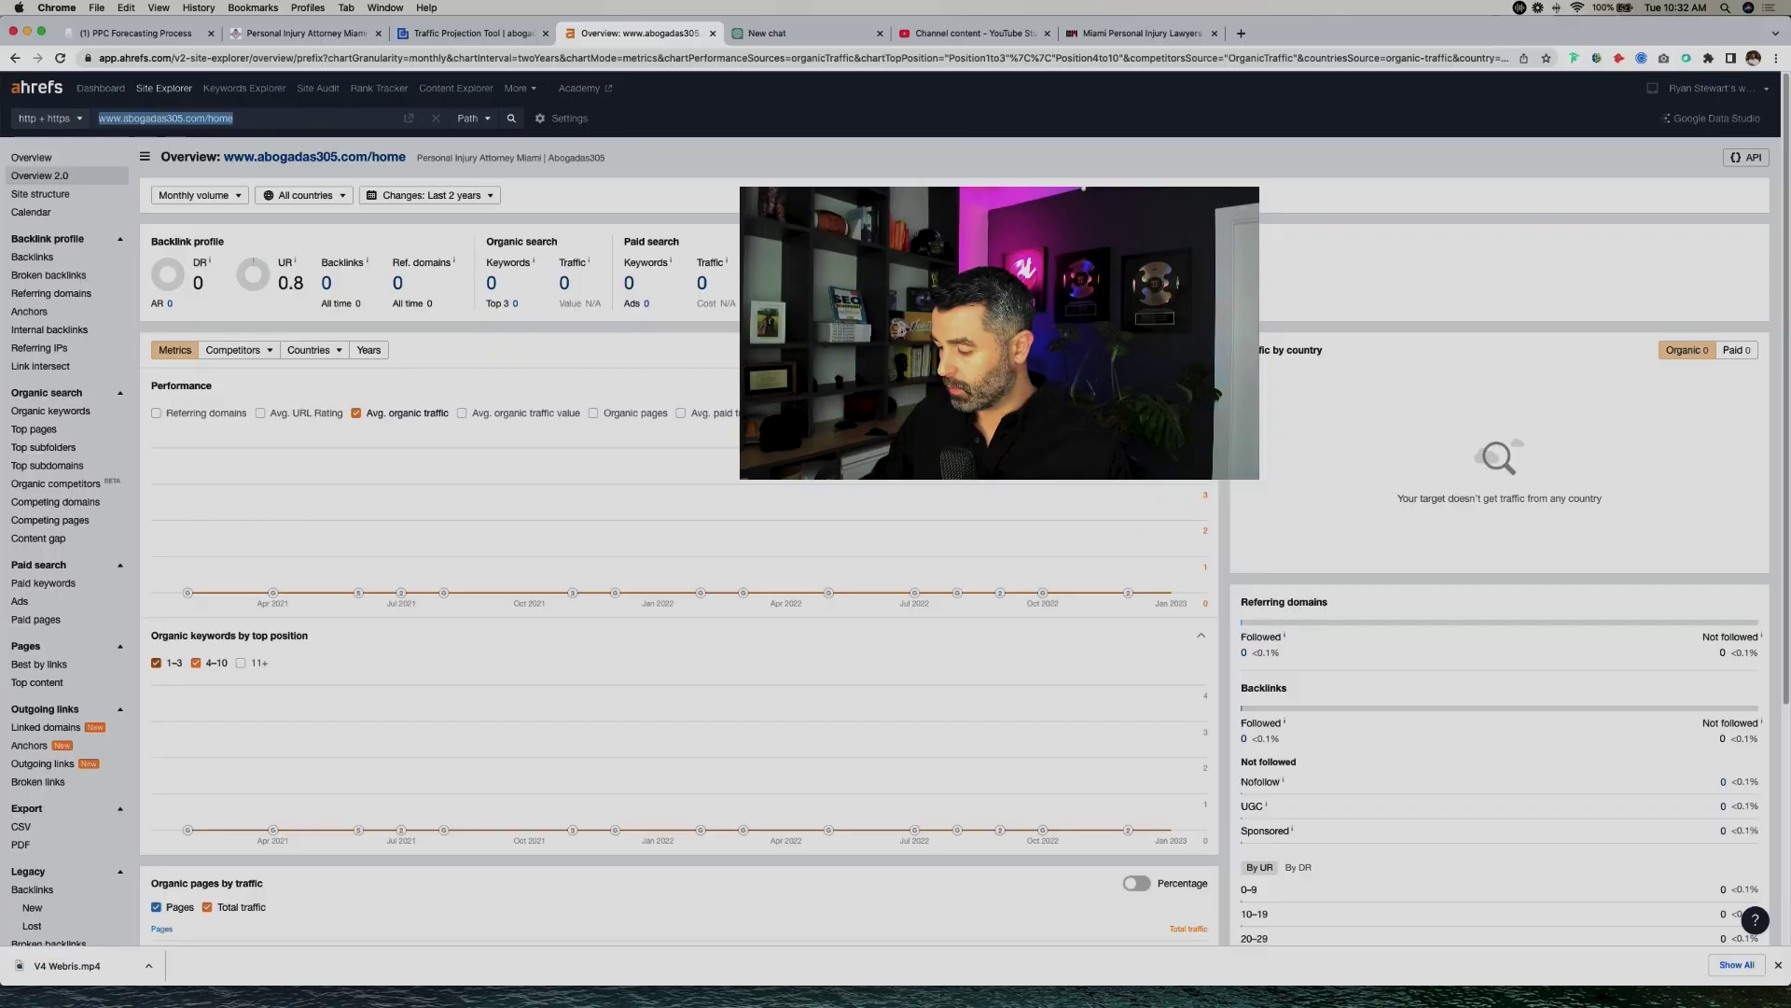
key("BackSpace")
key("super+v")
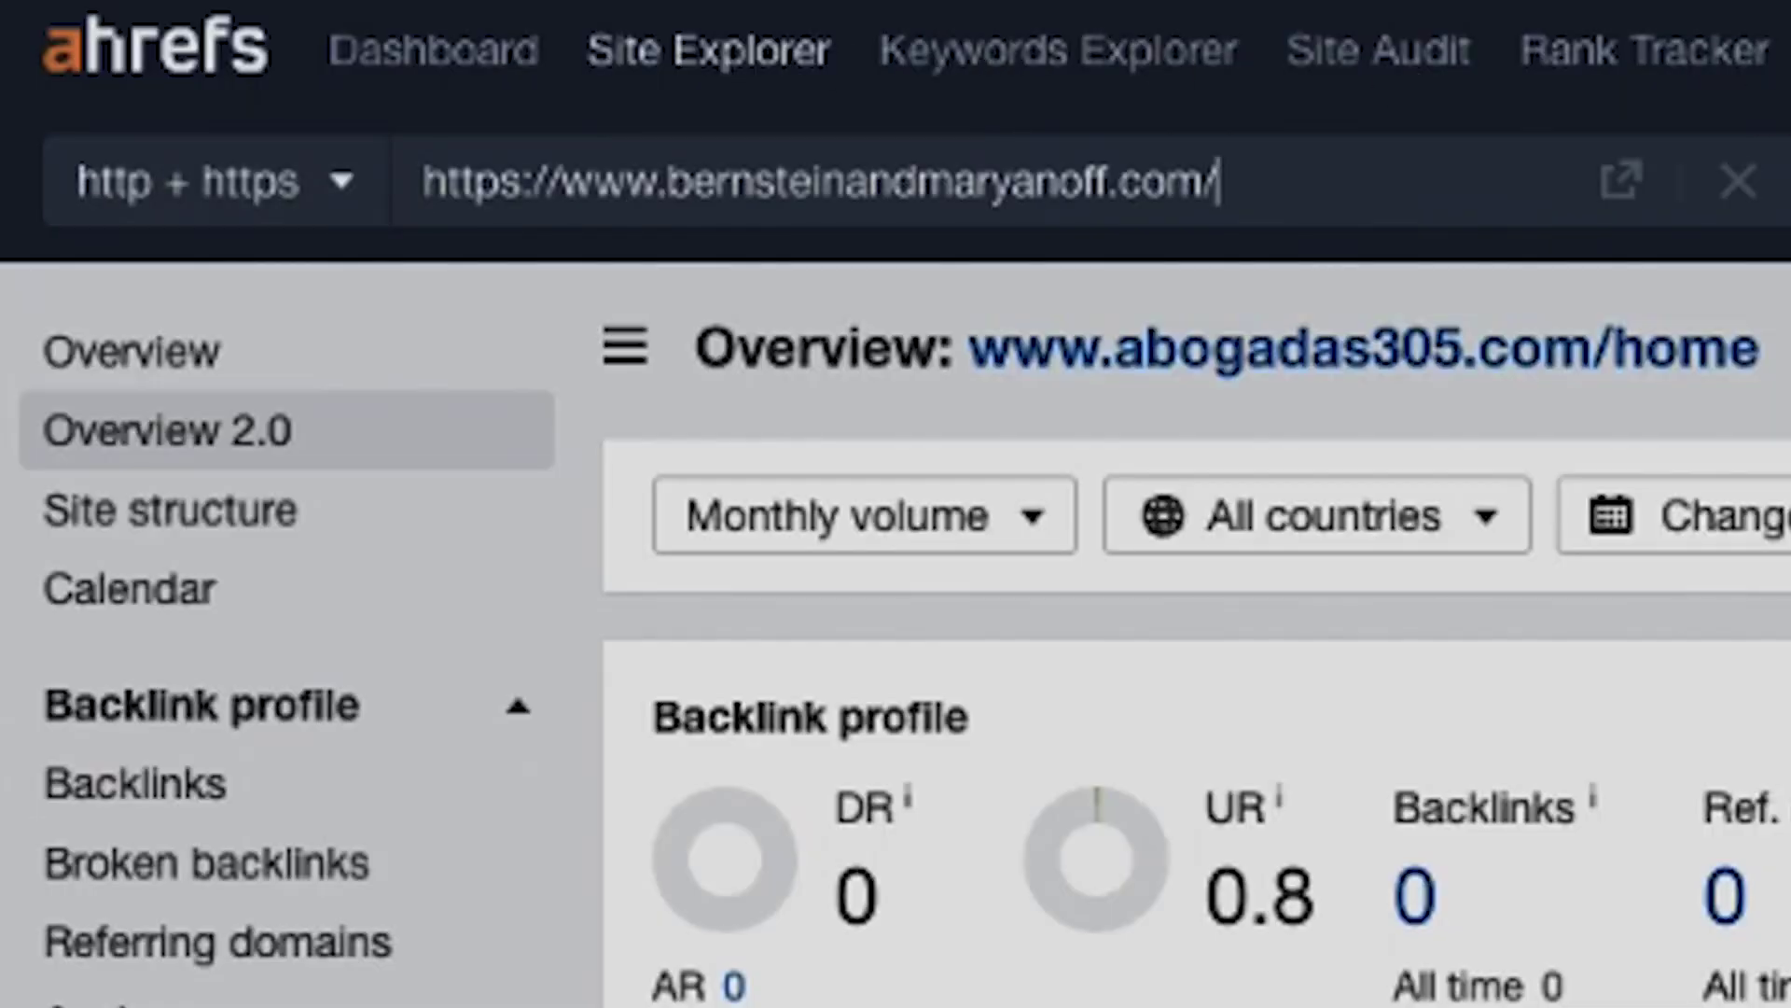
key("Return")
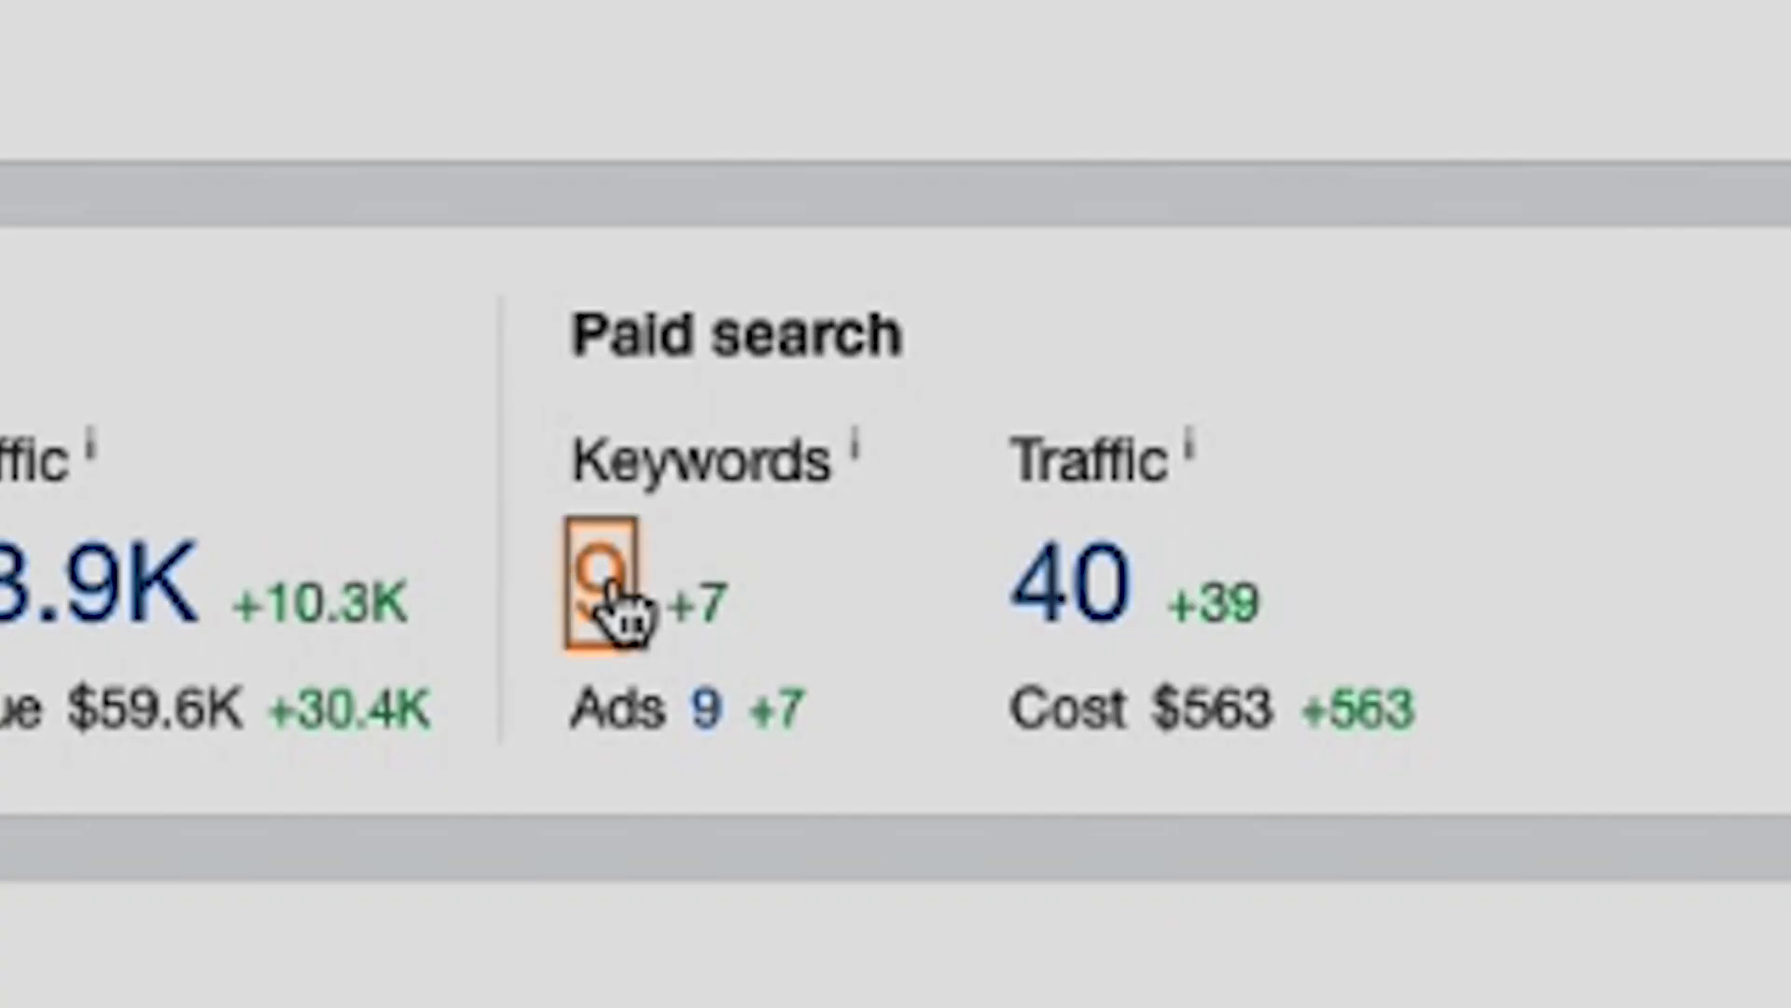
left_click(713, 284)
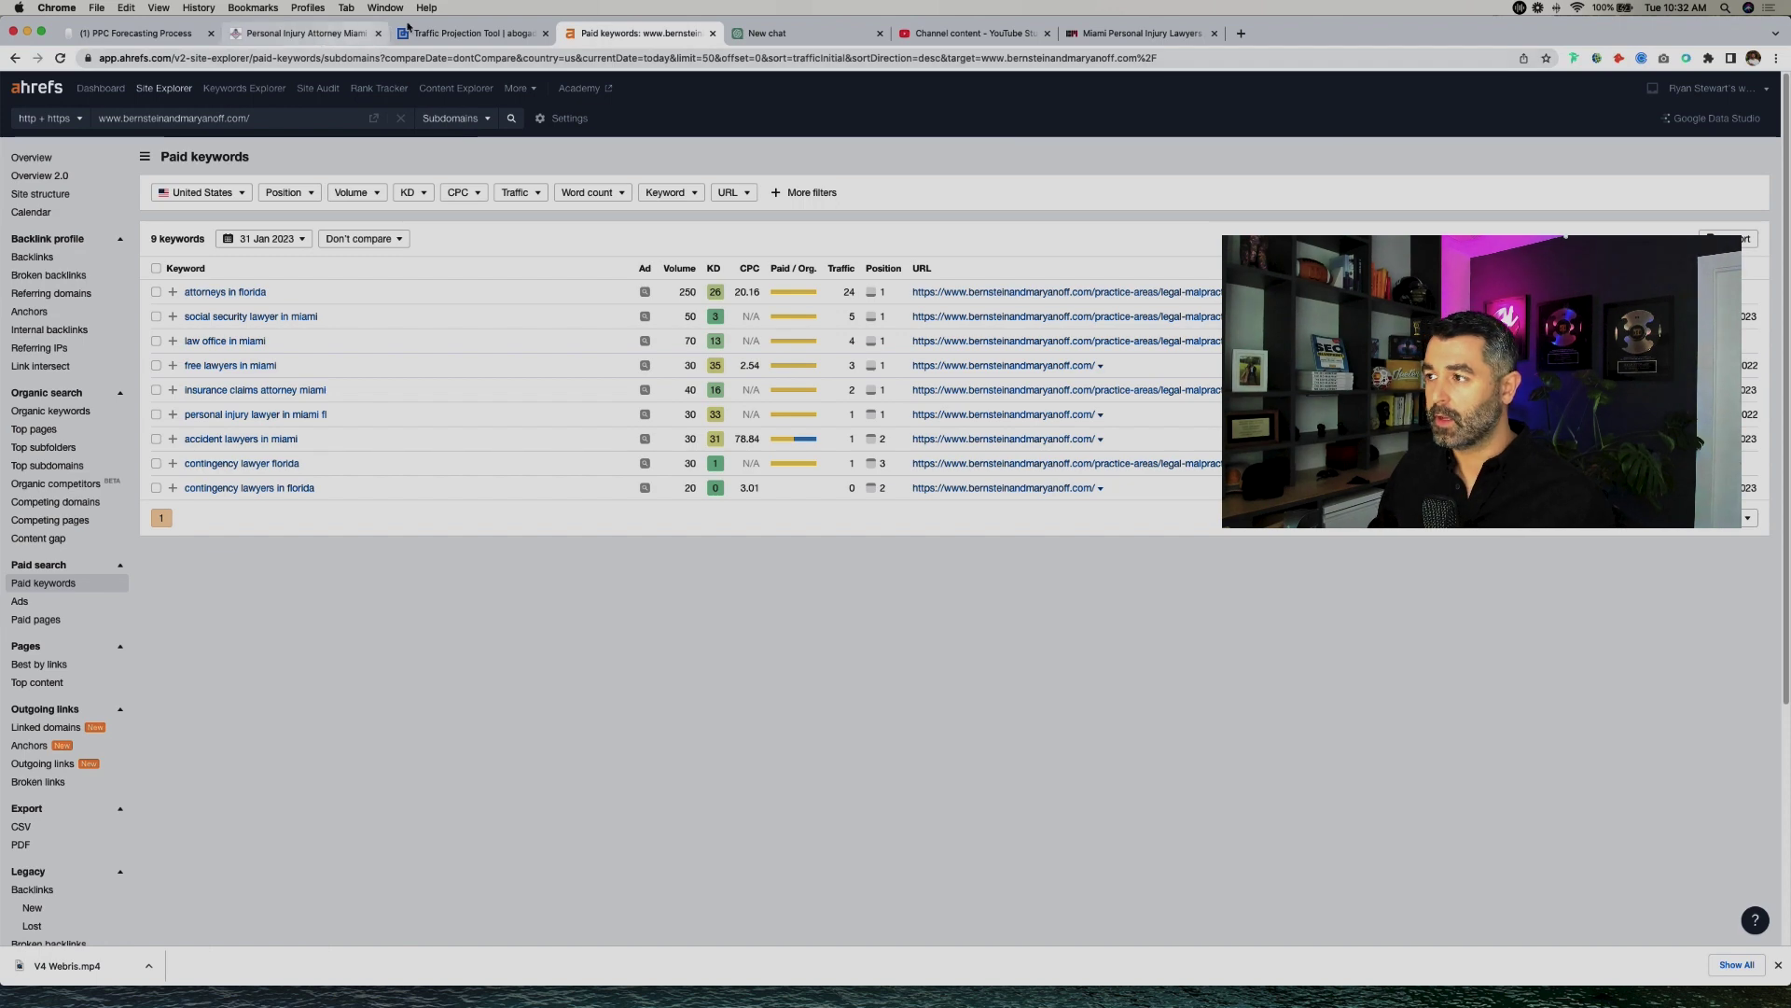
Step: Search Google for 'miami personal car accident attorneys' to compare ads, then return to Ahrefs
left_click(1140, 34)
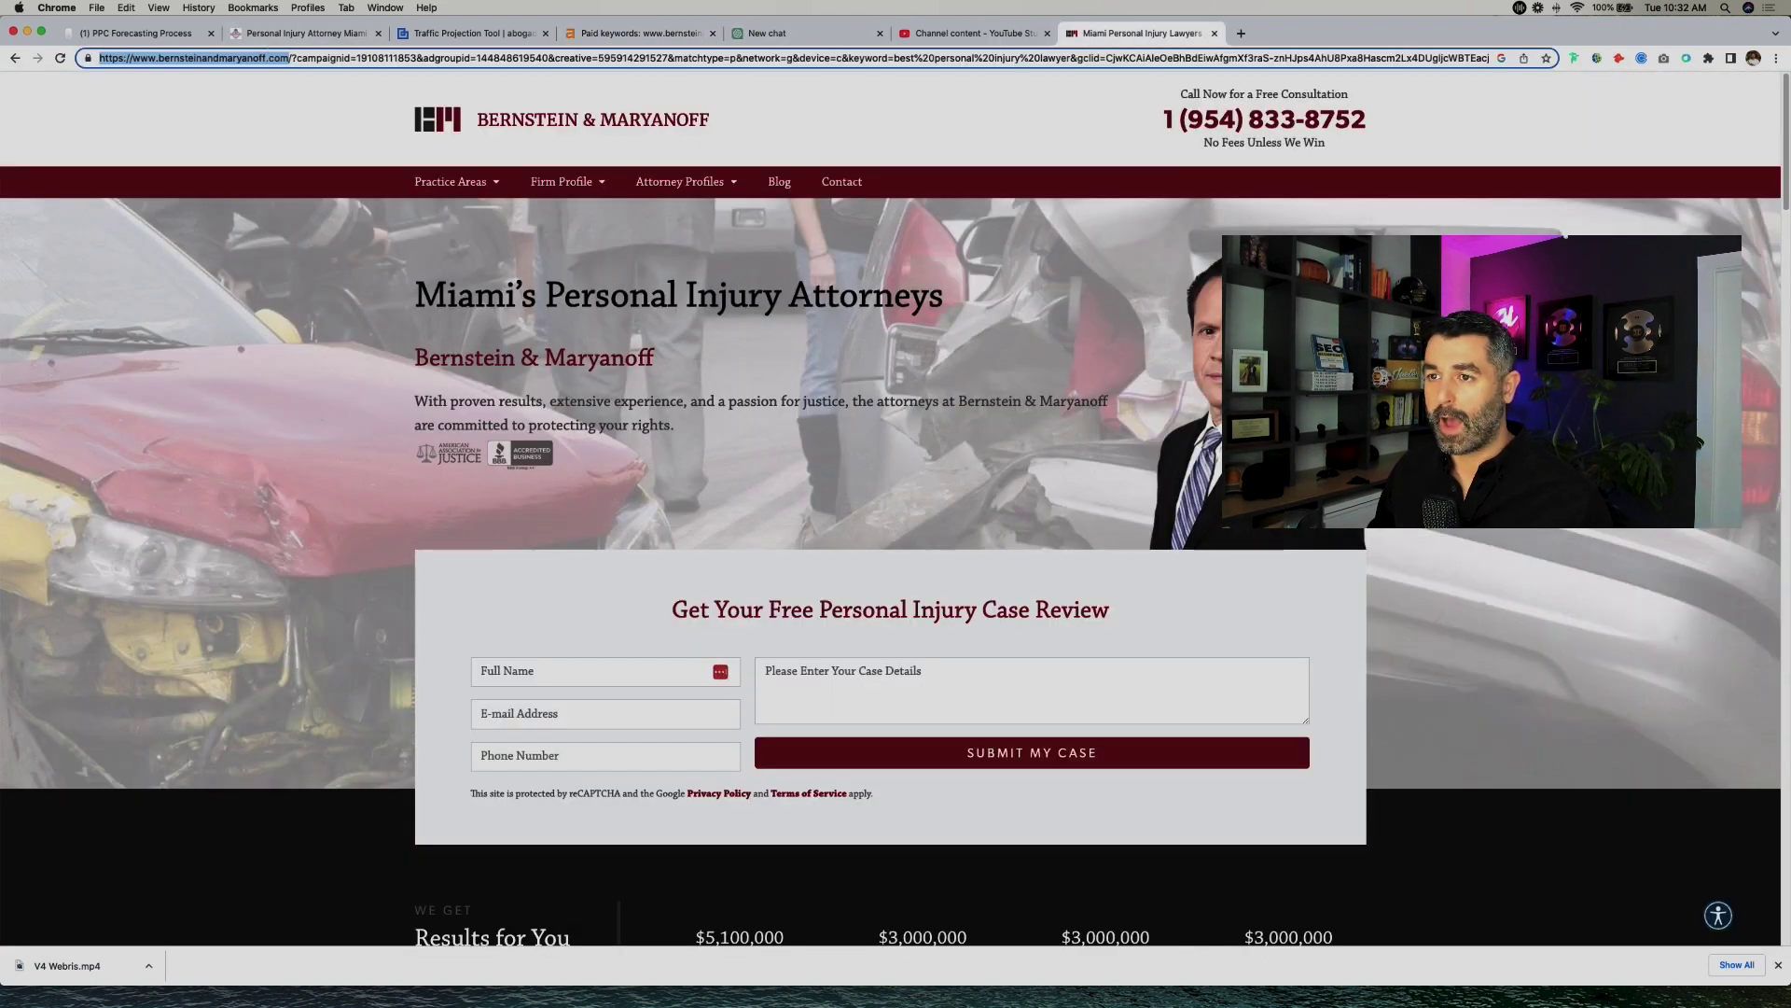
left_click(15, 59)
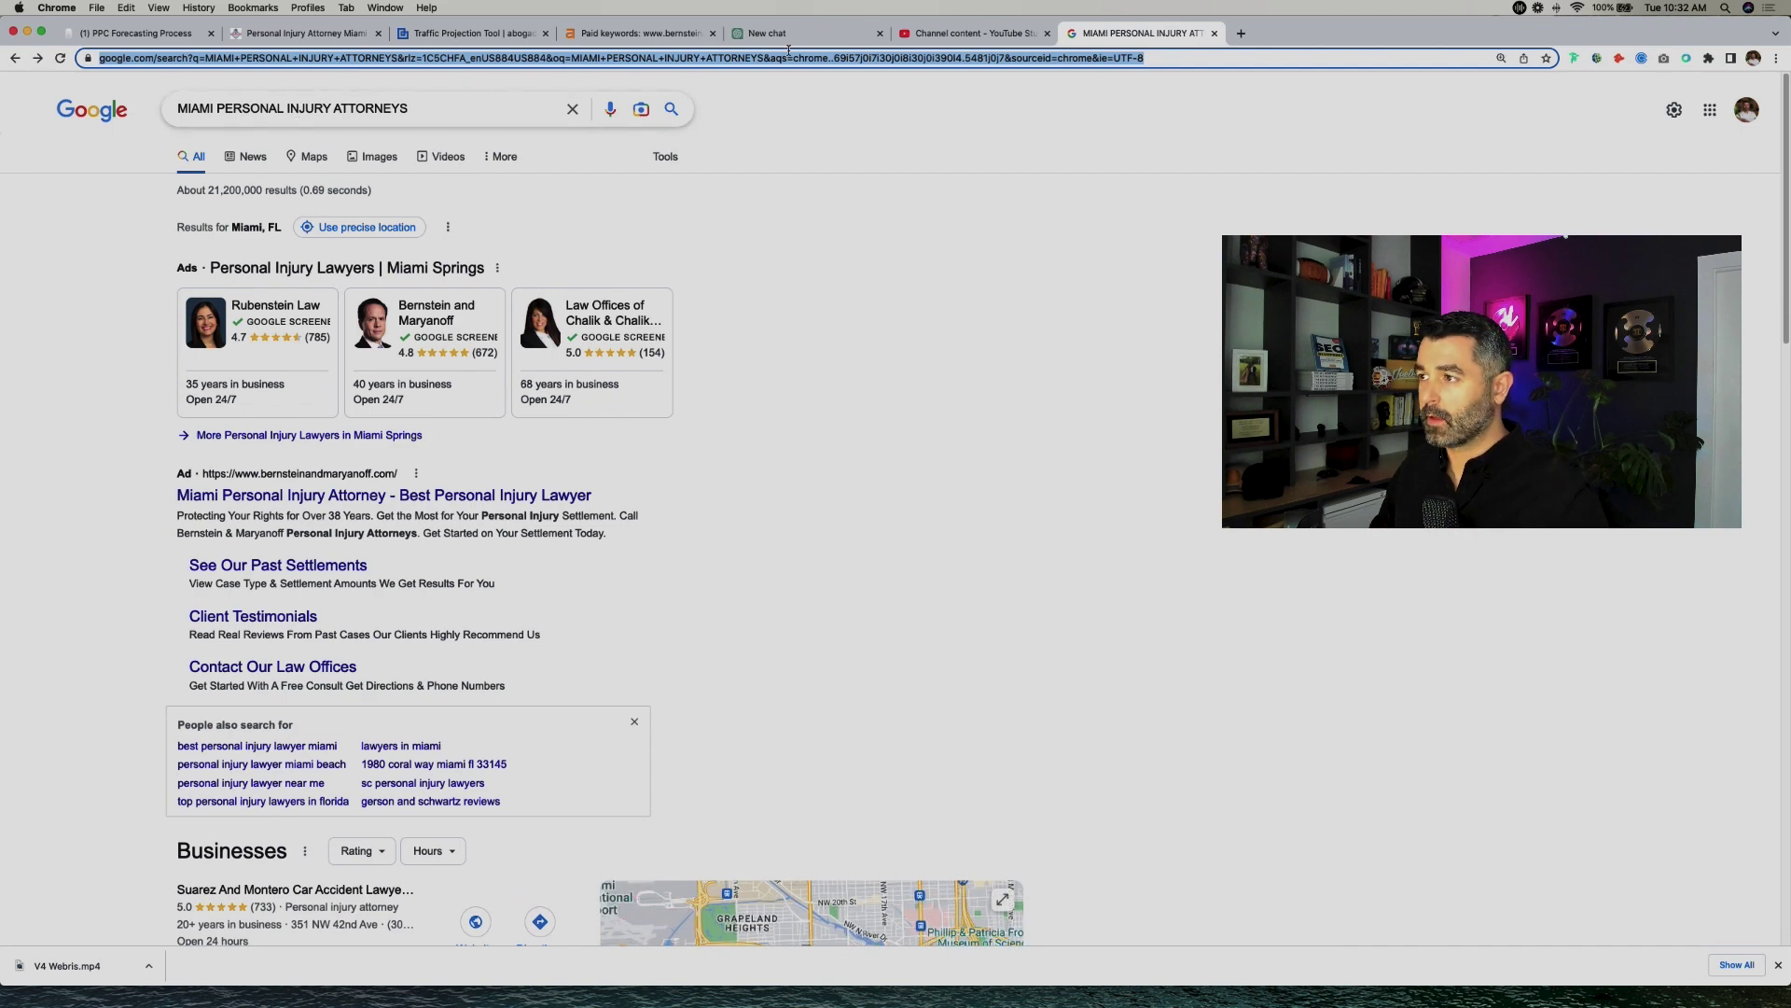
type("miami personal car accident attorneys")
key("Return")
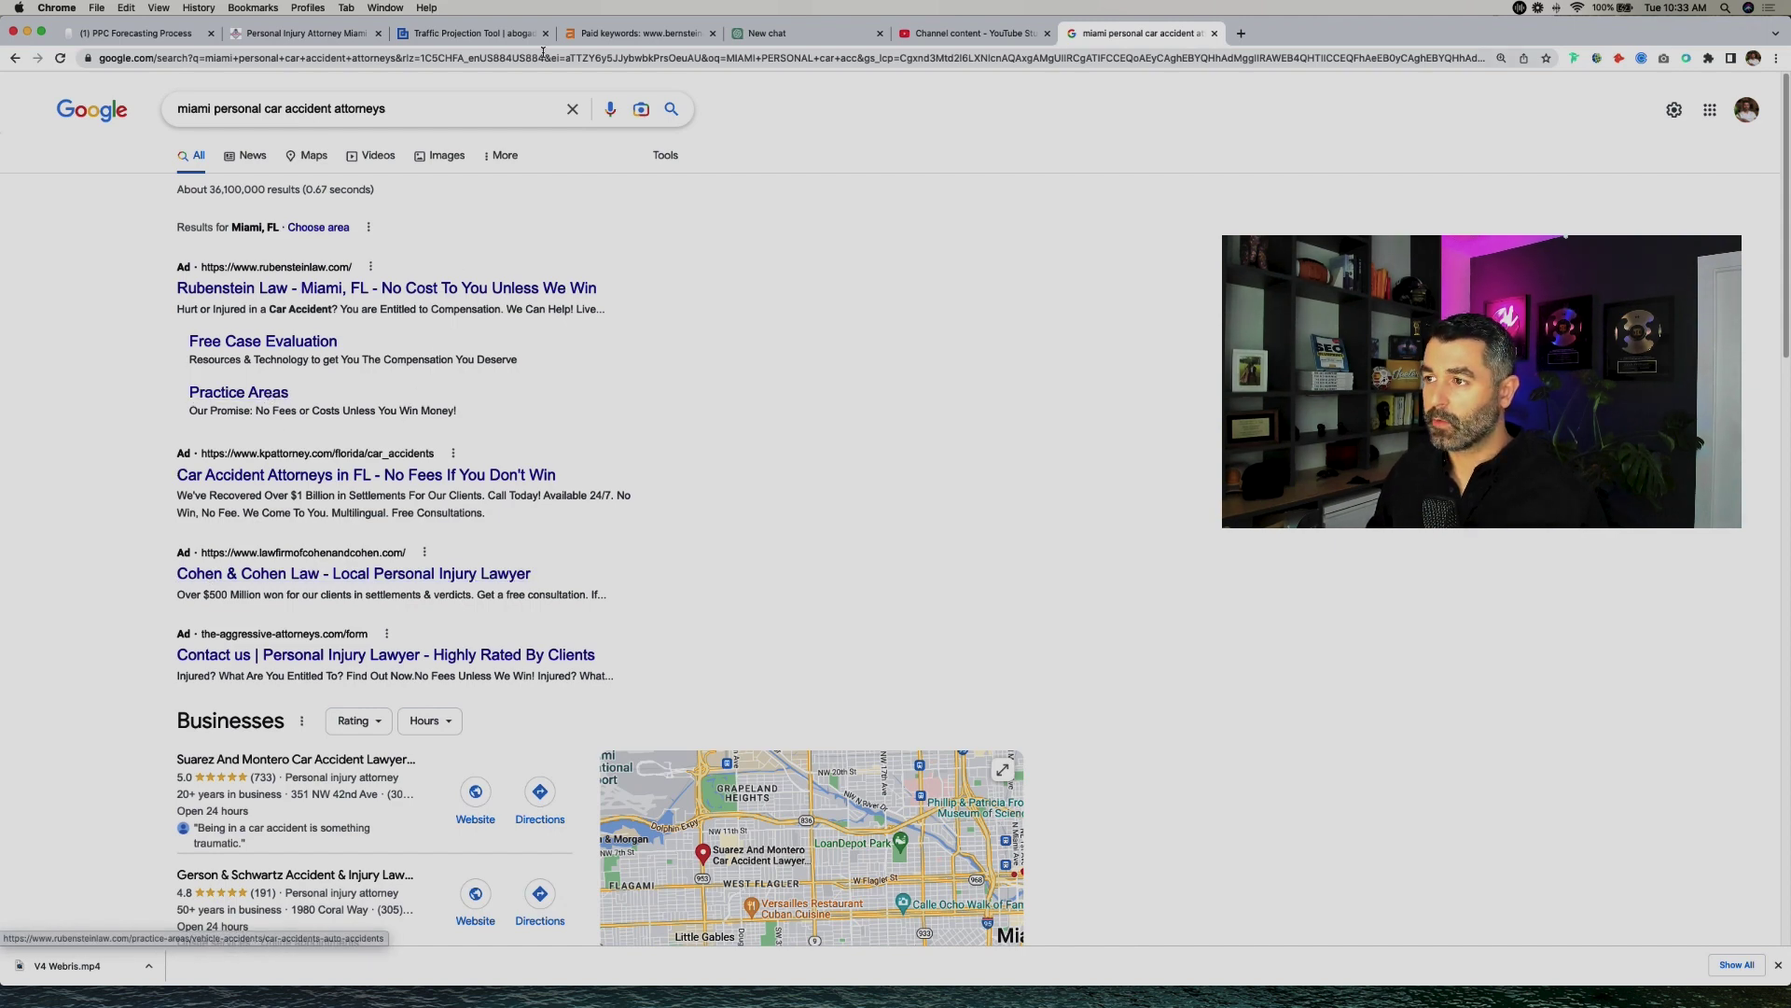
left_click(634, 33)
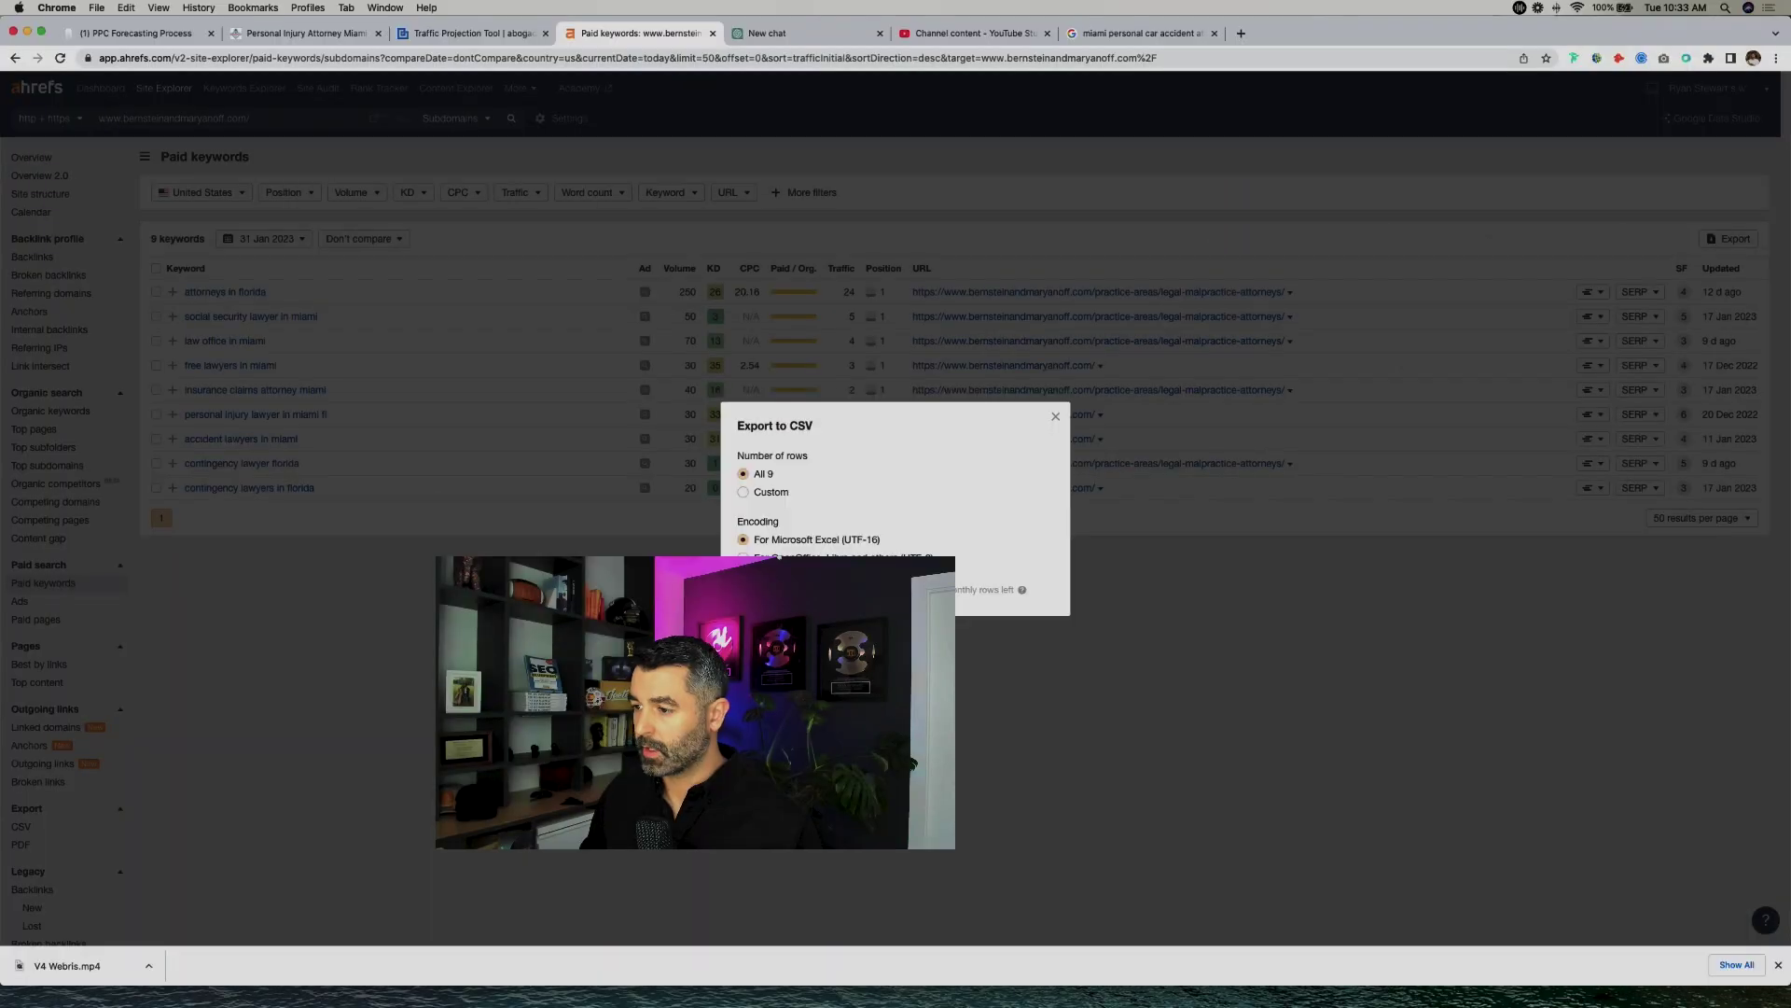
Step: Export all 9 paid keyword rows to CSV and go back to the Notion process notes
left_click(770, 589)
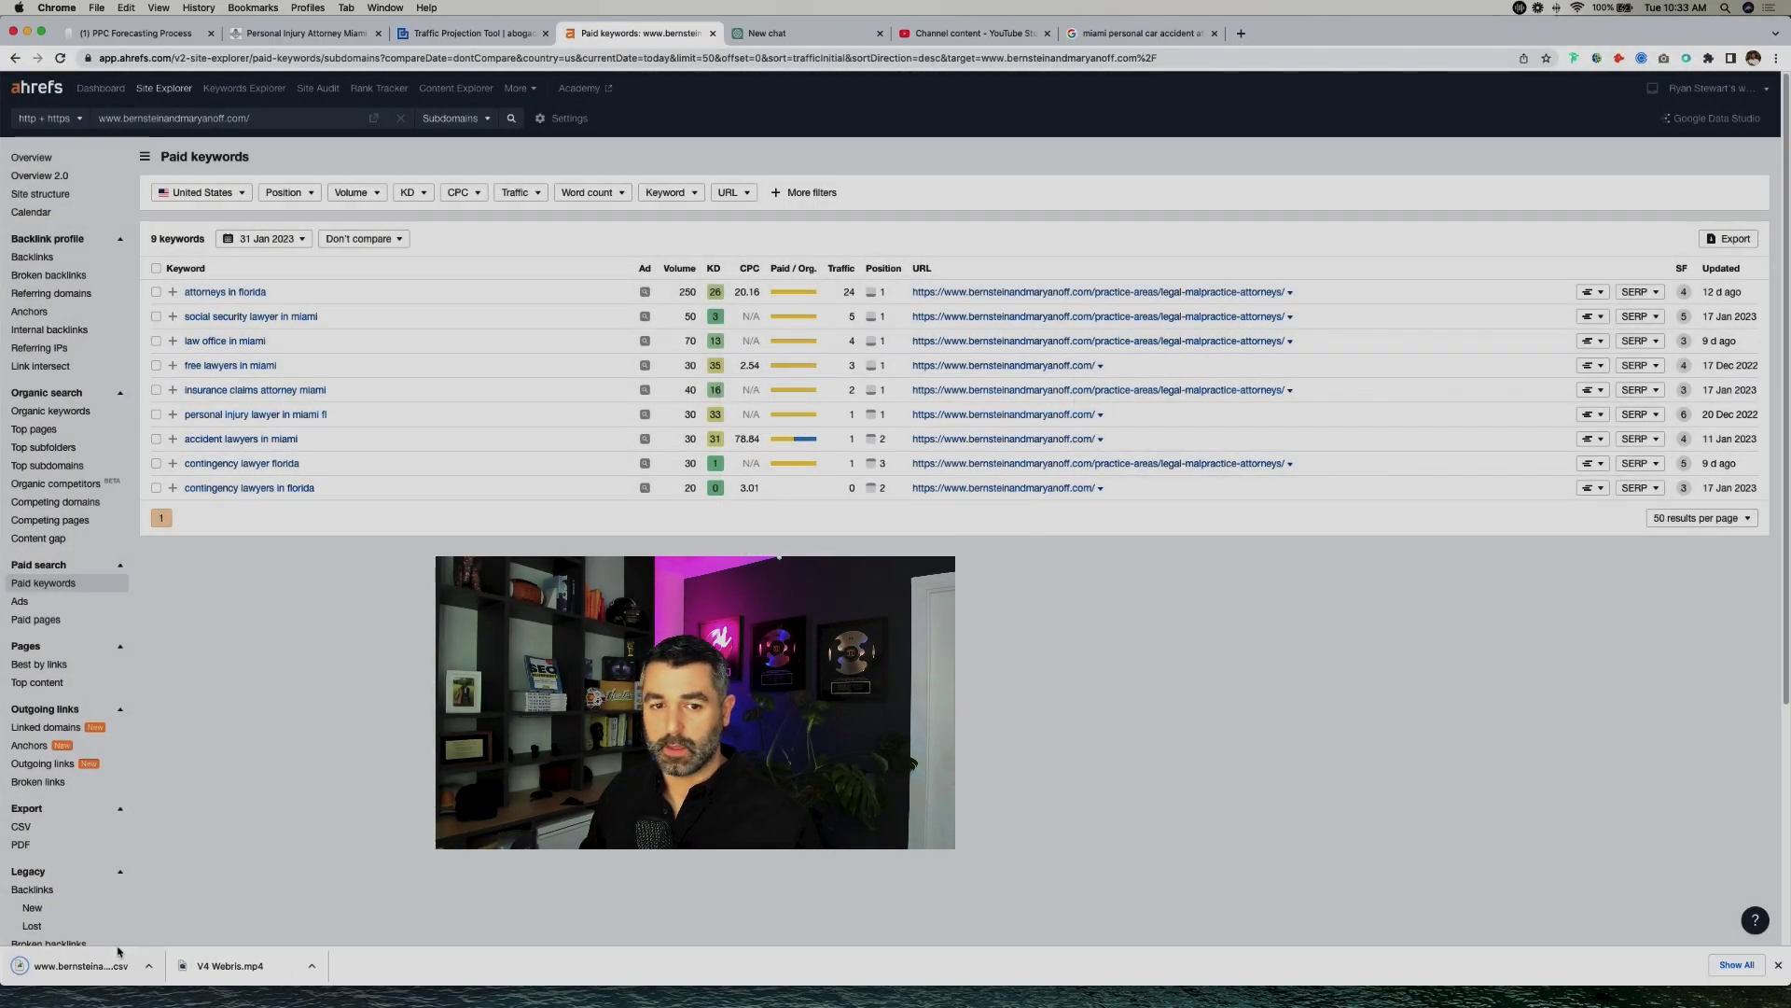
key("super+1")
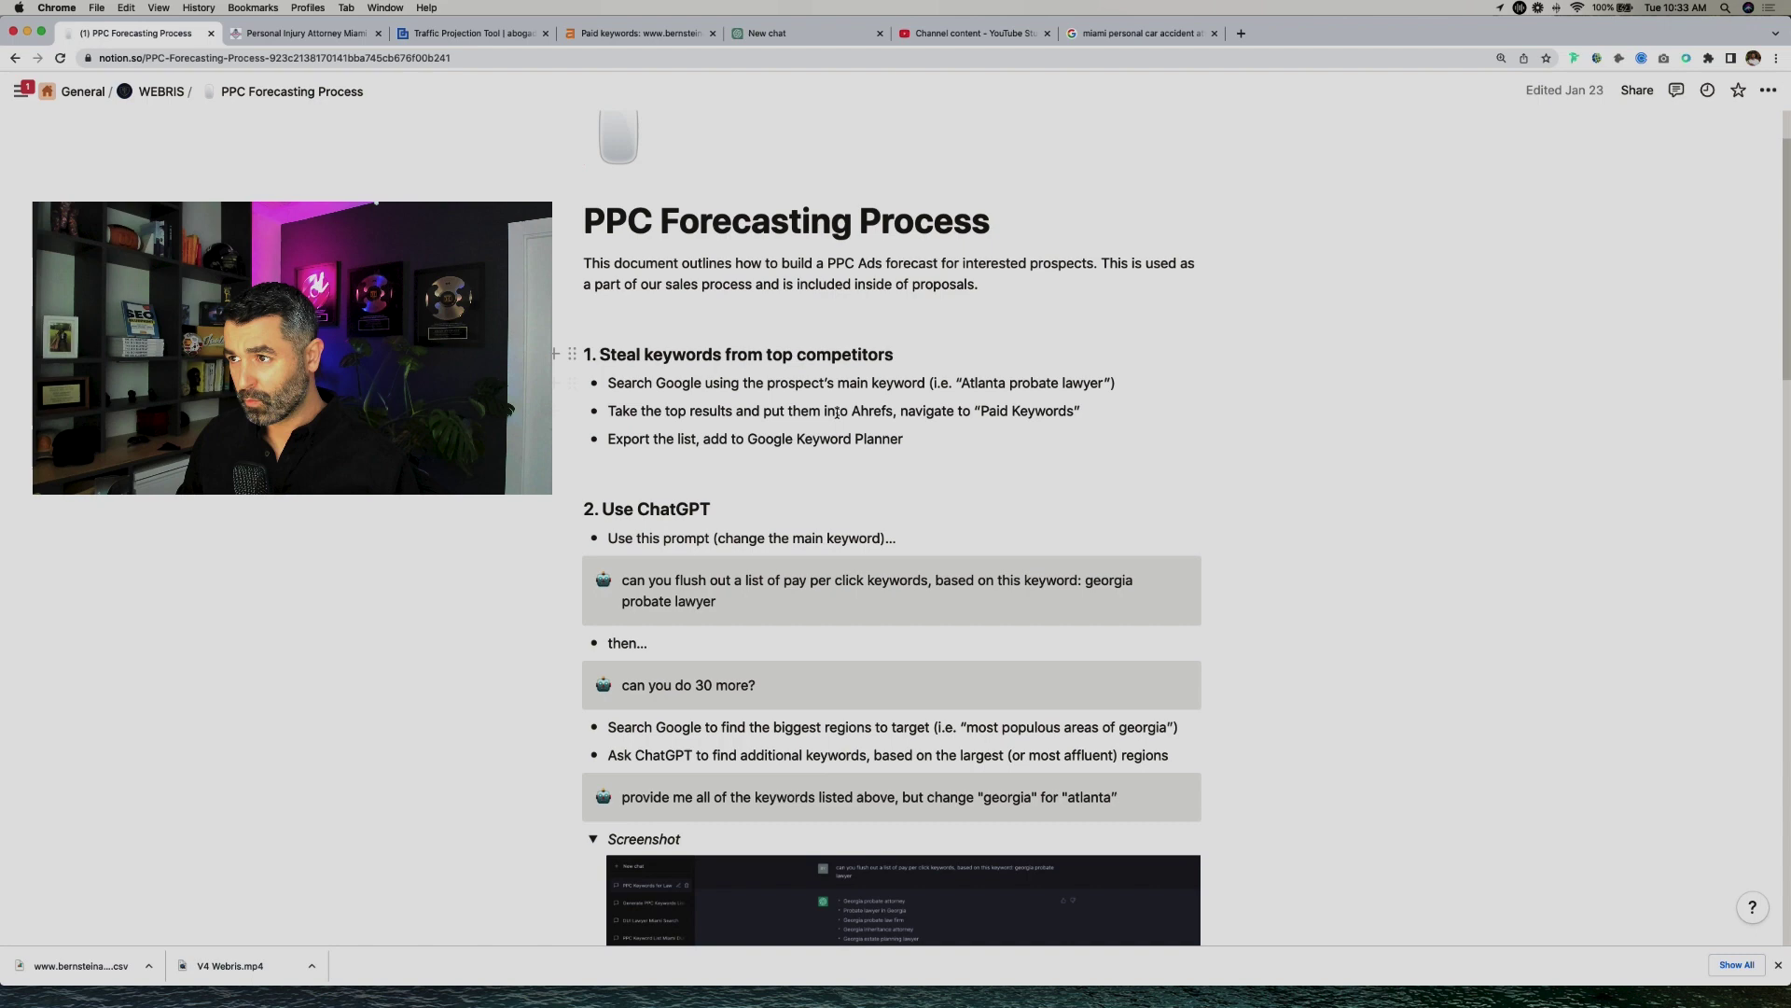
Step: Review the abogadas305 case types, then scroll the Notion notes to step 2, Use ChatGPT
left_click(332, 33)
scroll(840, 492, "down", 5)
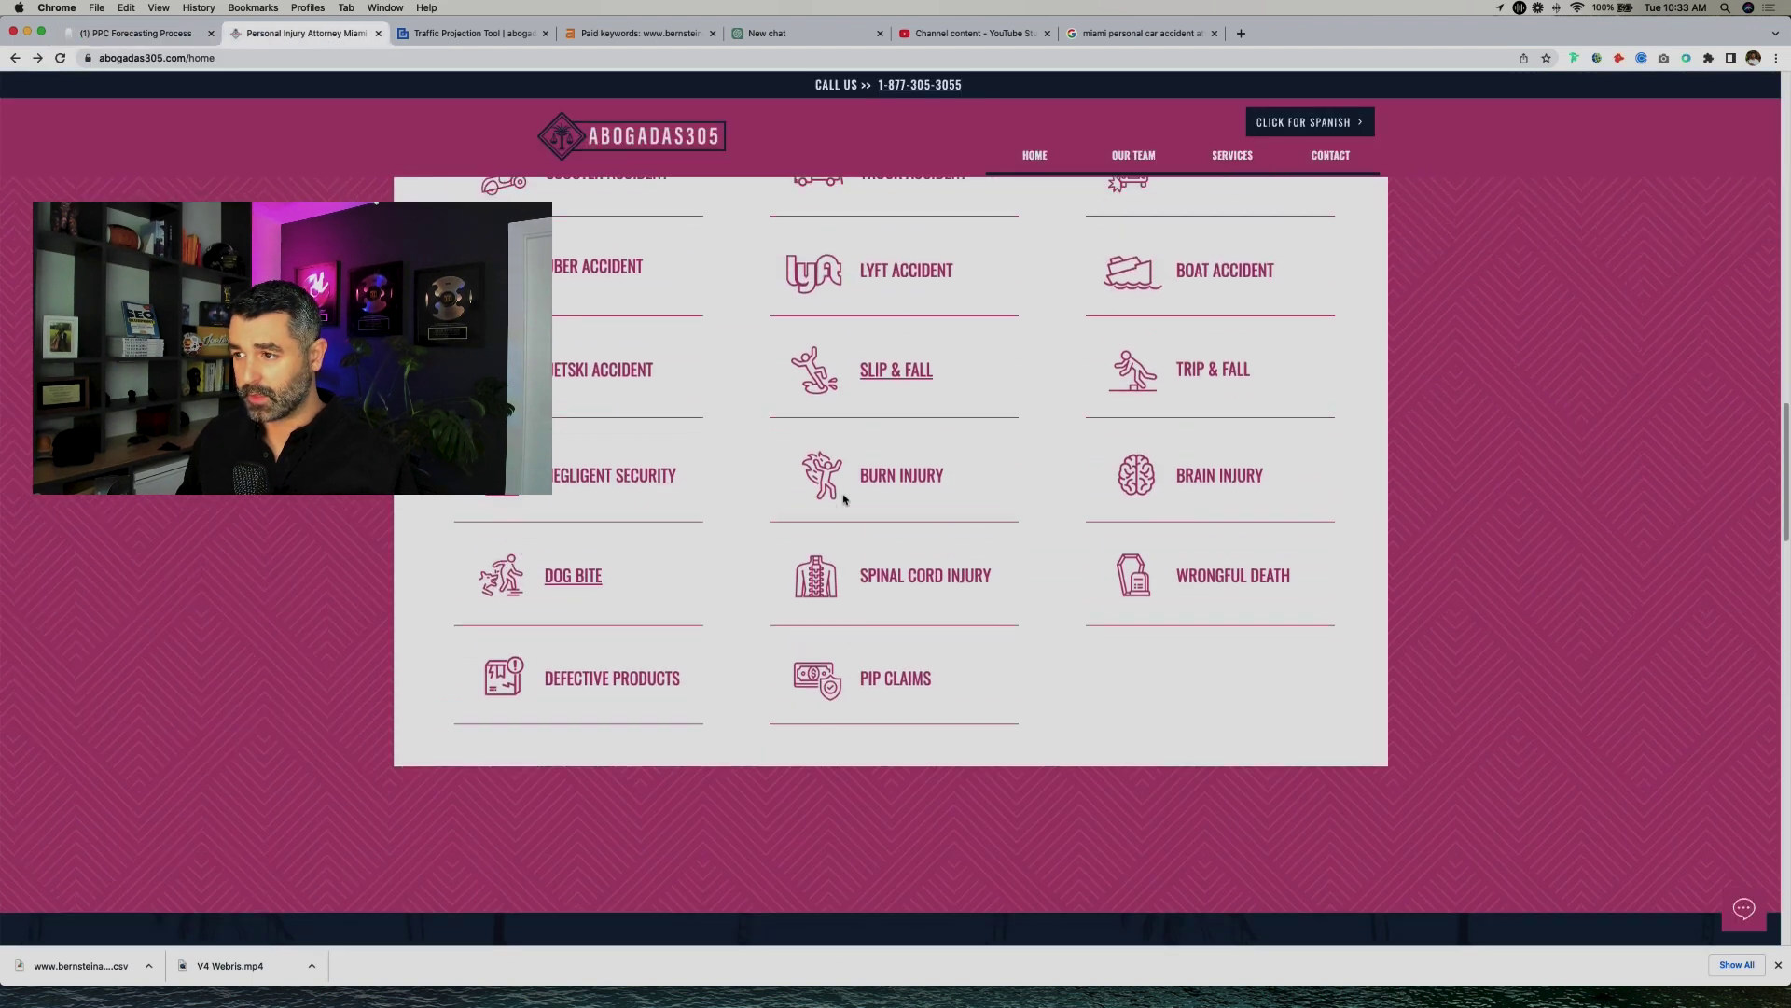
scroll(851, 327, "up", 2)
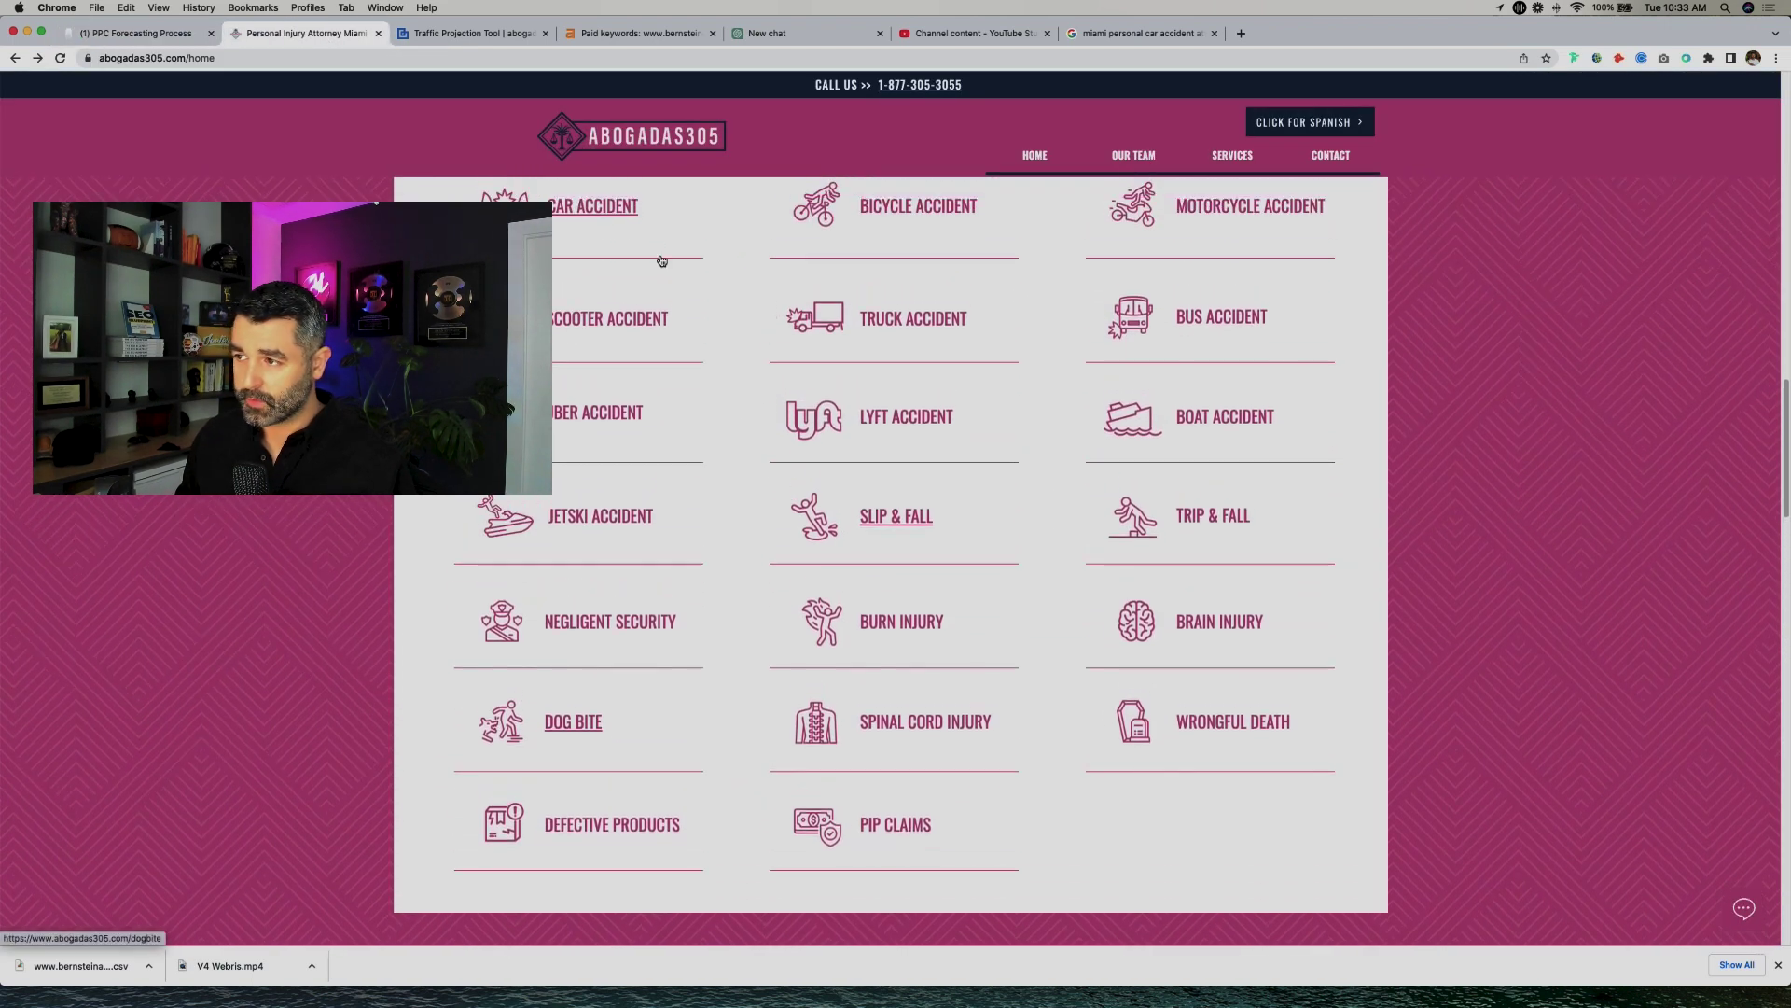
scroll(855, 256, "up", 1)
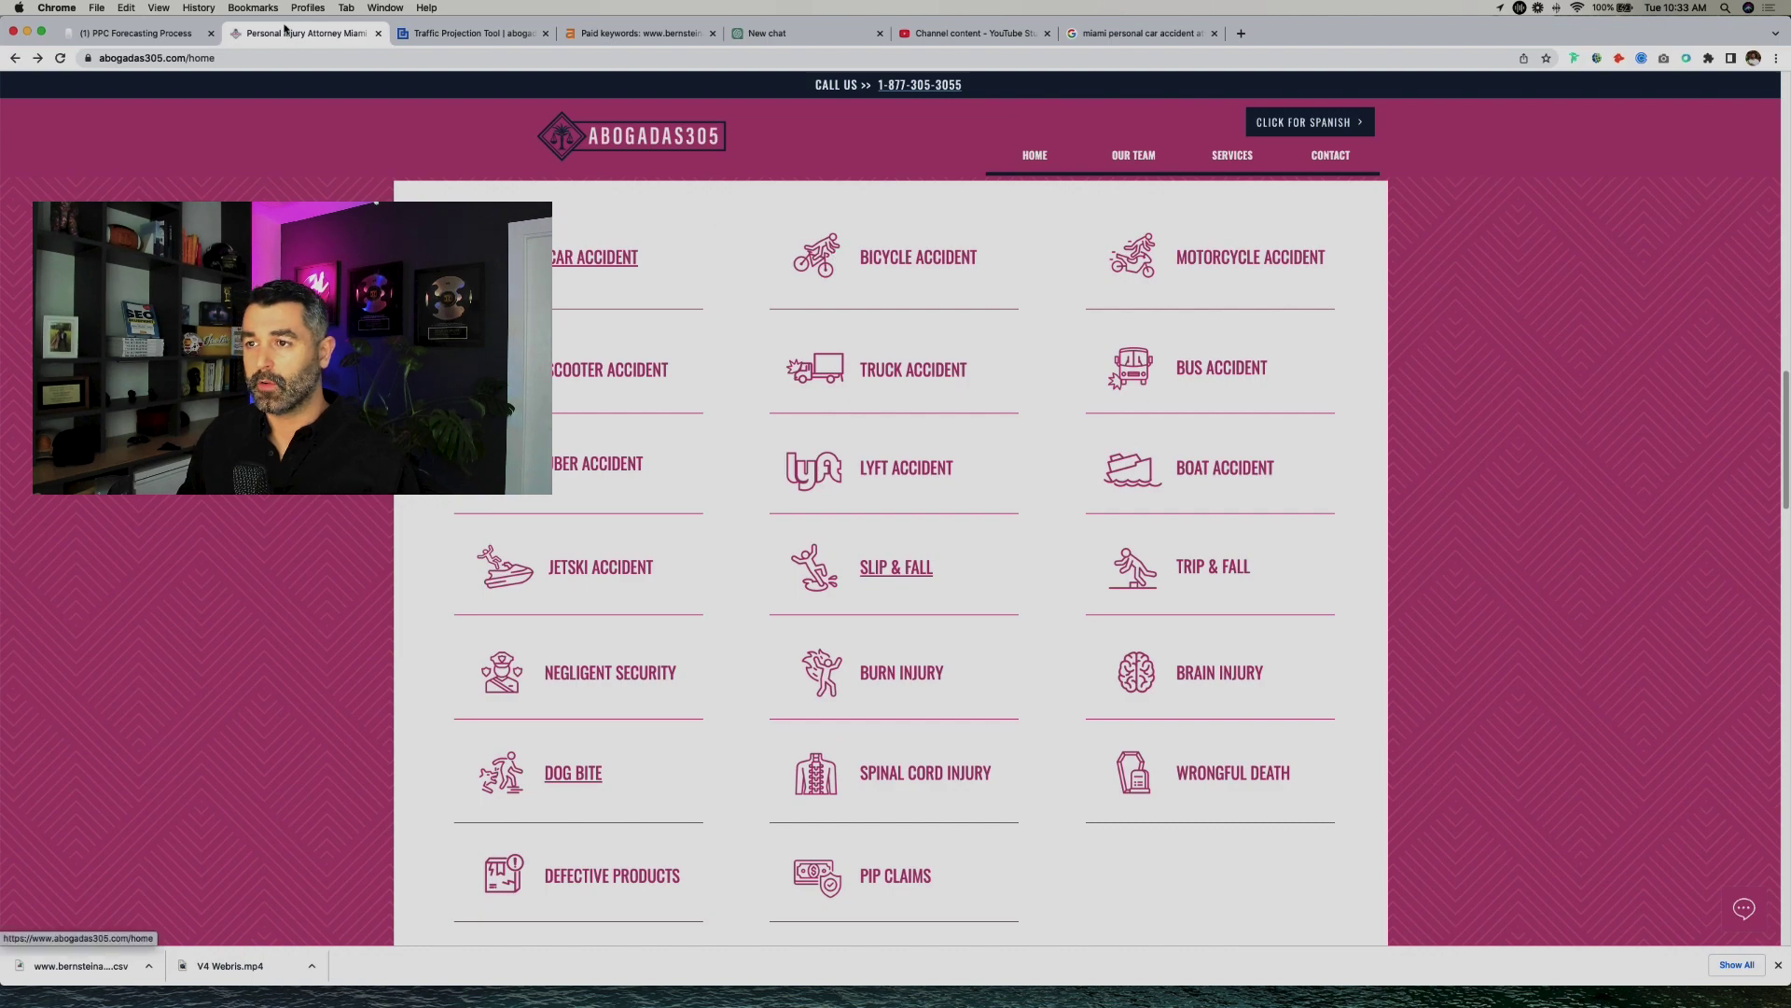
left_click(168, 34)
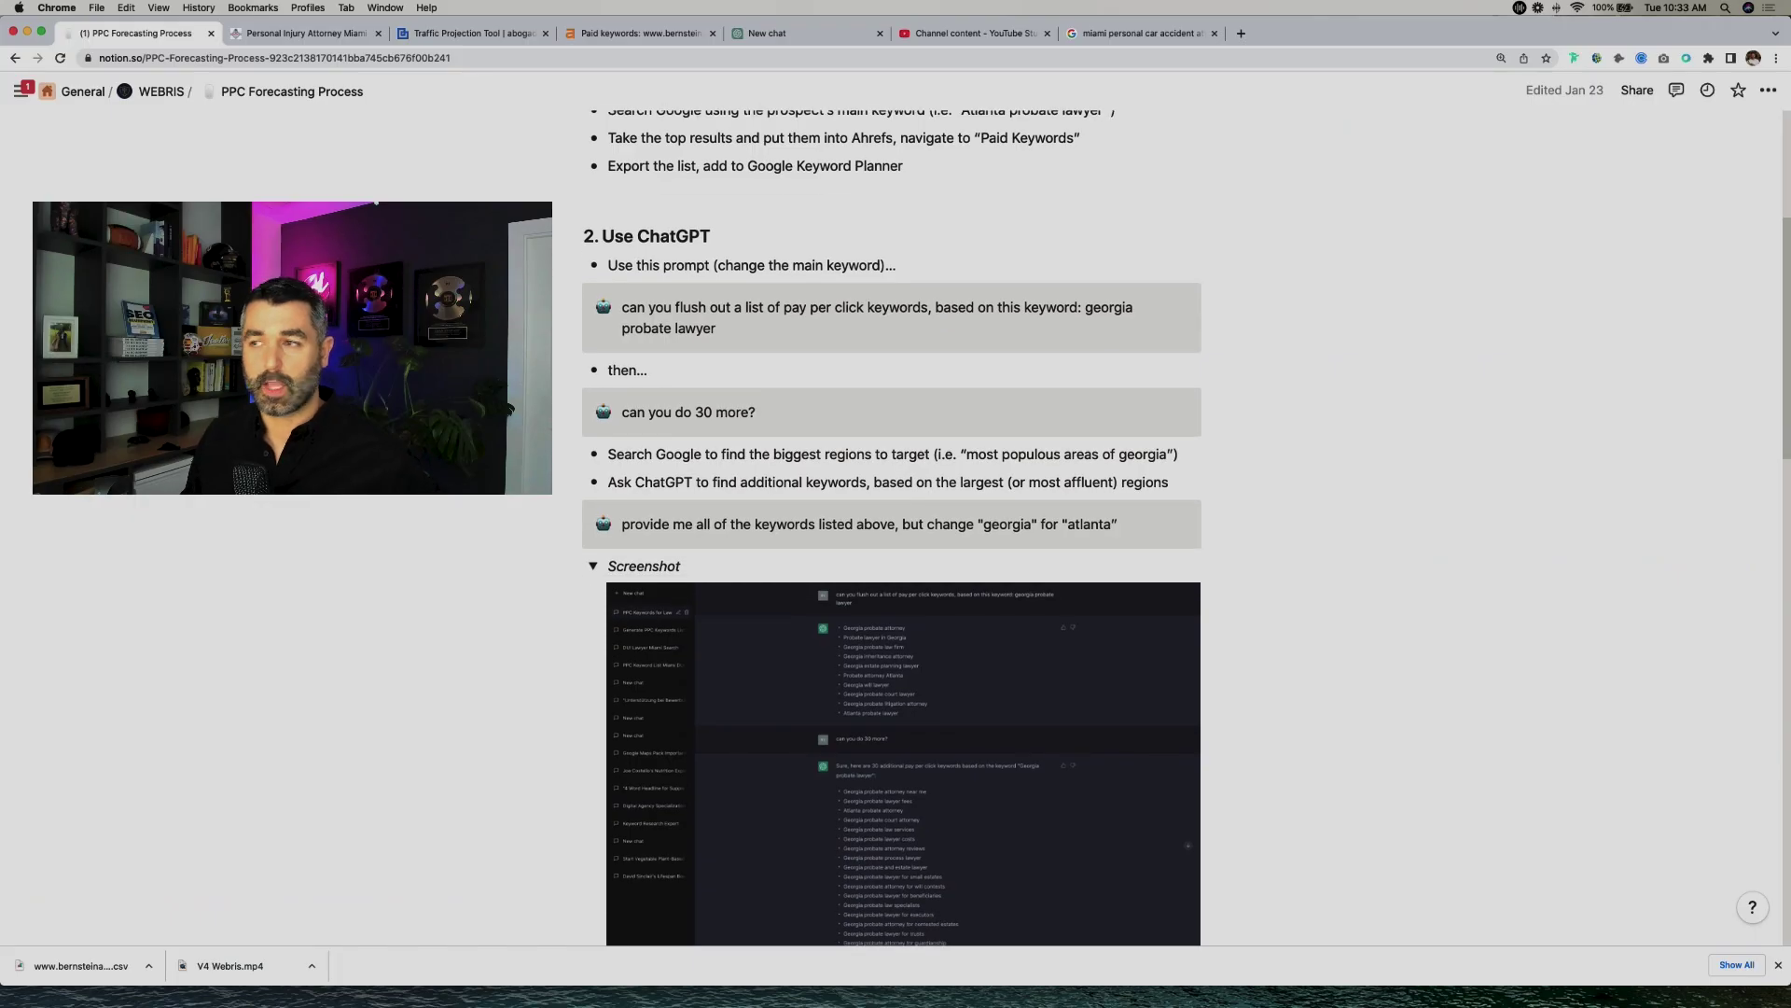
scroll(895, 522, "down", 1)
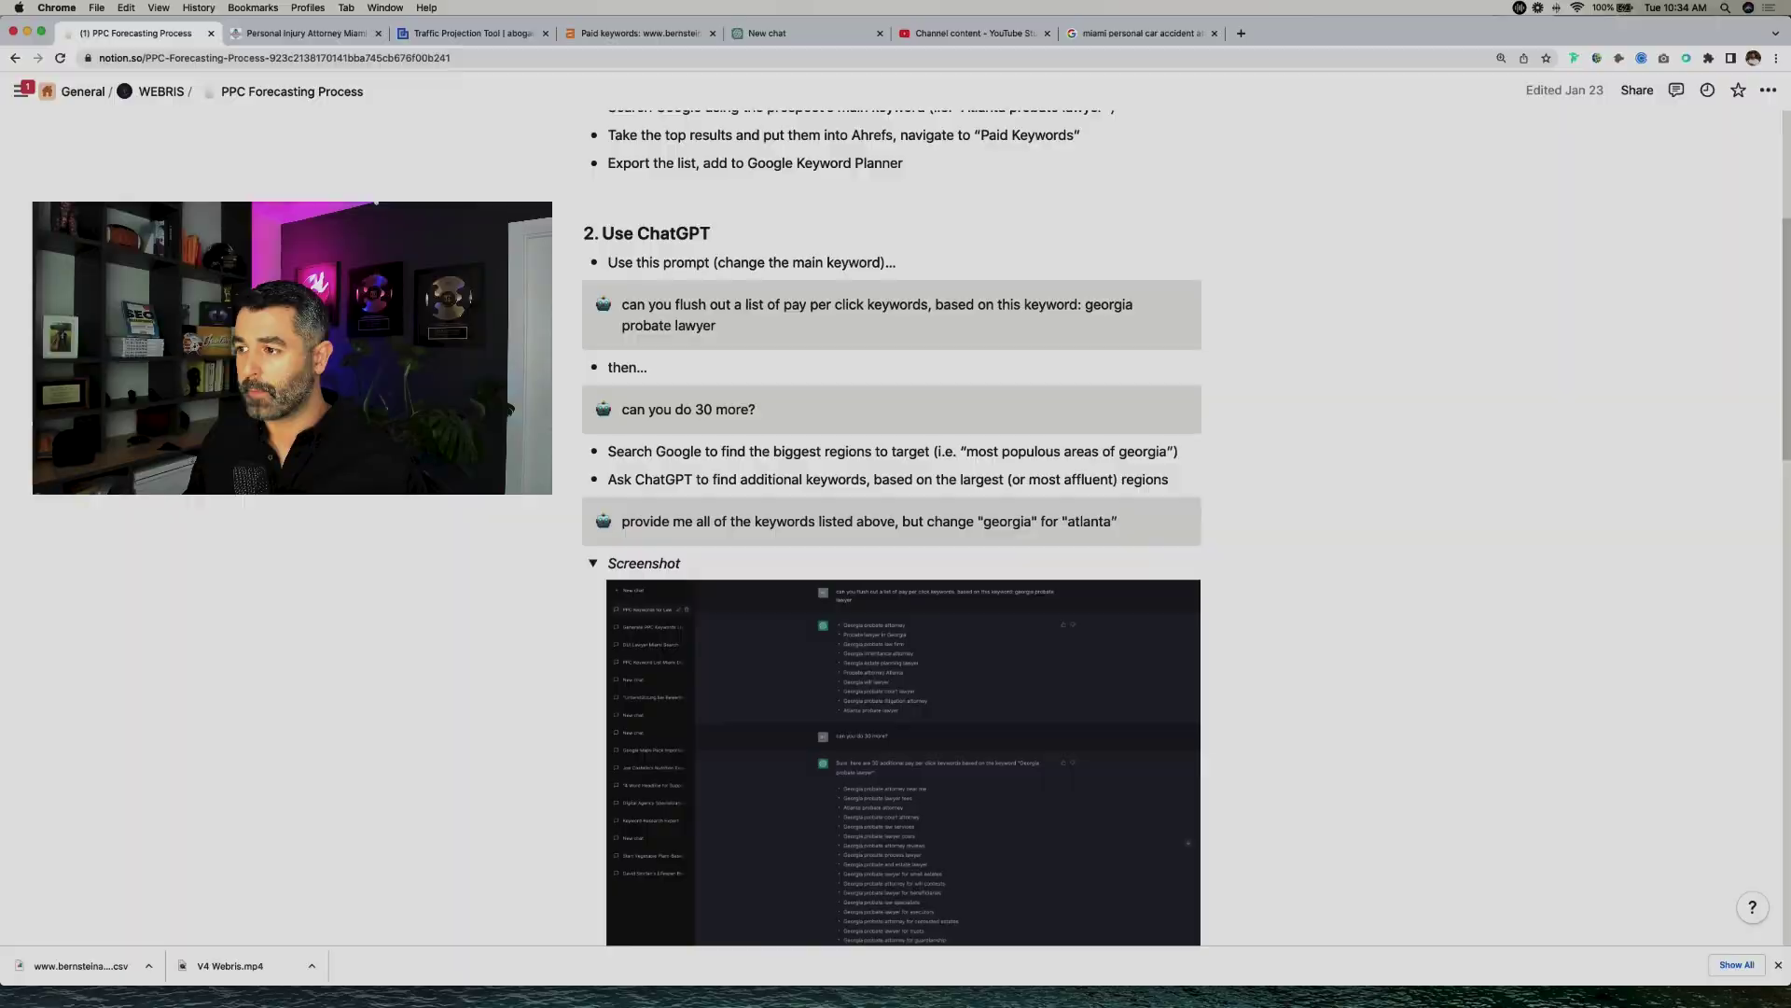
Step: Send ChatGPT the saved keyword prompt for 'miami personal car accident attorneys', then request 30 more
left_click(718, 331)
key("super+a")
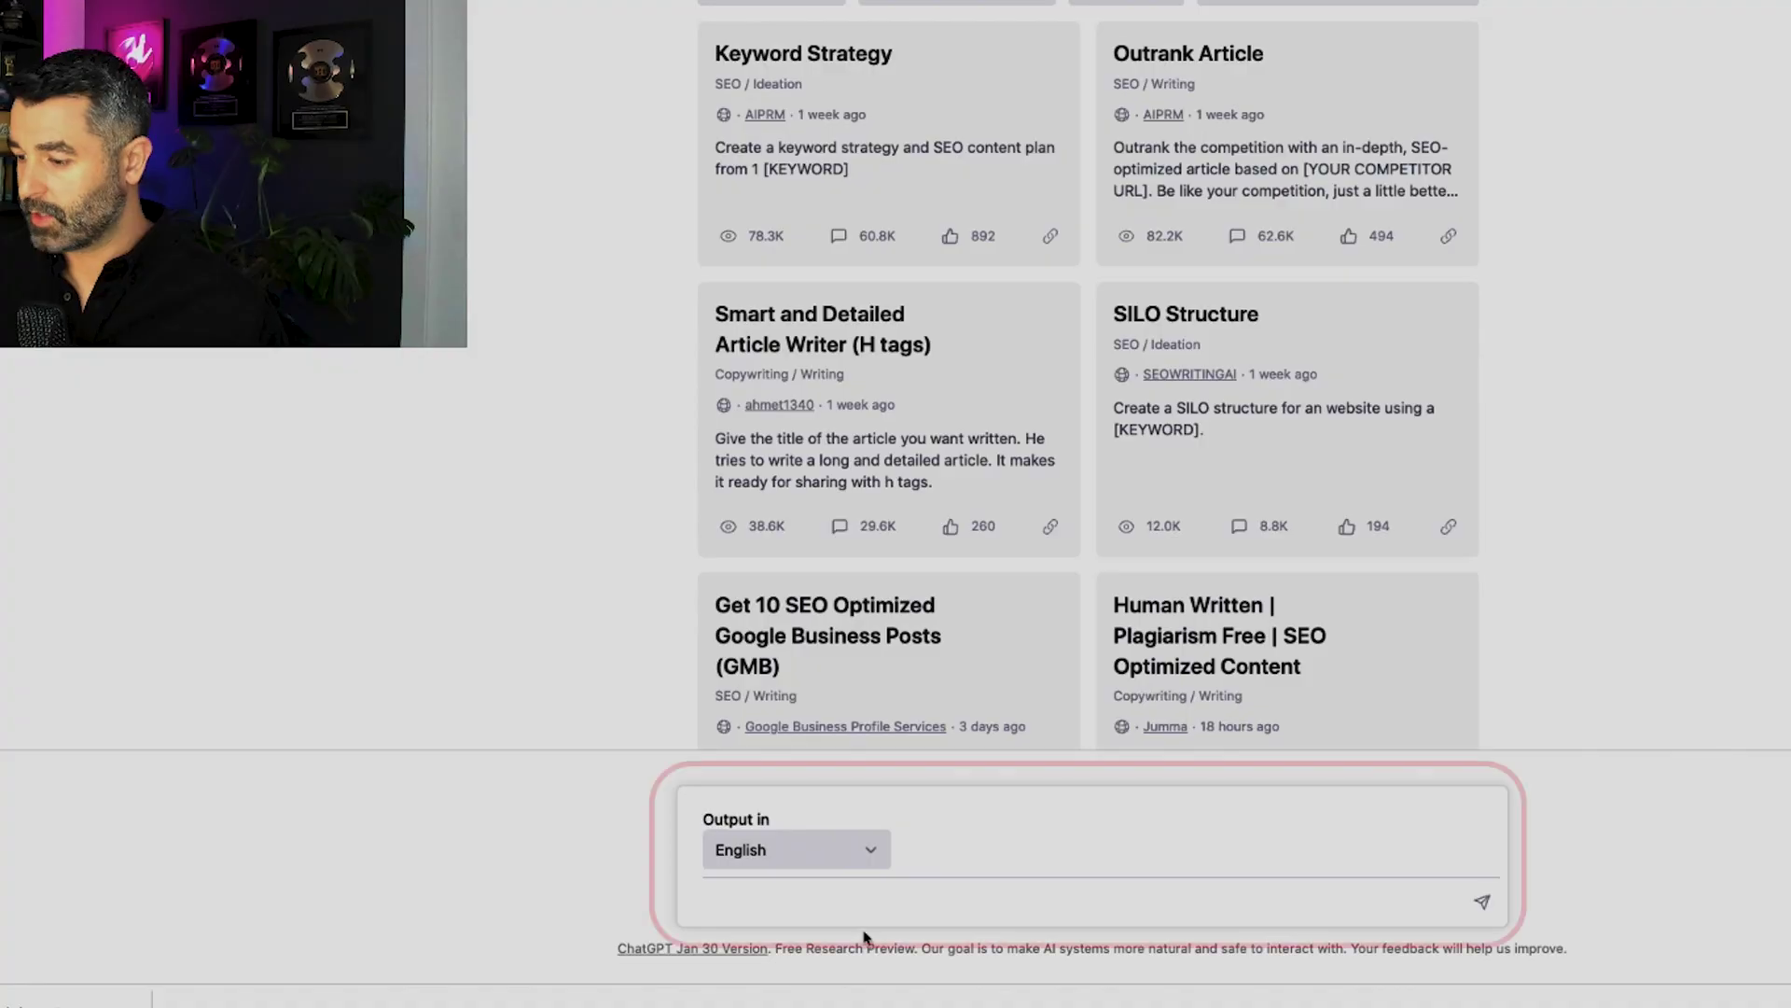
type("can you flush out a list of pay per click keywords, based on this keyword: georgia probate lawyer")
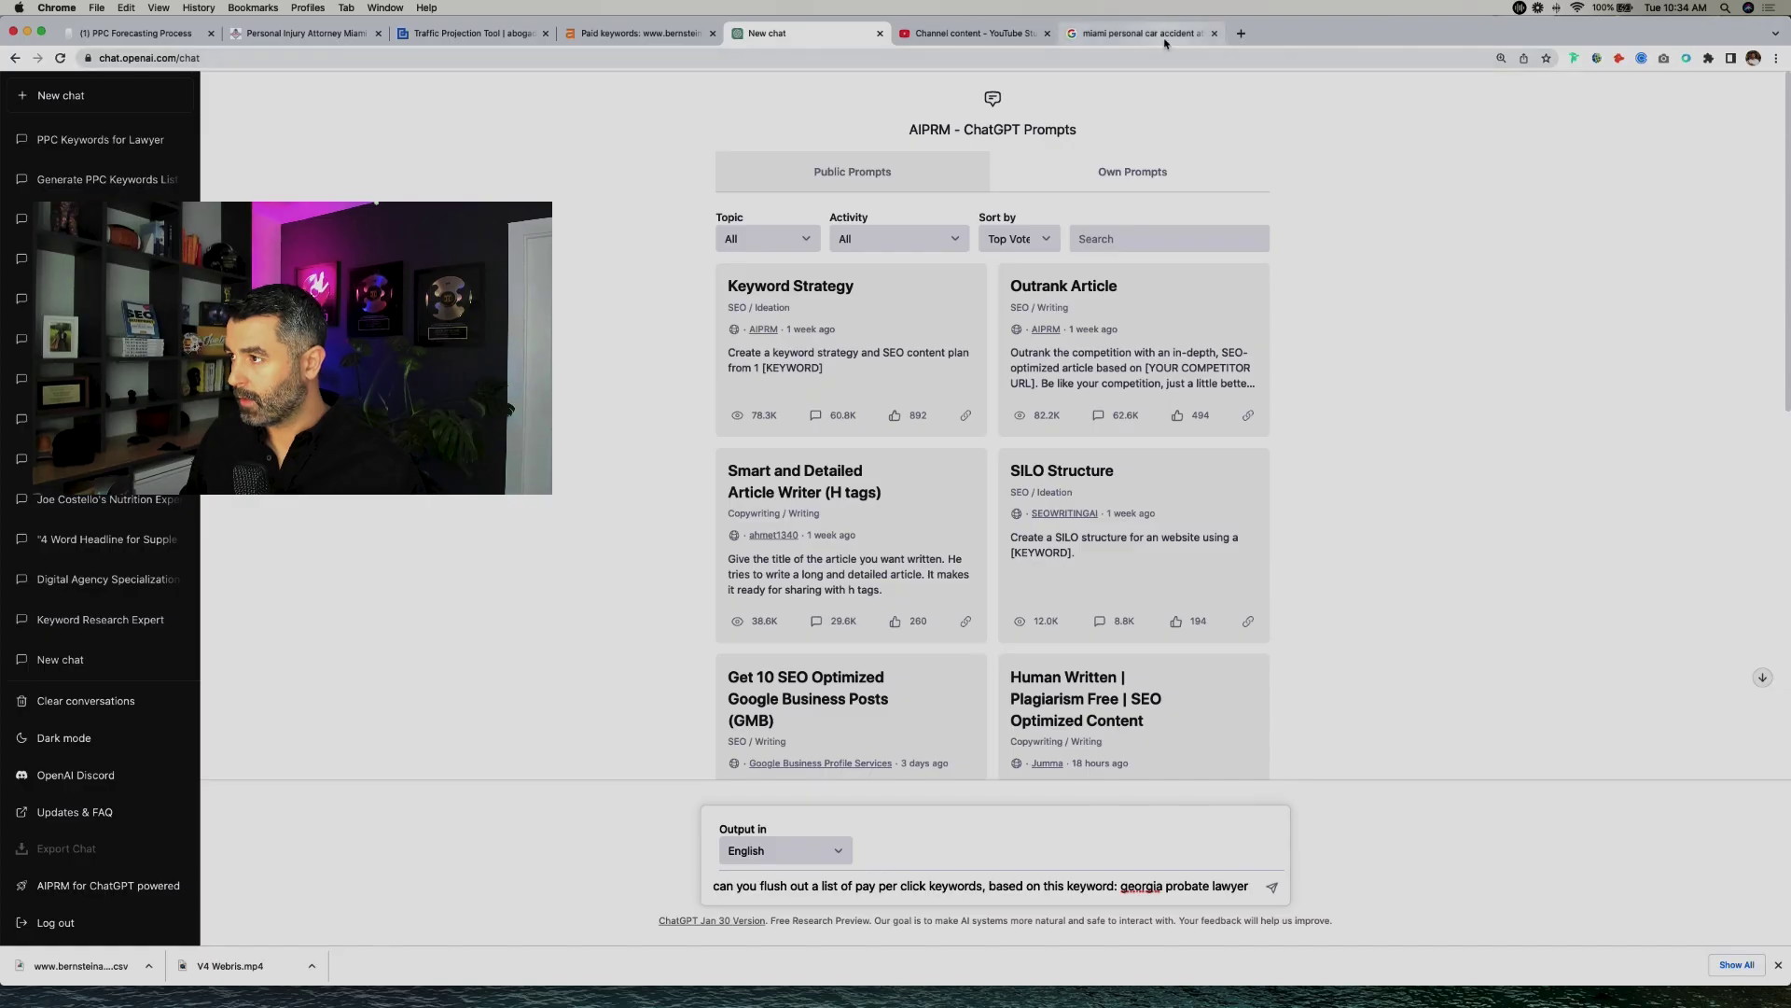
left_click(1165, 42)
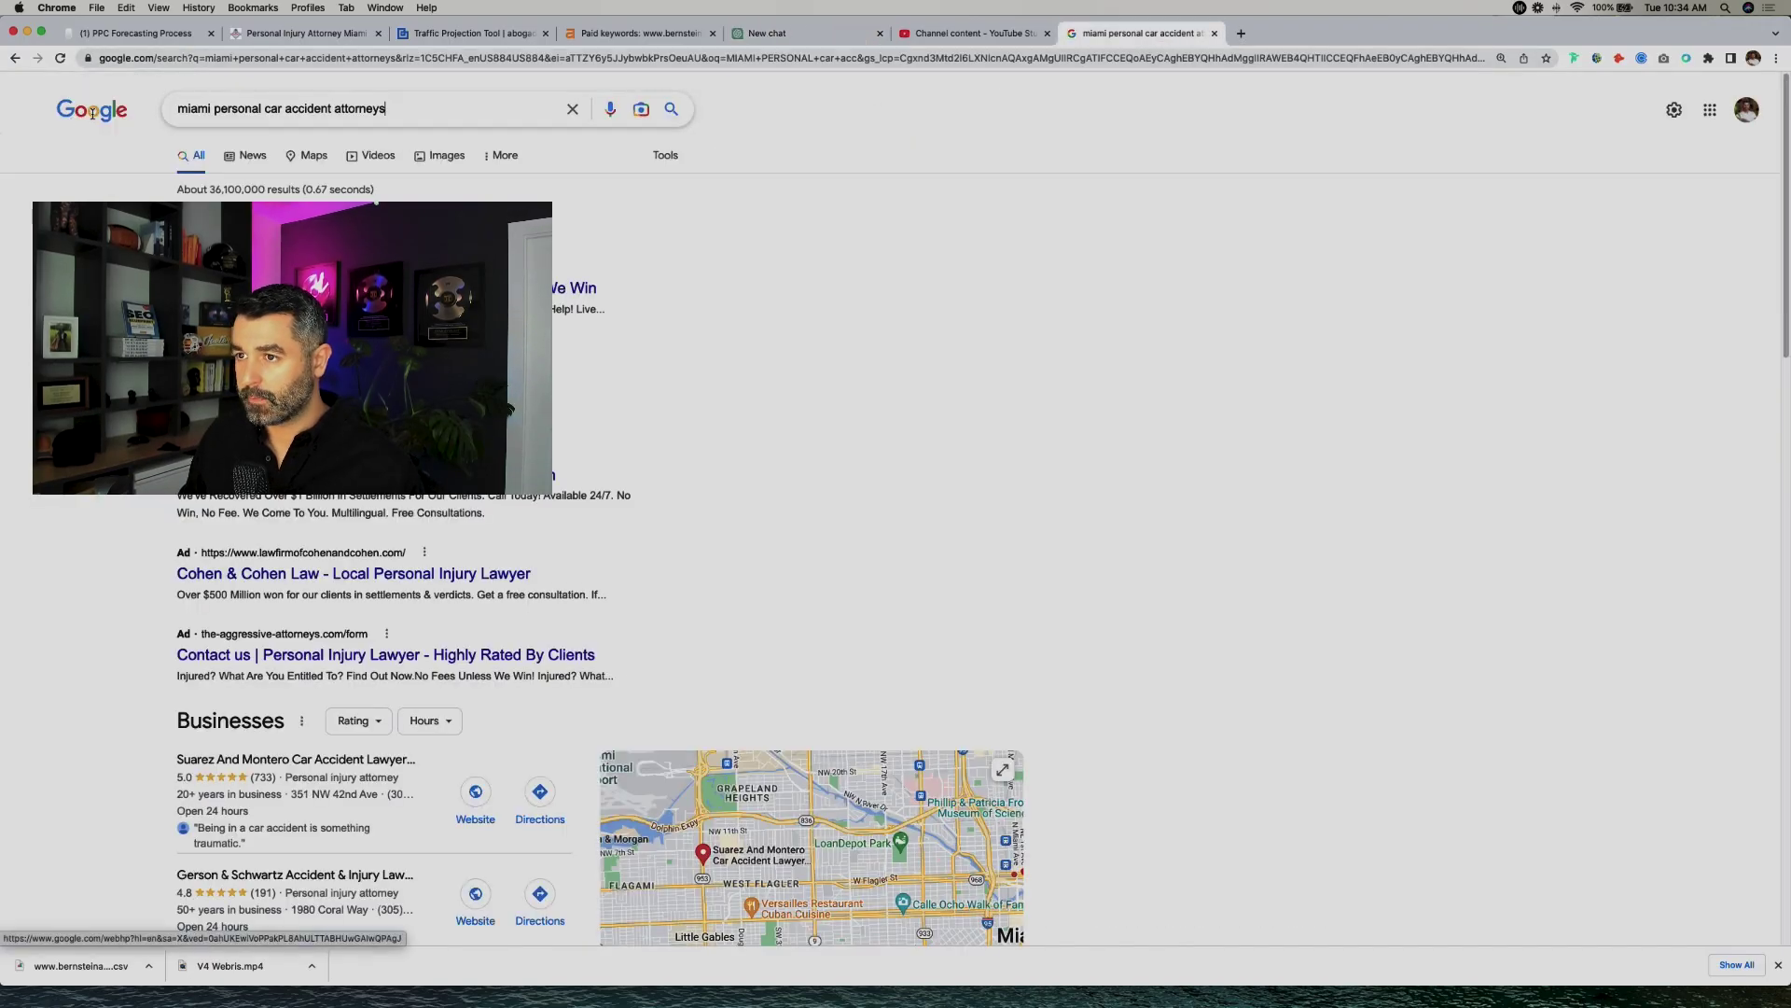
left_click_drag(390, 110, 144, 111)
key("super+c")
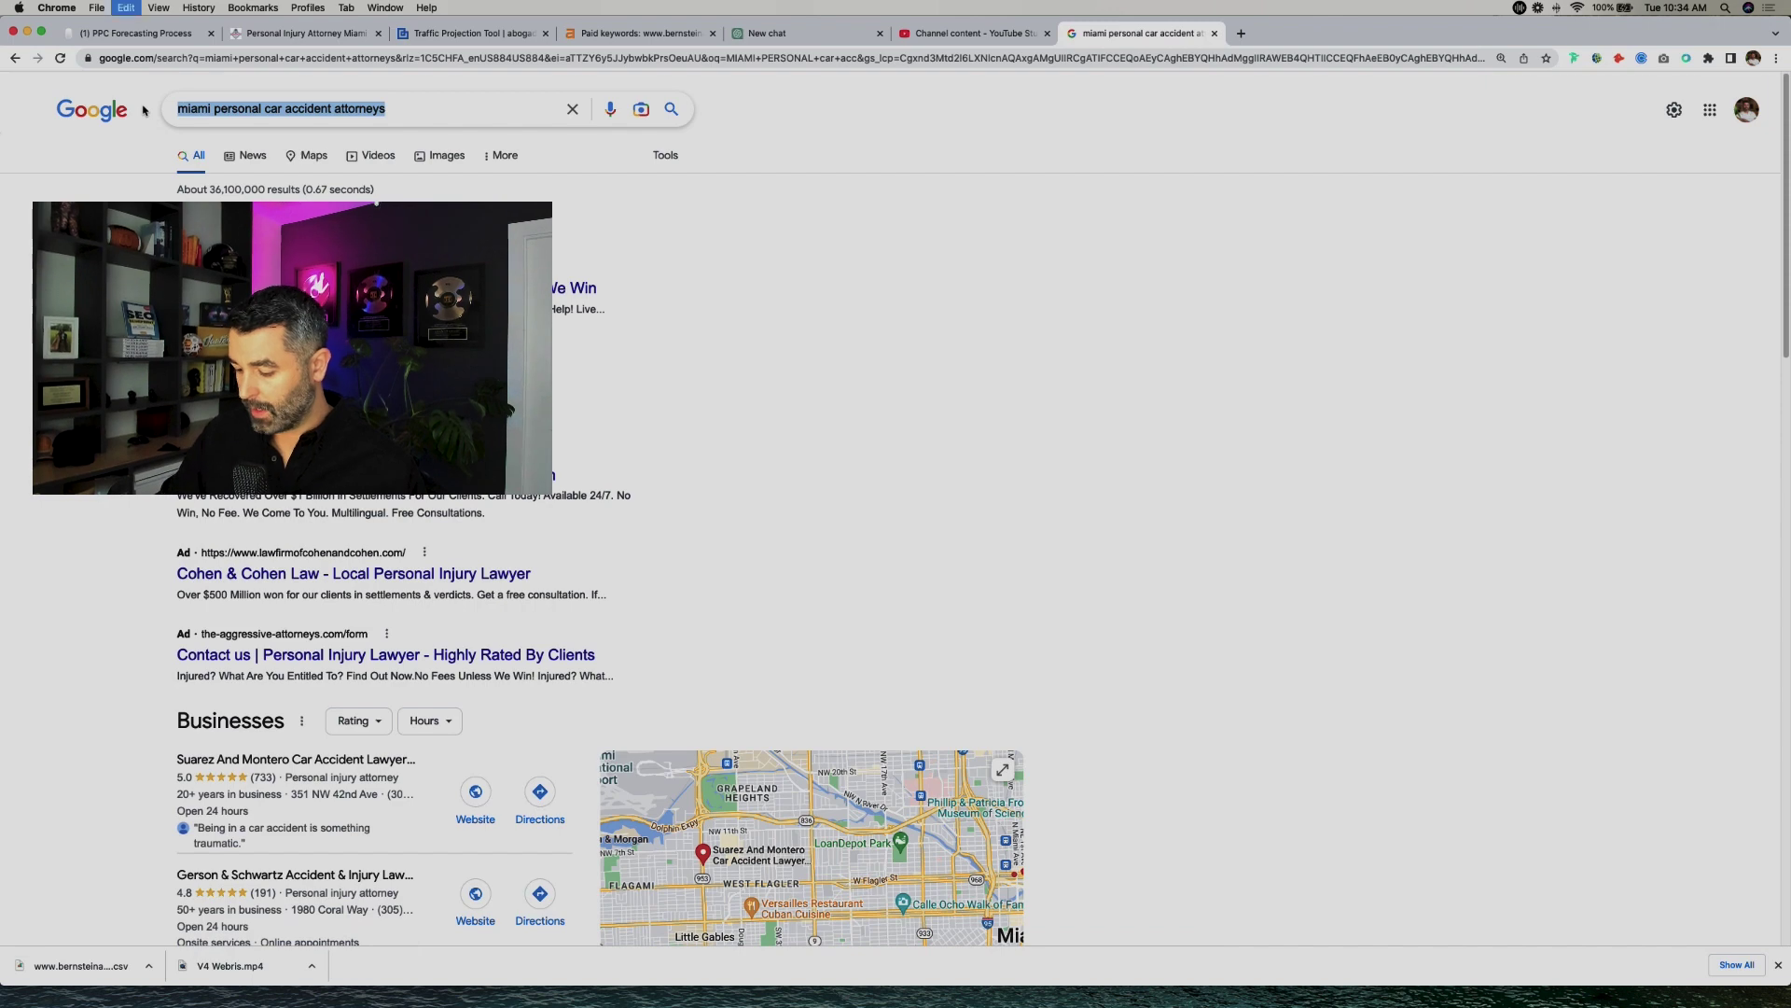
left_click(784, 35)
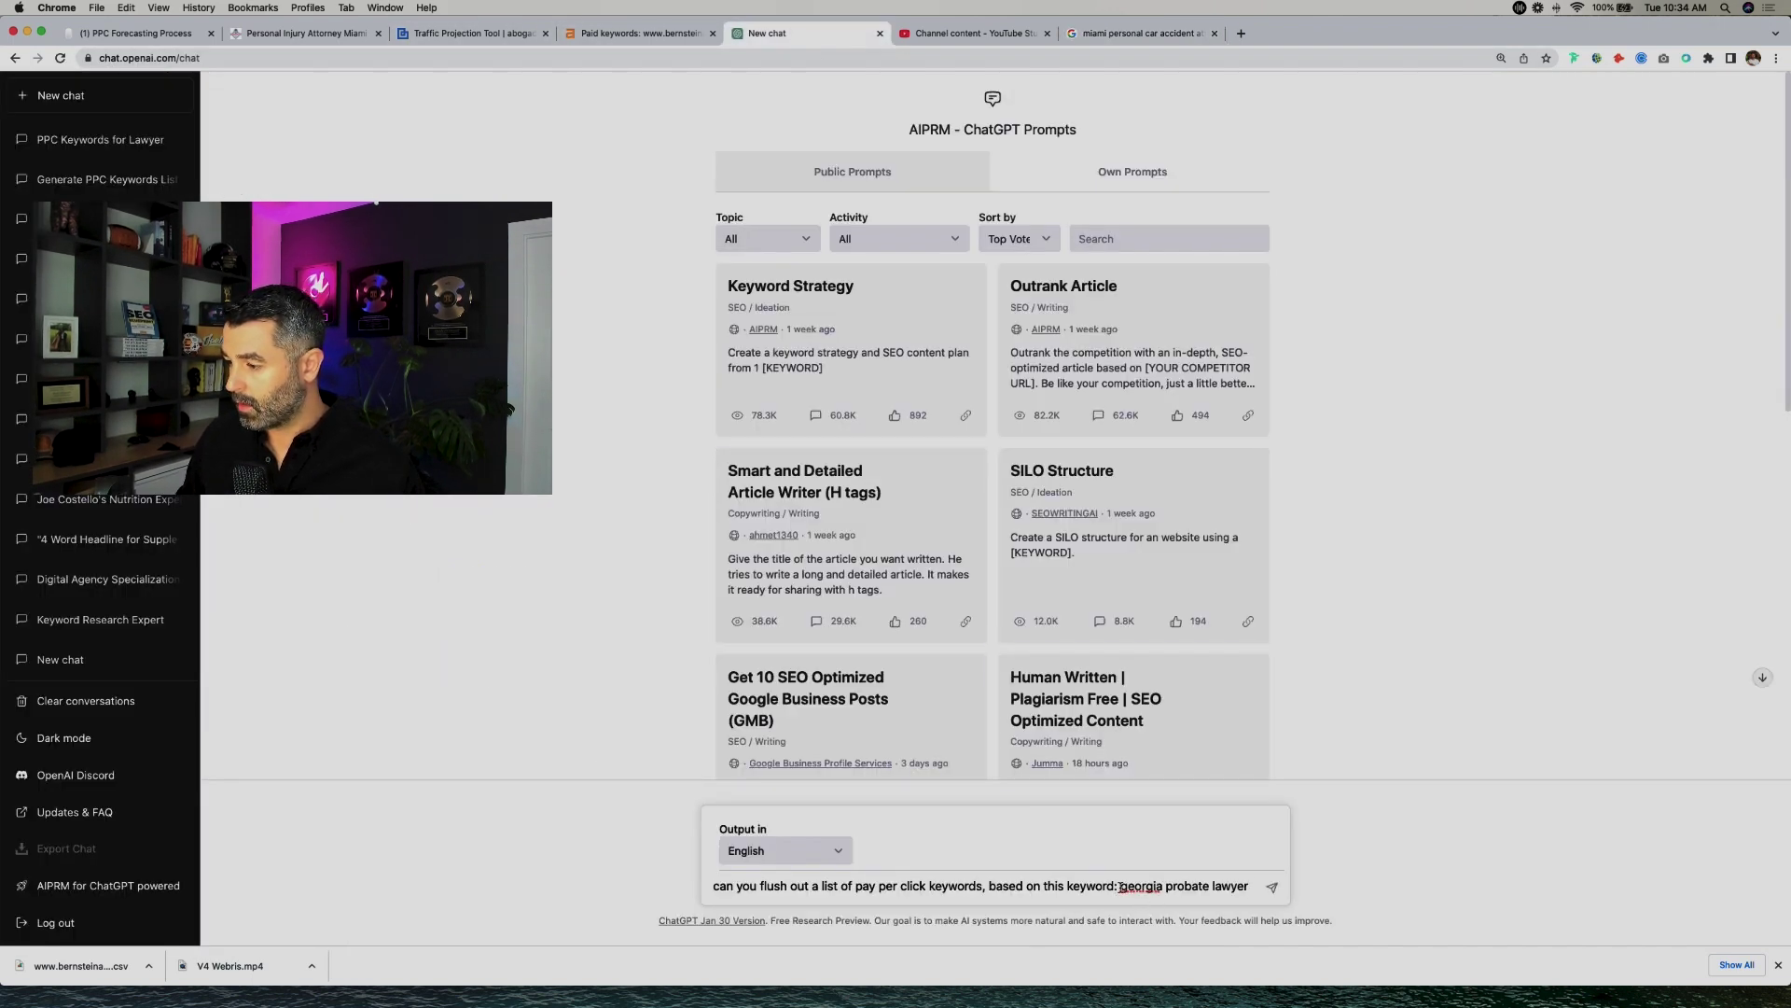
key("super+v")
key("Return")
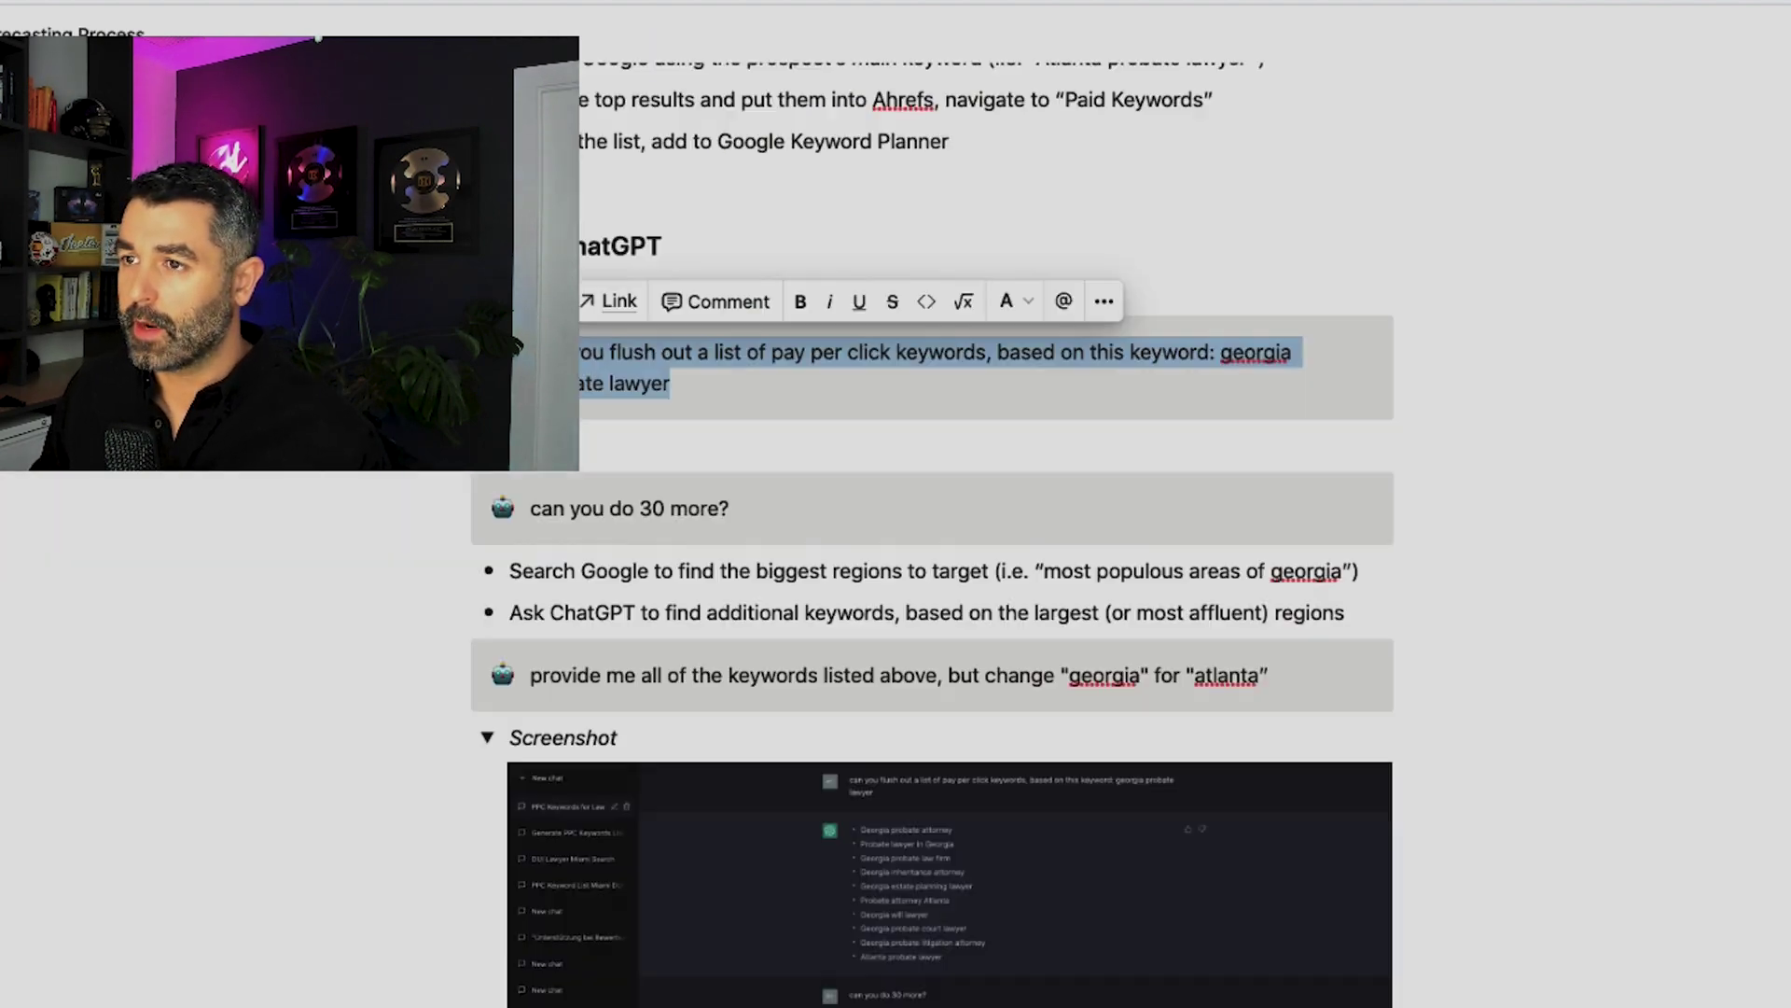
left_click_drag(736, 492, 533, 507)
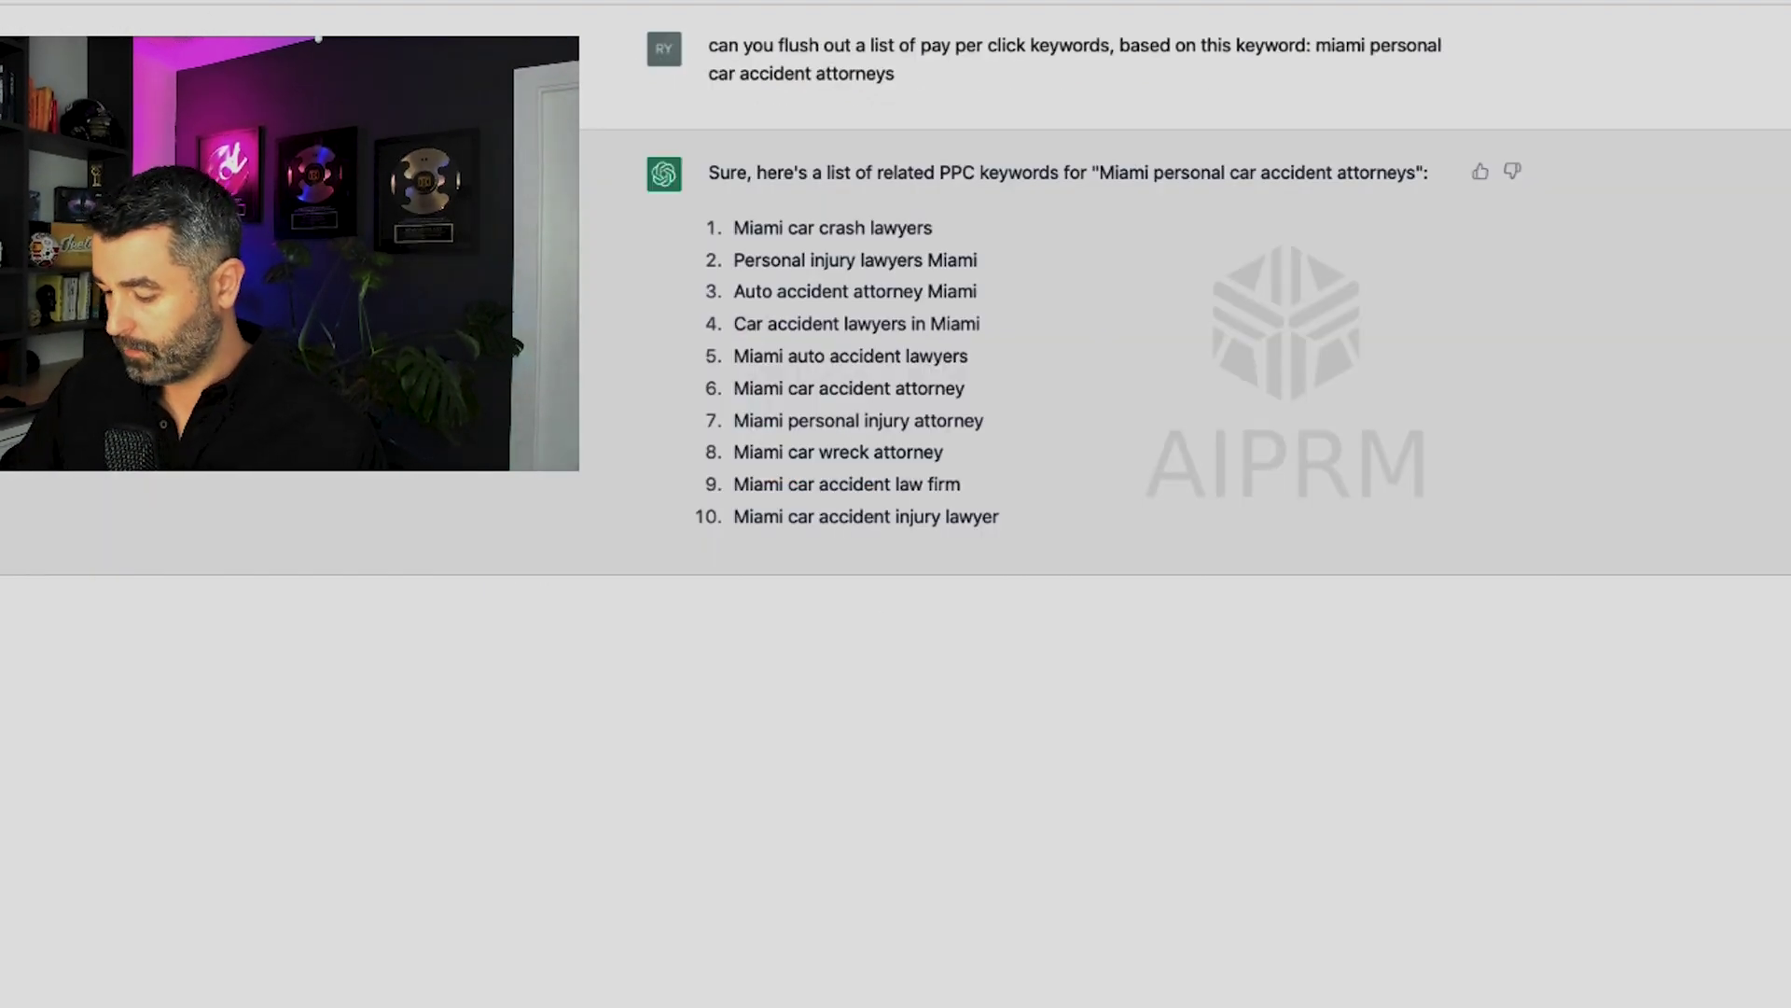
key("Return")
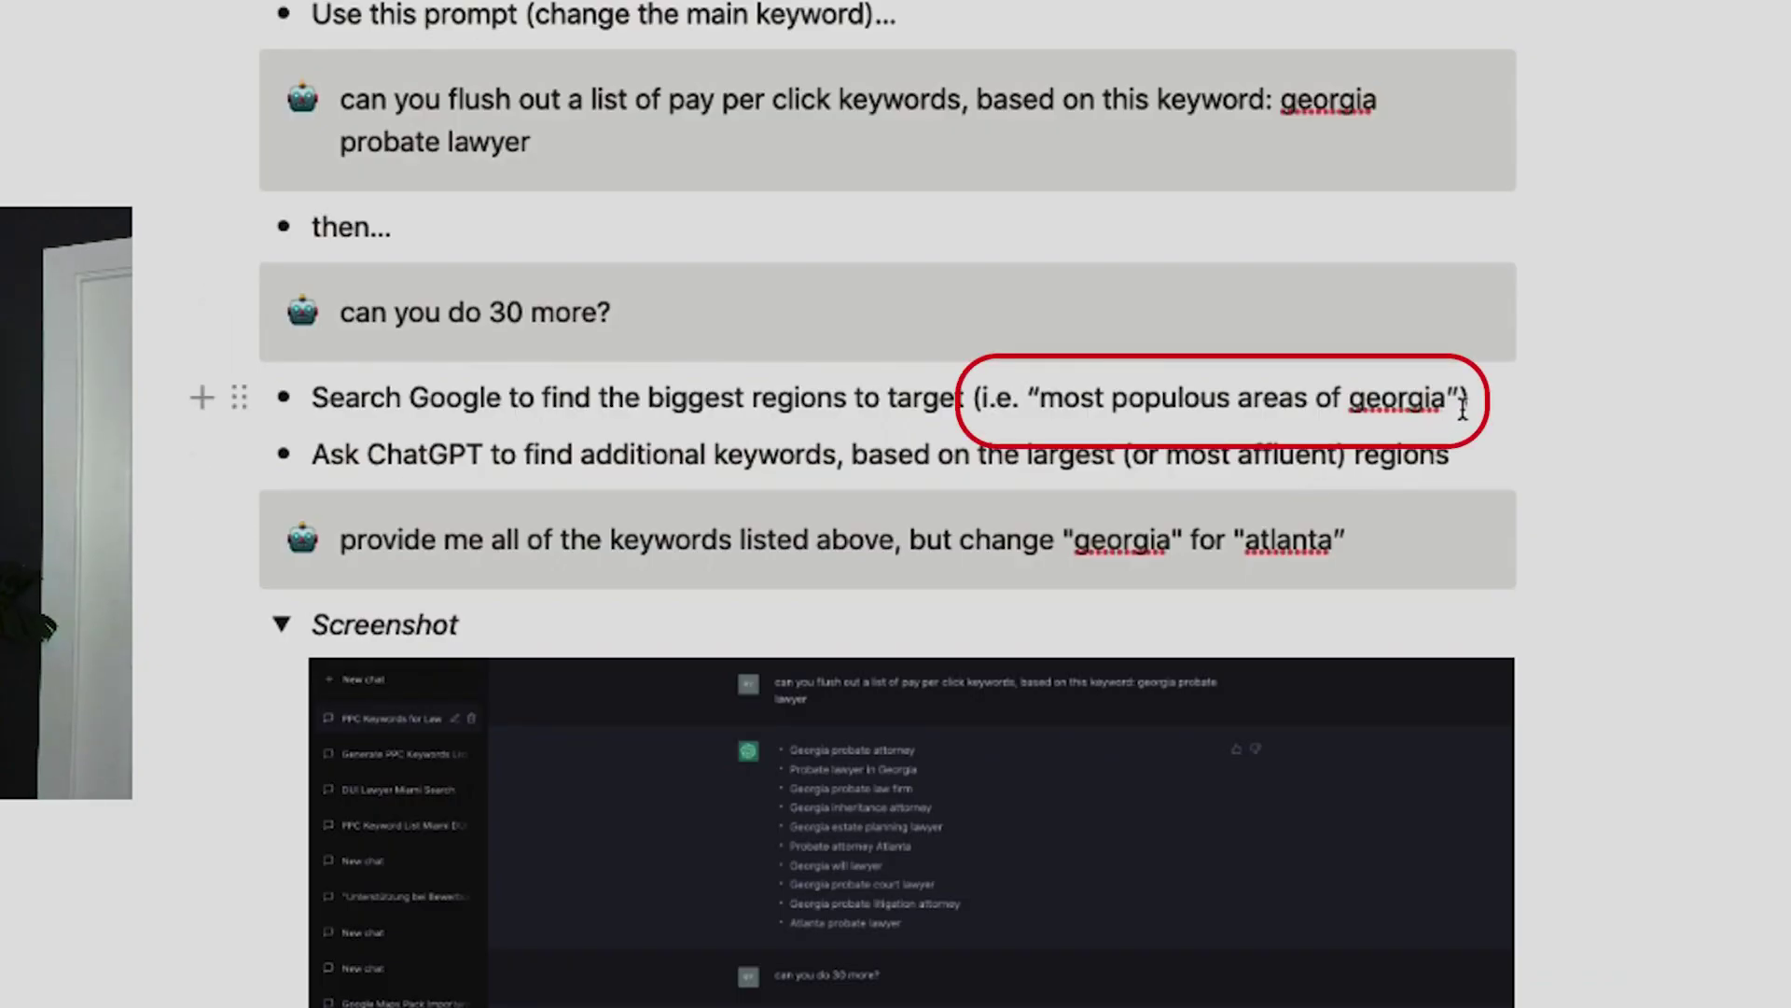
Step: Search Google for the most populous areas of miami
left_click_drag(1463, 411, 1022, 401)
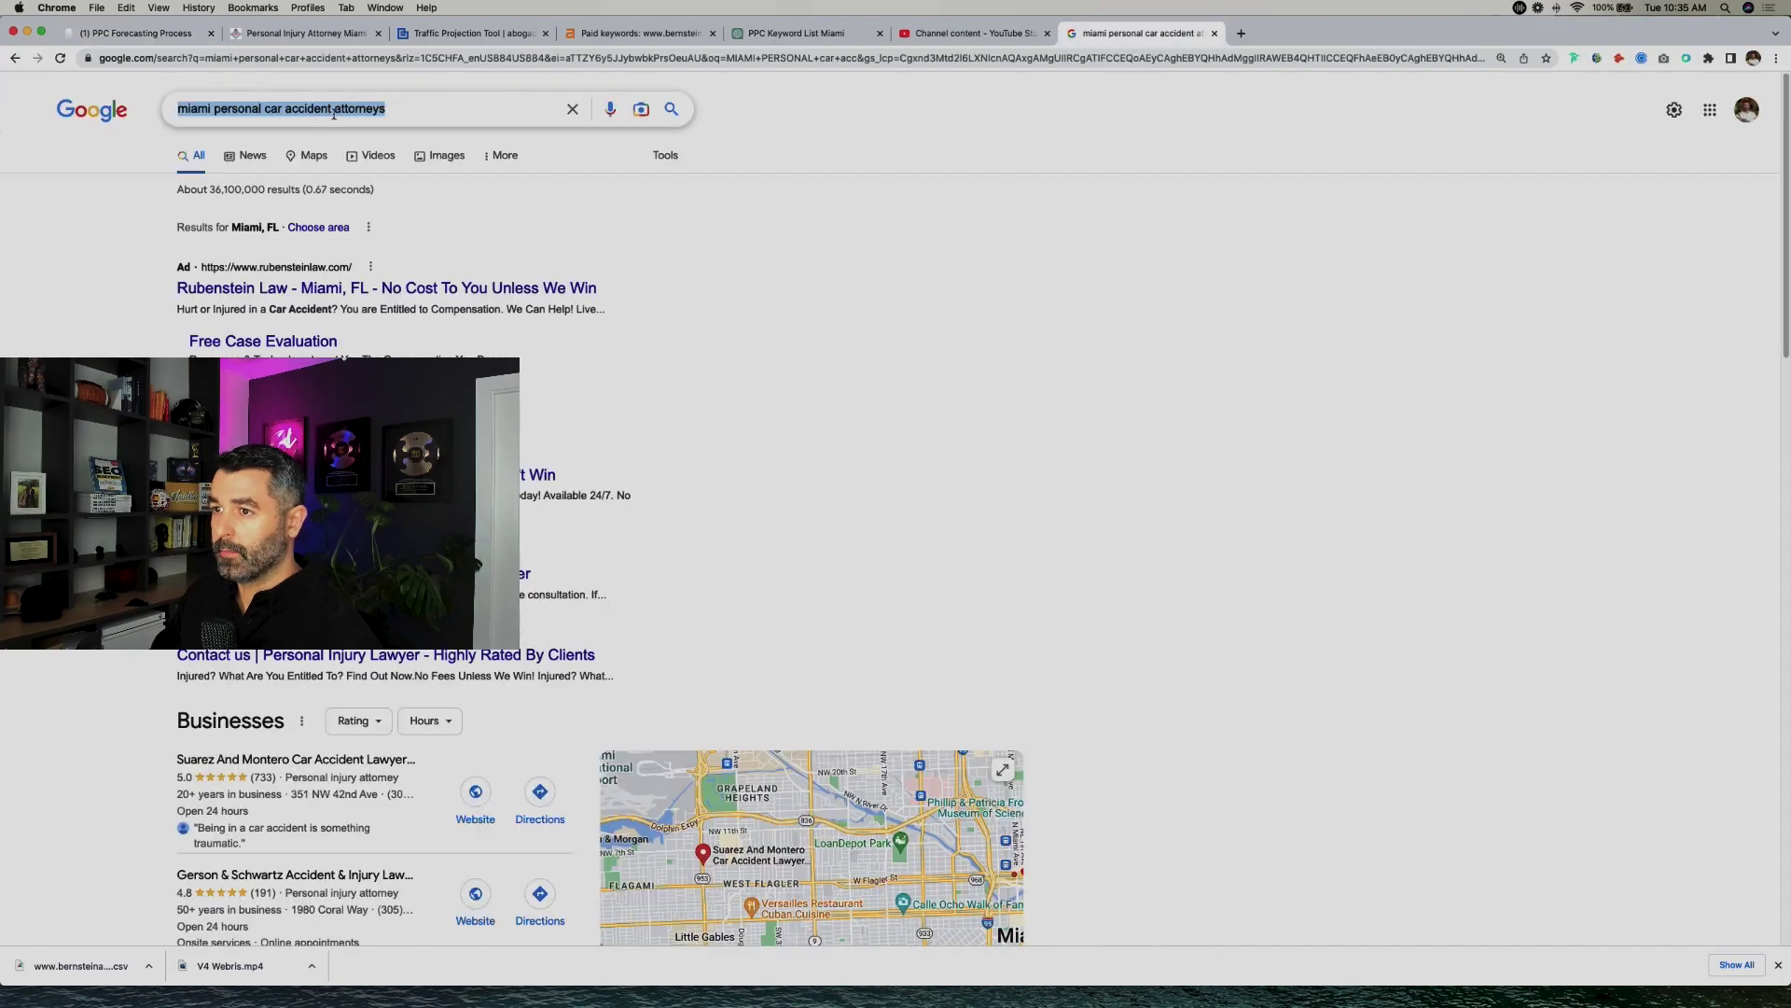
type("\"most populous areas of georgia\"")
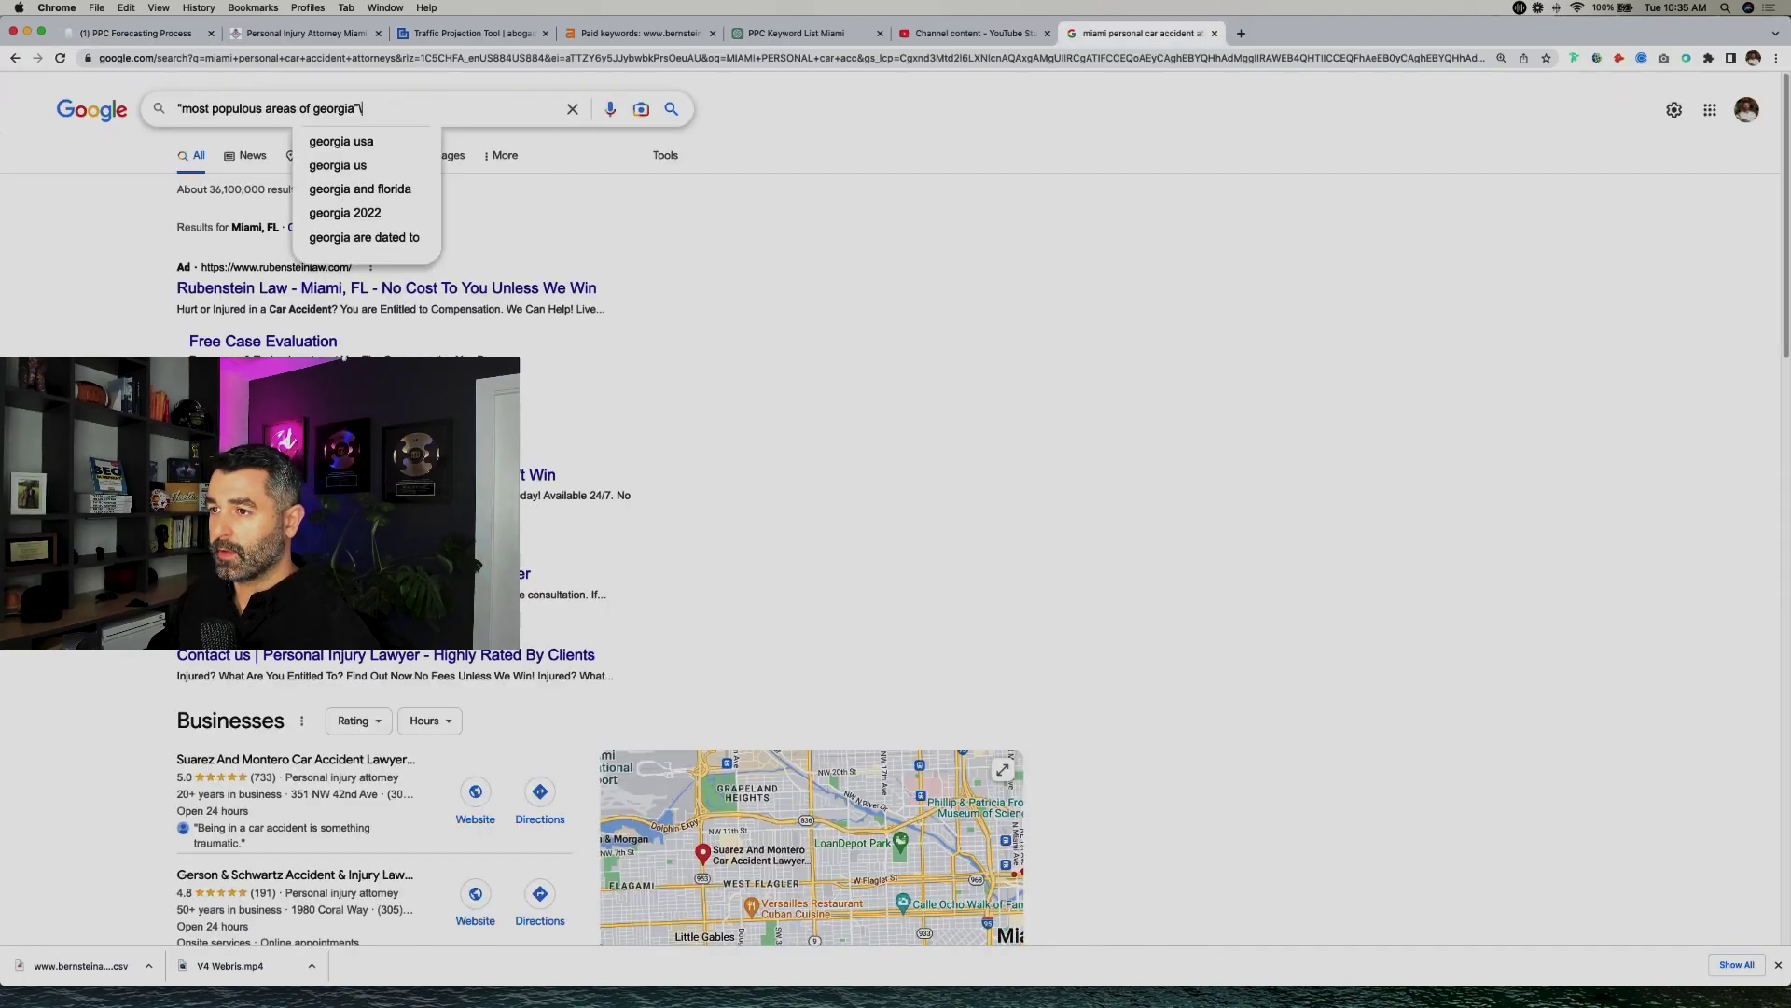
key("BackSpace")
key("BackSpace")
key("BackSpace")
key("BackSpace")
key("BackSpace")
key("BackSpace")
key("BackSpace")
key("BackSpace")
type("miami")
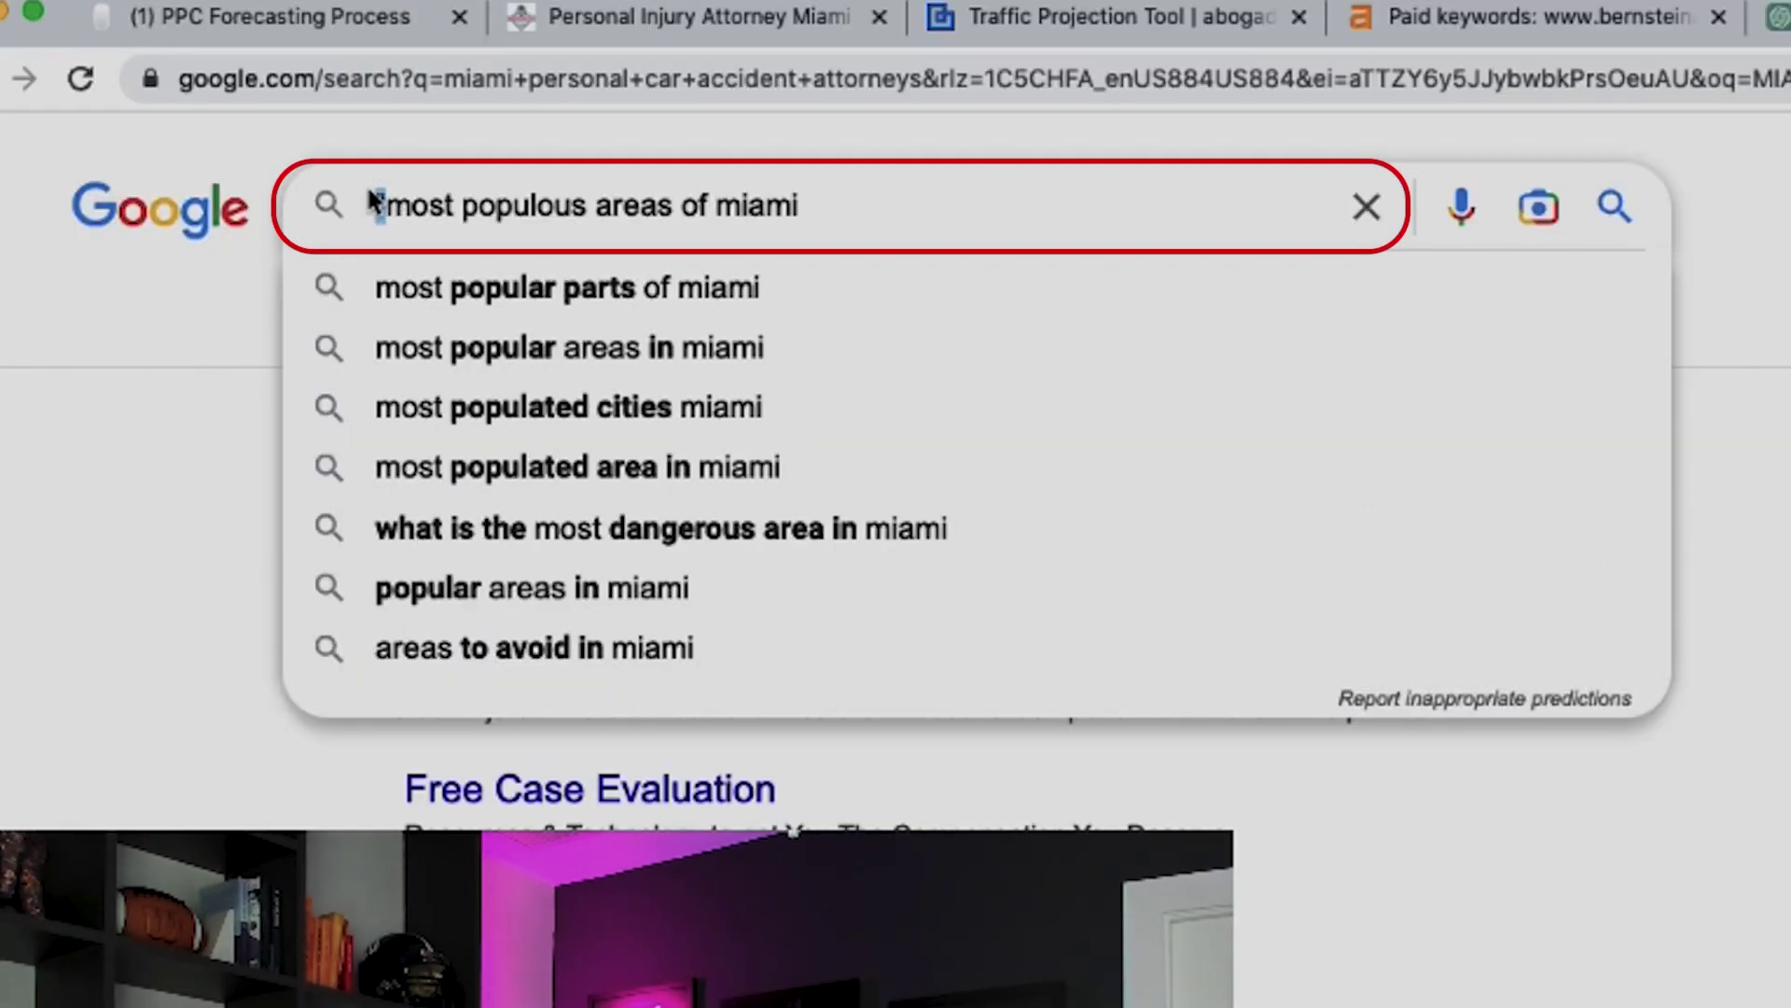
key("BackSpace")
key("Return")
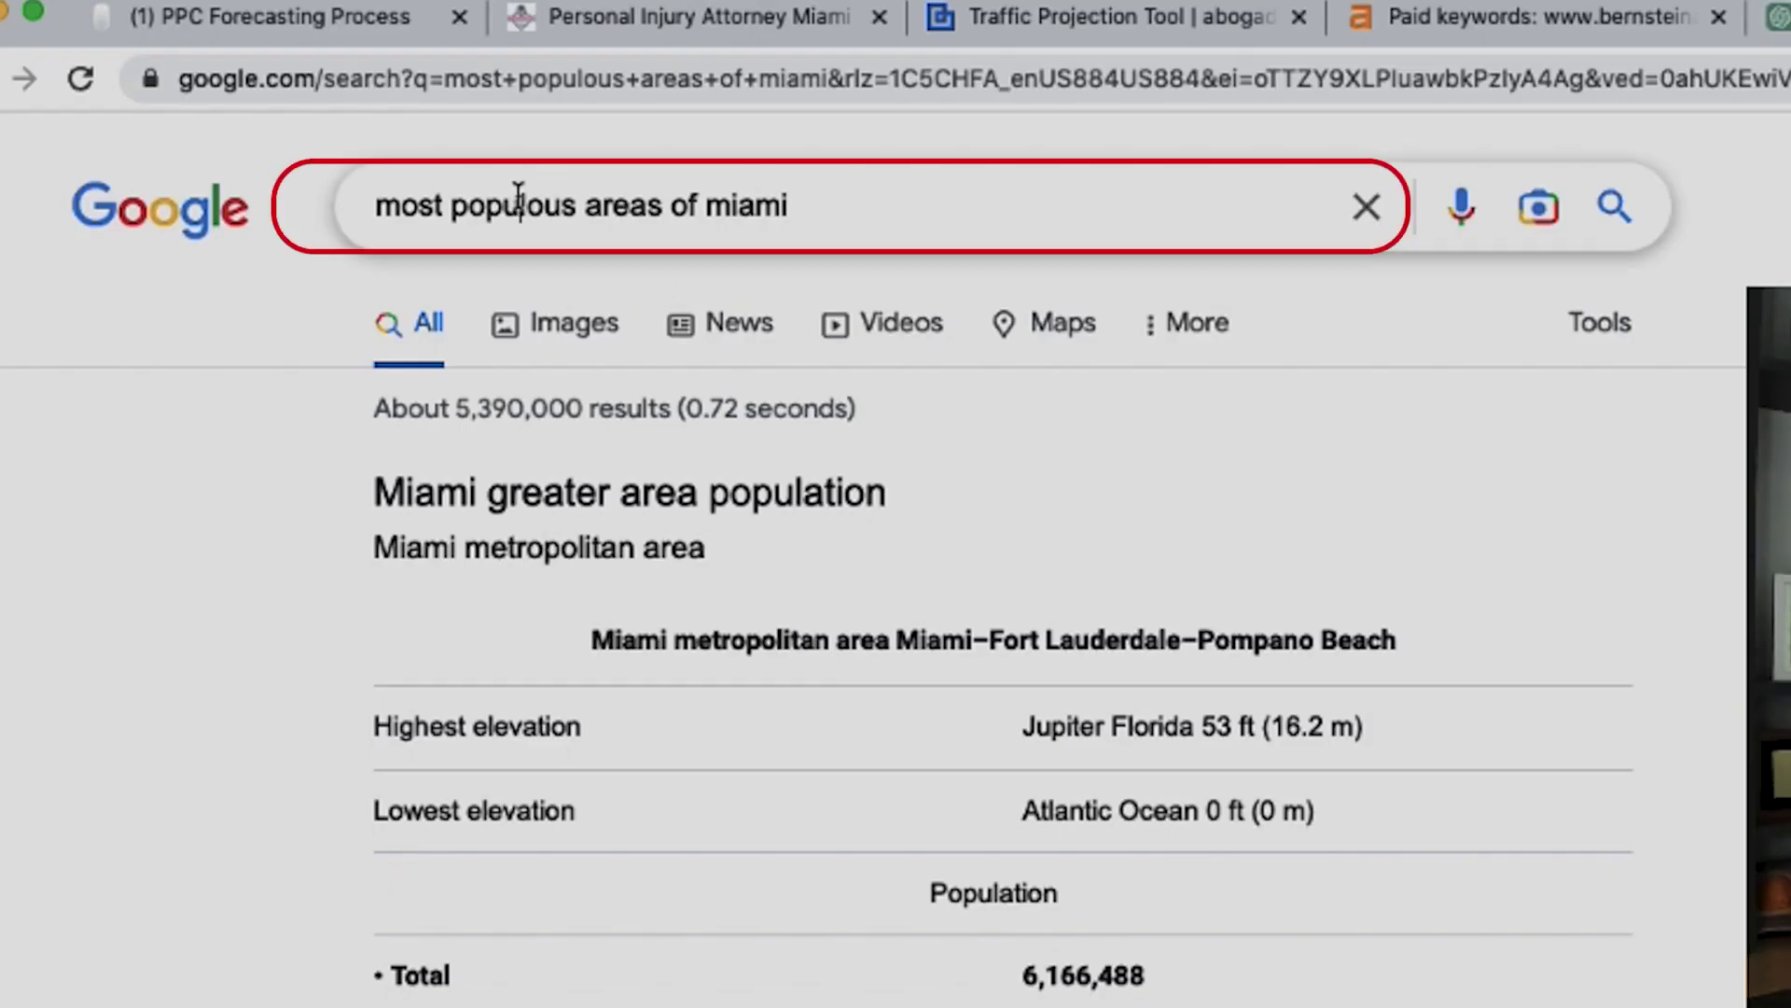
Step: Change the search to 'wealthiest areas of miami'
left_click(234, 105)
double_click(233, 104)
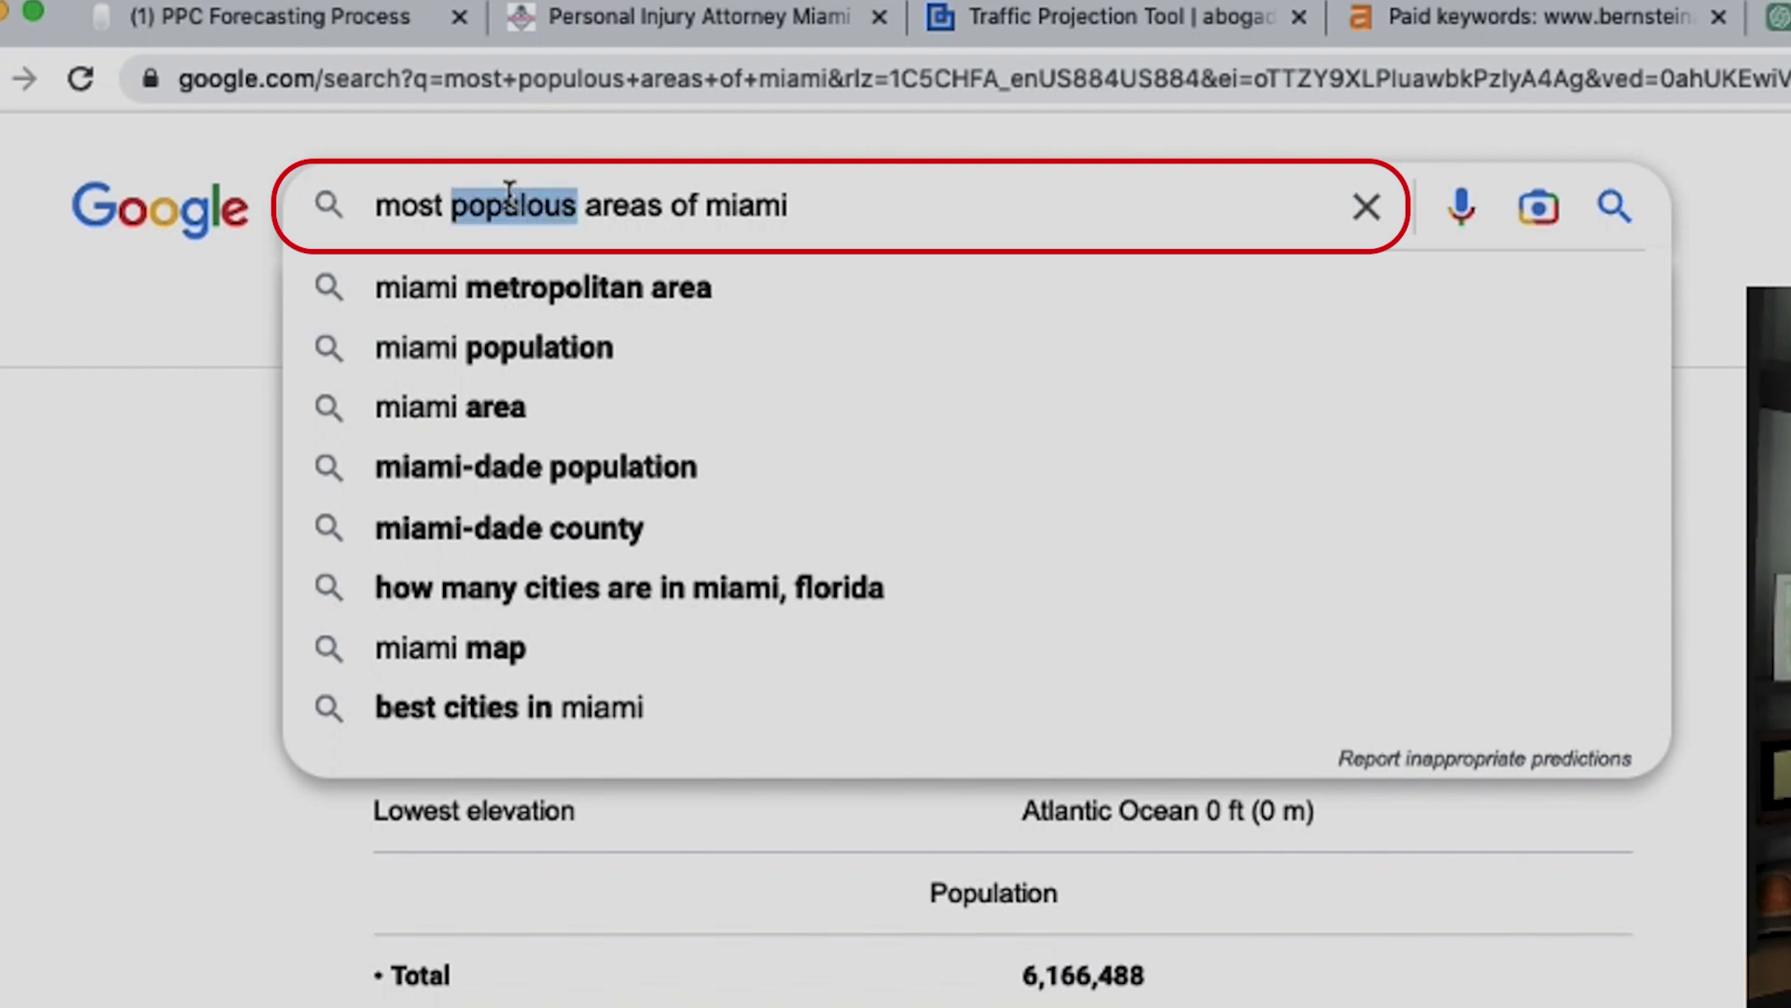
key("BackSpace")
key("BackSpace")
key("BackSpace")
key("BackSpace")
key("BackSpace")
key("BackSpace")
type("wealthiest")
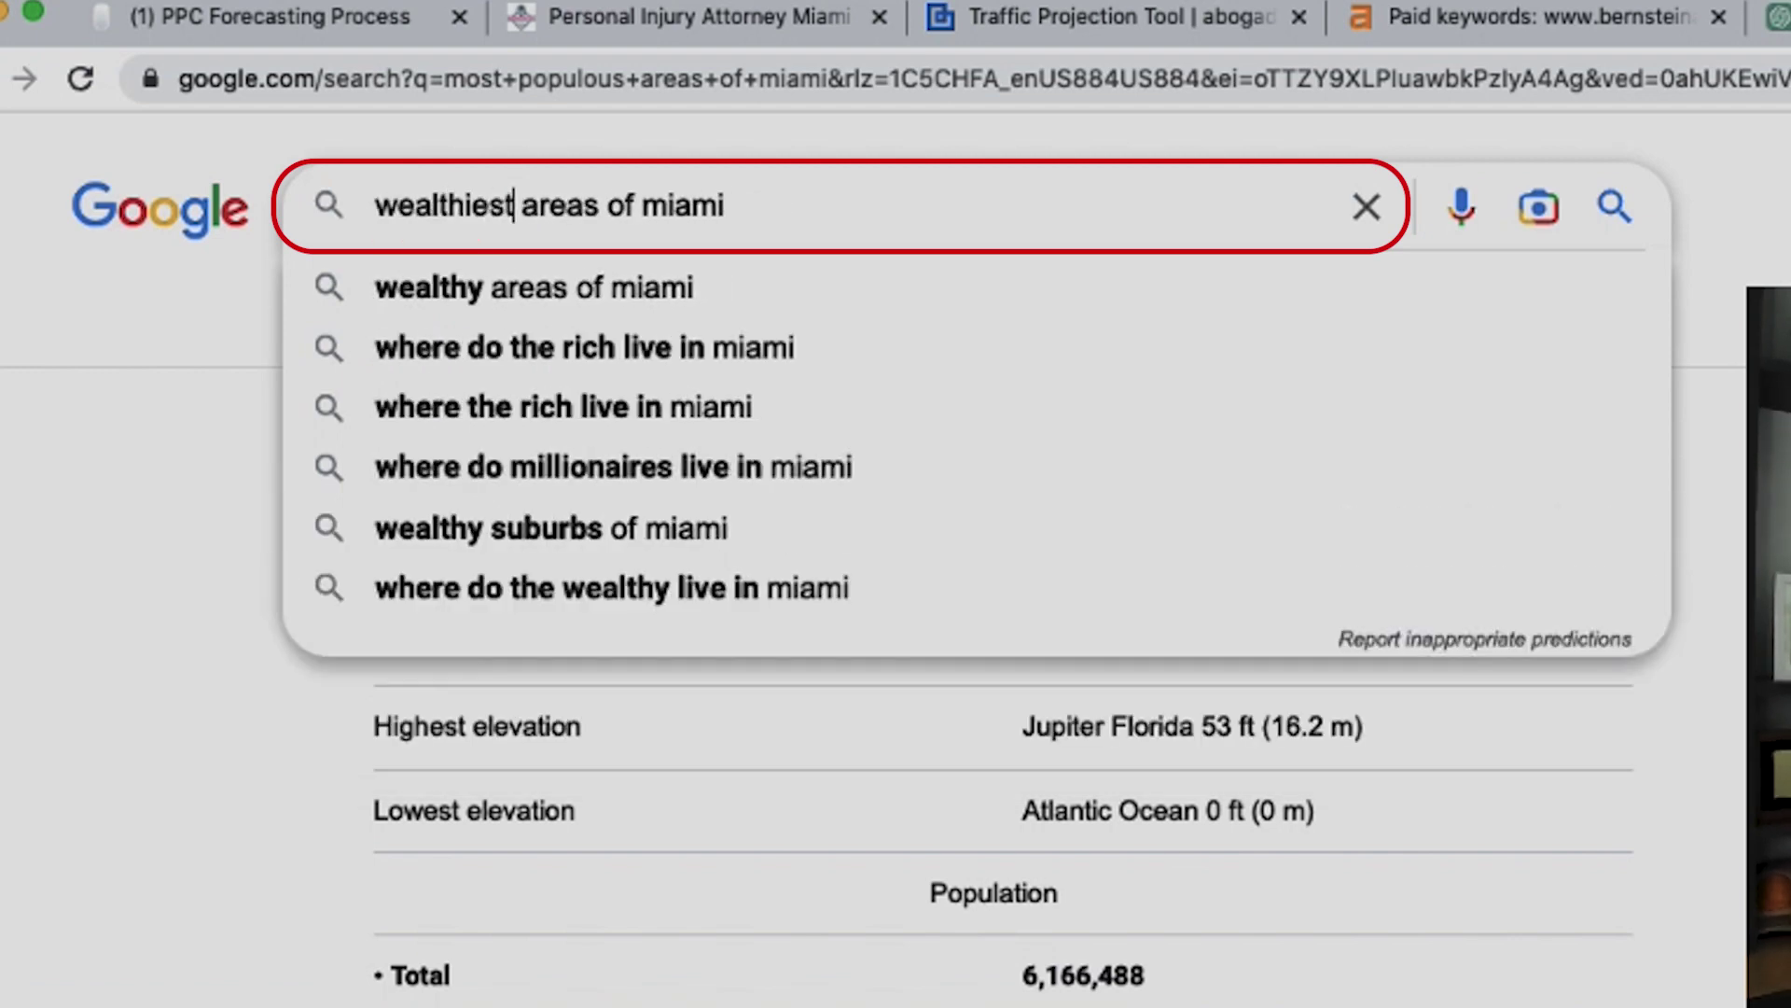
key("Return")
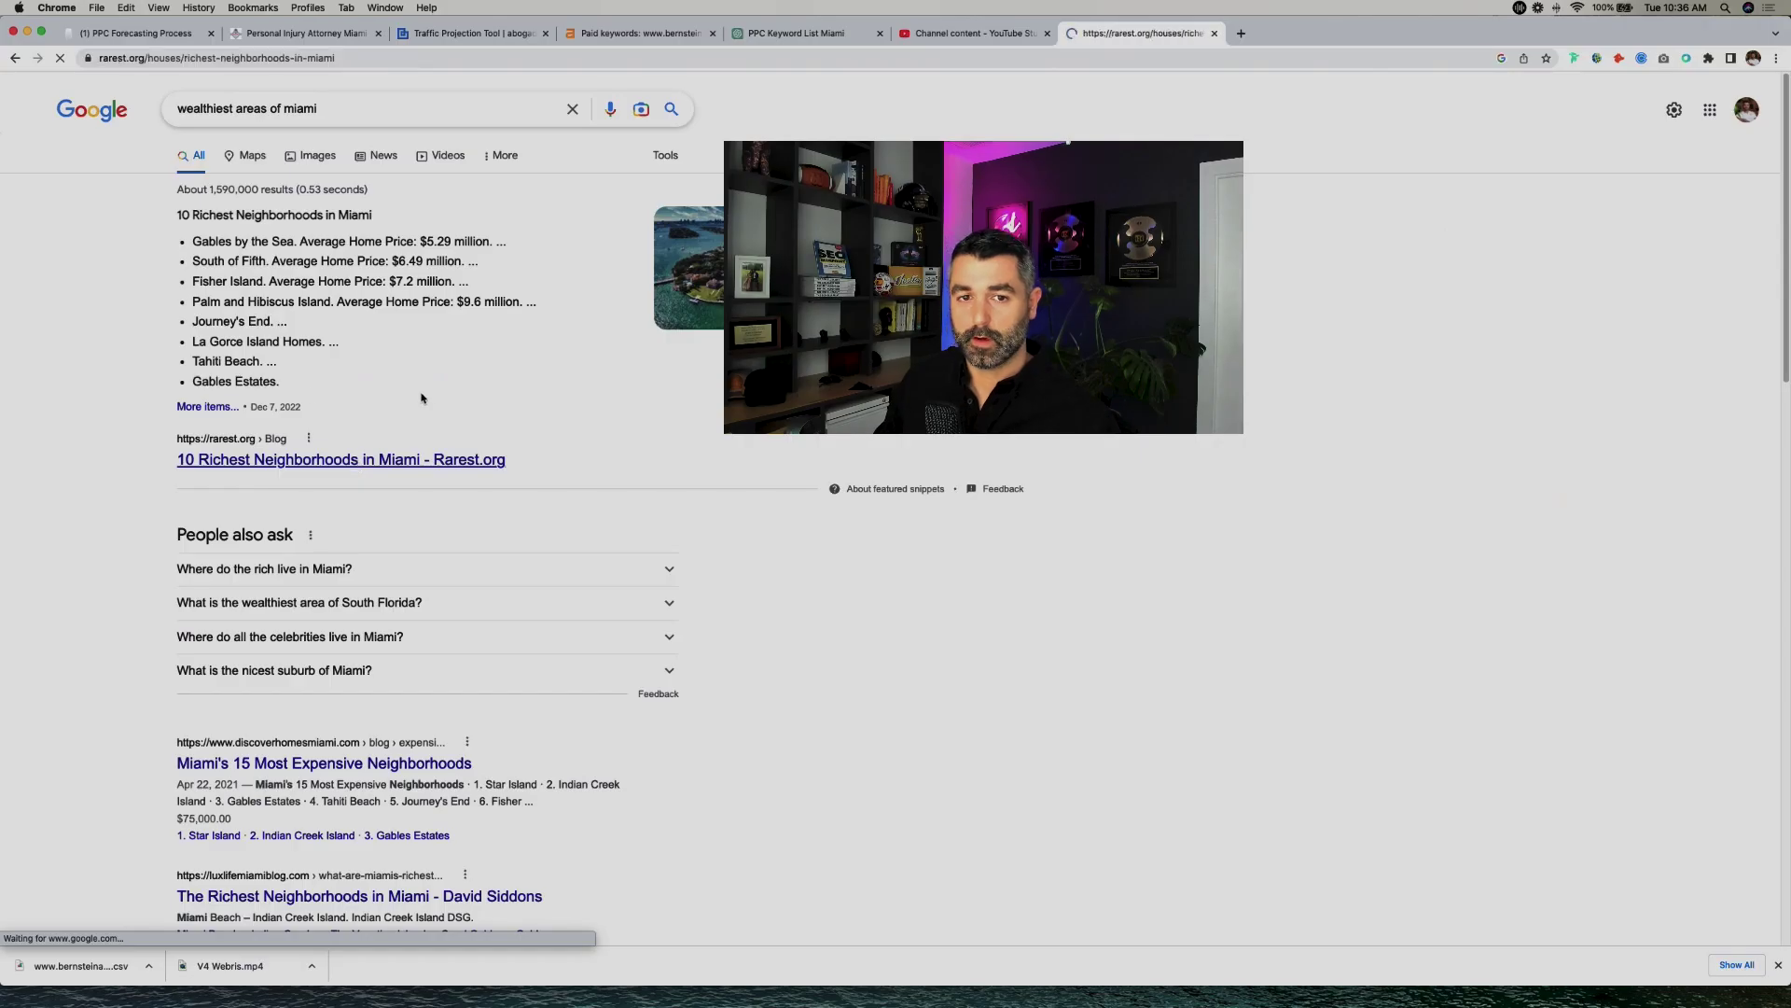
Step: Read the rarest.org '10 Richest Neighborhoods in Miami' article down to La Gorce Island
left_click(320, 463)
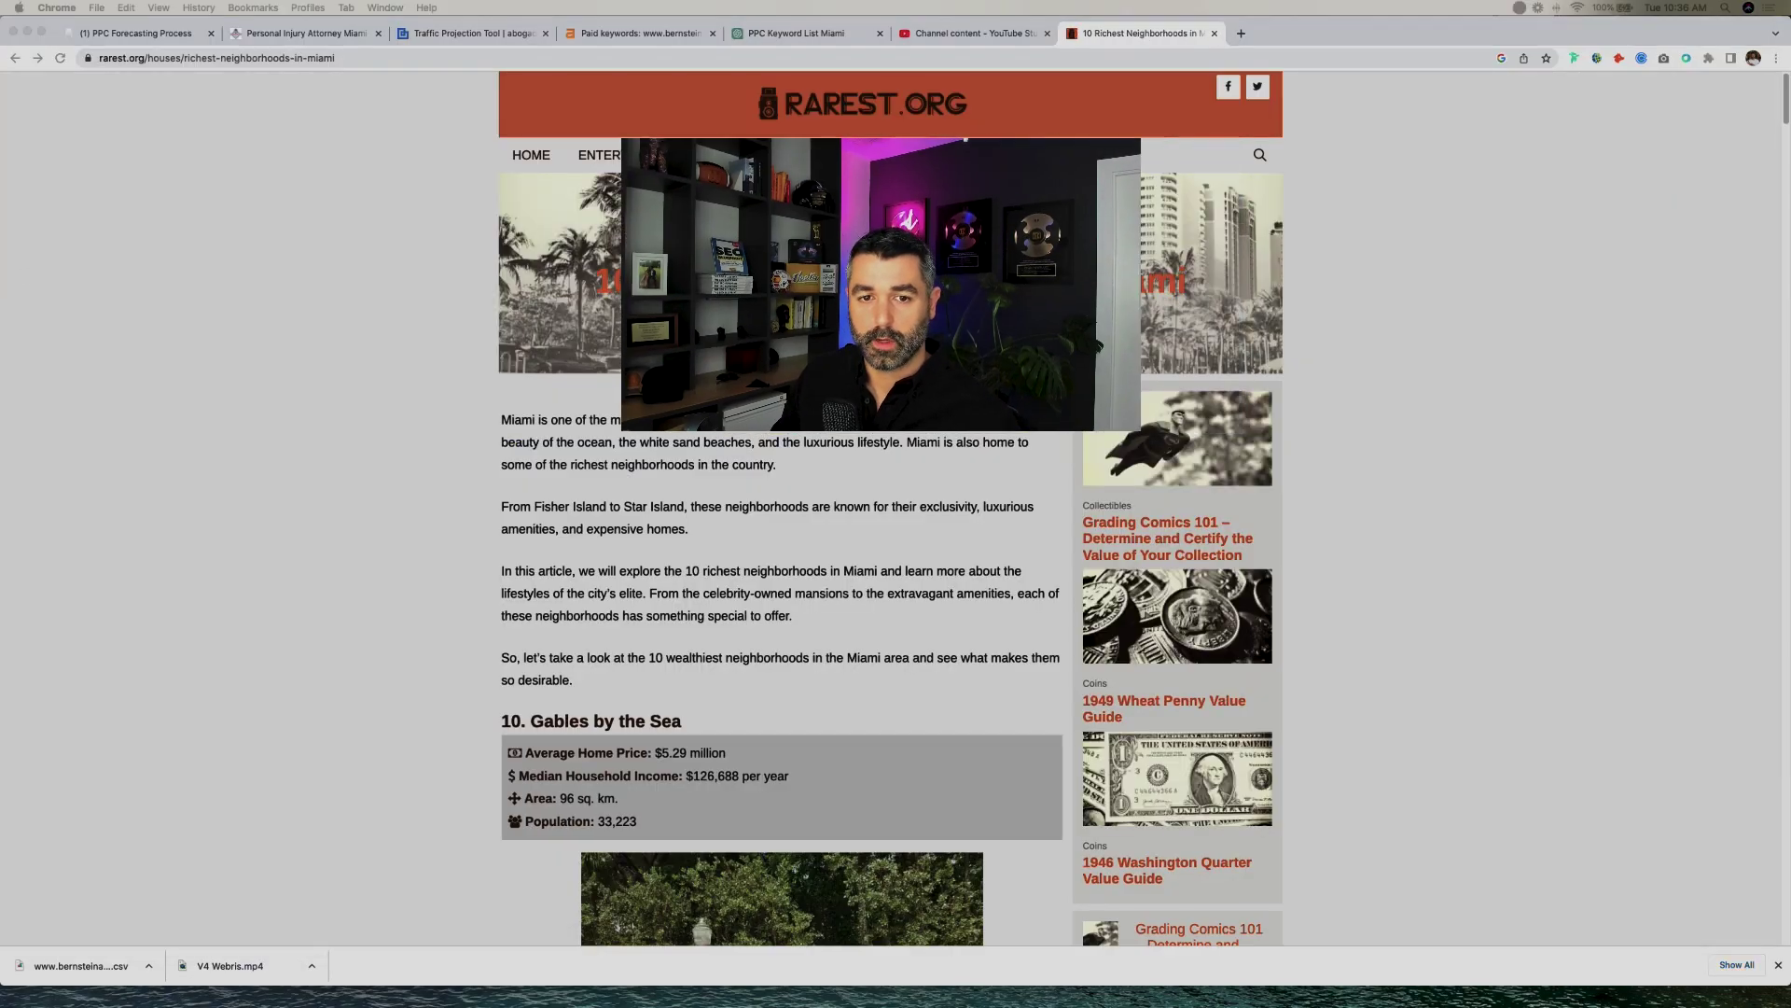
scroll(679, 544, "down", 7)
scroll(680, 544, "down", 20)
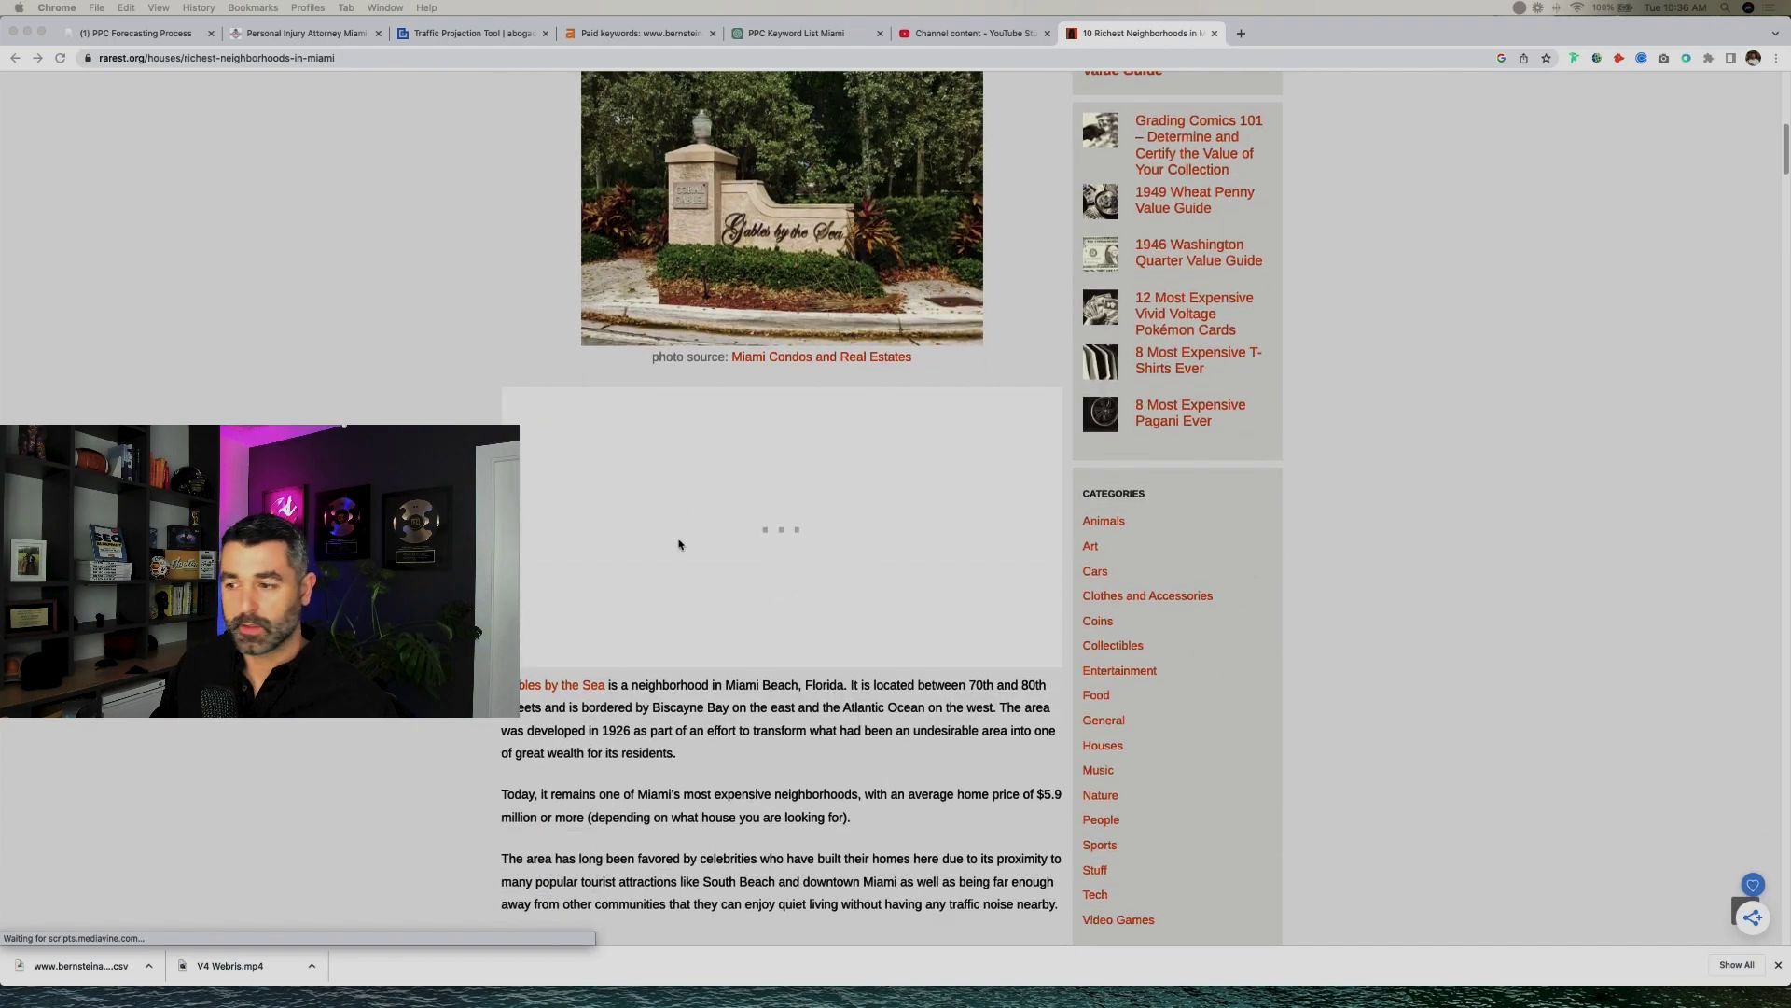
scroll(630, 379, "down", 20)
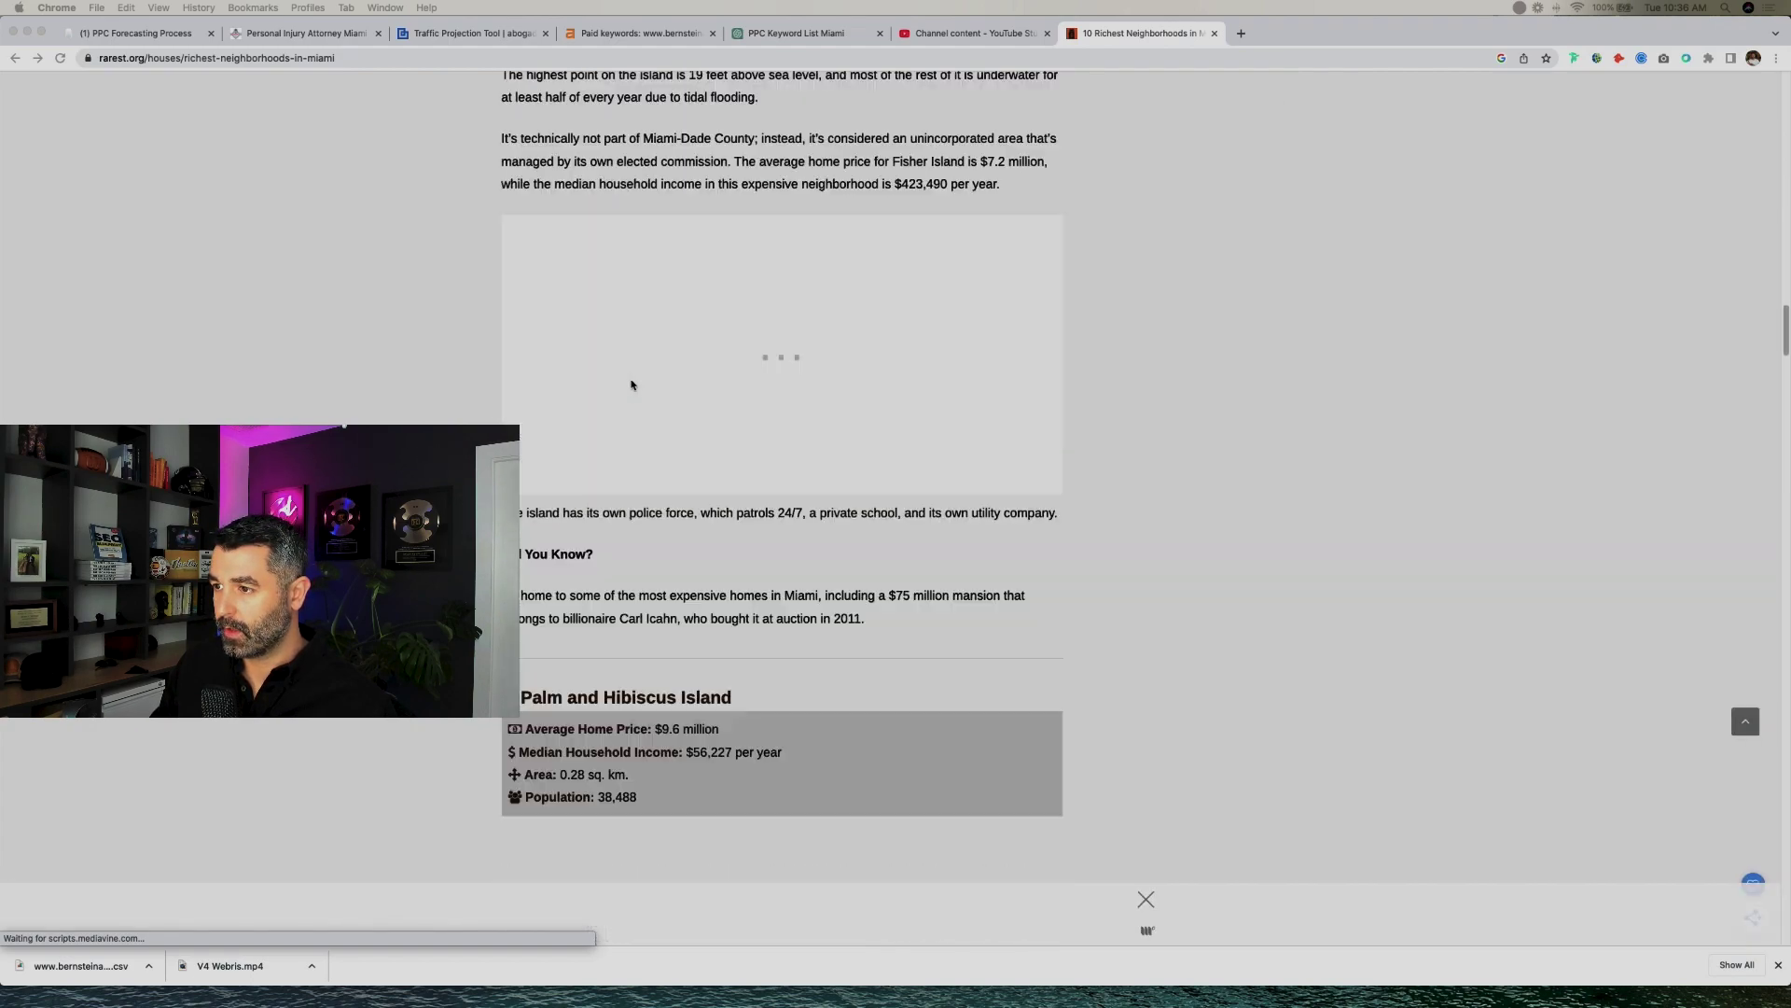
scroll(631, 387, "down", 15)
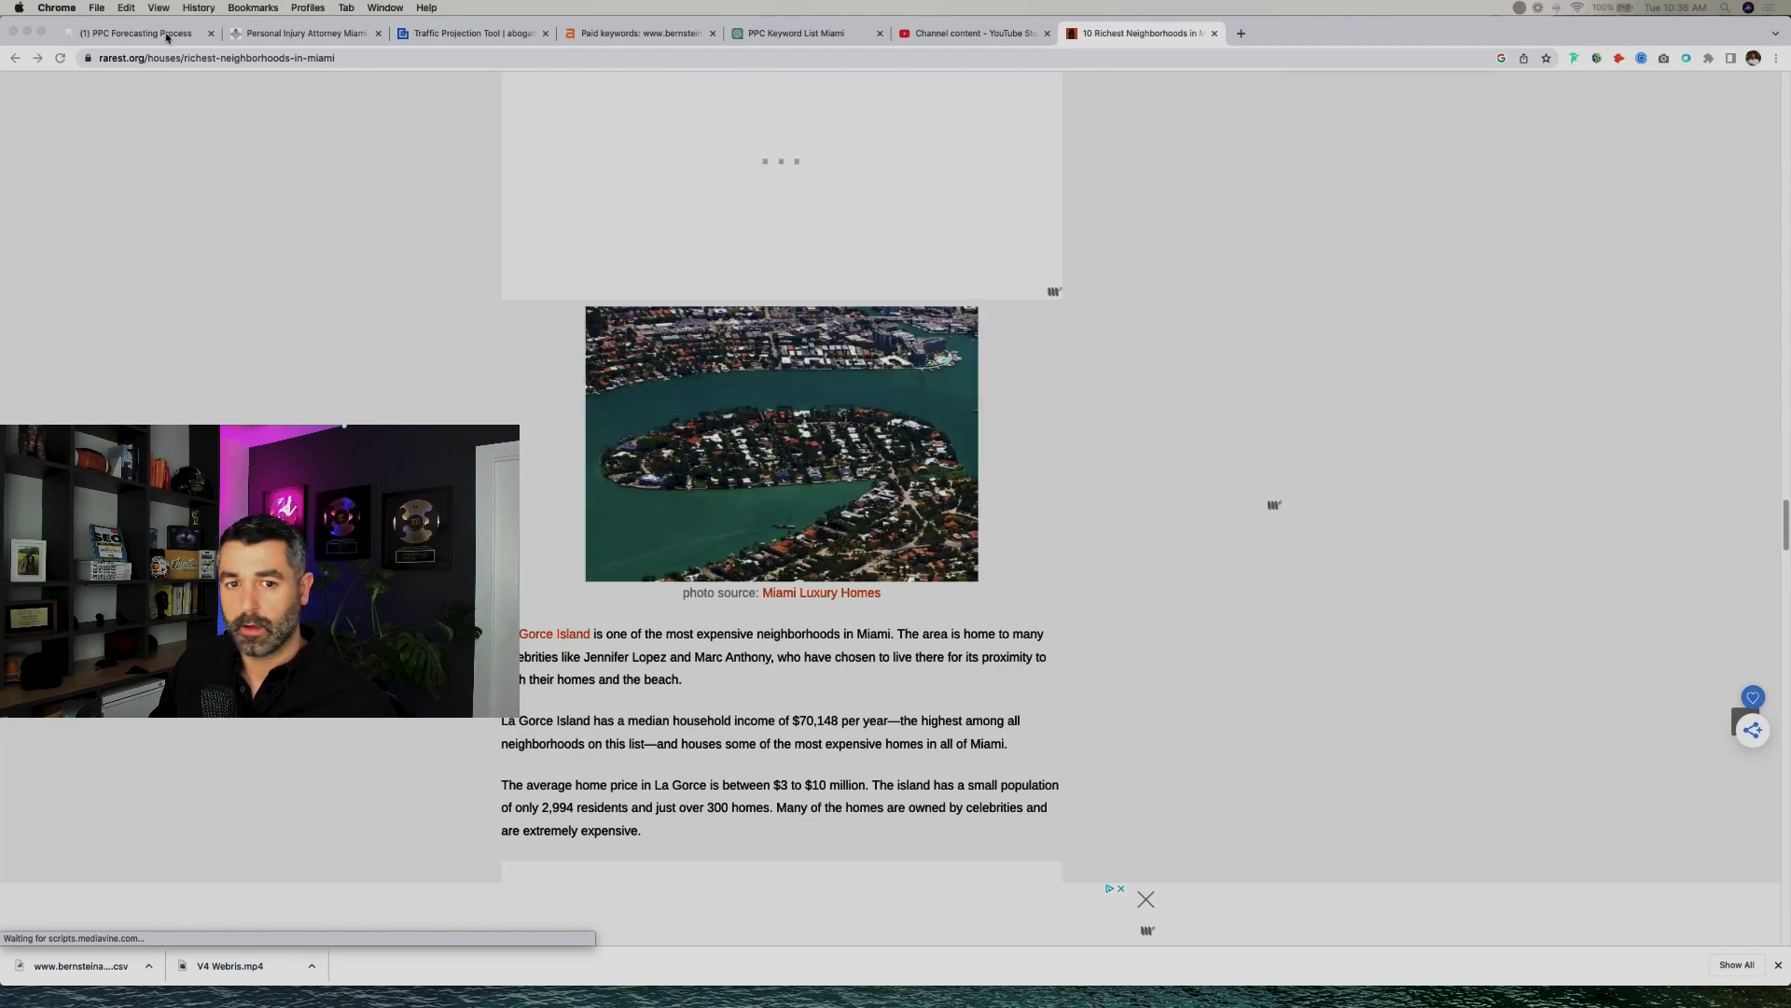
Step: Send the 'provide me all of the keywords' prompt, with georgia→miami and atlanta→coral gables
left_click(199, 31)
left_click(1291, 532)
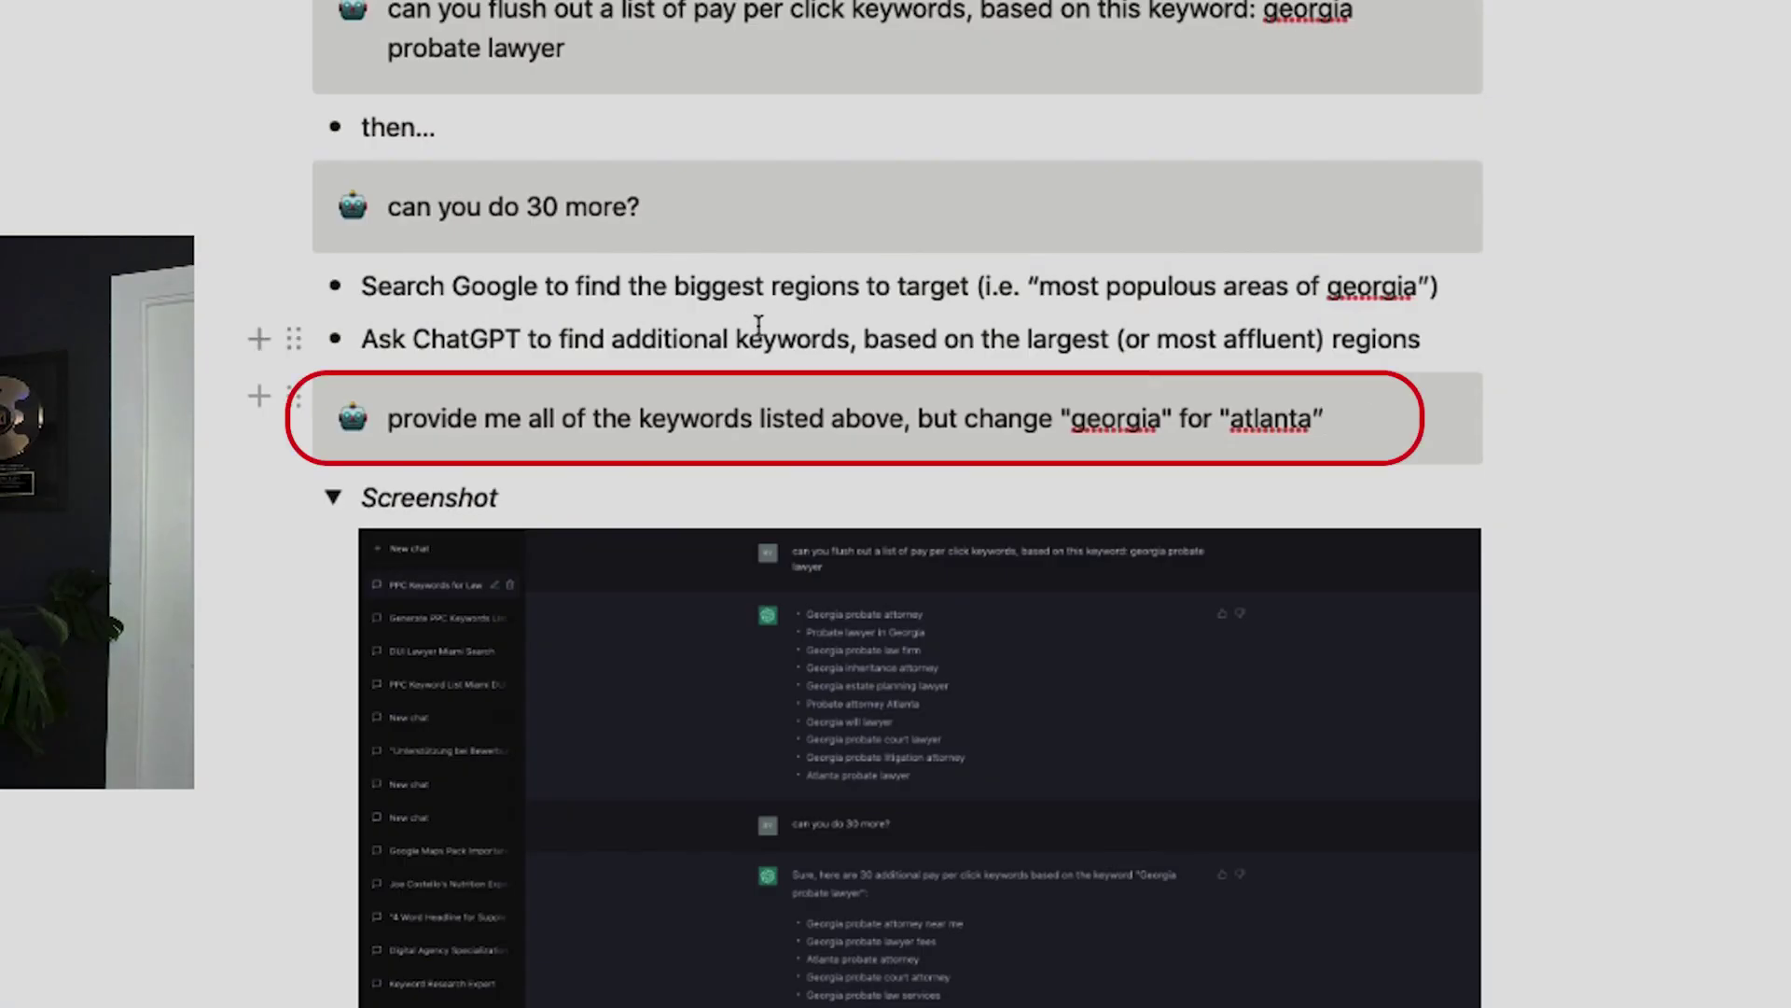
left_click_drag(1396, 425, 391, 423)
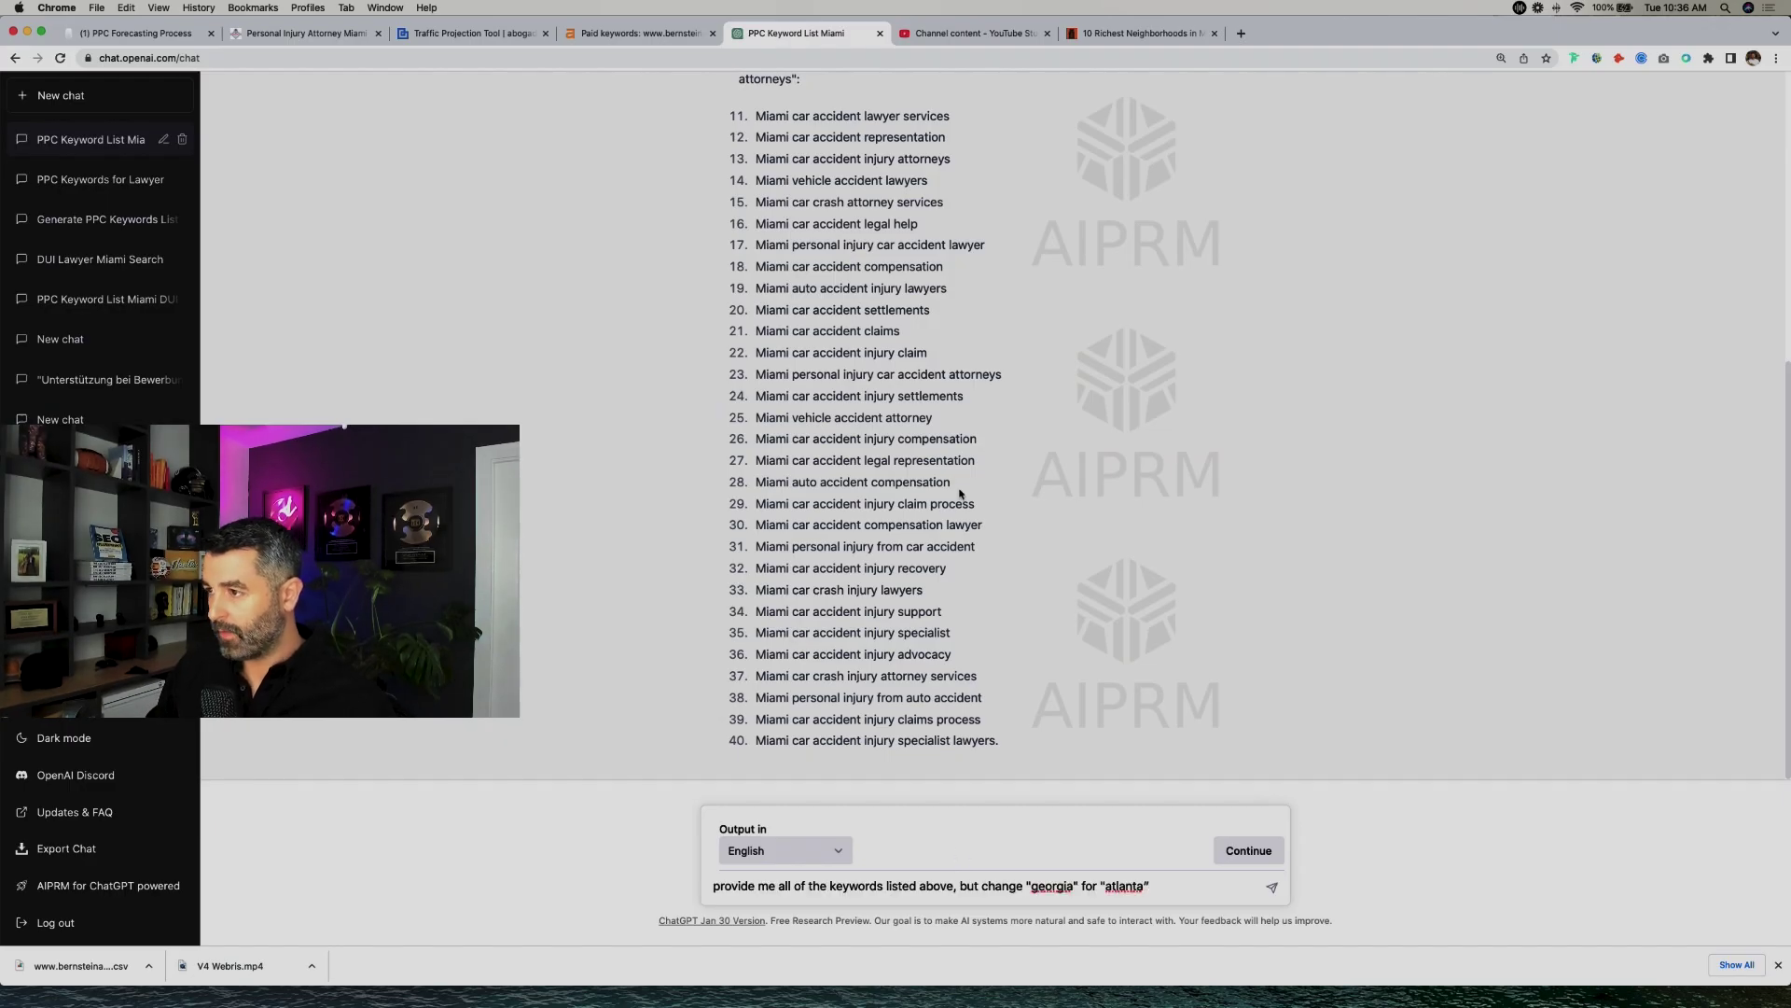
double_click(1051, 885)
type("miami")
double_click(1125, 885)
type("coral g")
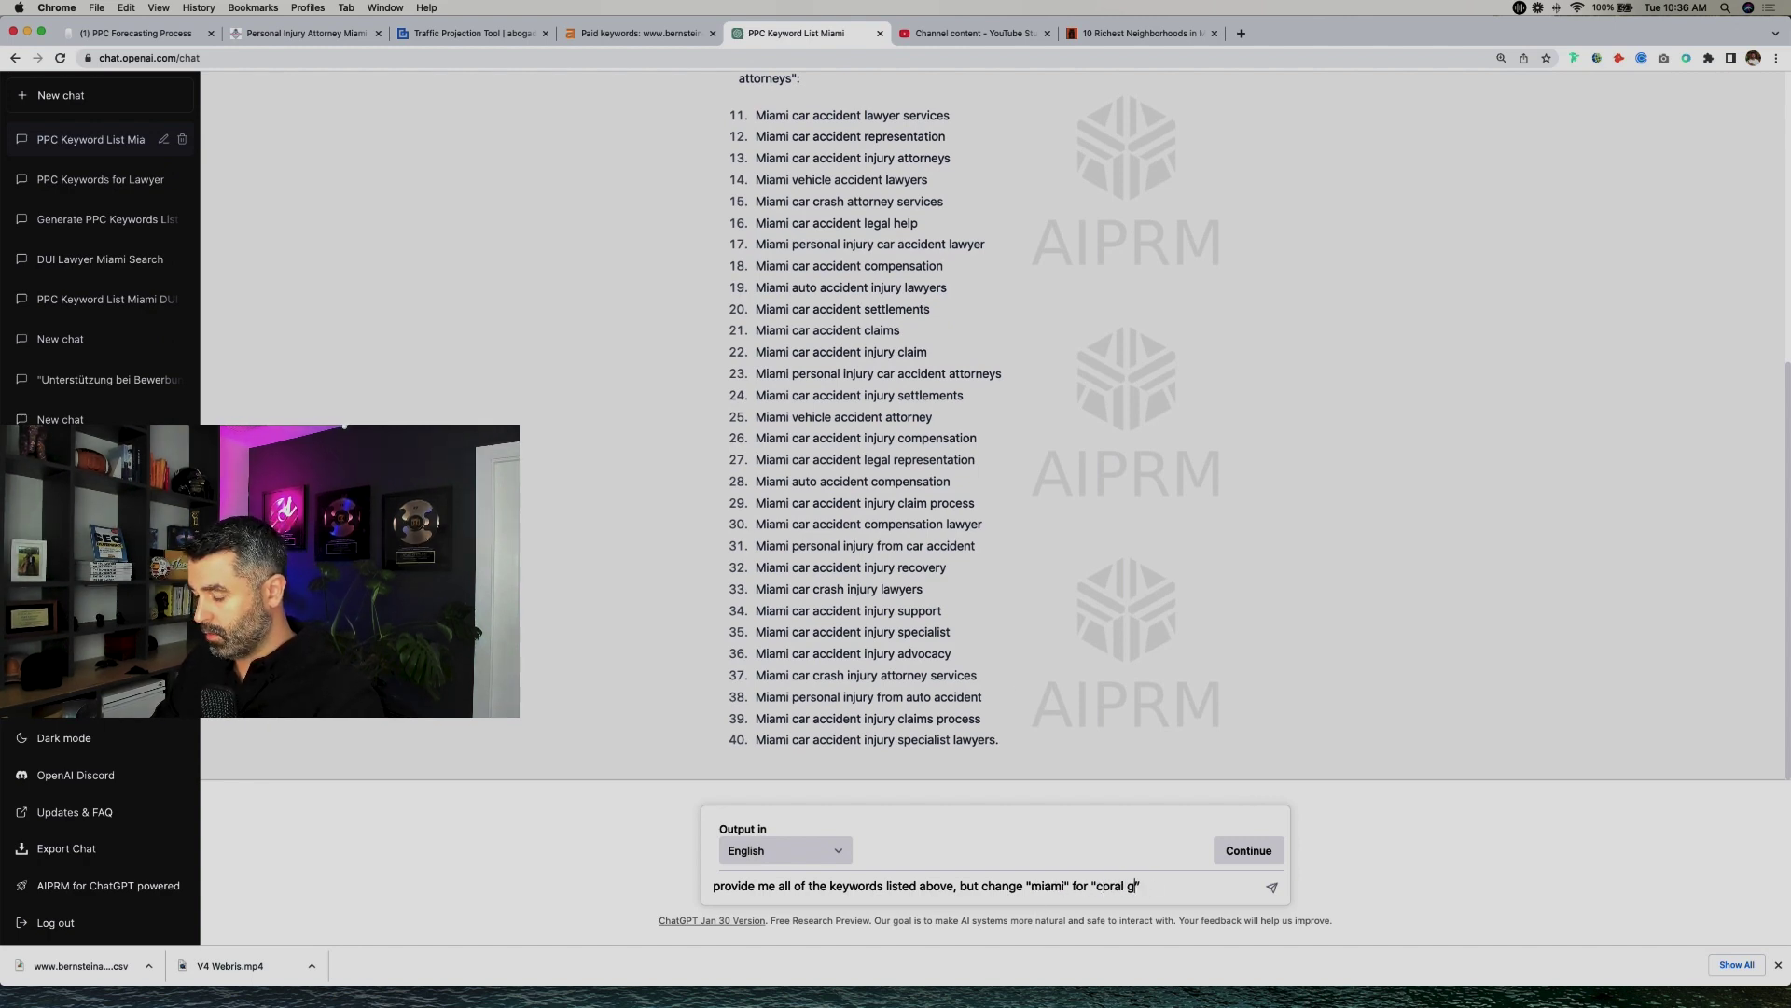
type("ables")
key("Return")
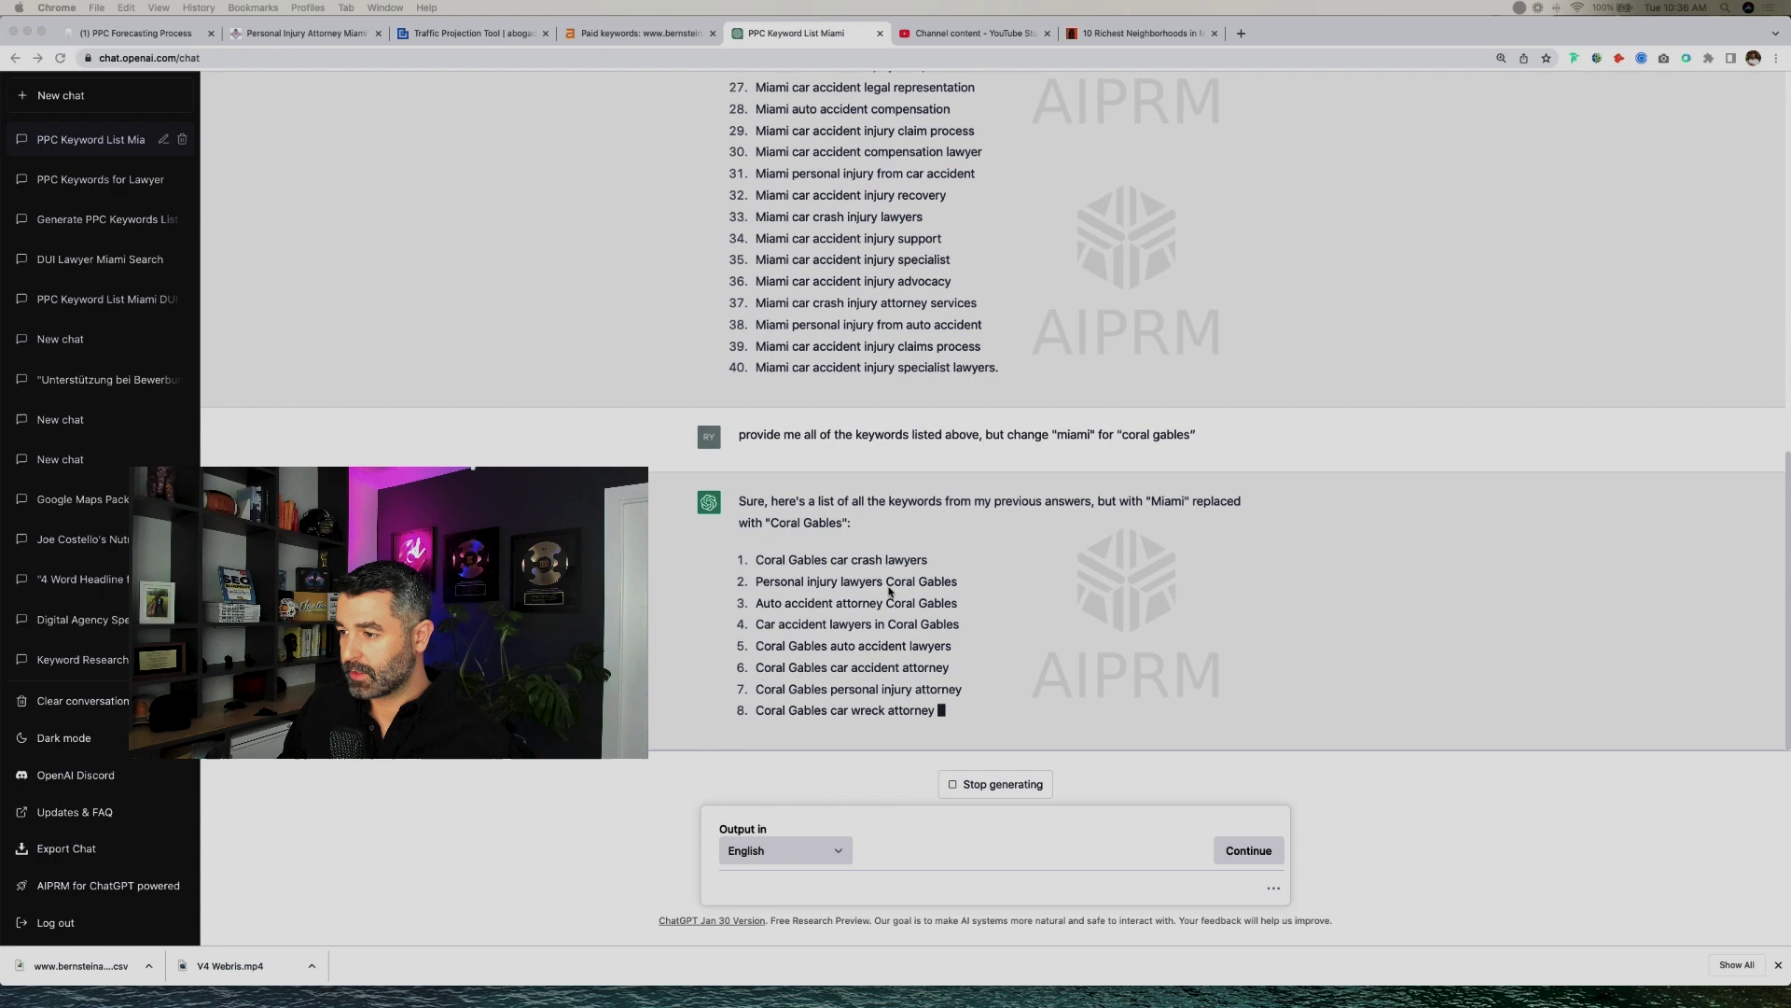
left_click(103, 38)
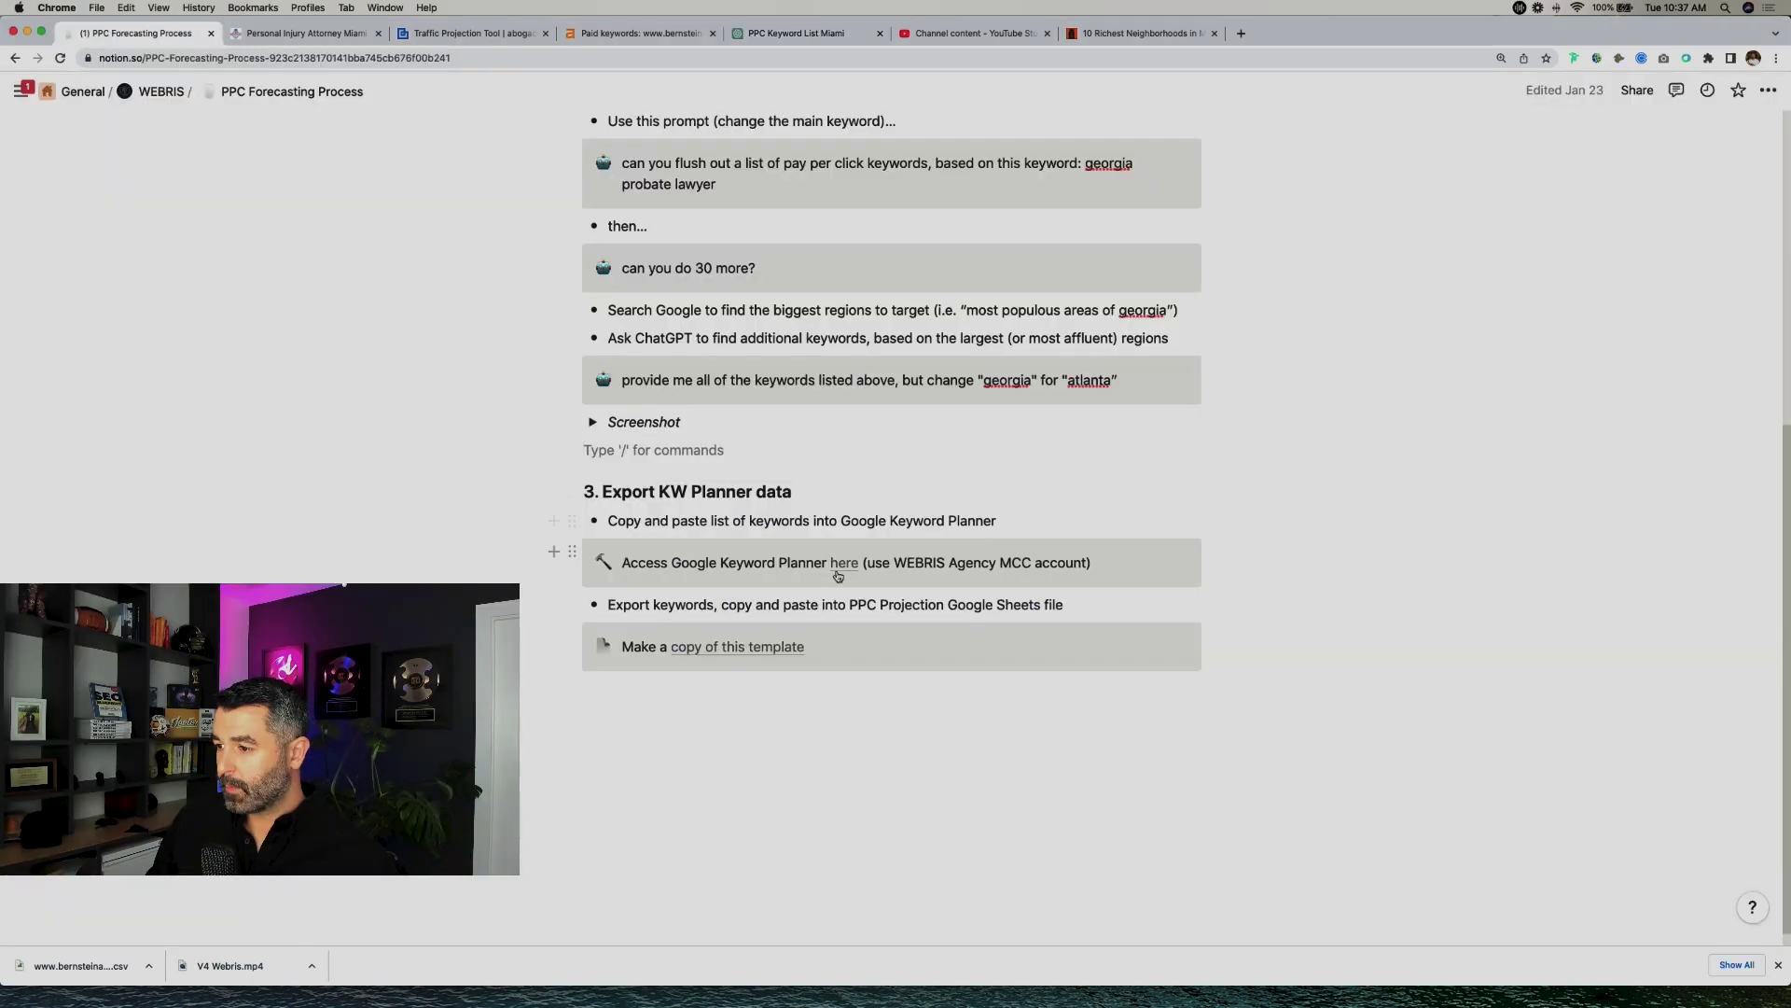
Step: Open Google Keyword Planner from the notes and ask ChatGPT to 'translate this list into spanish'
left_click(841, 566)
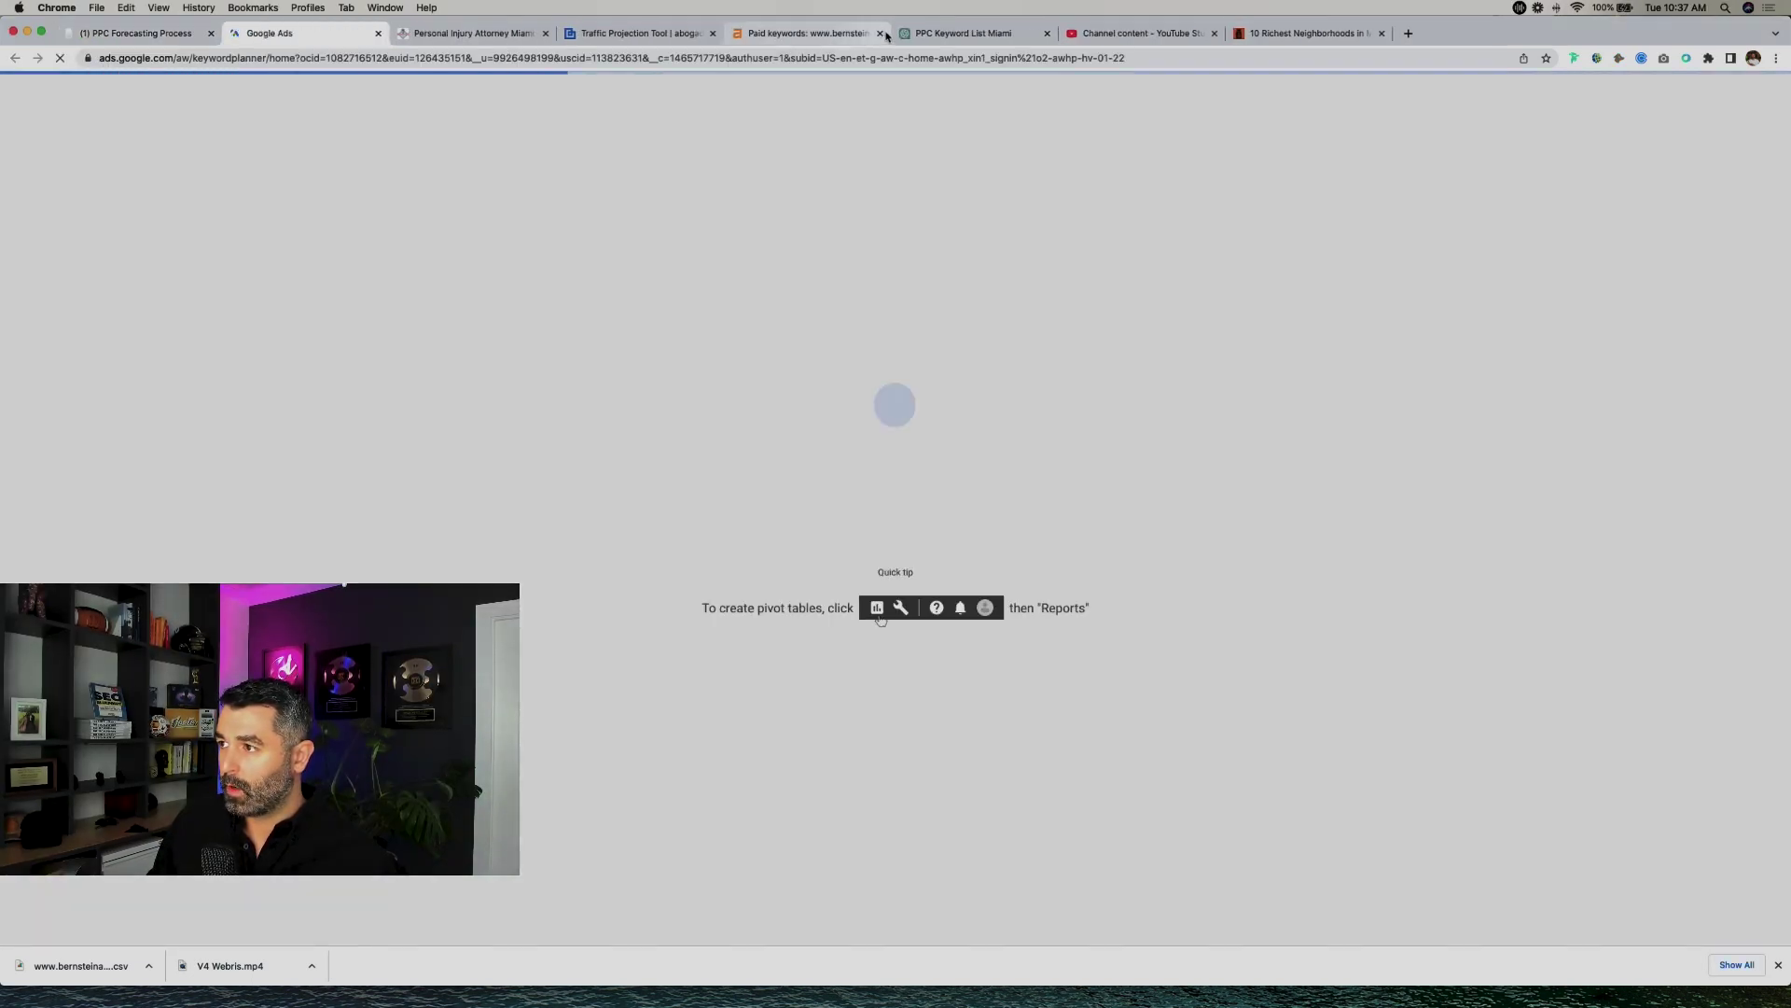
left_click(942, 35)
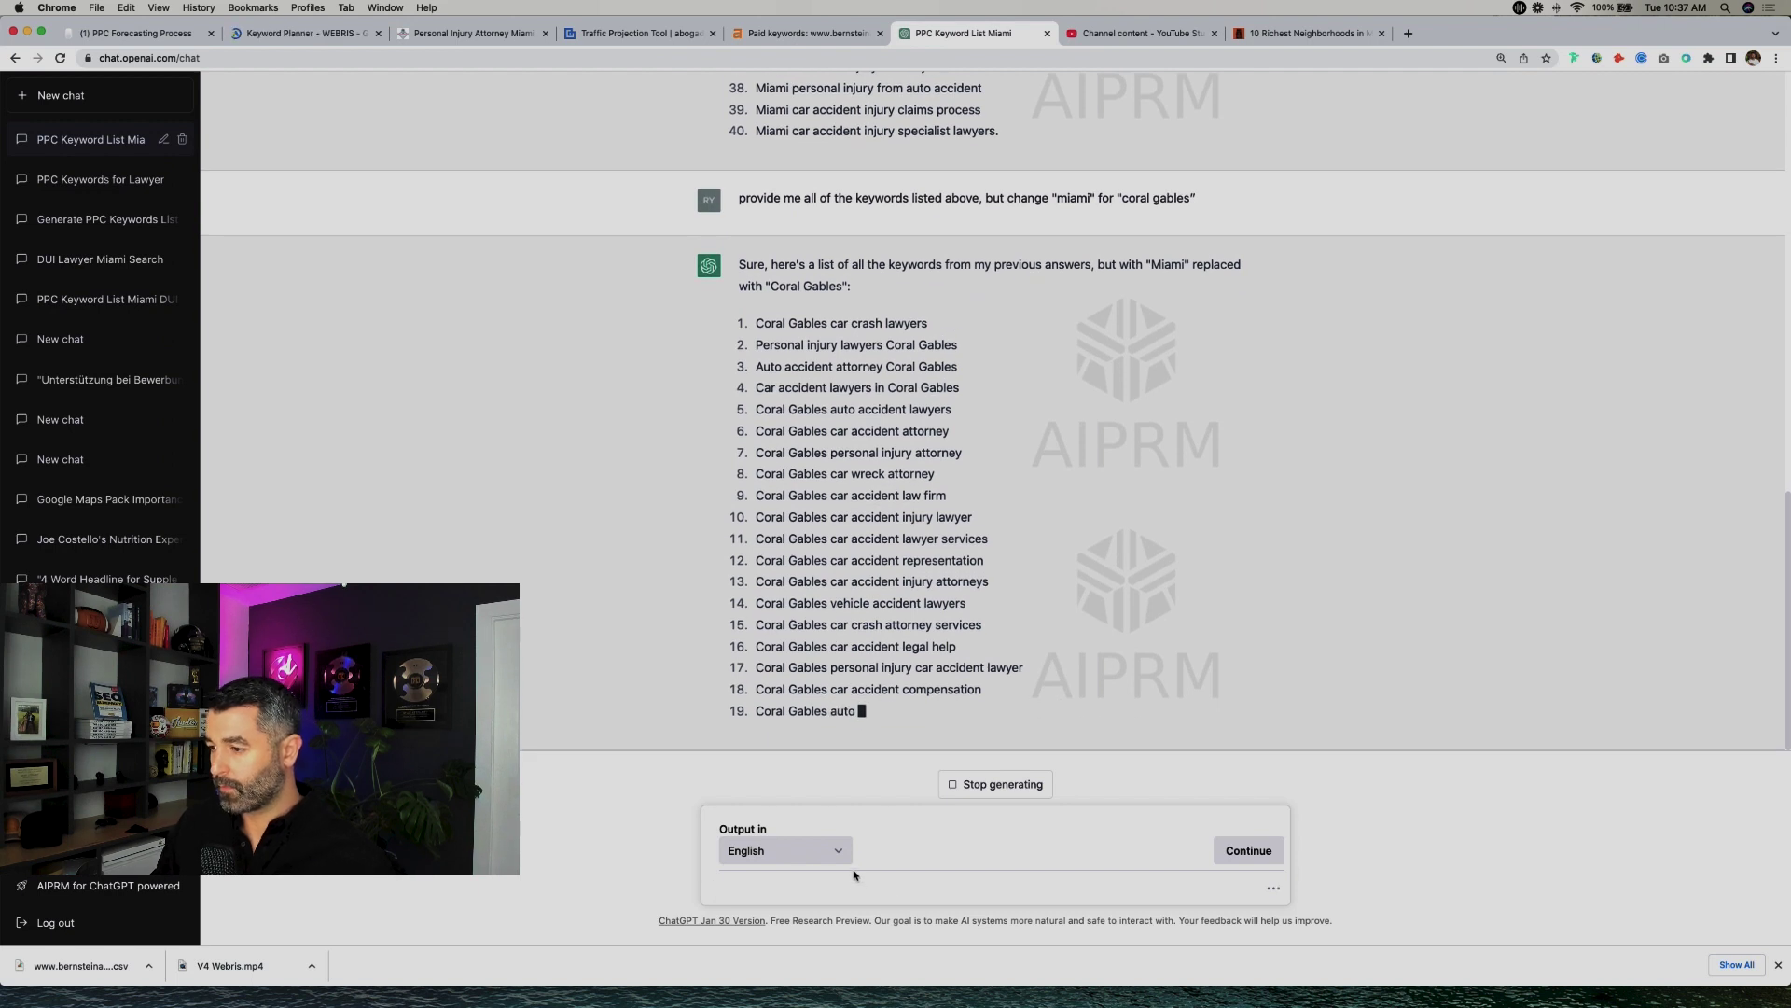
type("translate this list into spanish")
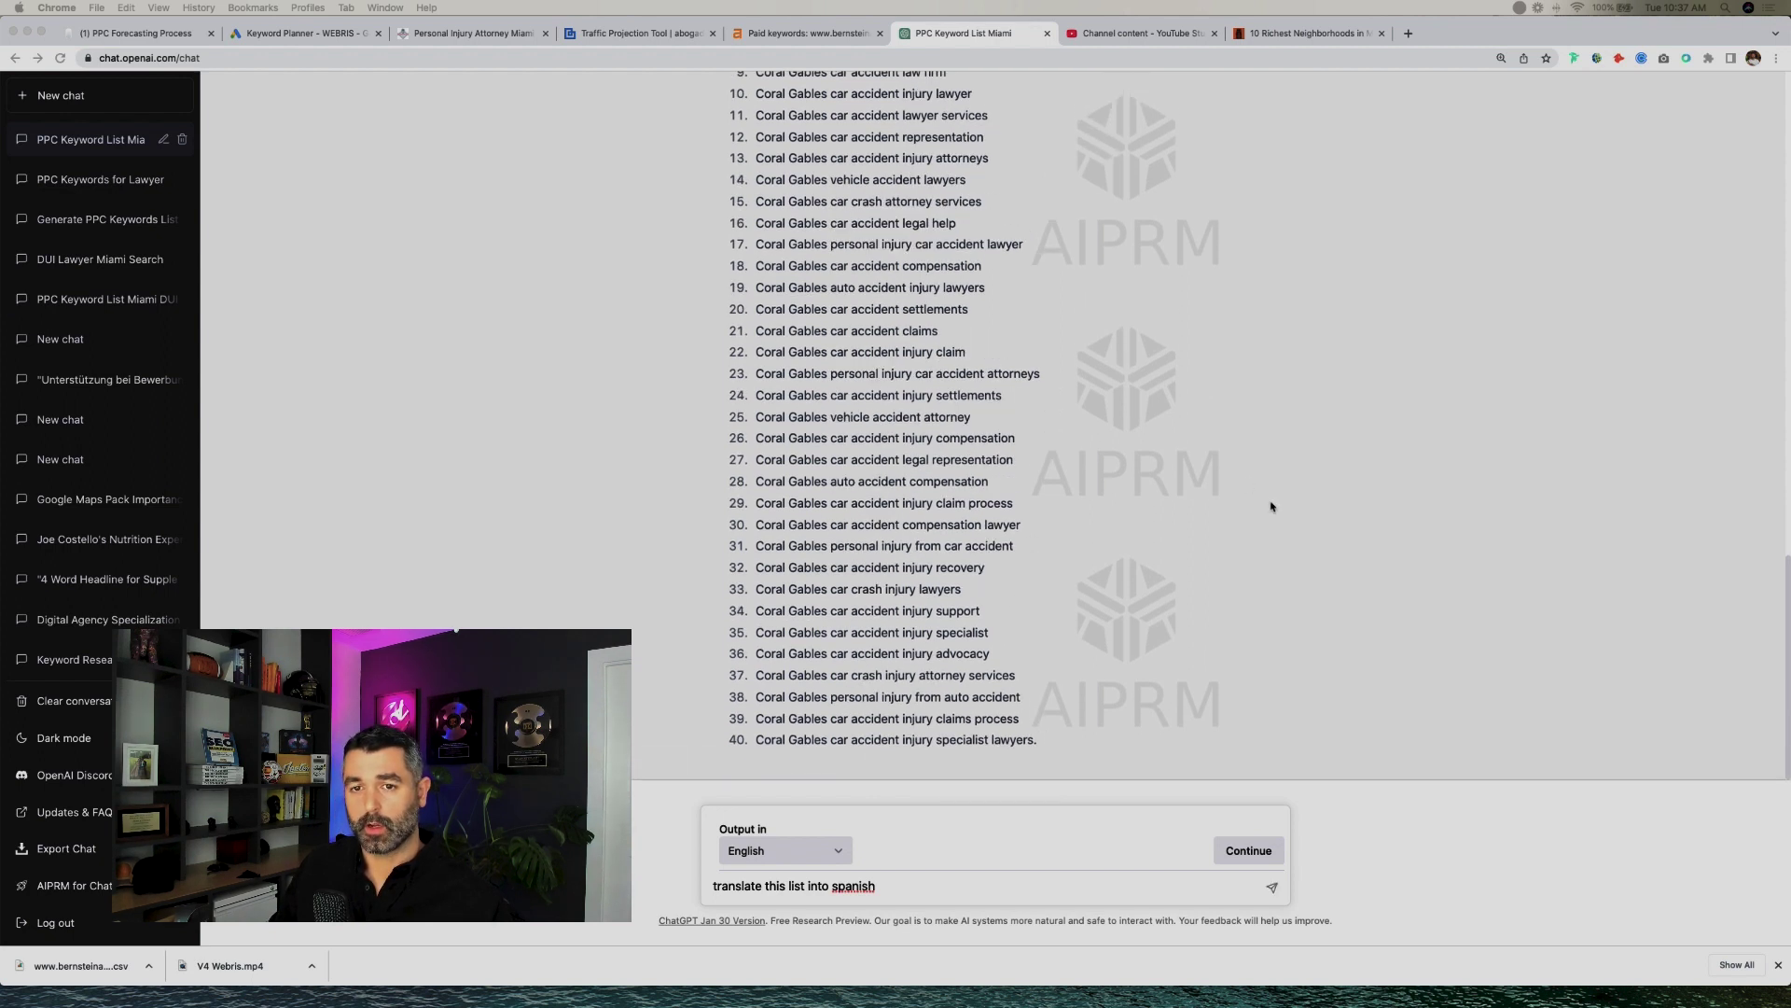
key("Return")
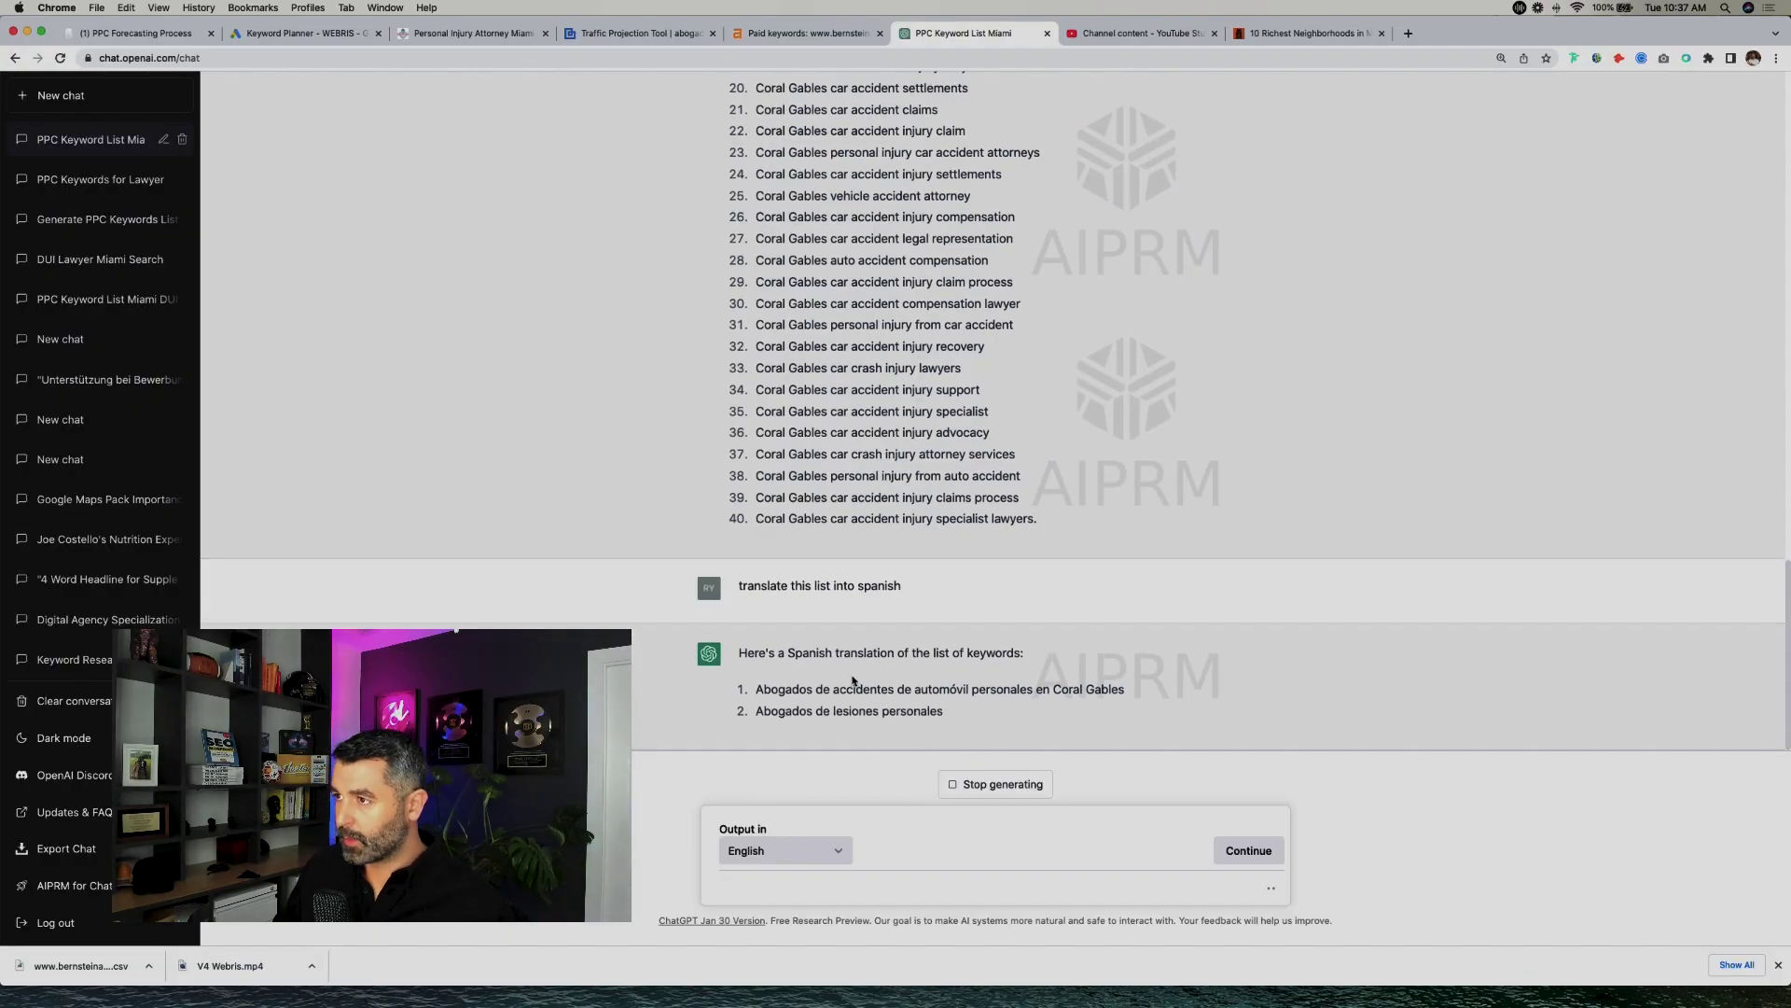
scroll(877, 326, "up", 20)
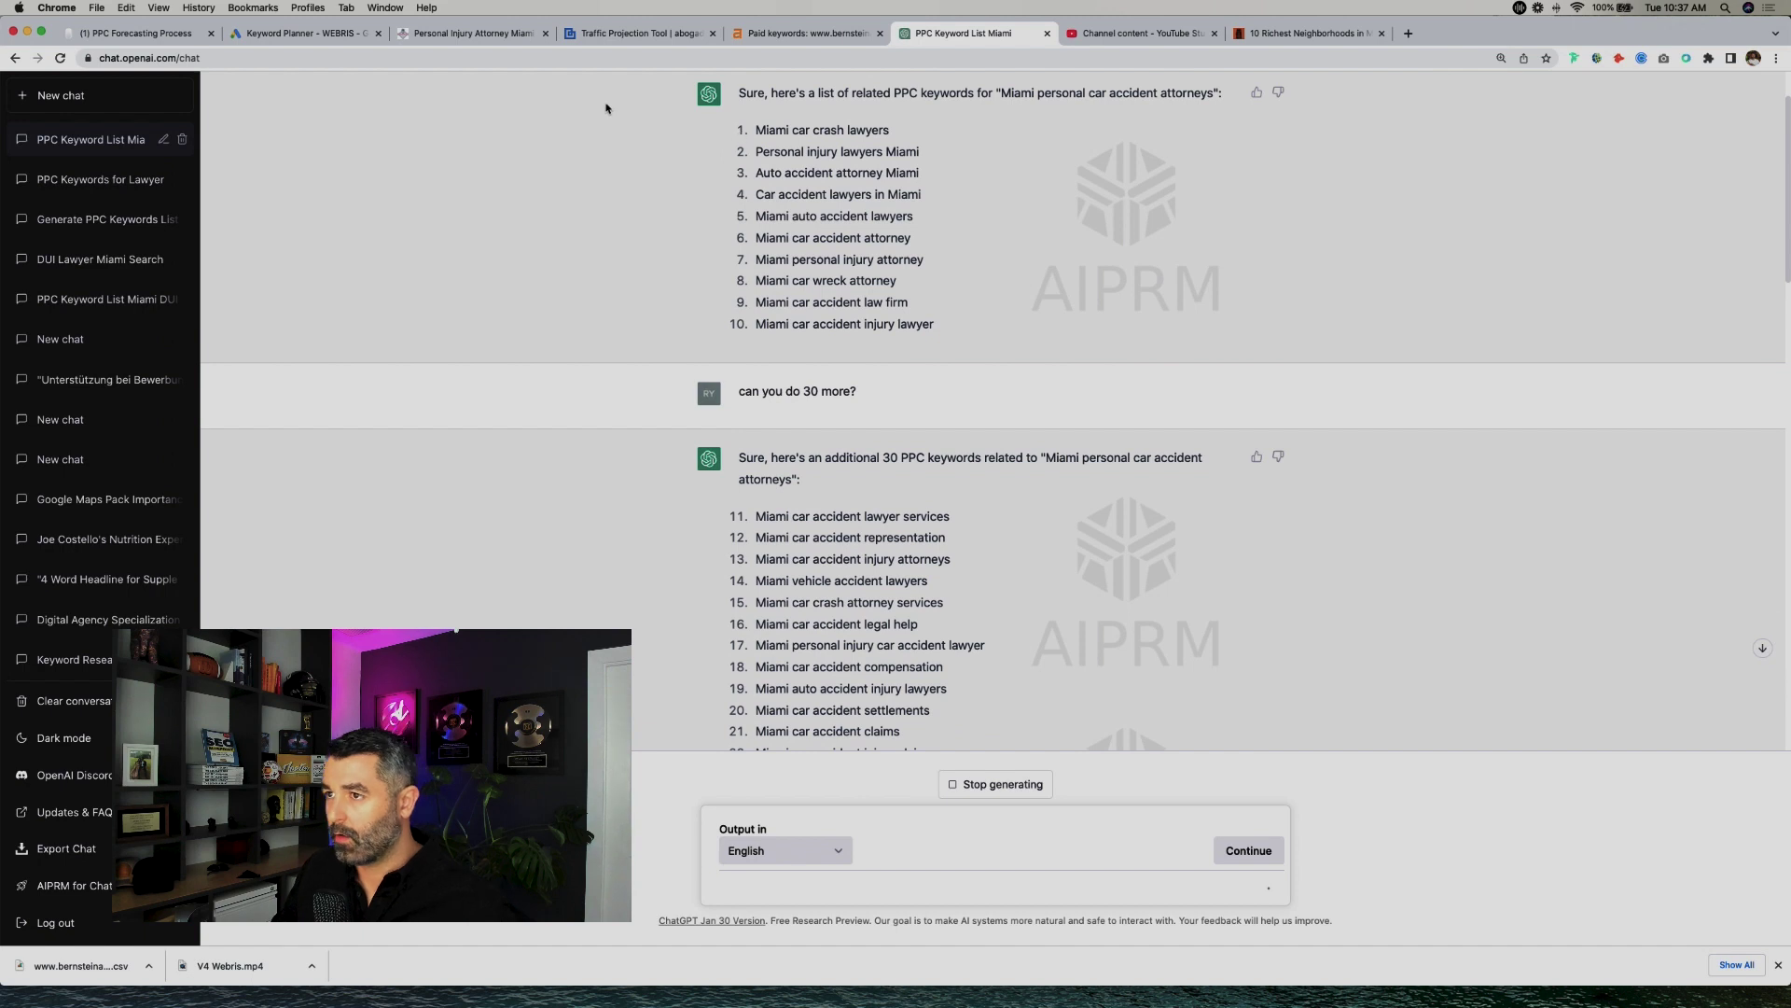
Step: Upload the competitor paid-keywords CSV to Keyword Planner, creating a draft plan of 8 keywords
left_click(298, 33)
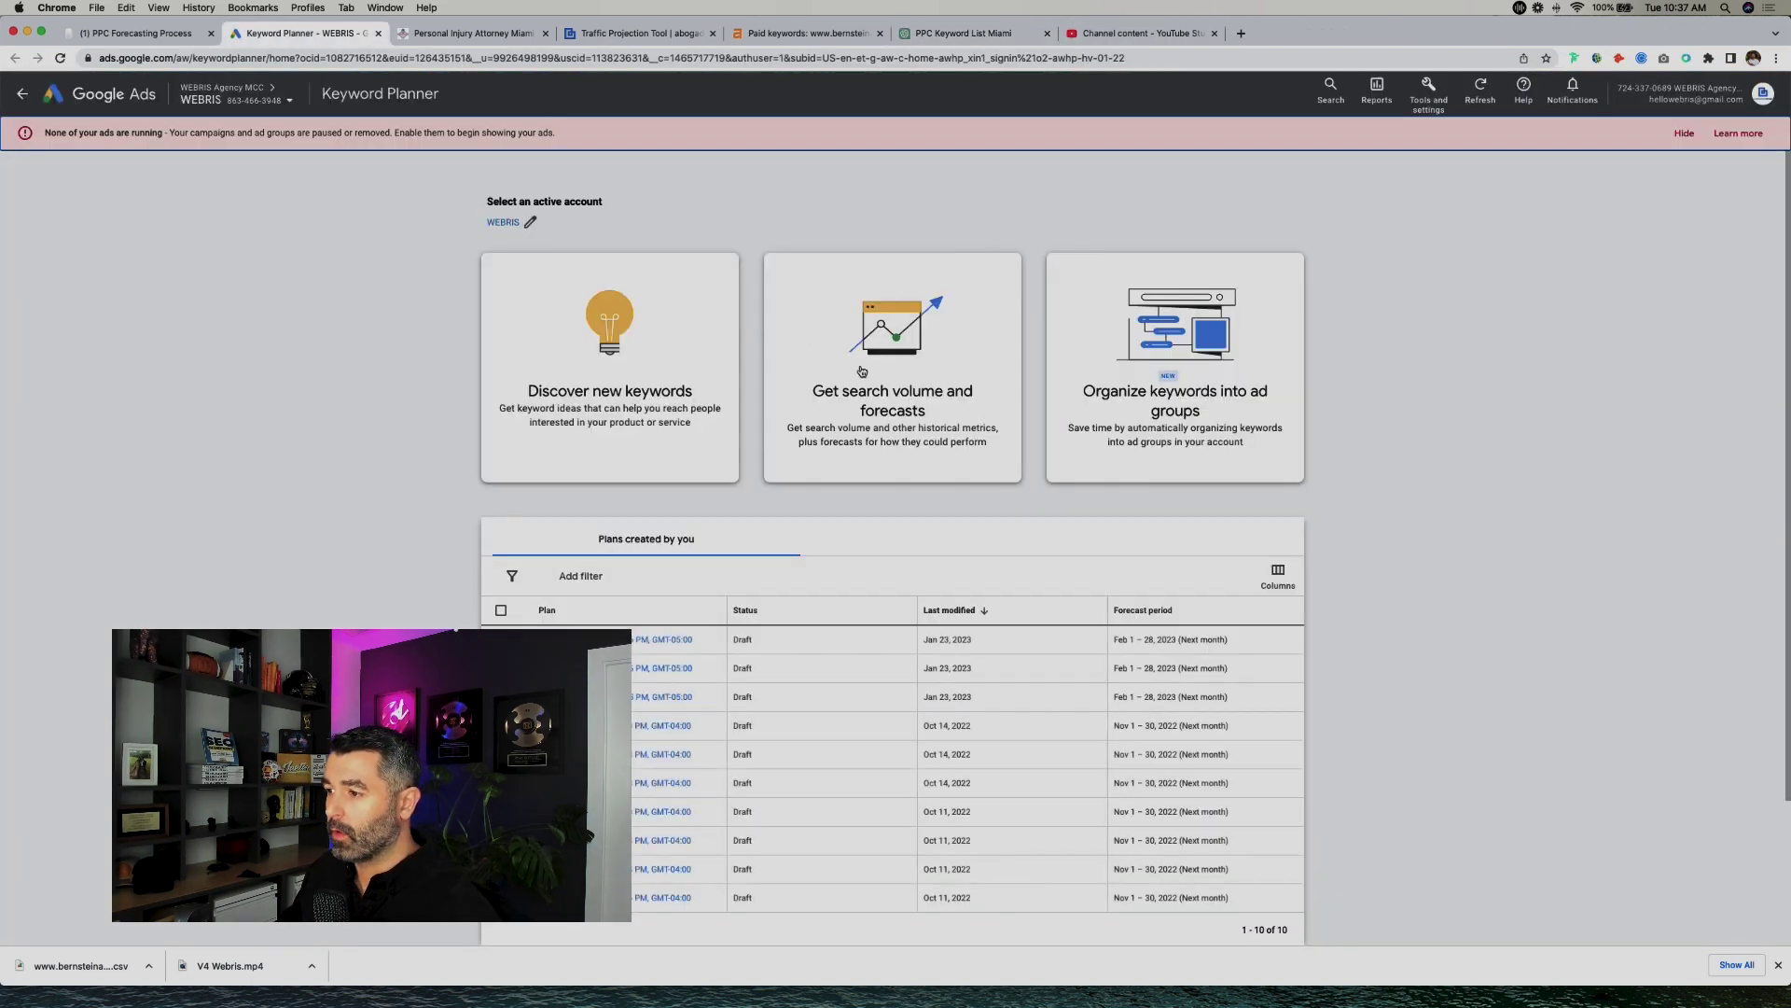
left_click(859, 353)
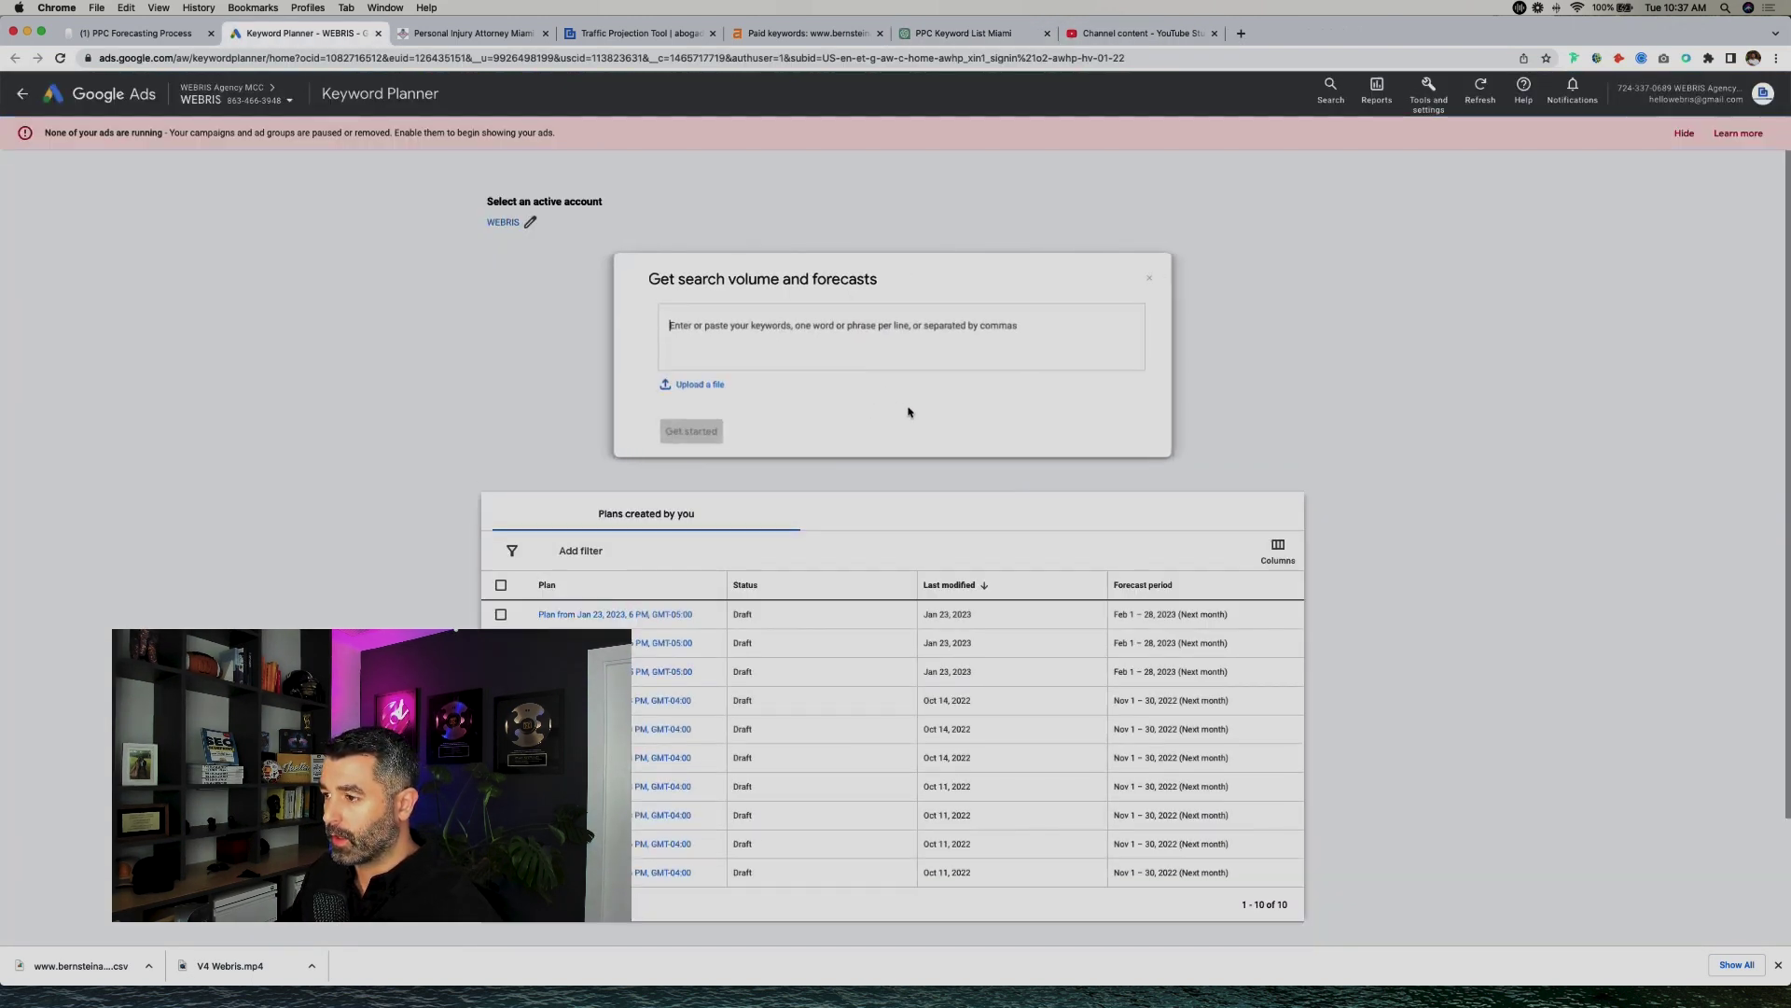
left_click(663, 391)
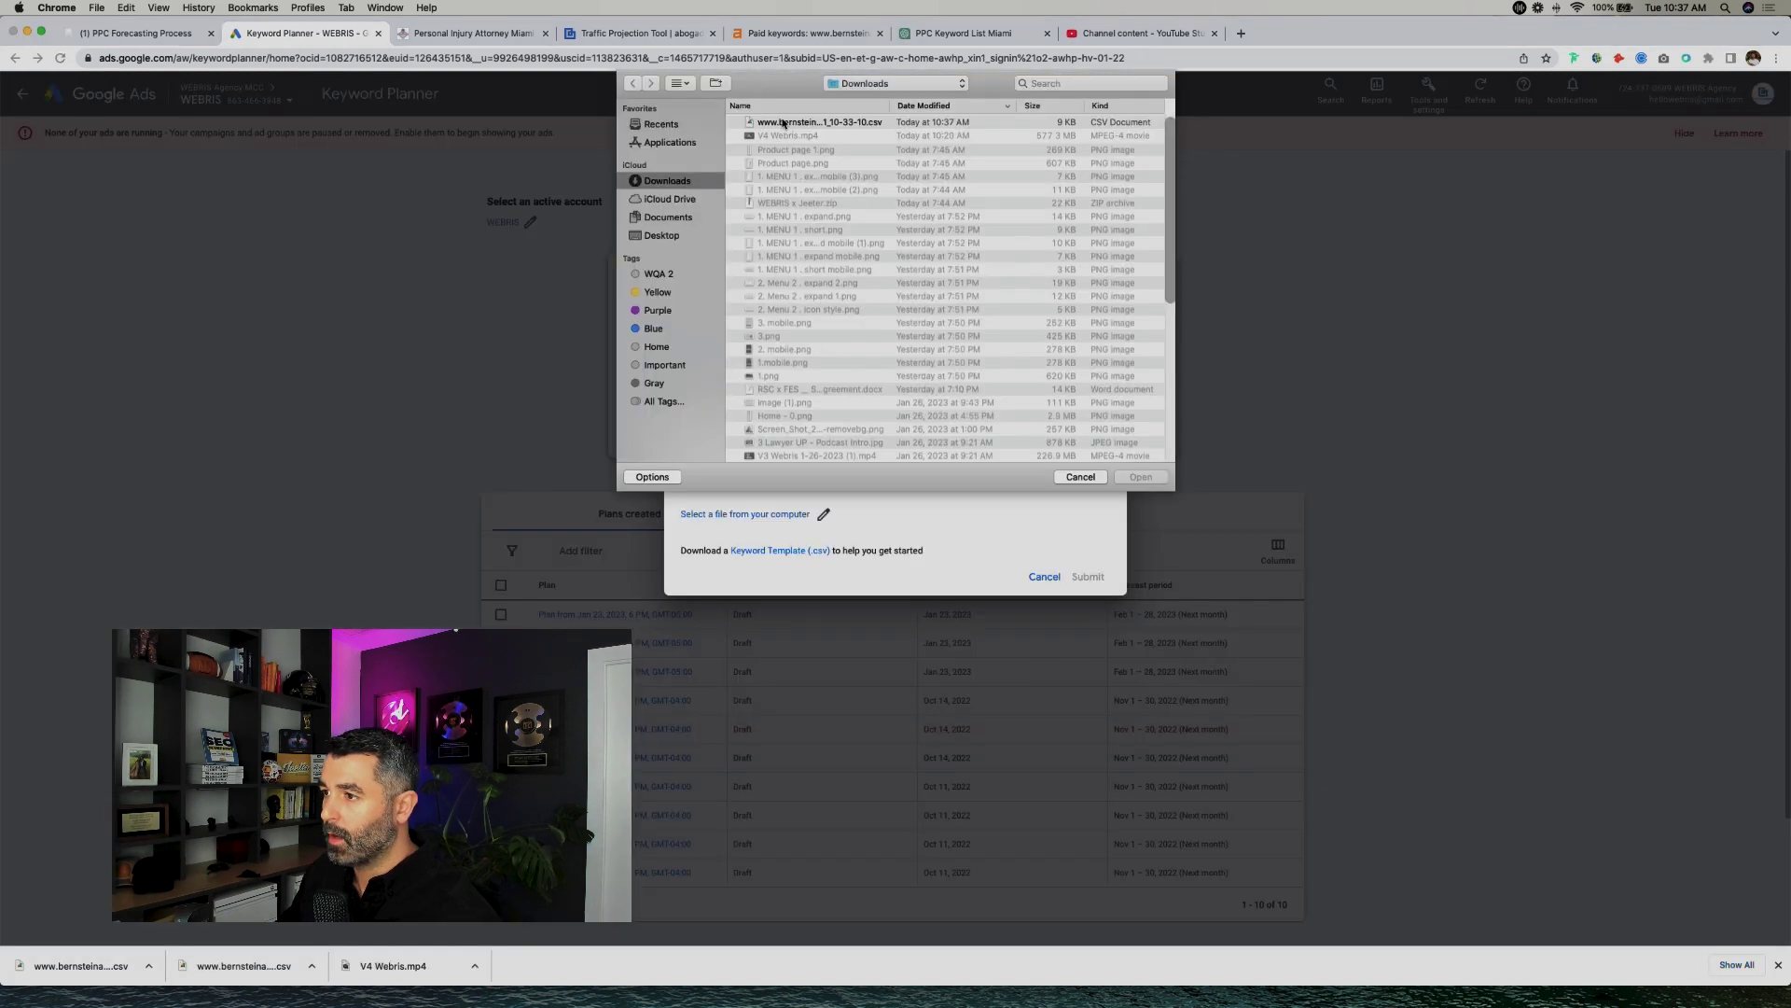
double_click(1010, 410)
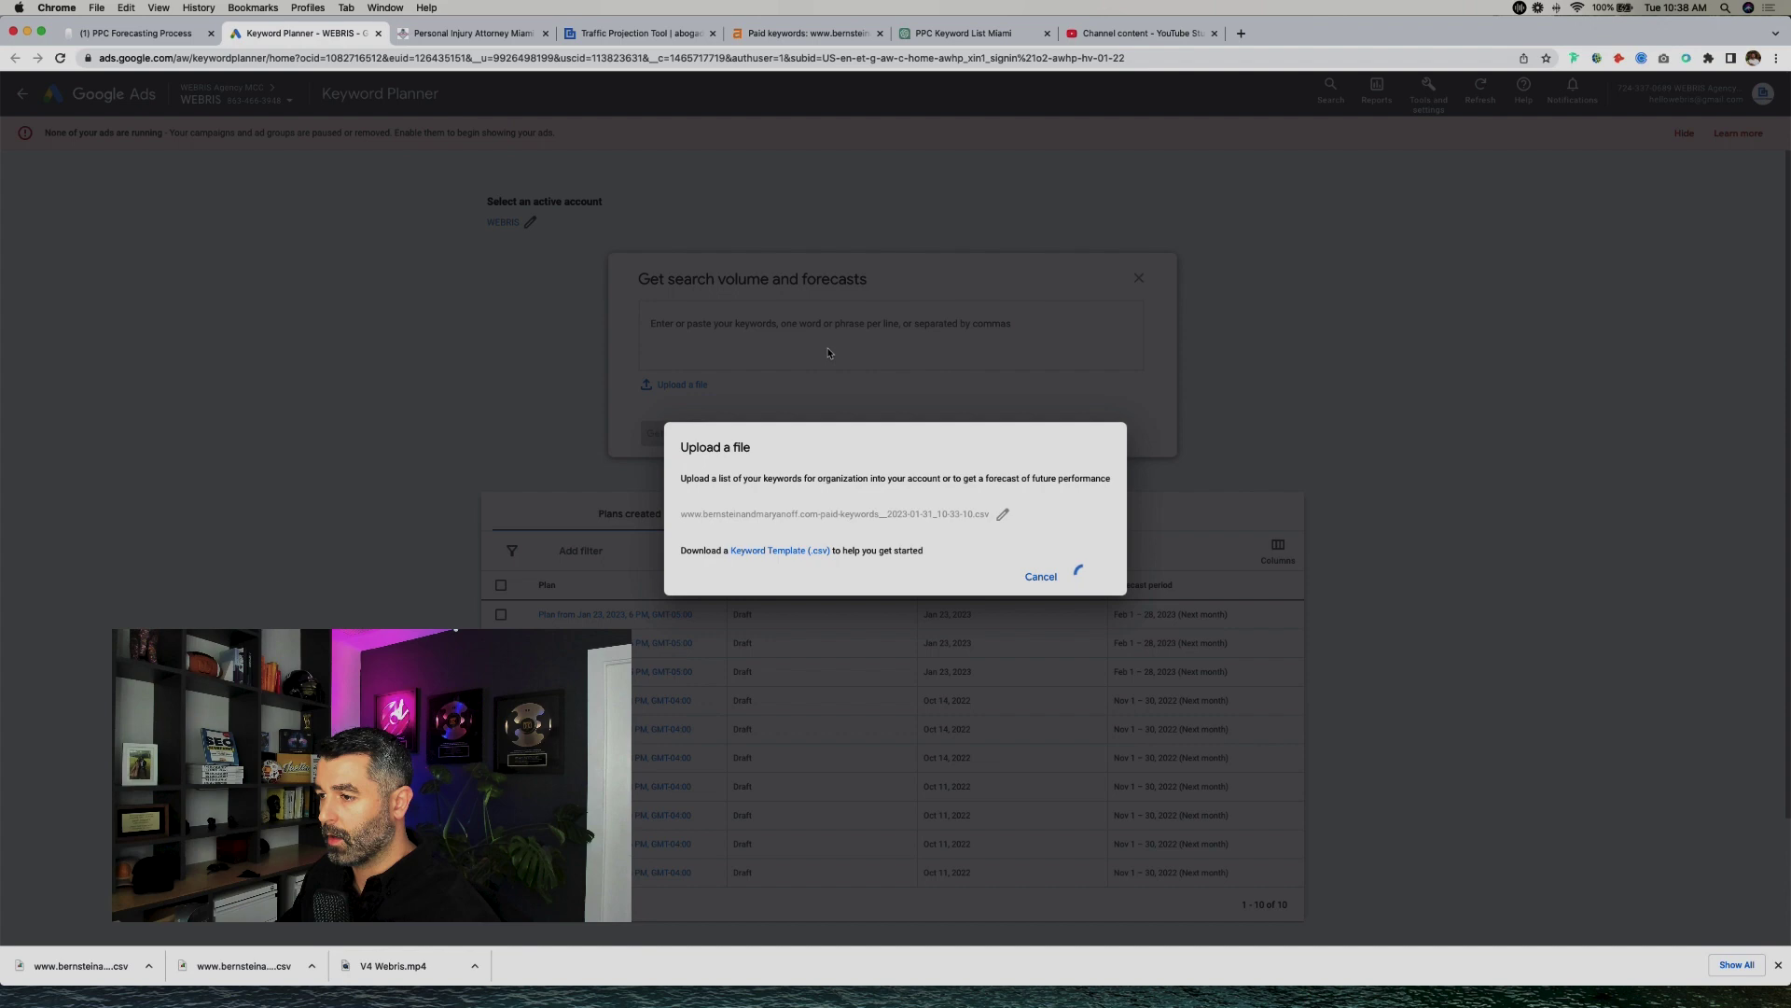
left_click(549, 33)
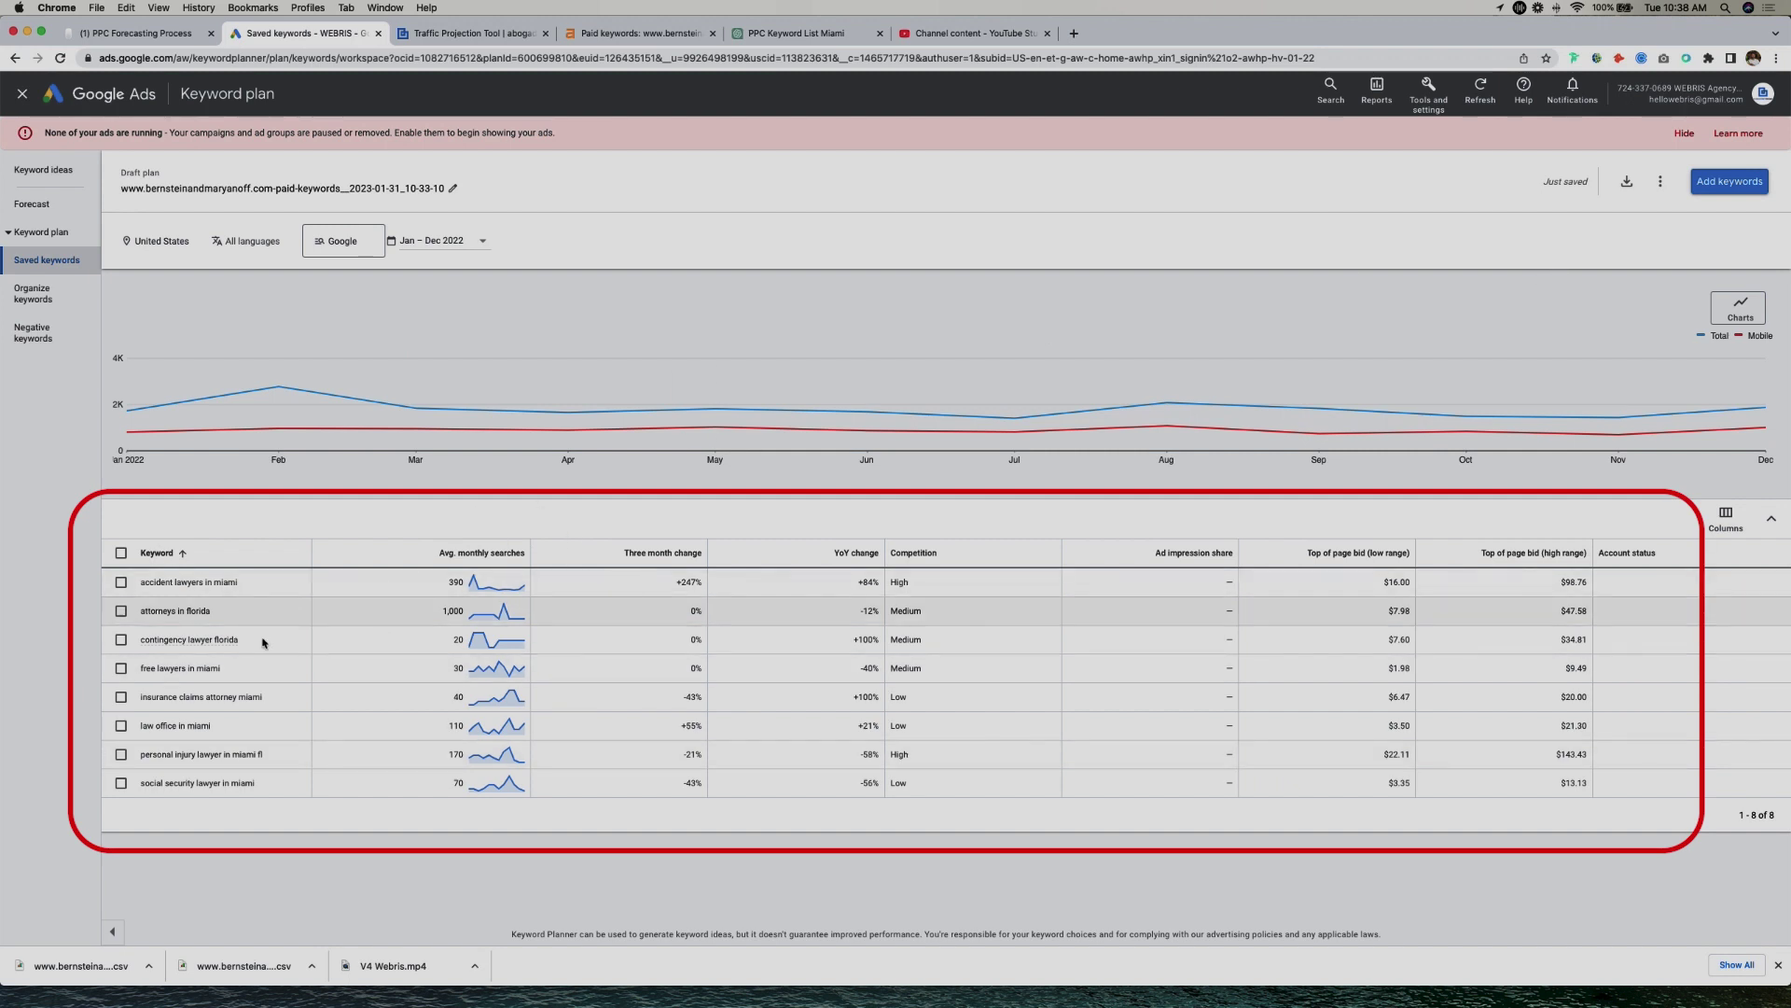
Step: Paste ChatGPT's first ten Miami injury-law keywords into the plan's Add keywords box
left_click(1728, 181)
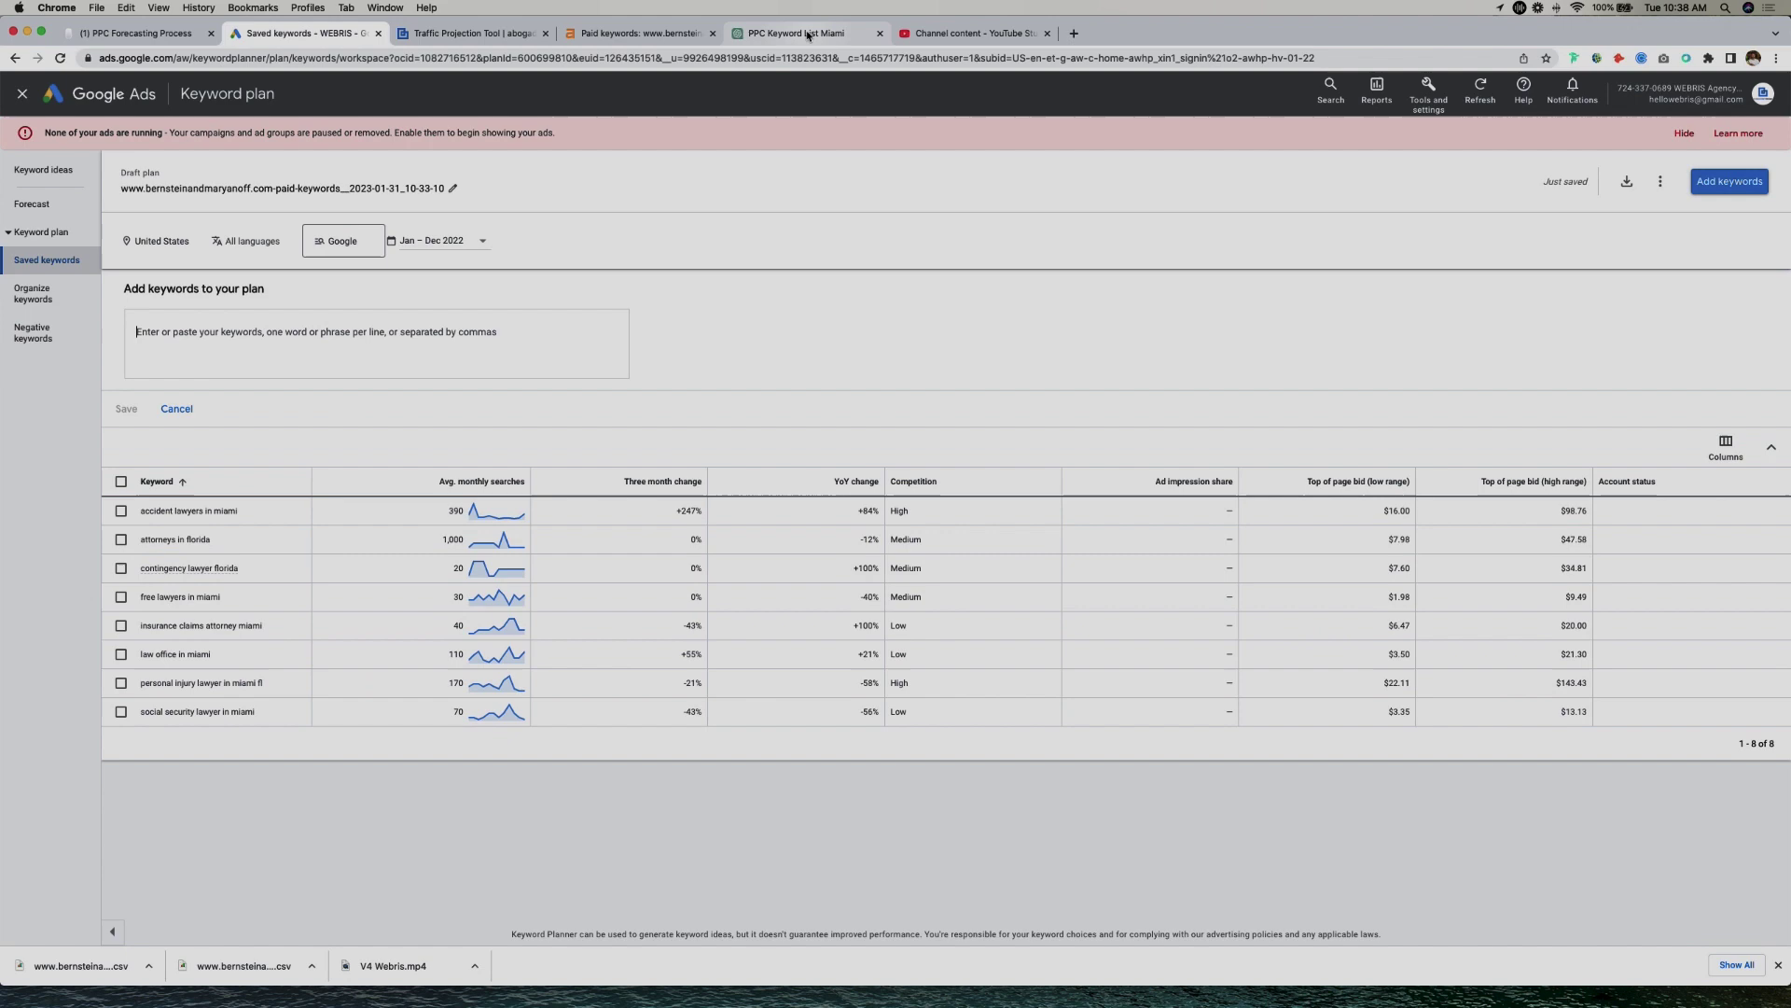
left_click(808, 35)
scroll(807, 289, "up", 2)
left_click_drag(934, 414, 765, 235)
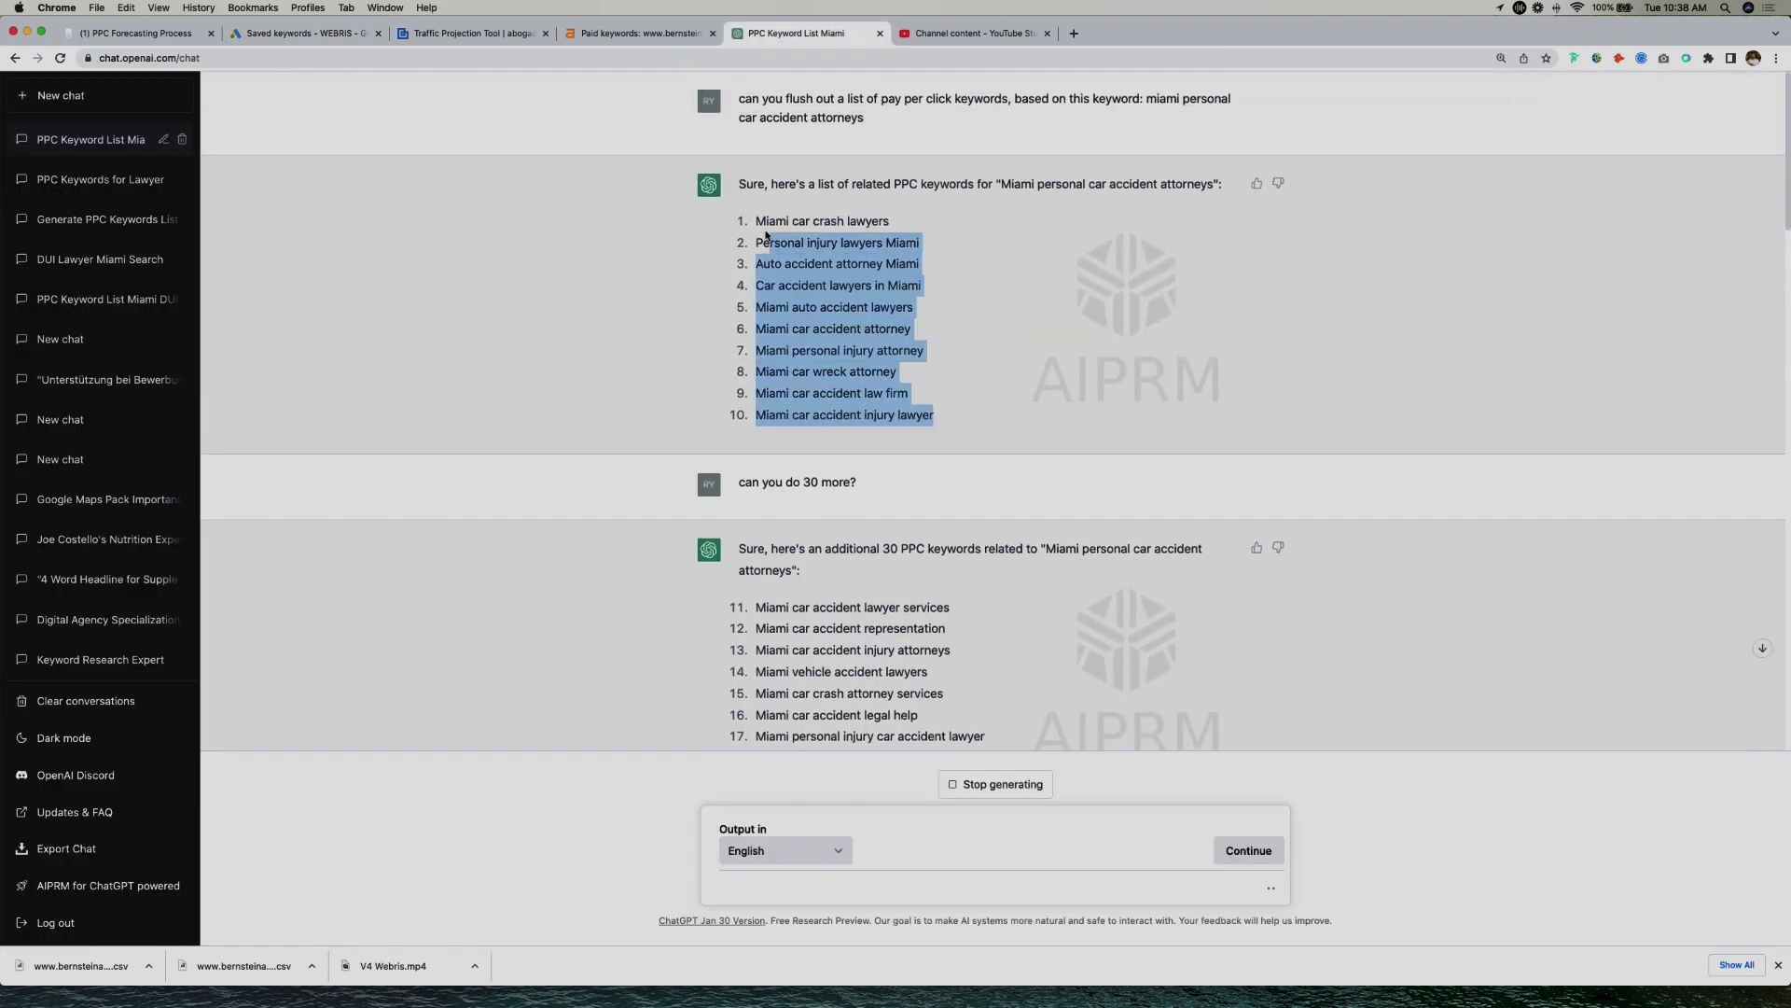
key("super+c")
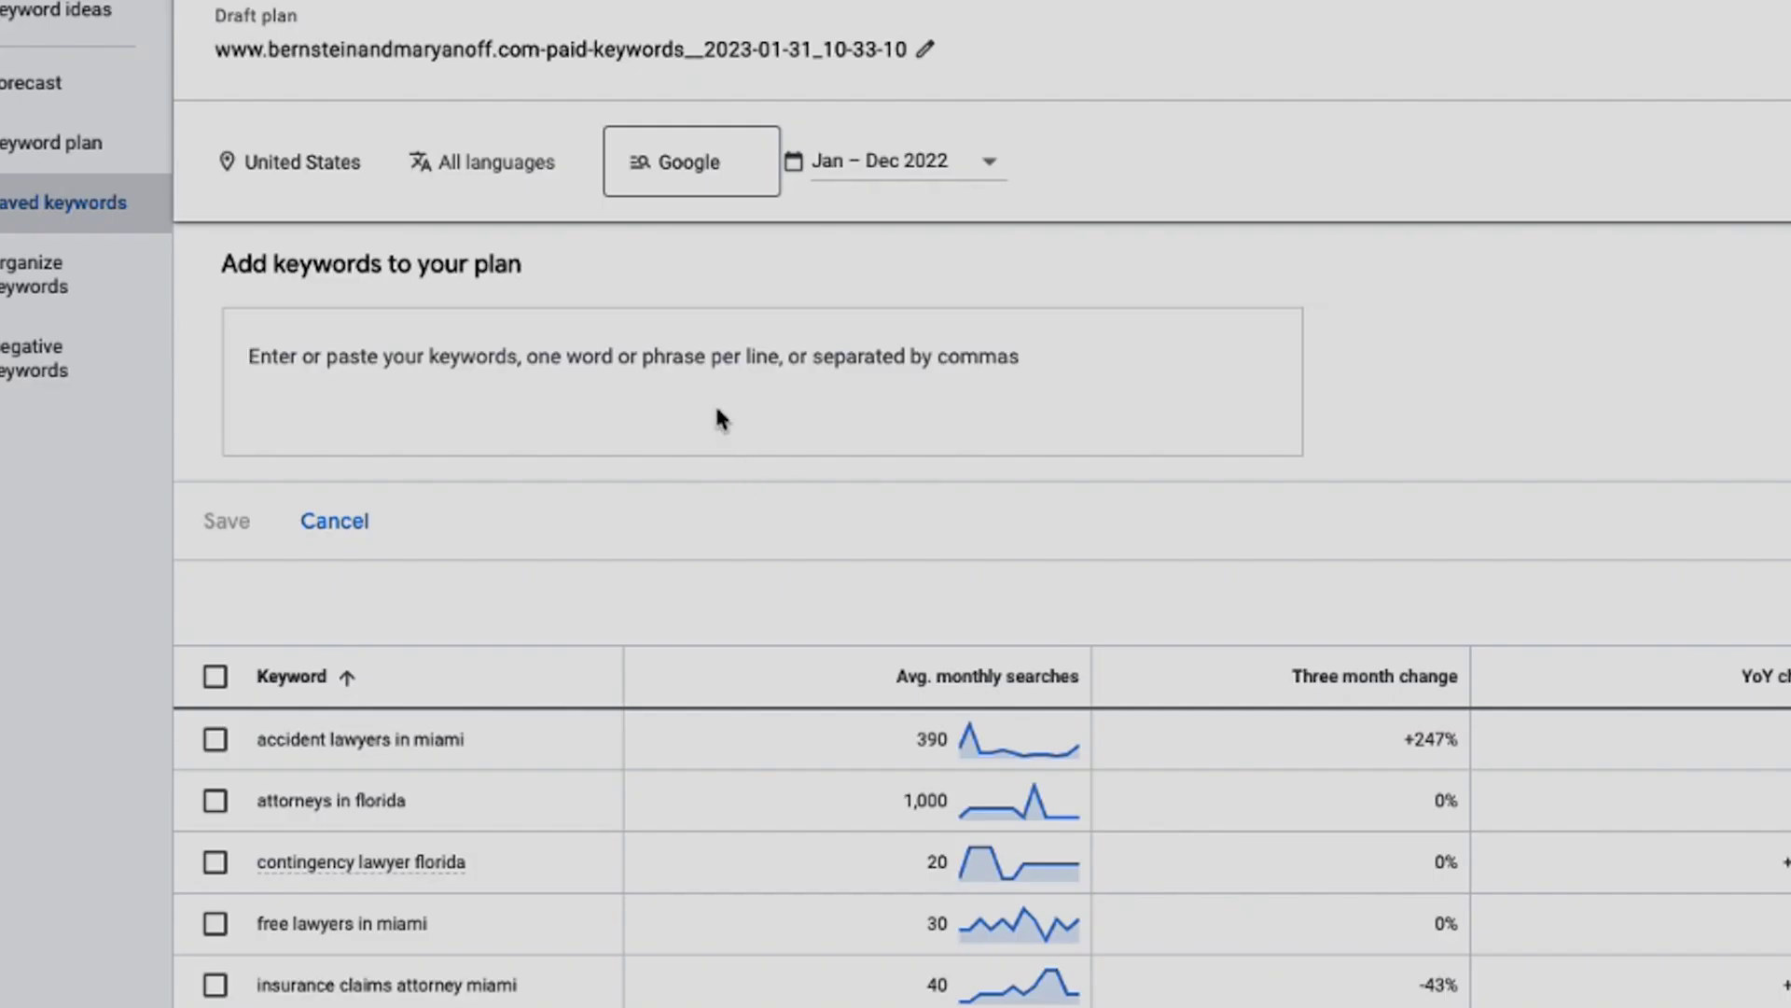
key("super+v")
key("Return")
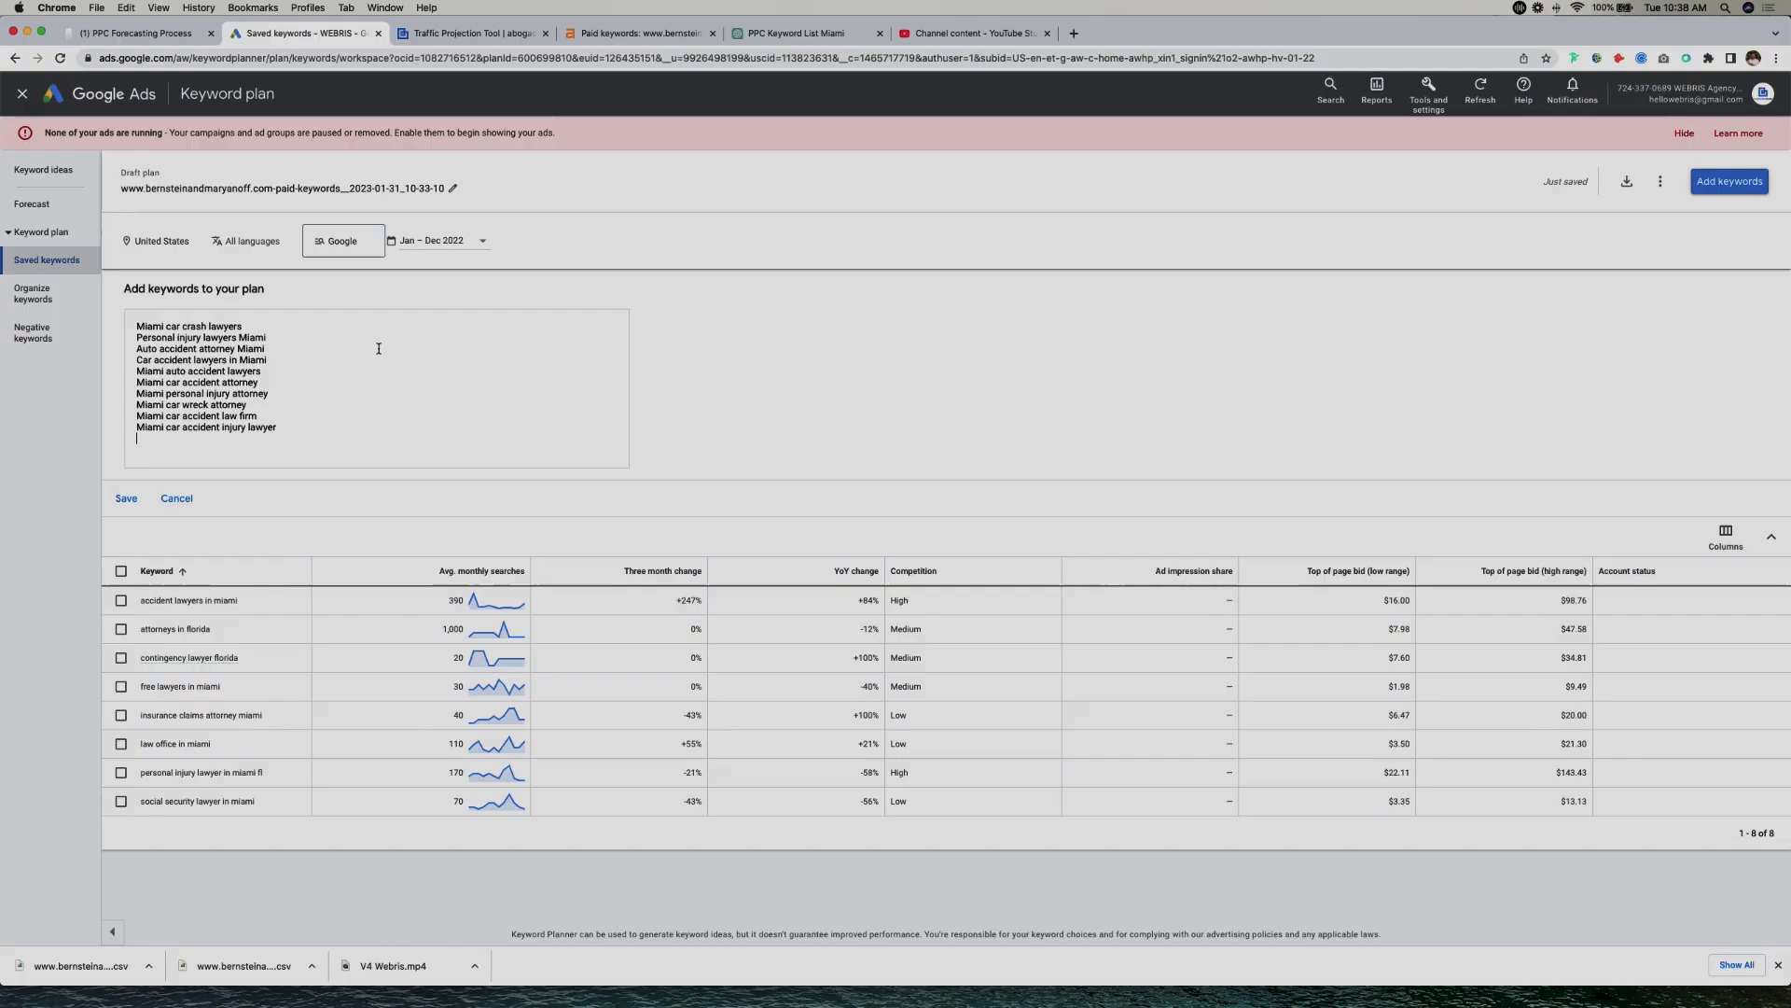
Step: Add ChatGPT keywords 11 through 40 to the same keyword box
left_click(793, 33)
scroll(743, 373, "down", 4)
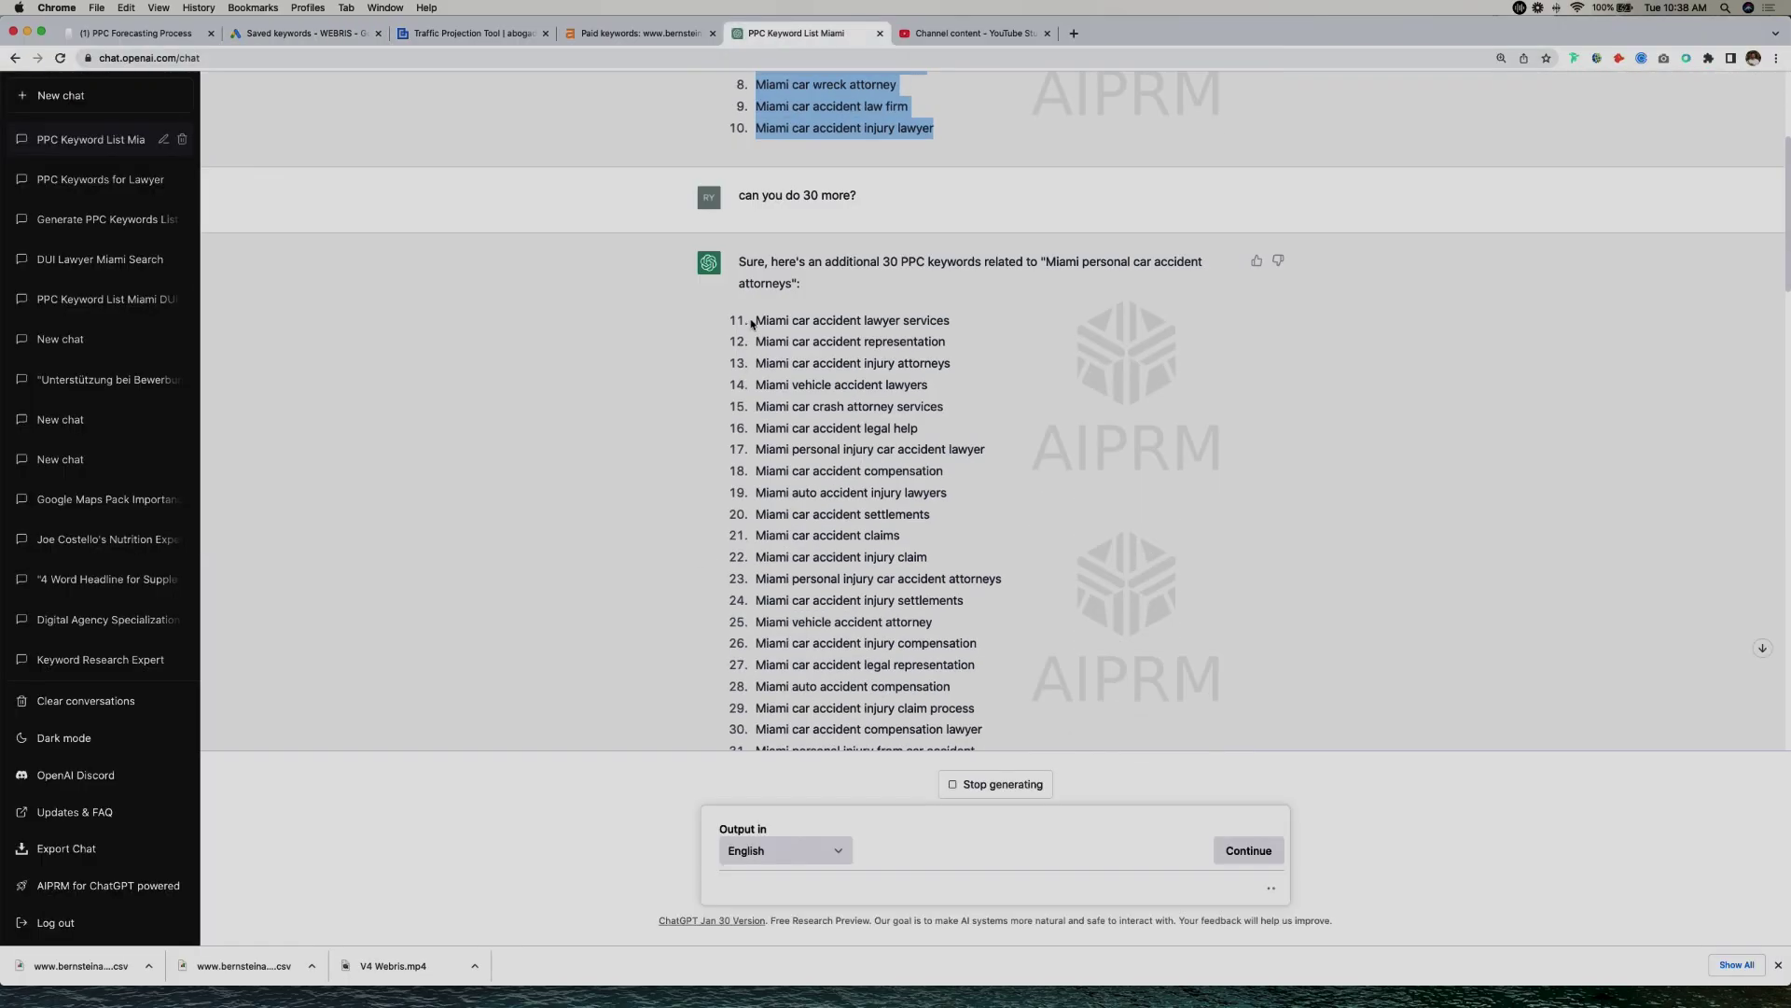
left_click_drag(752, 323, 1010, 638)
scroll(933, 429, "down", 3)
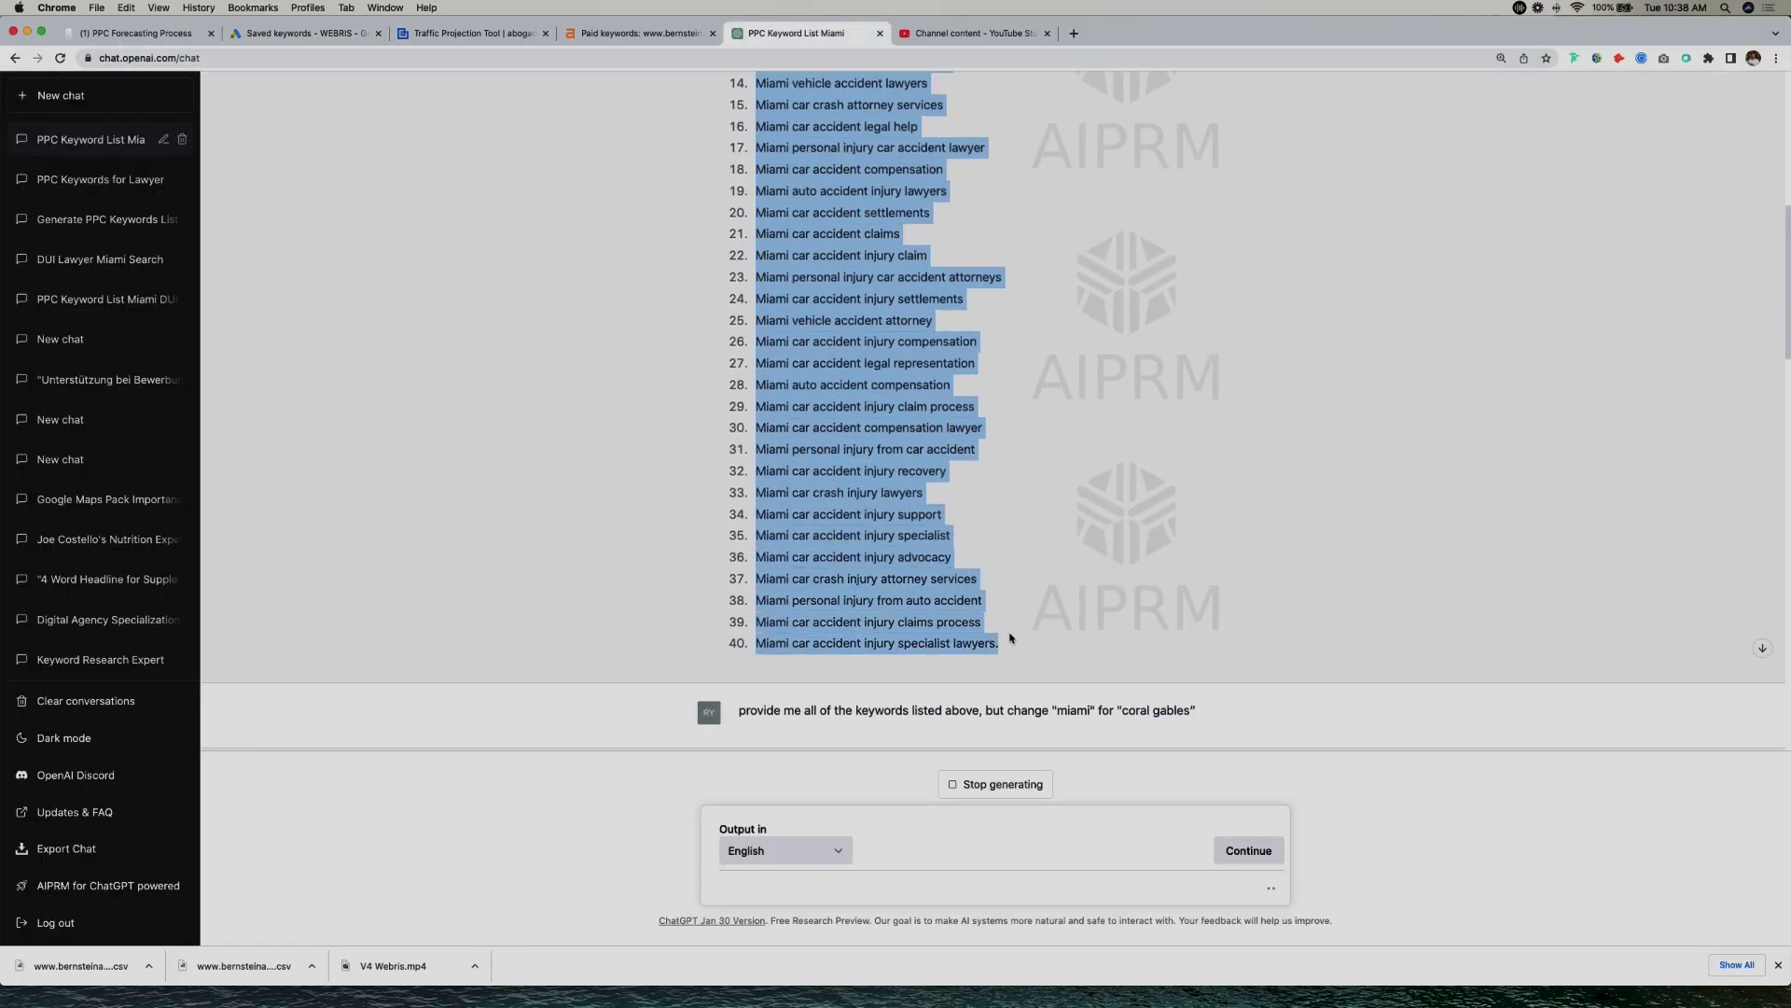
key("super+2")
key("super+v")
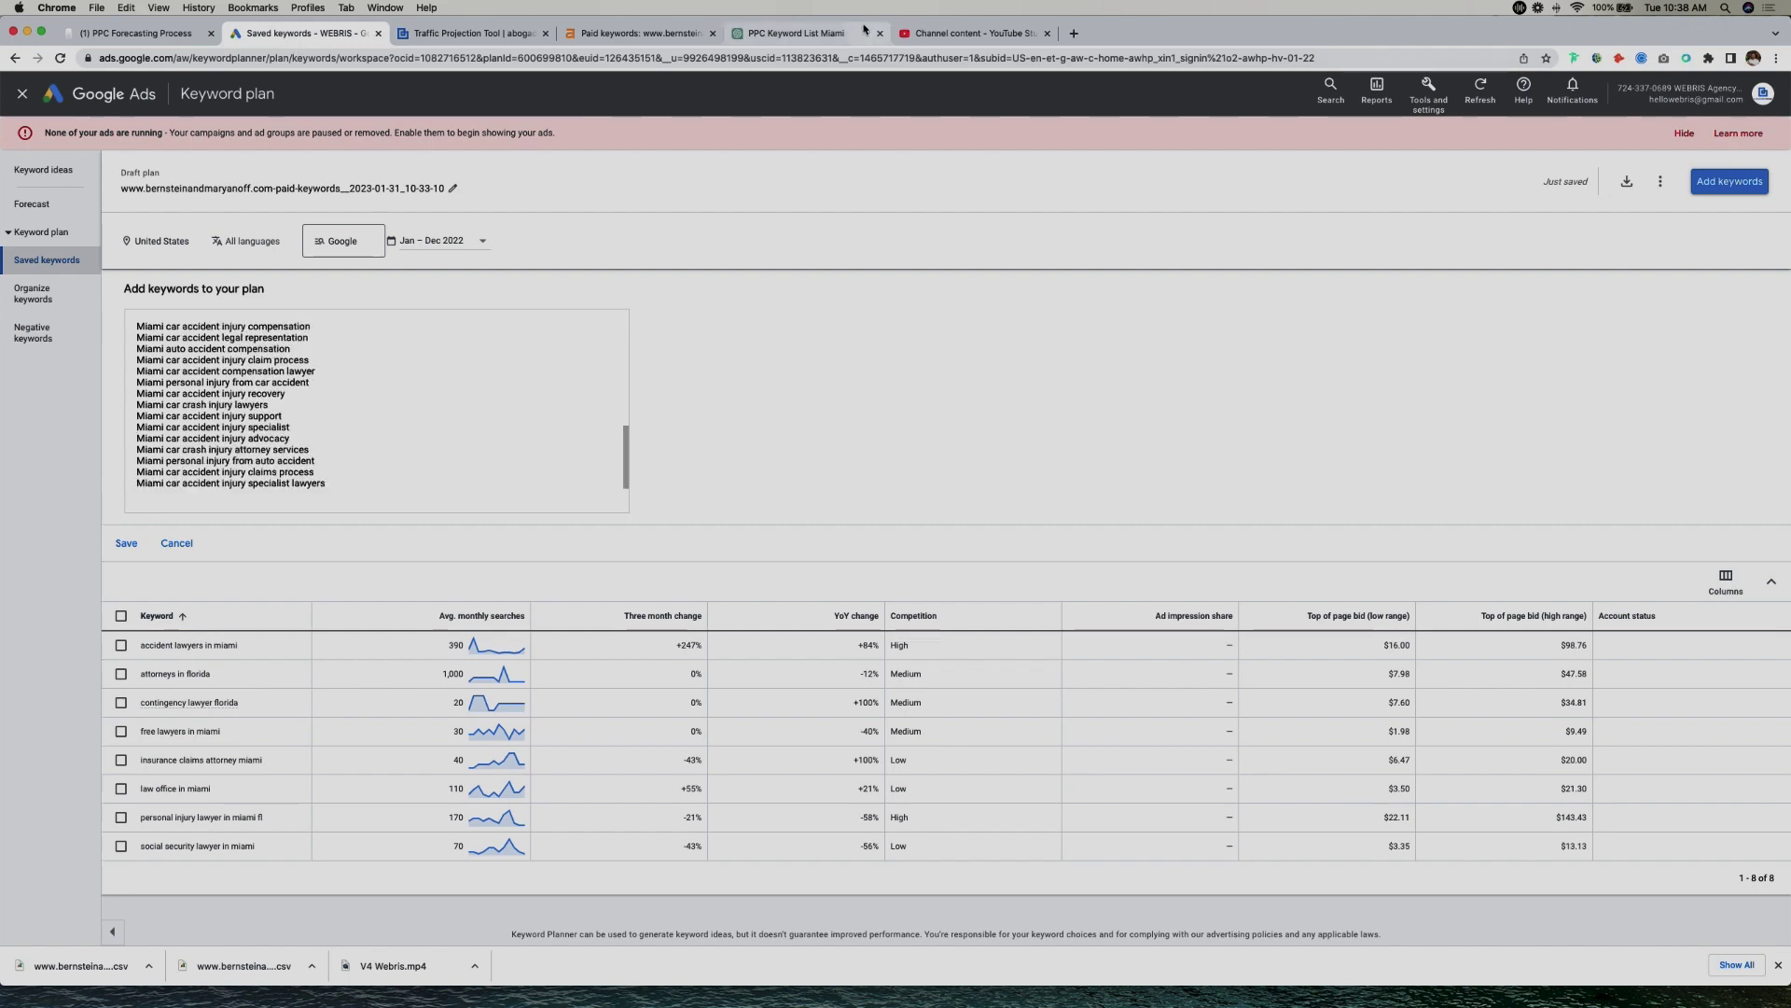
Step: Paste the Coral Gables keywords and their Spanish translations below the English ones
left_click(864, 30)
scroll(792, 476, "down", 10)
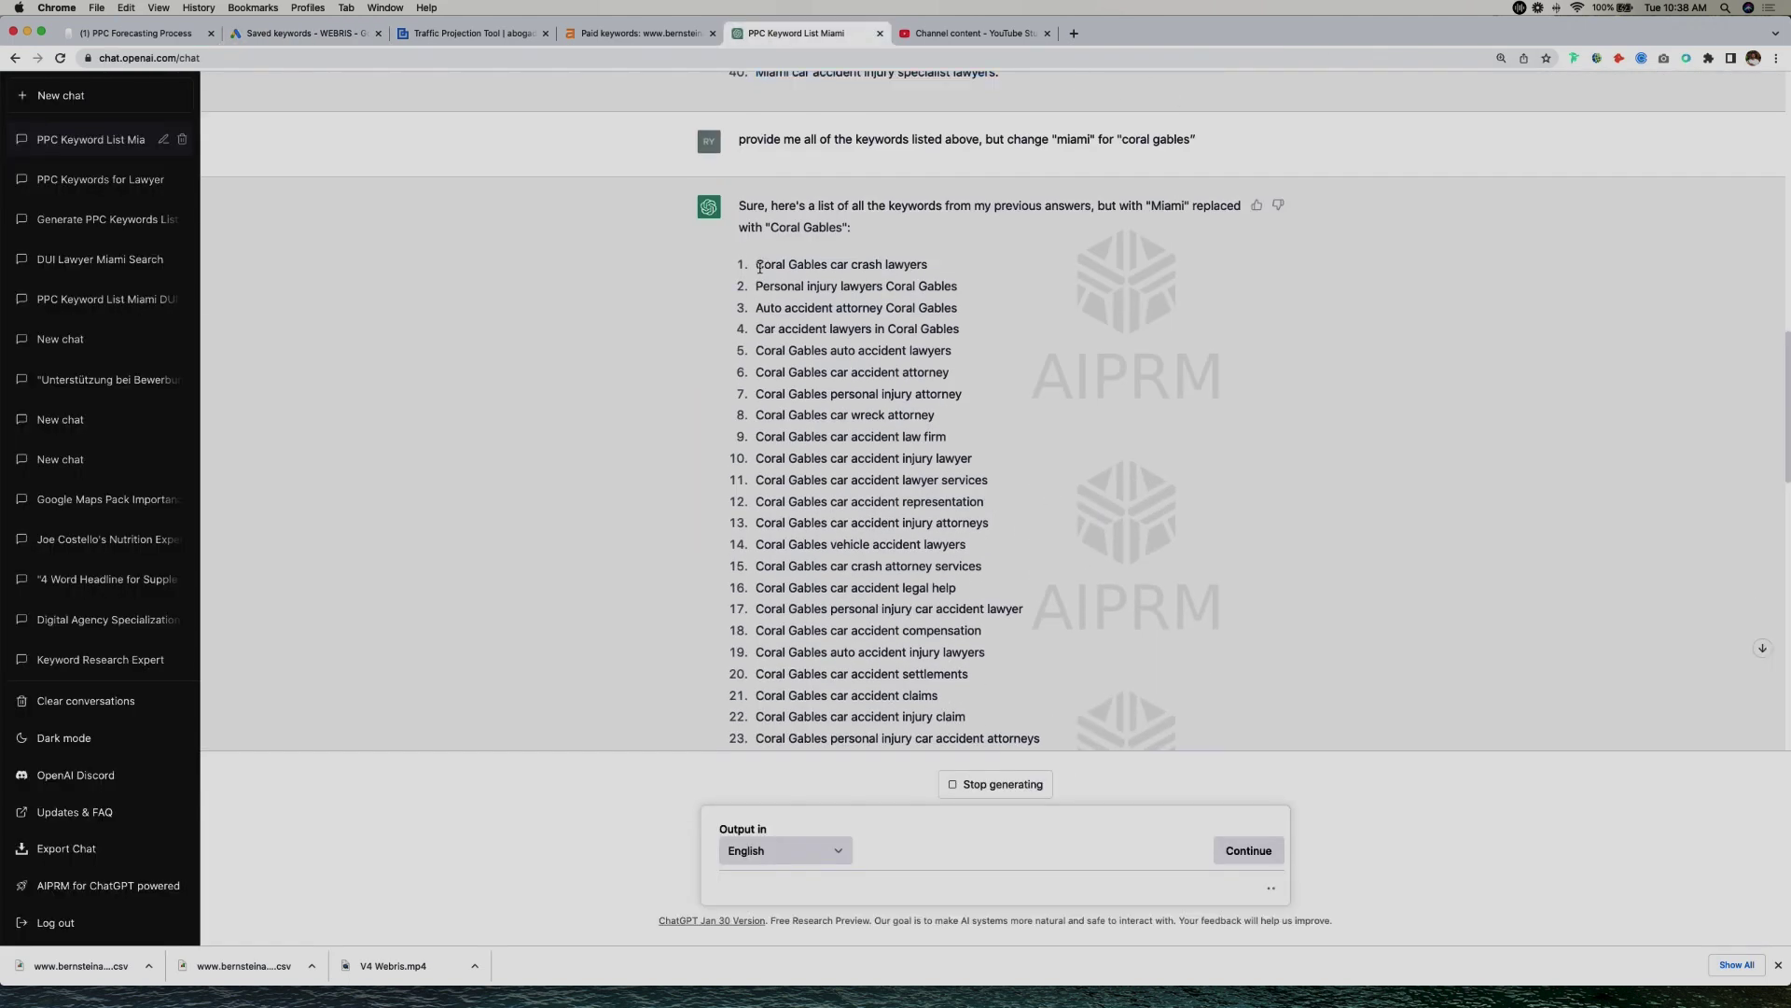
left_click_drag(761, 267, 1030, 560)
scroll(989, 416, "down", 5)
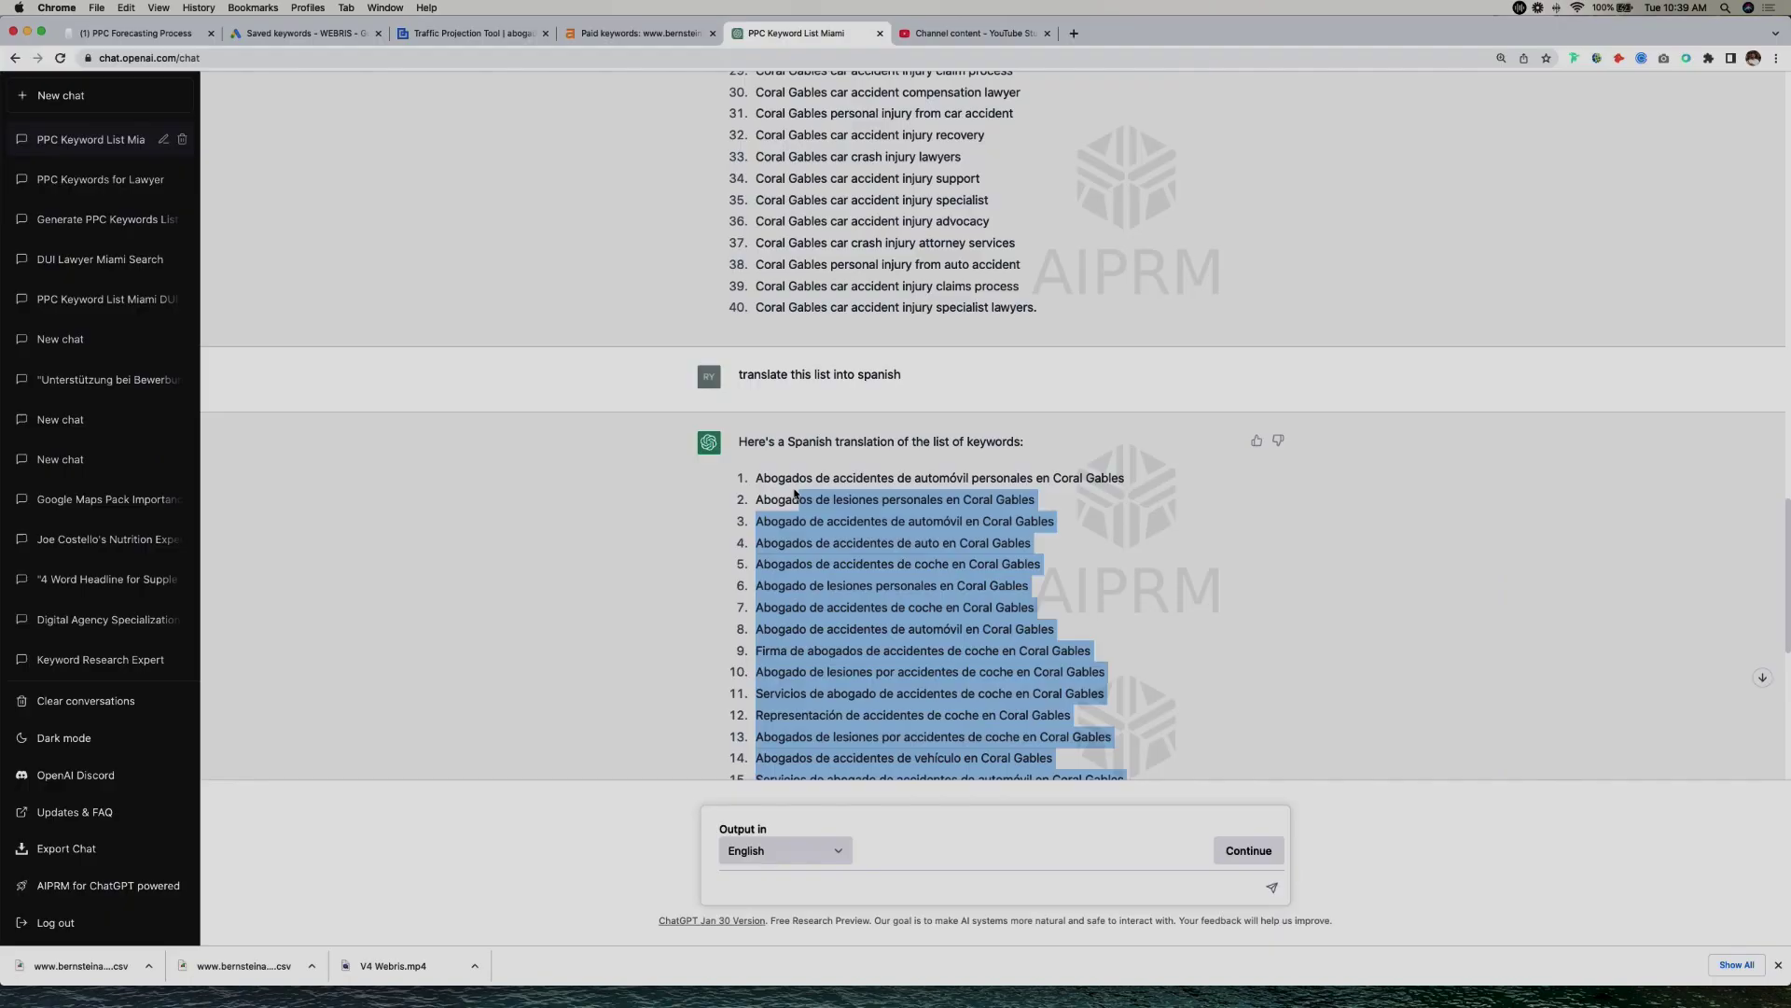
left_click_drag(752, 522, 751, 479)
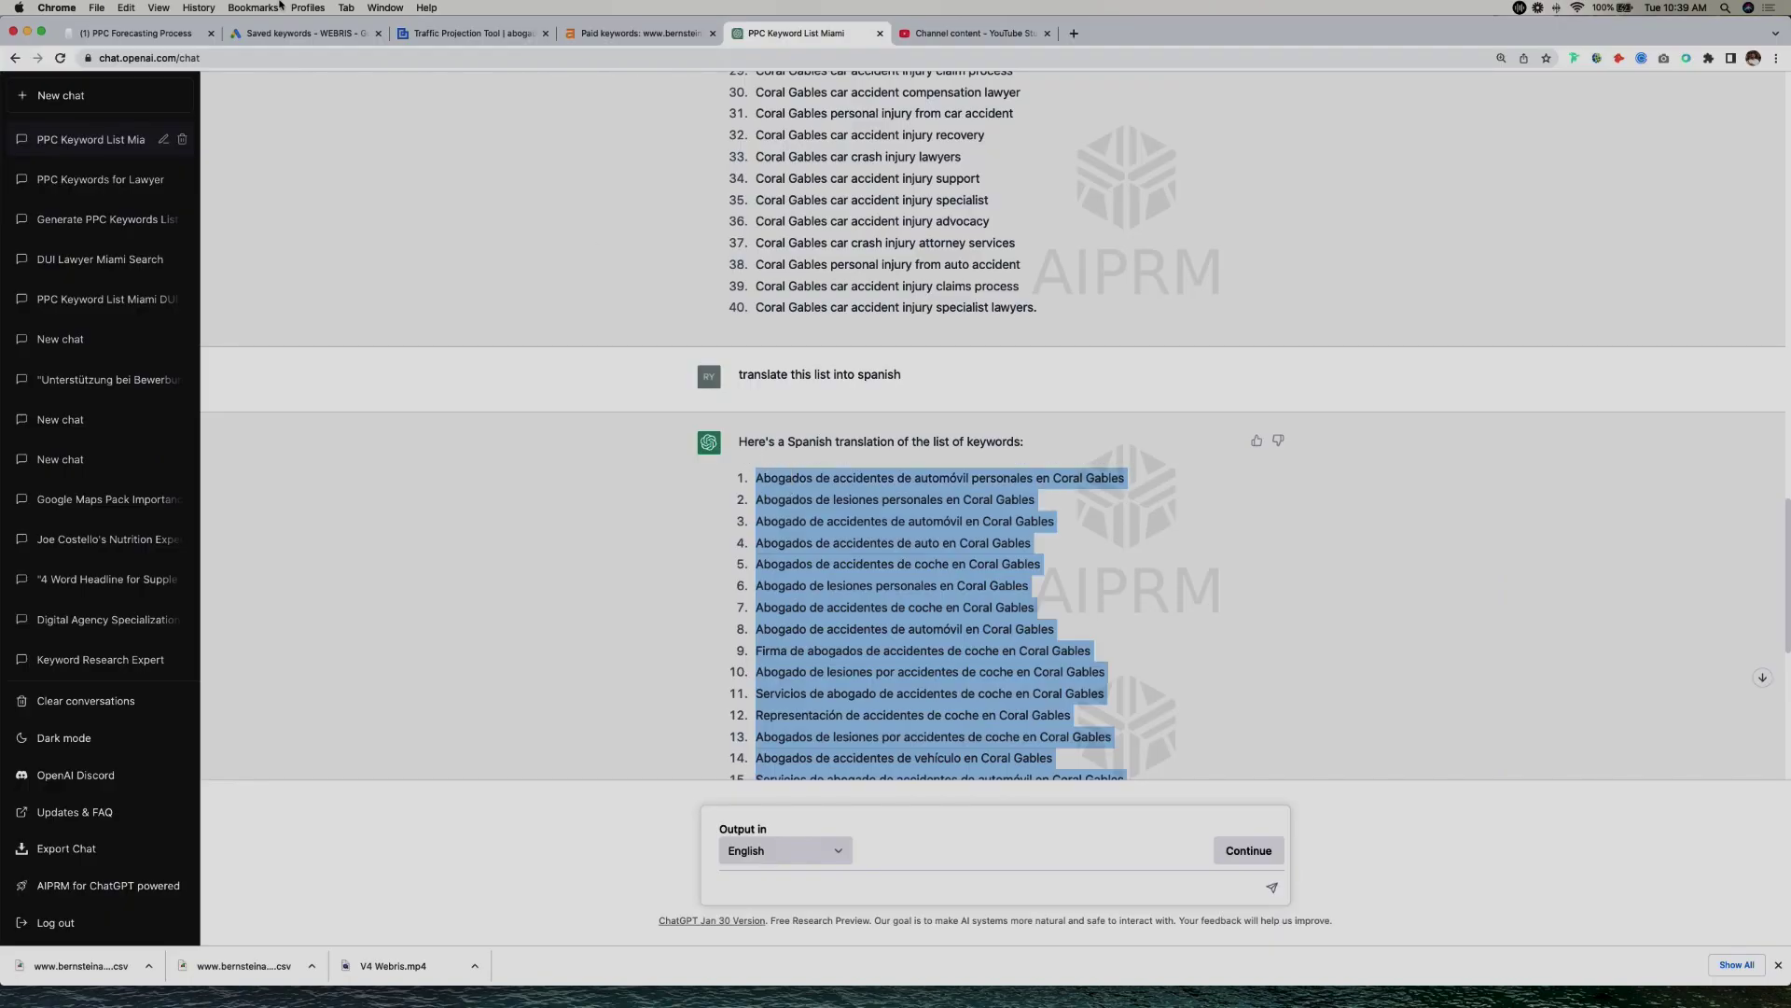
left_click(299, 33)
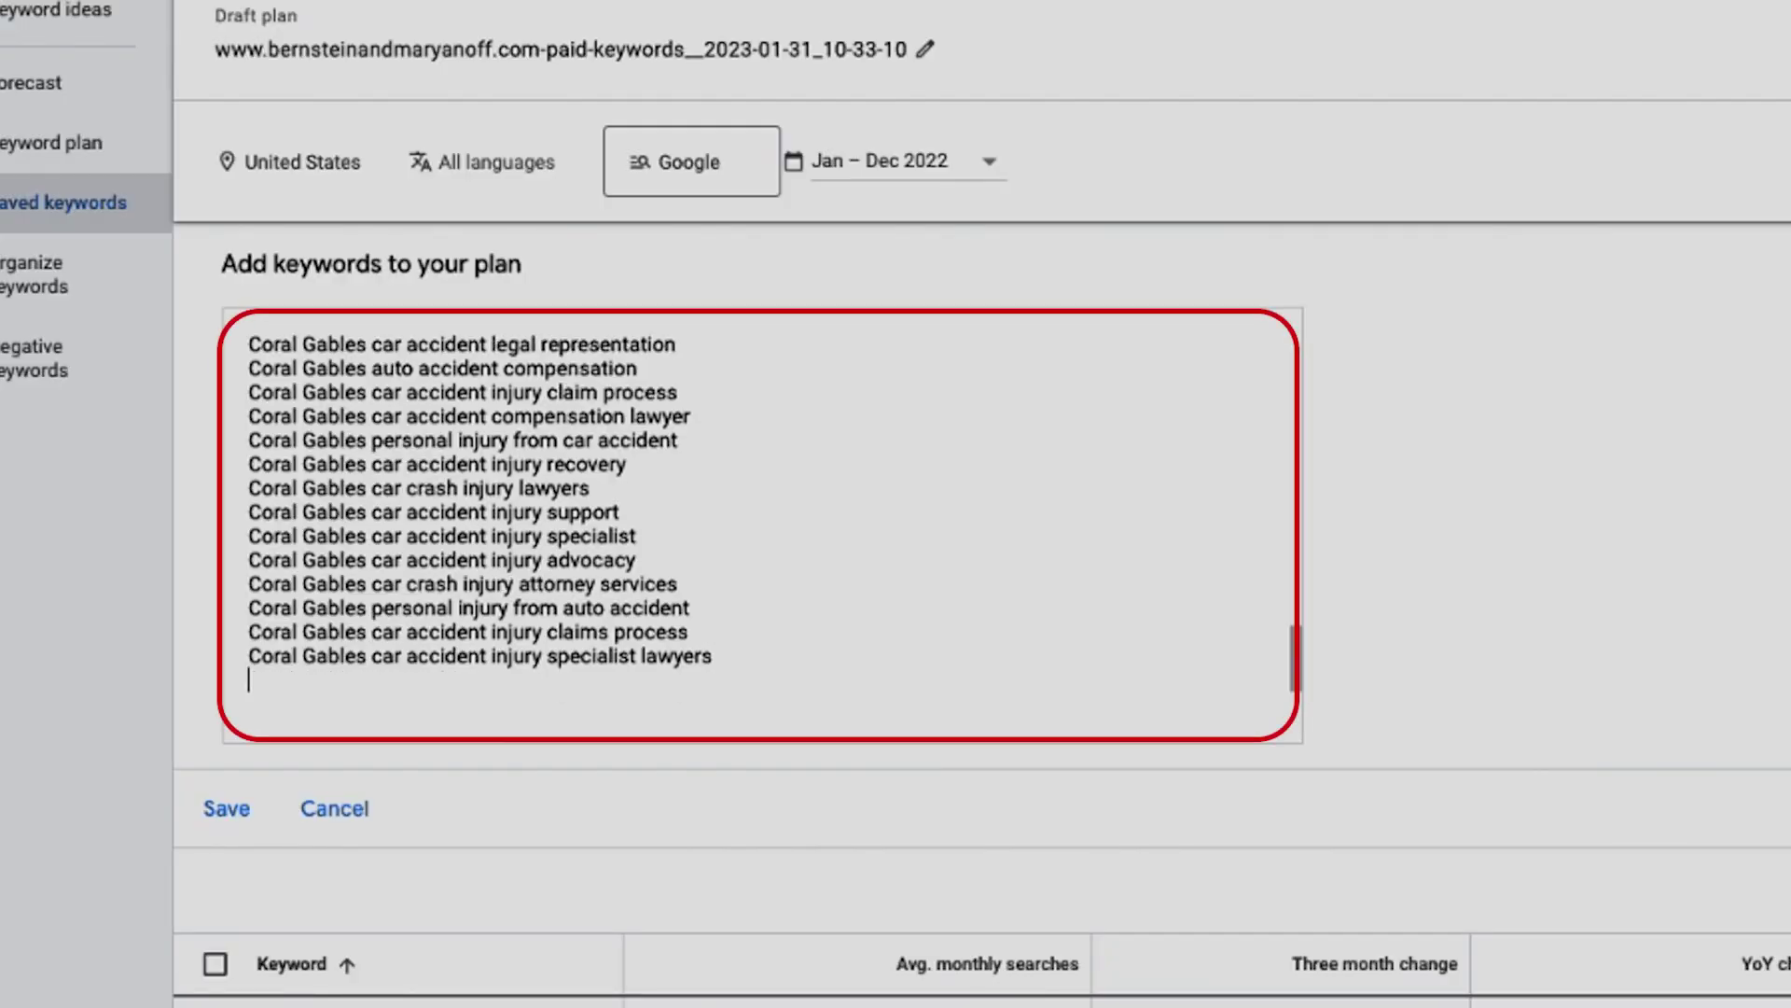
key("ctrl+v")
Step: Save the added keywords after removing the four over-long ones flagged as errors
left_click(229, 809)
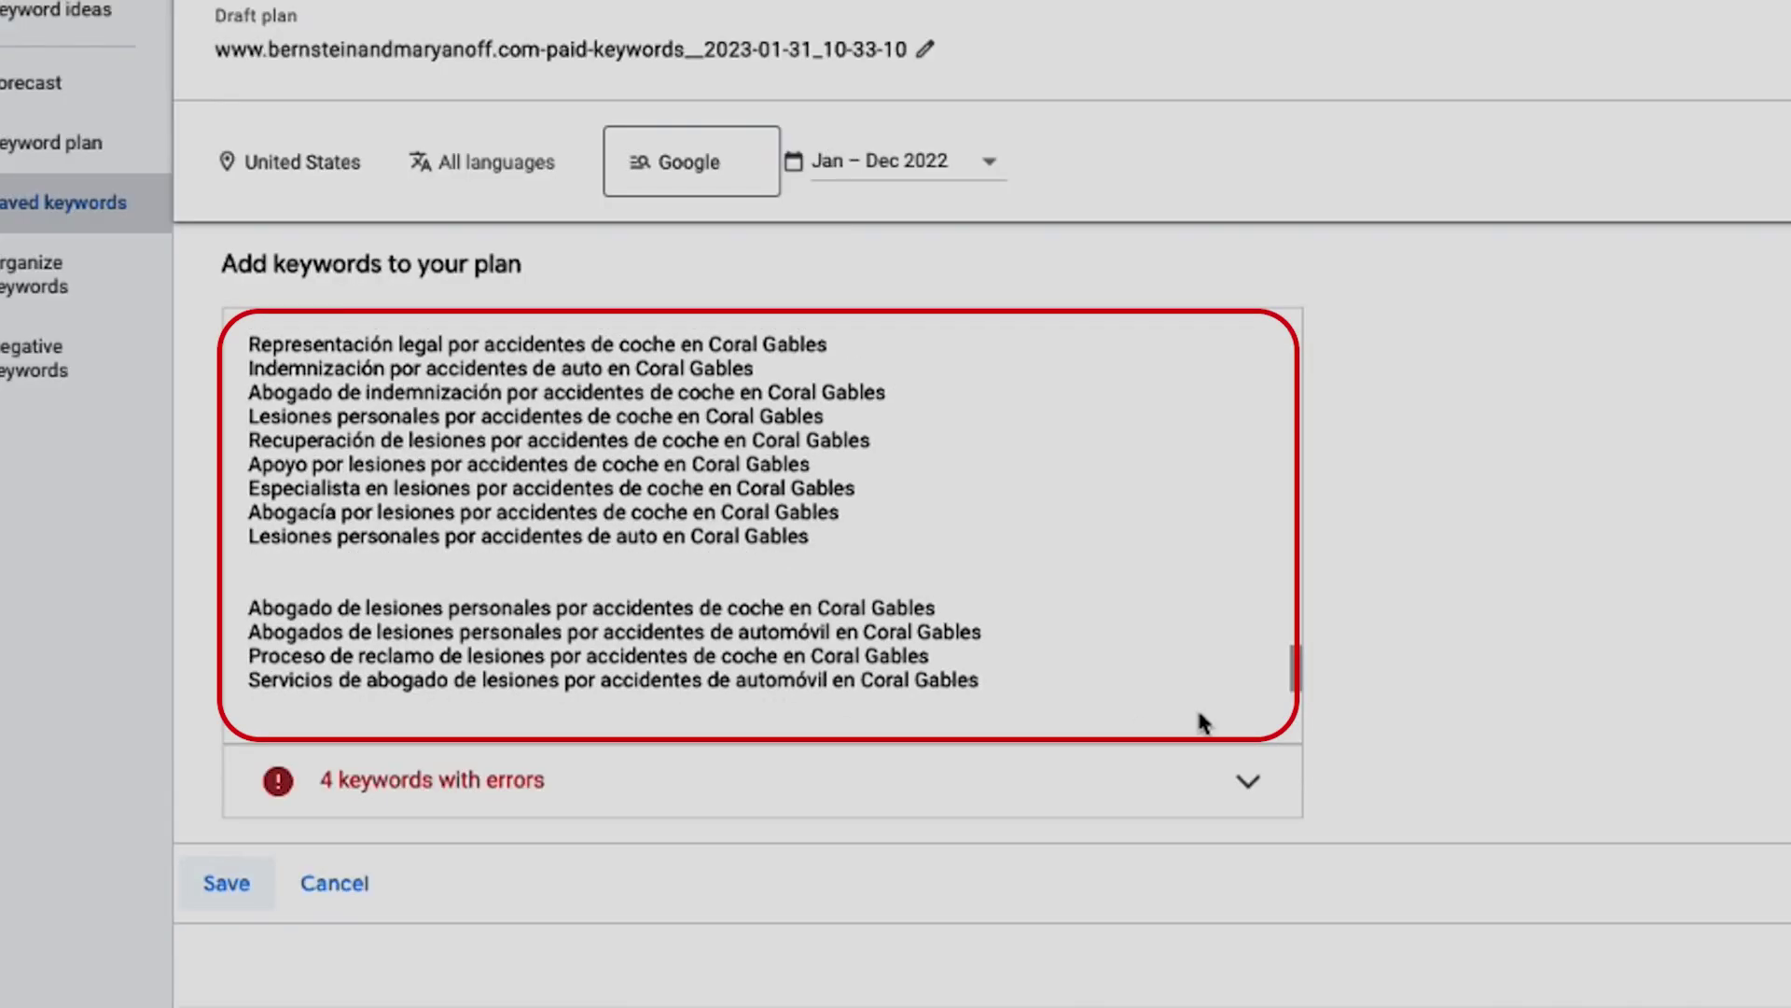
left_click(1178, 781)
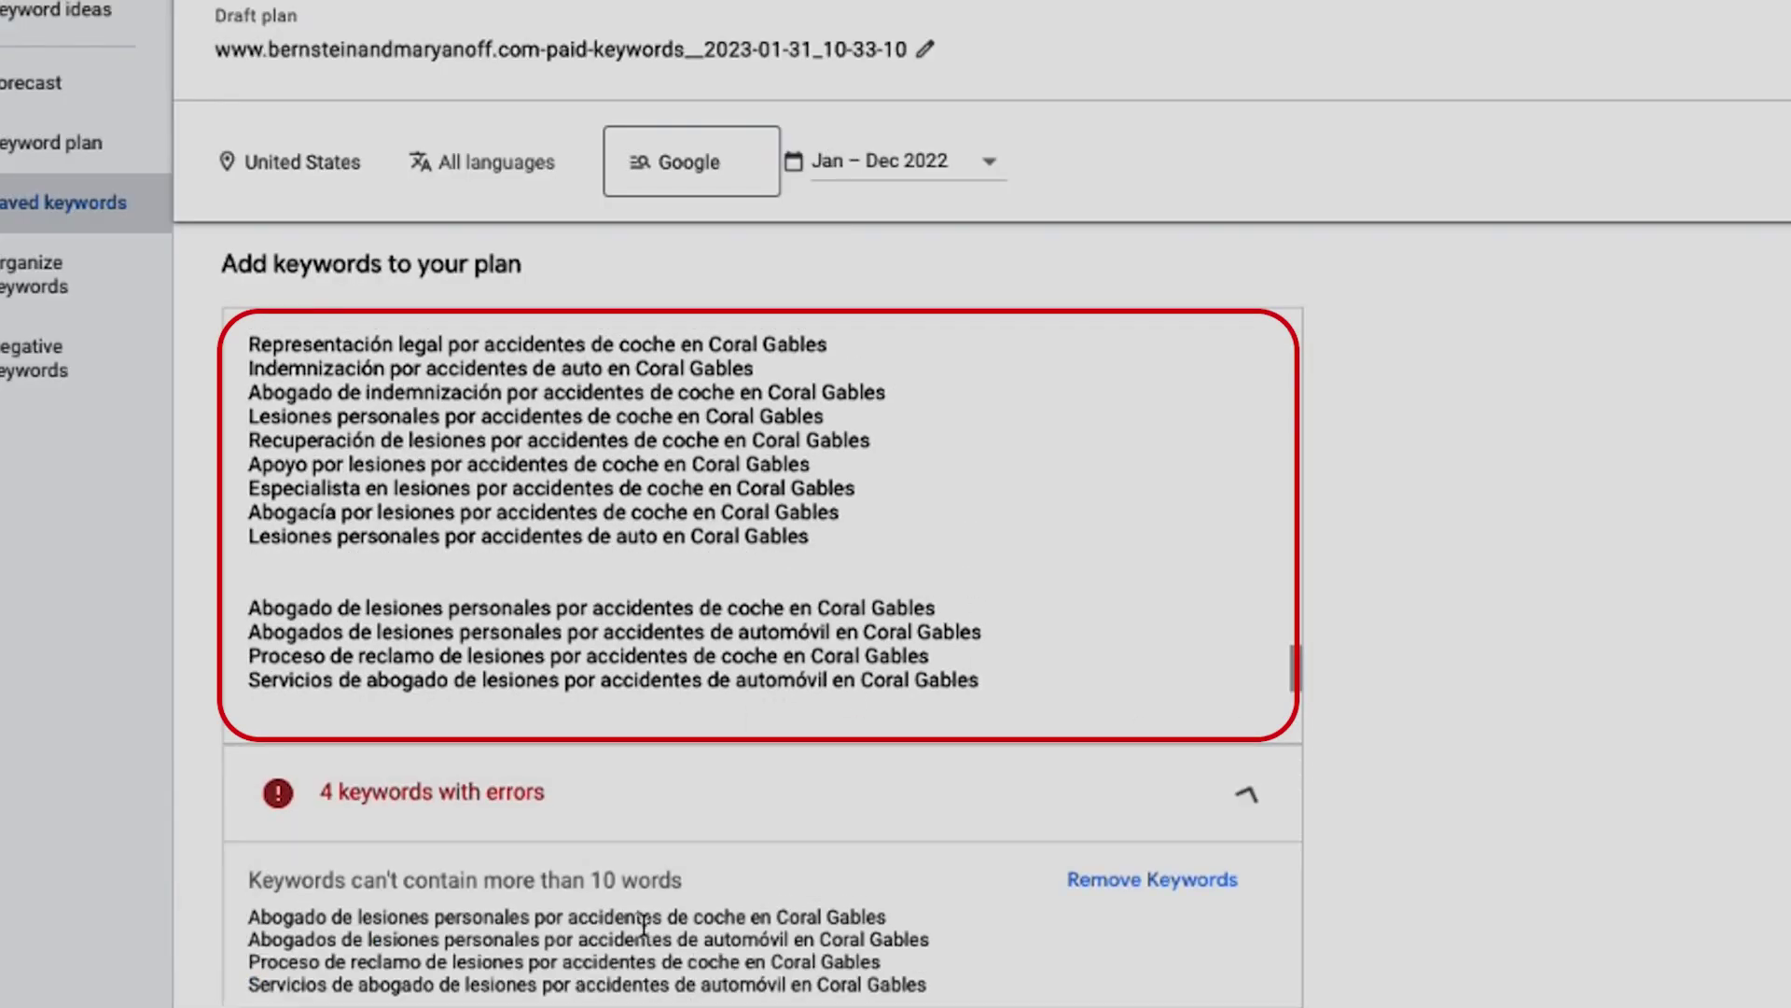
left_click(1171, 886)
left_click(227, 810)
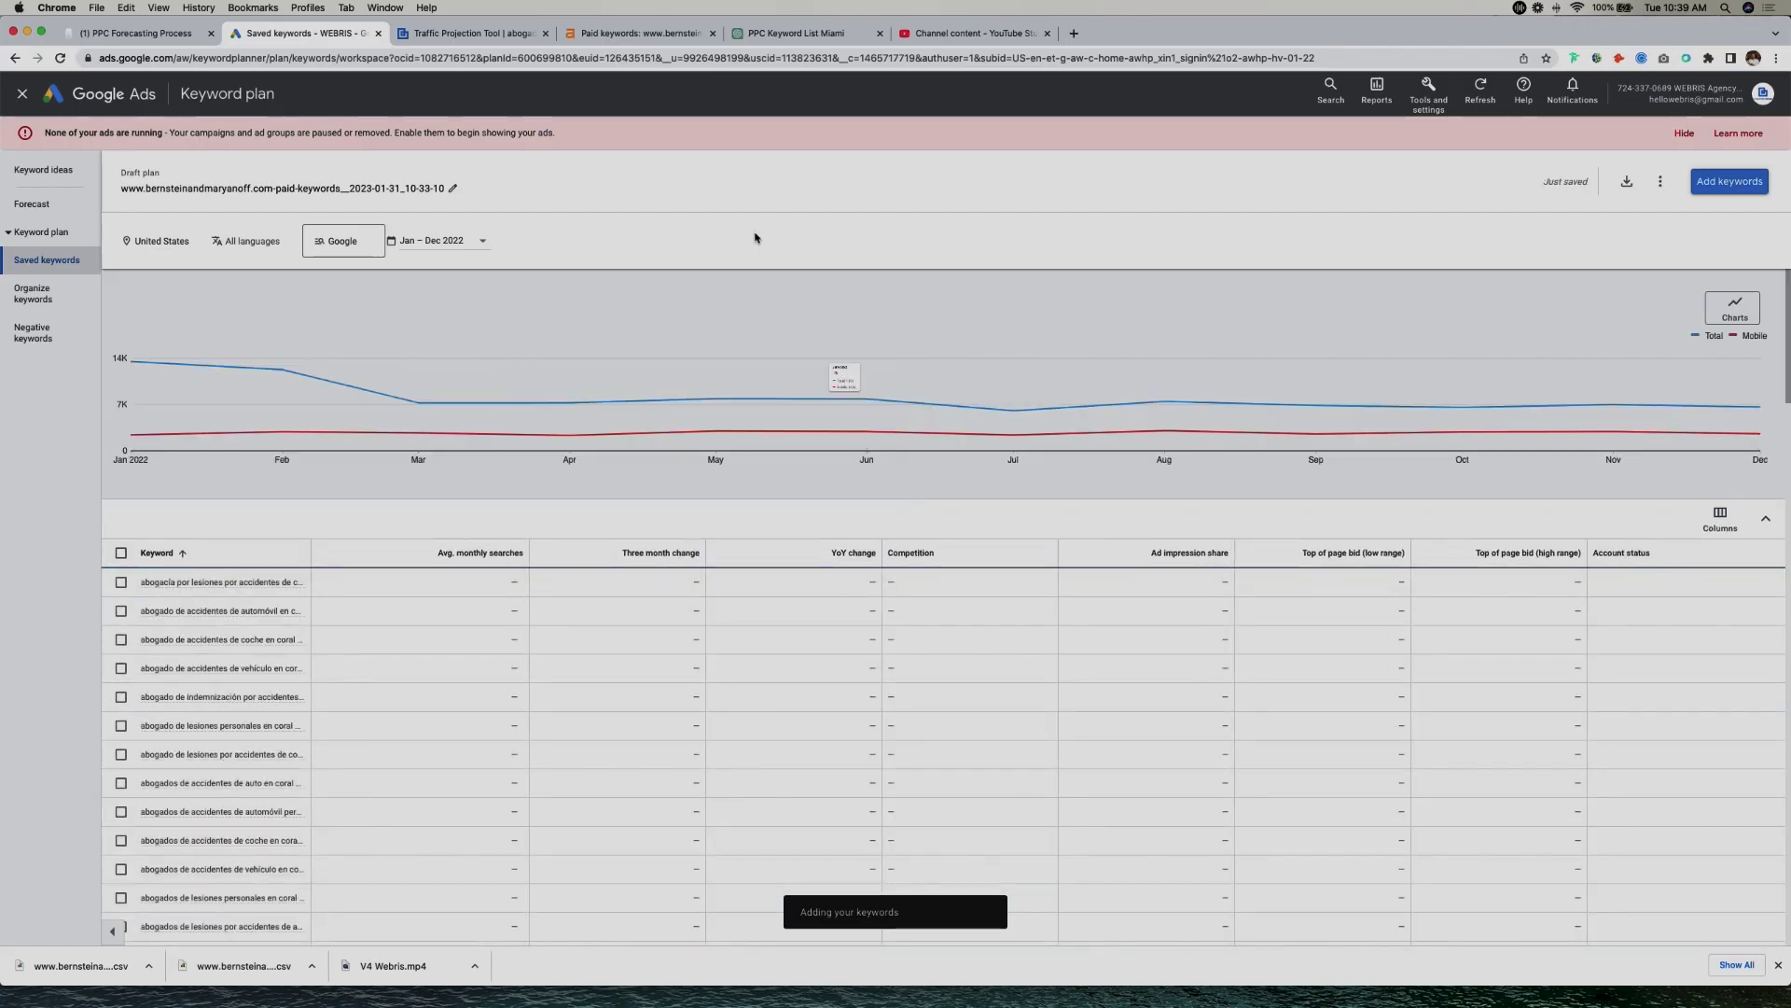
key("super+1")
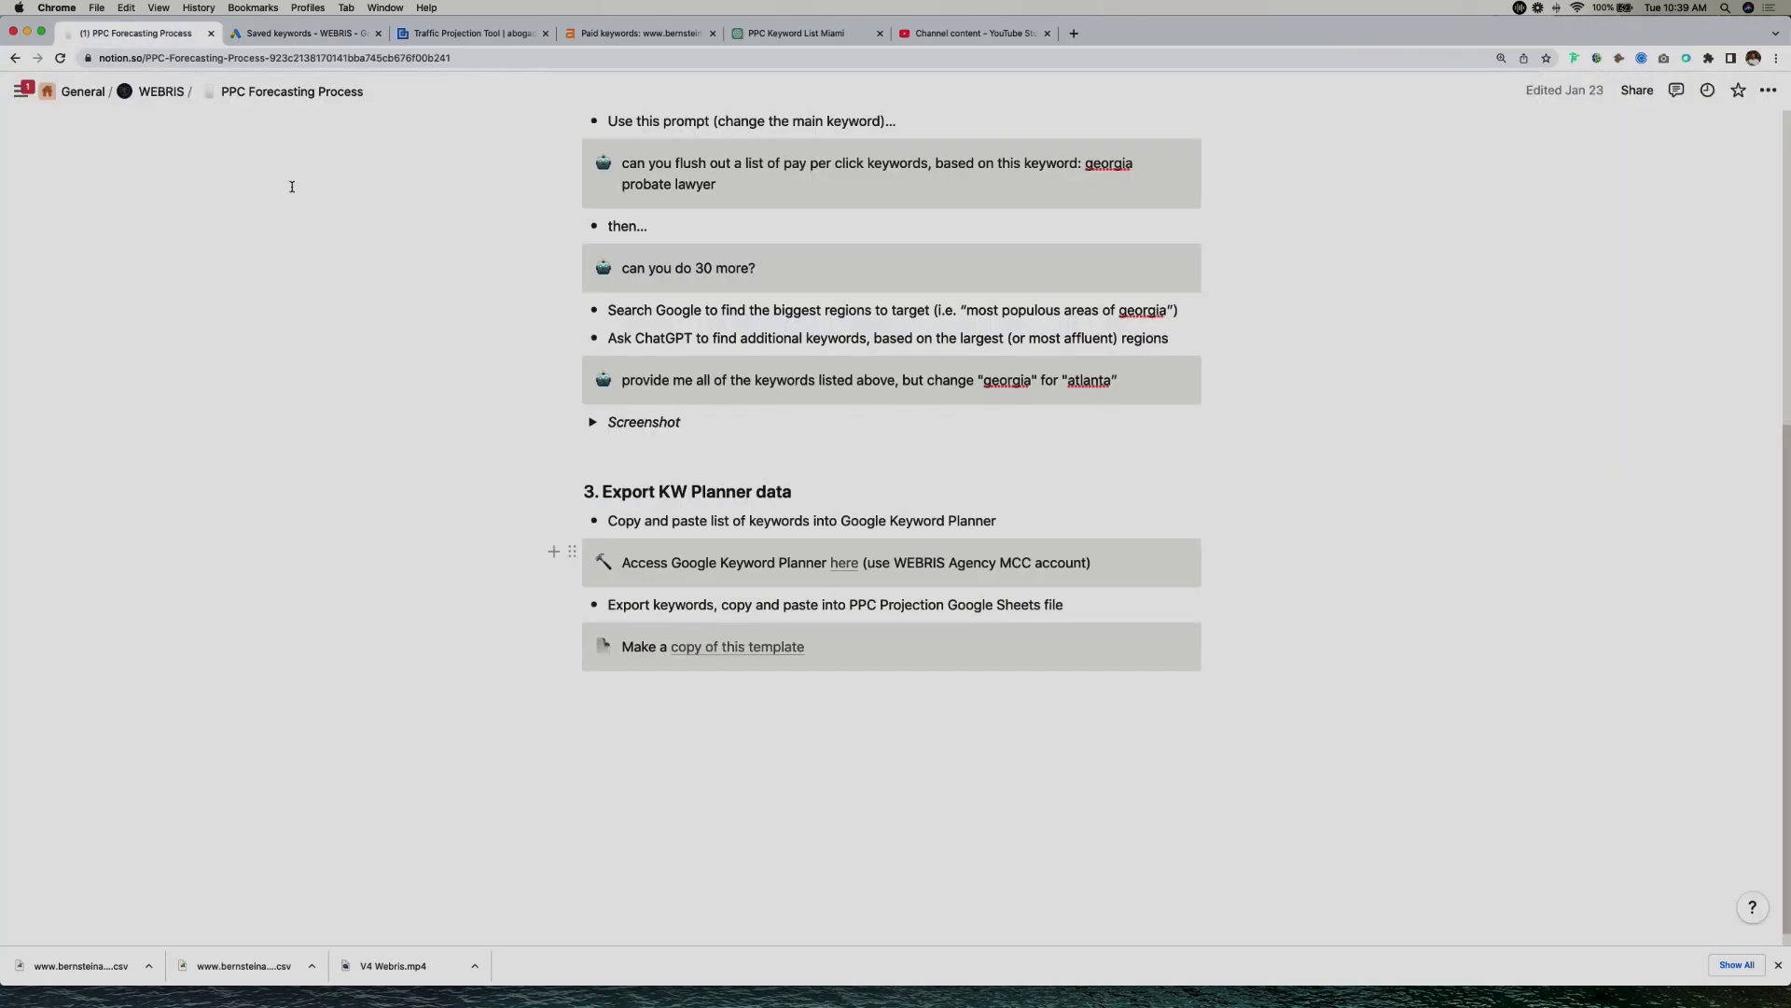
Step: Open the projection template in edit view by changing /copy to /edit, on Data - Group 1
left_click(756, 647)
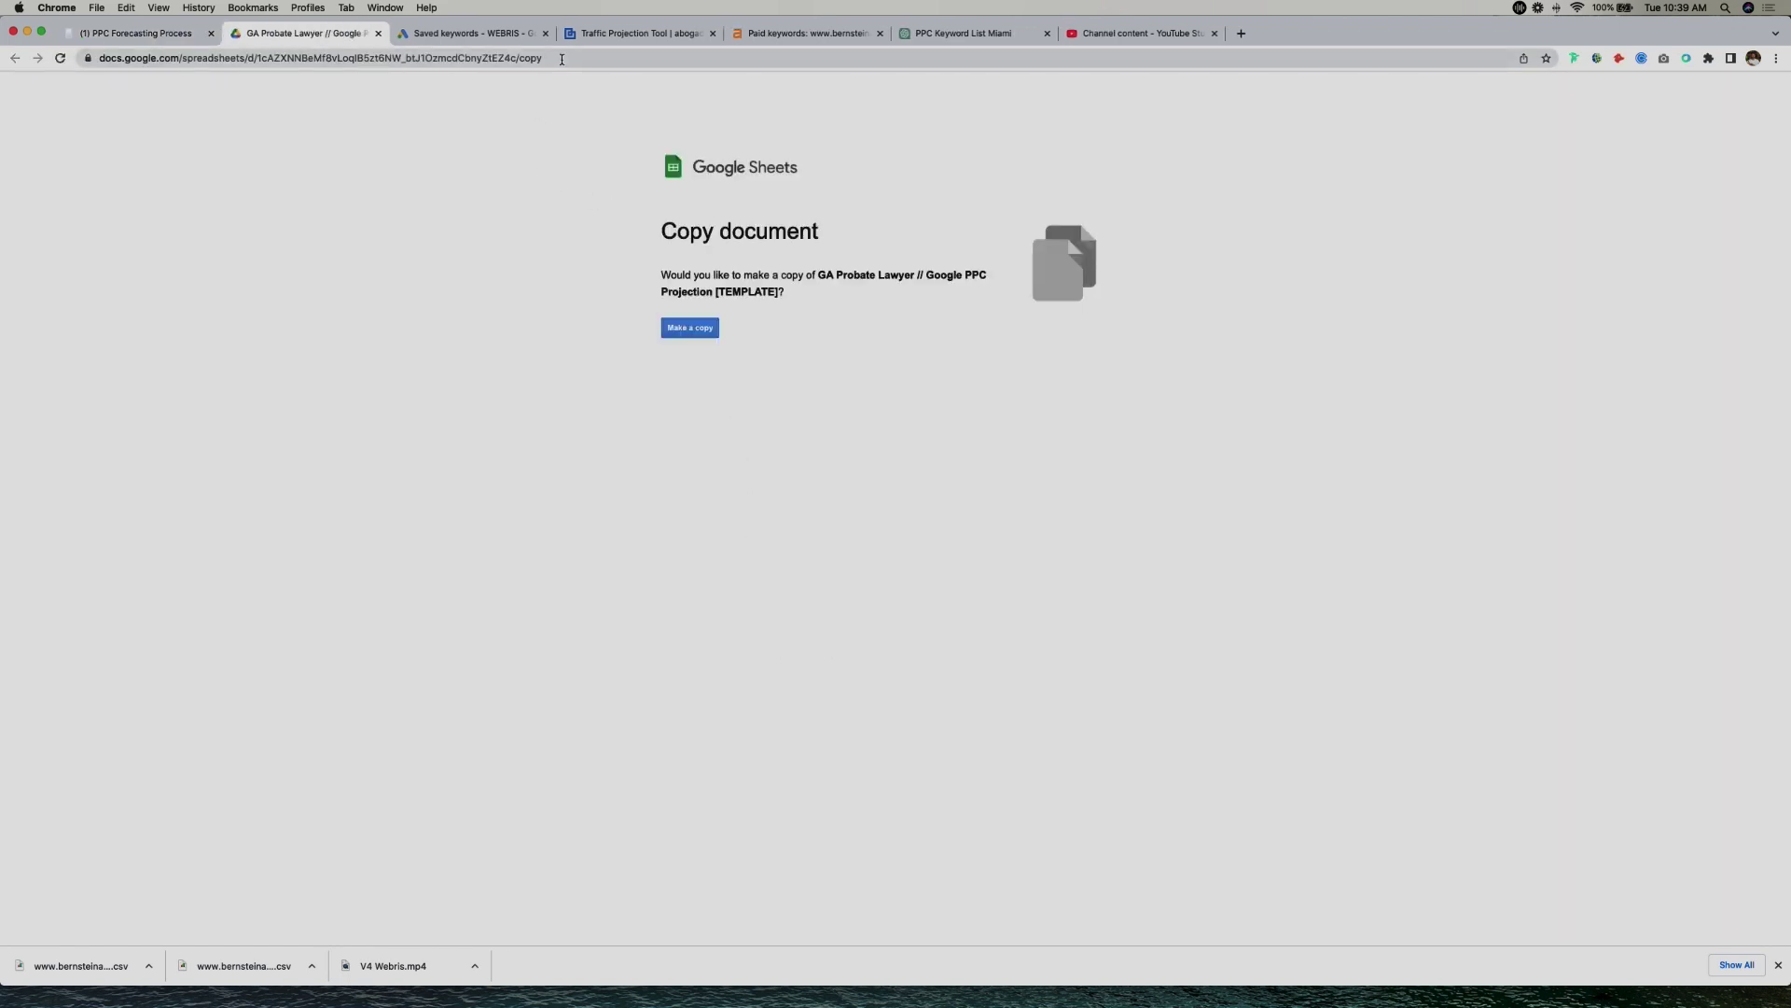
left_click(562, 58)
double_click(564, 58)
type("edit")
key("Return")
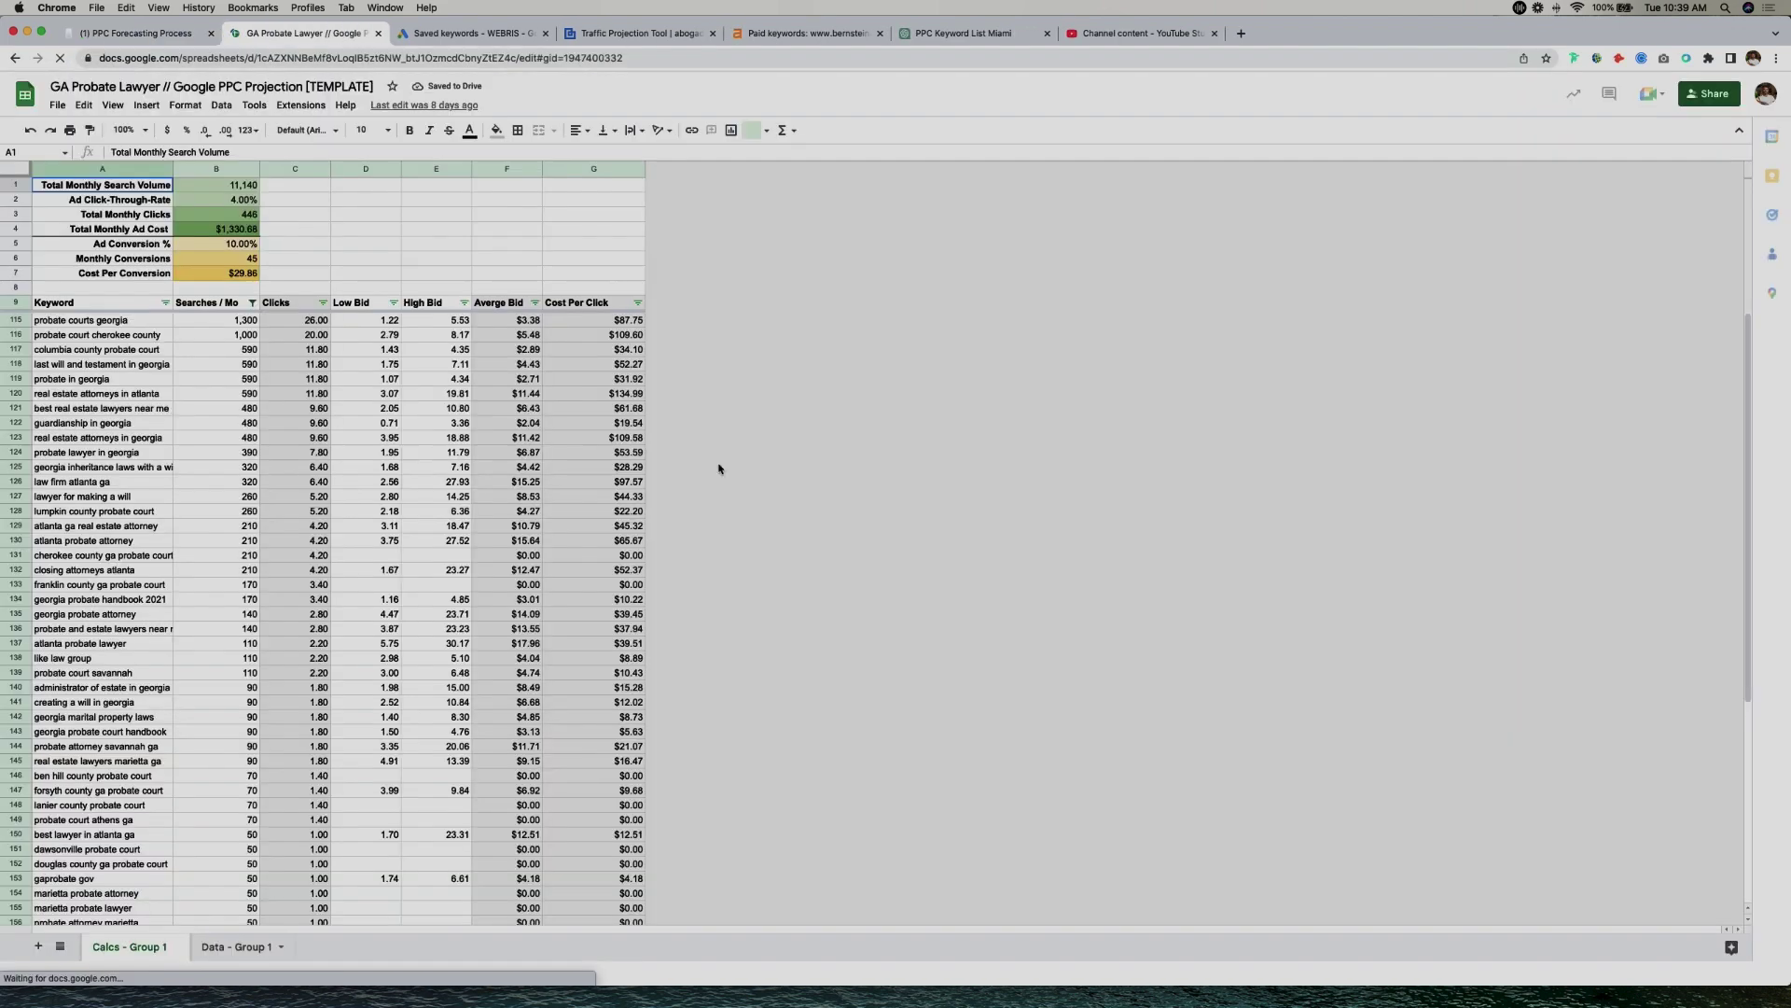
left_click(235, 947)
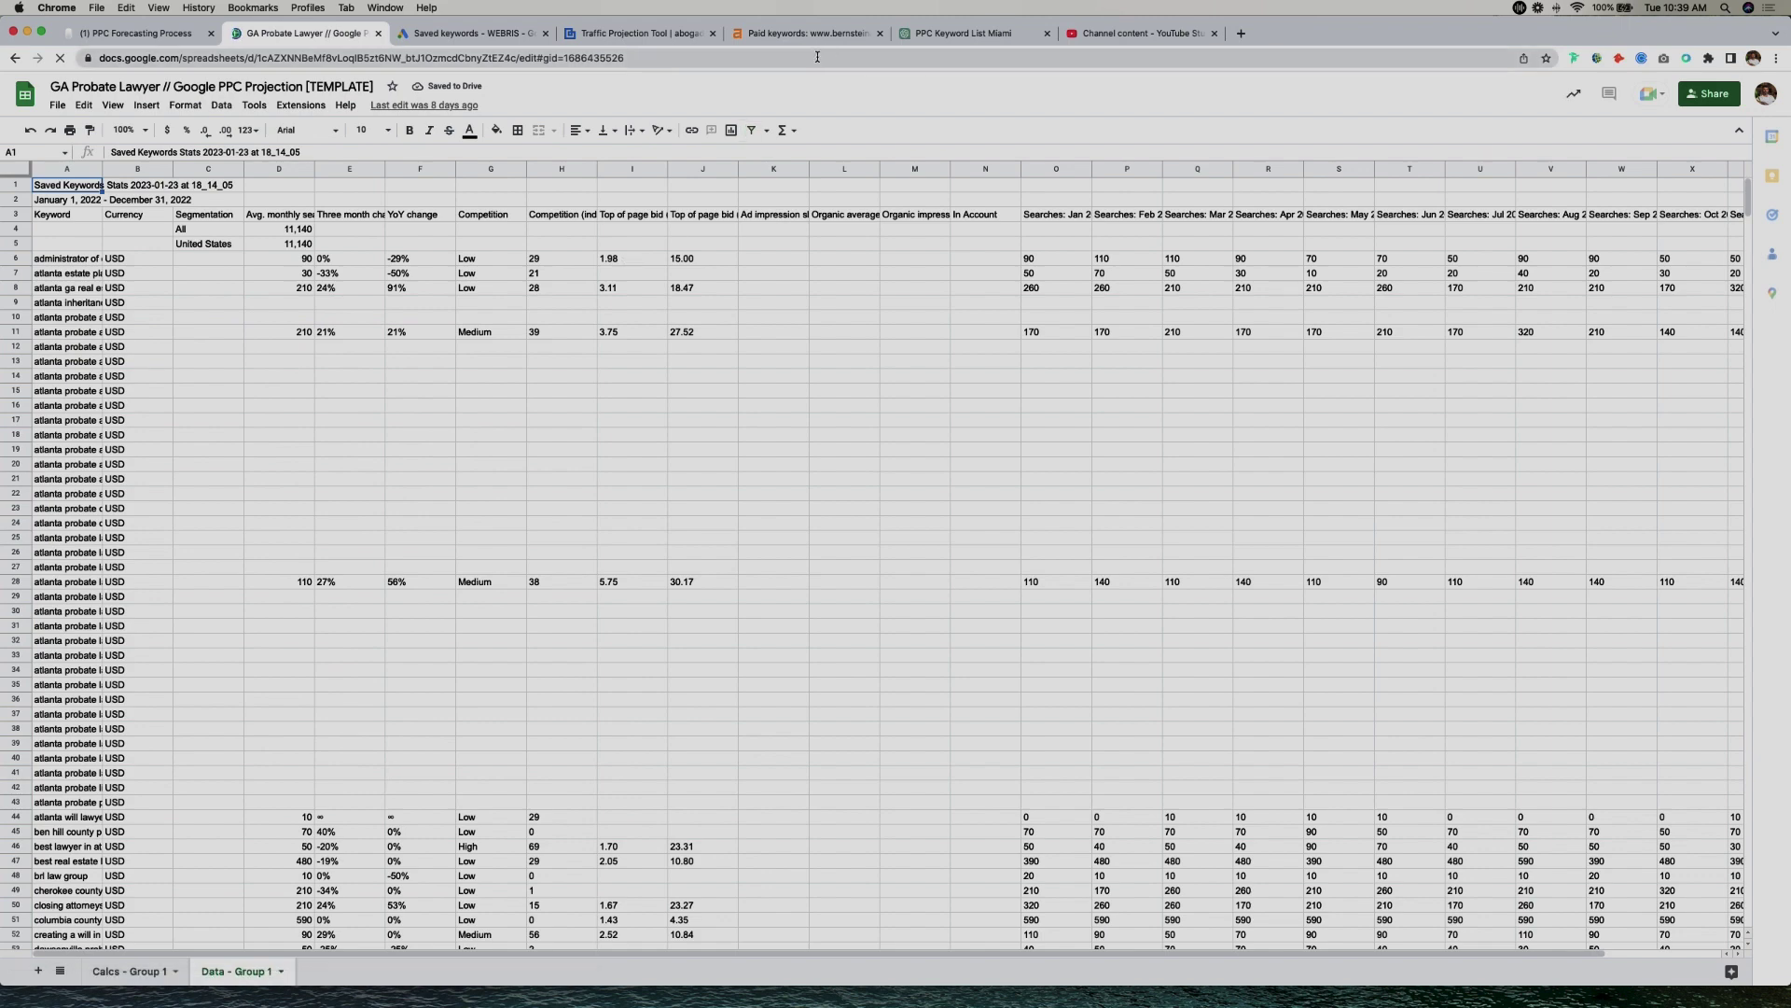
Step: Export the keyword plan's stats to Google Sheets
left_click(471, 32)
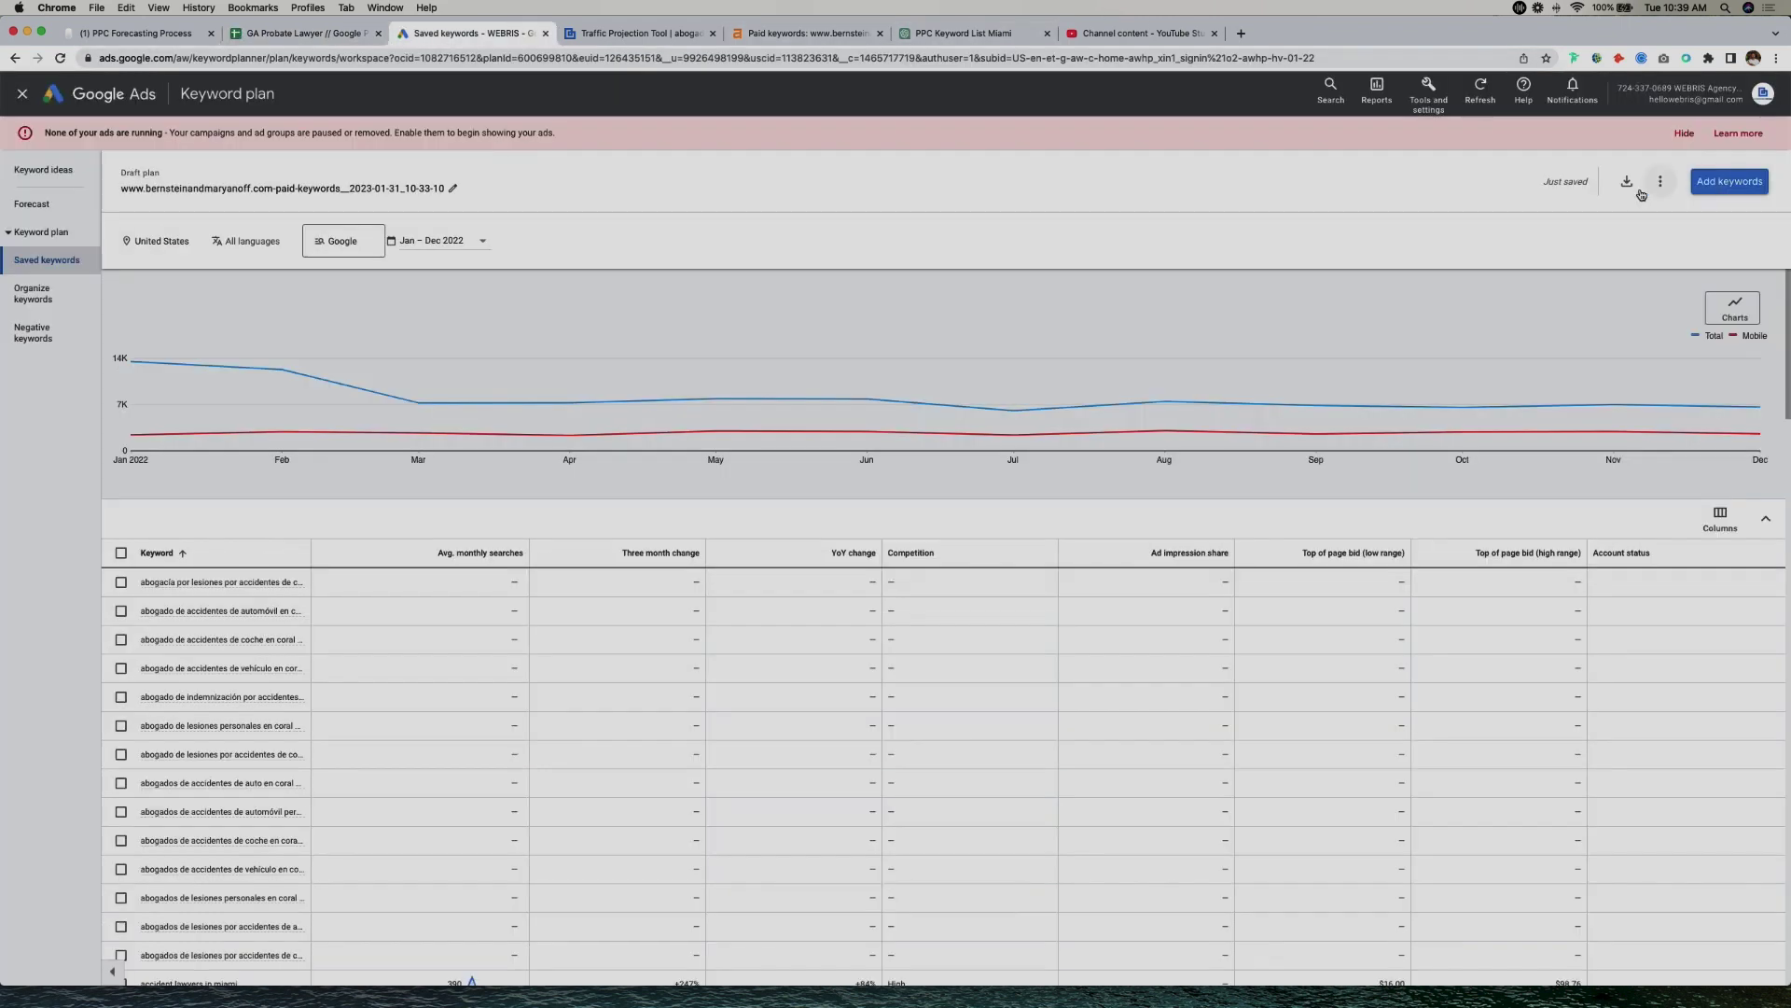
left_click(1628, 182)
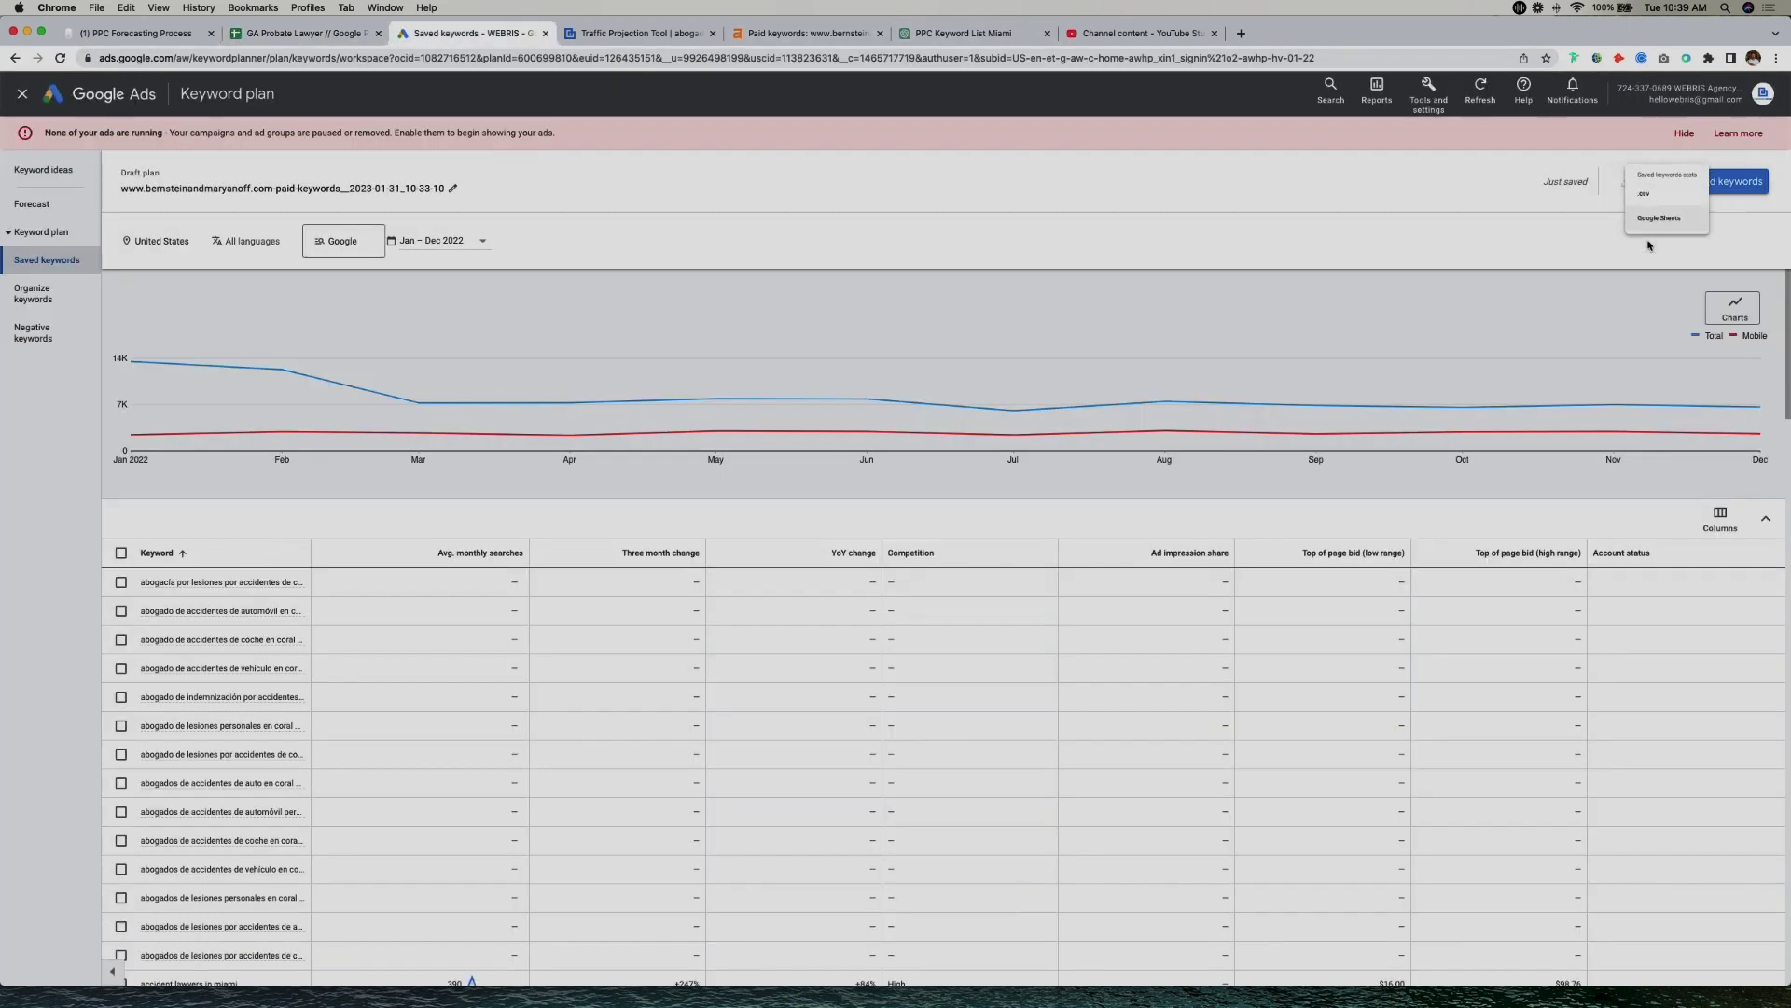
left_click(1659, 217)
left_click(994, 627)
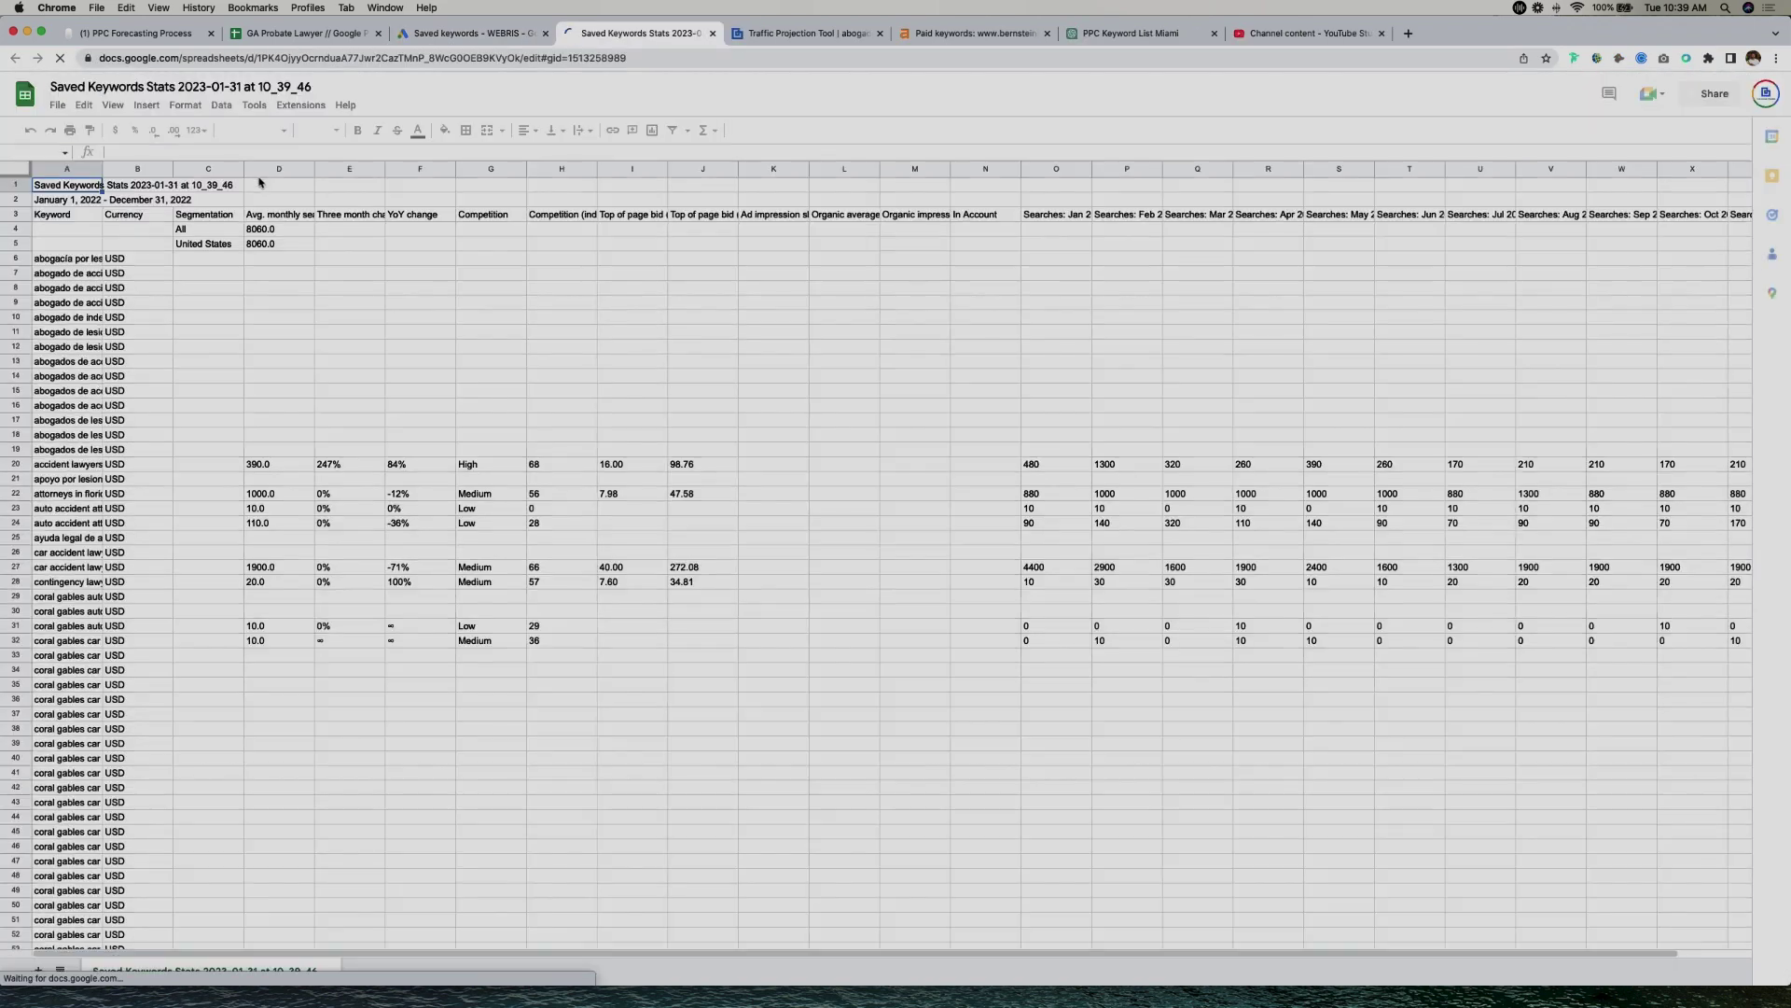
Step: Format monthly searches column D as whole numbers and copy the entire exported sheet
left_click(262, 169)
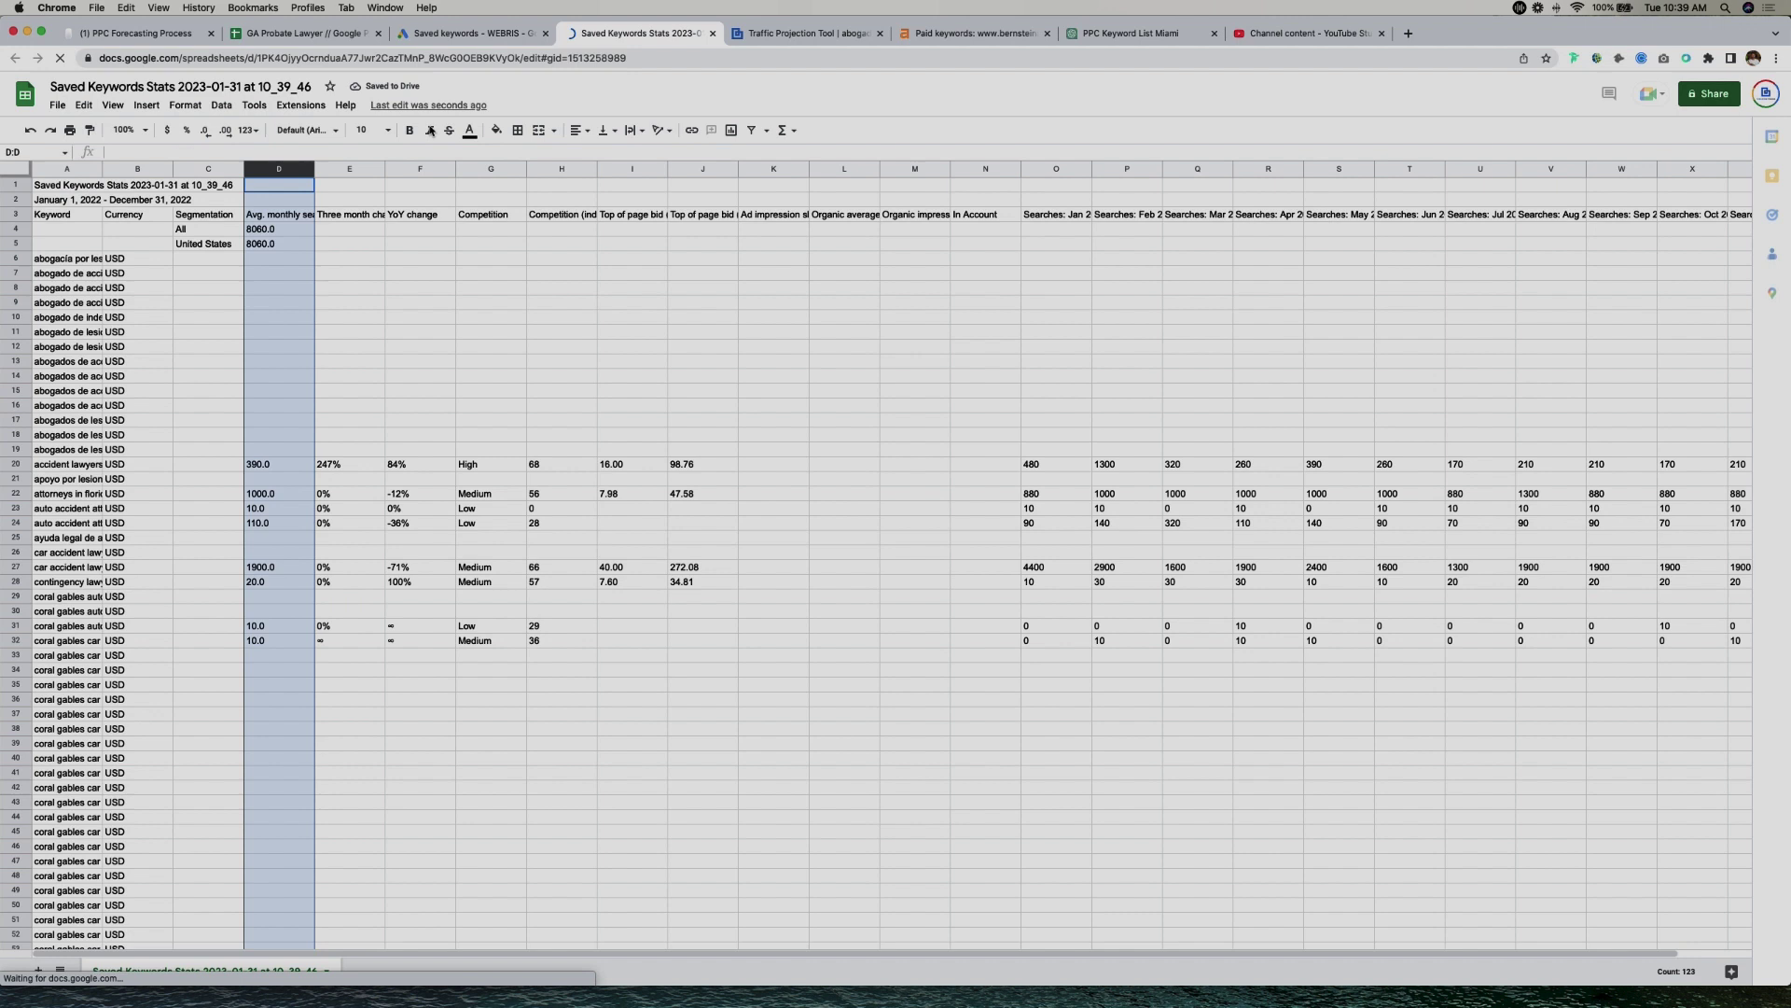
left_click(248, 130)
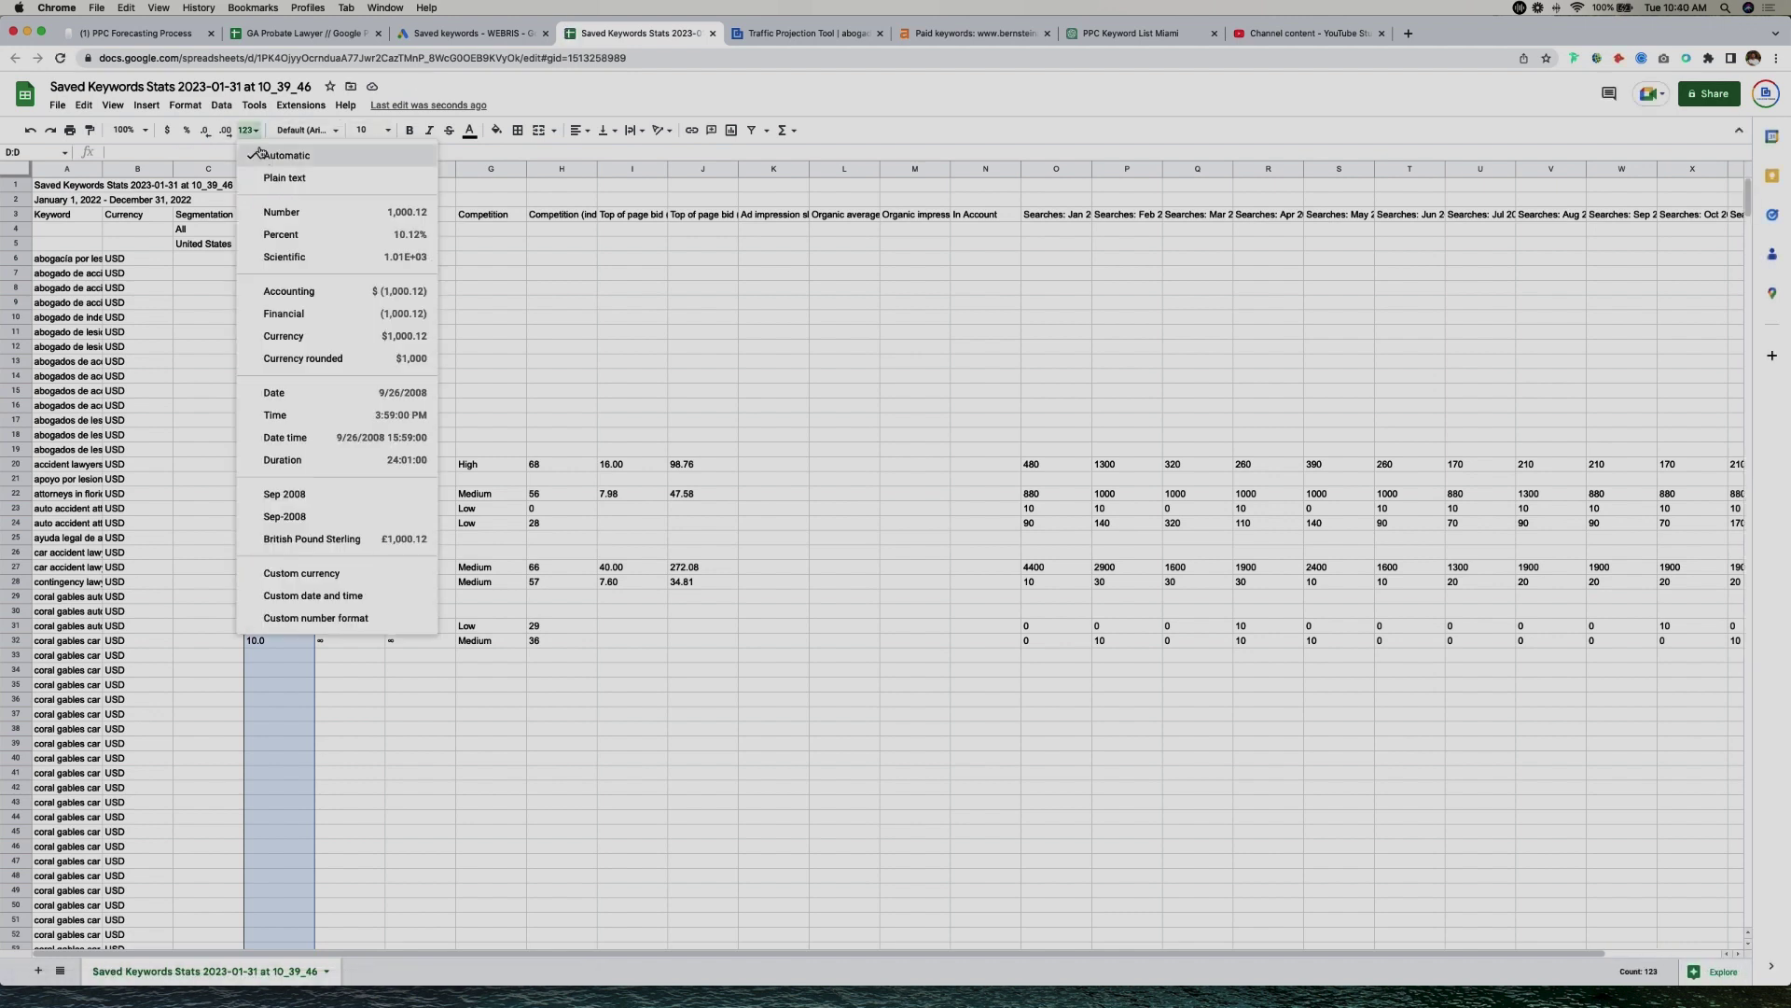
left_click(296, 209)
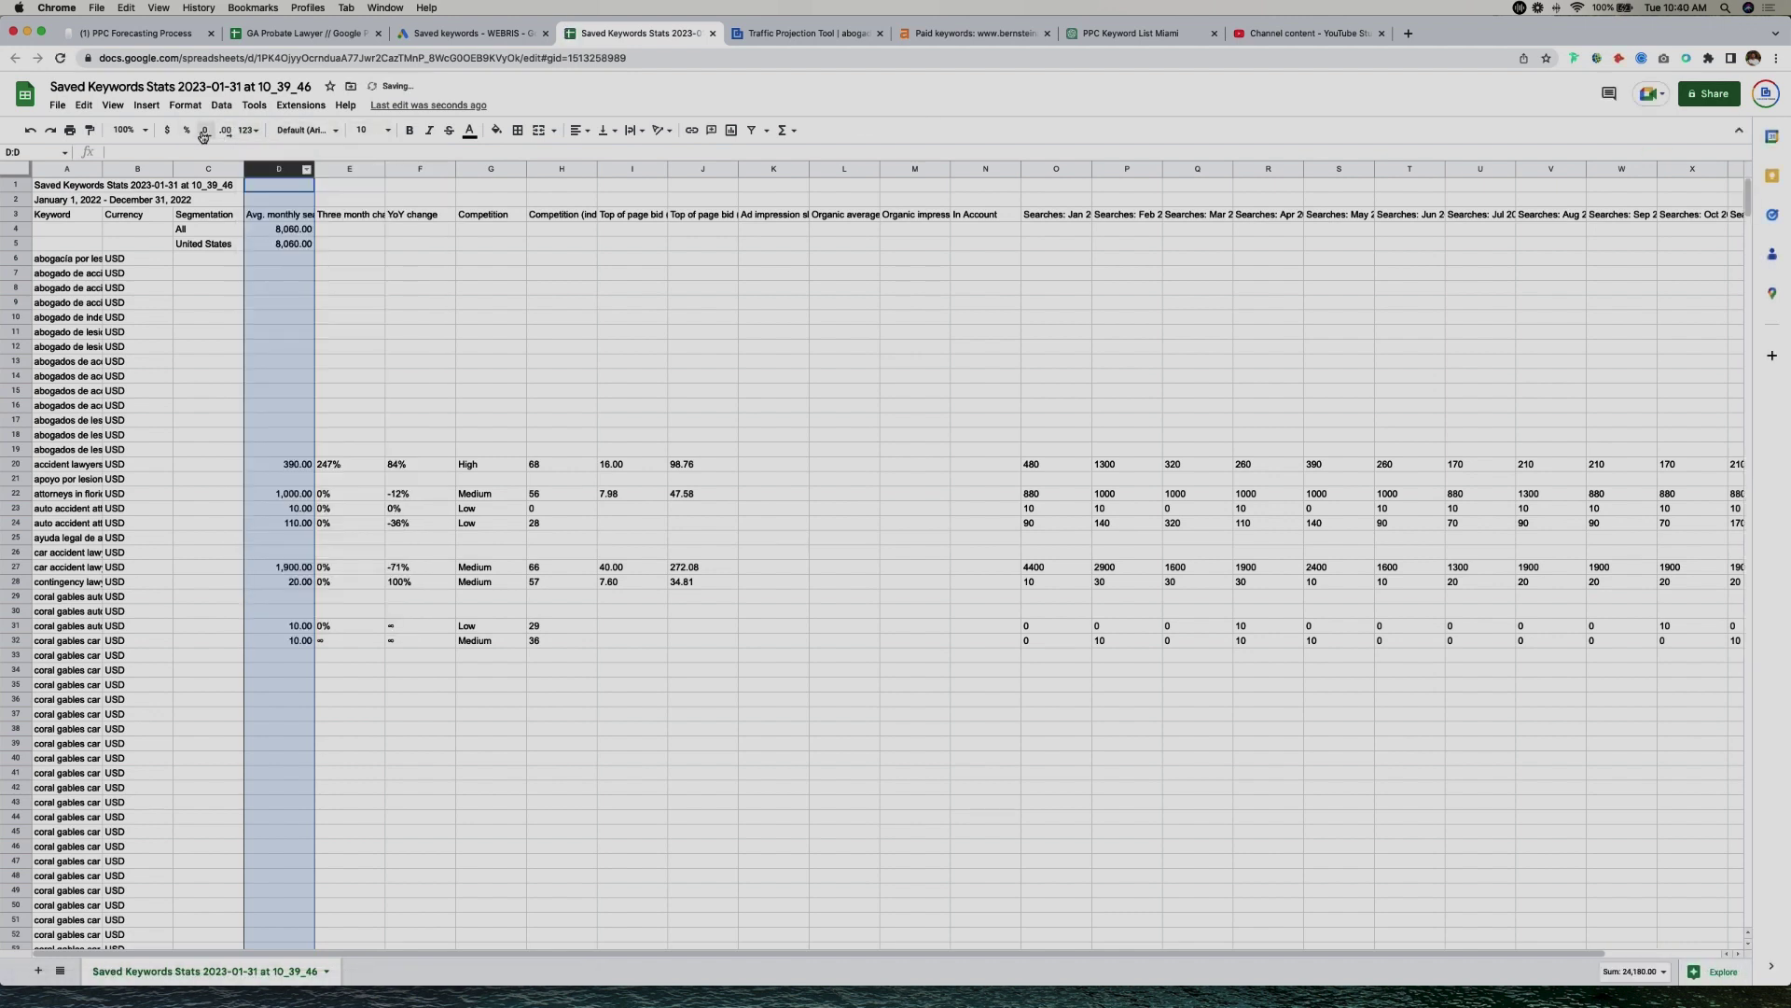
left_click(204, 130)
left_click(205, 130)
left_click(420, 284)
left_click(25, 174)
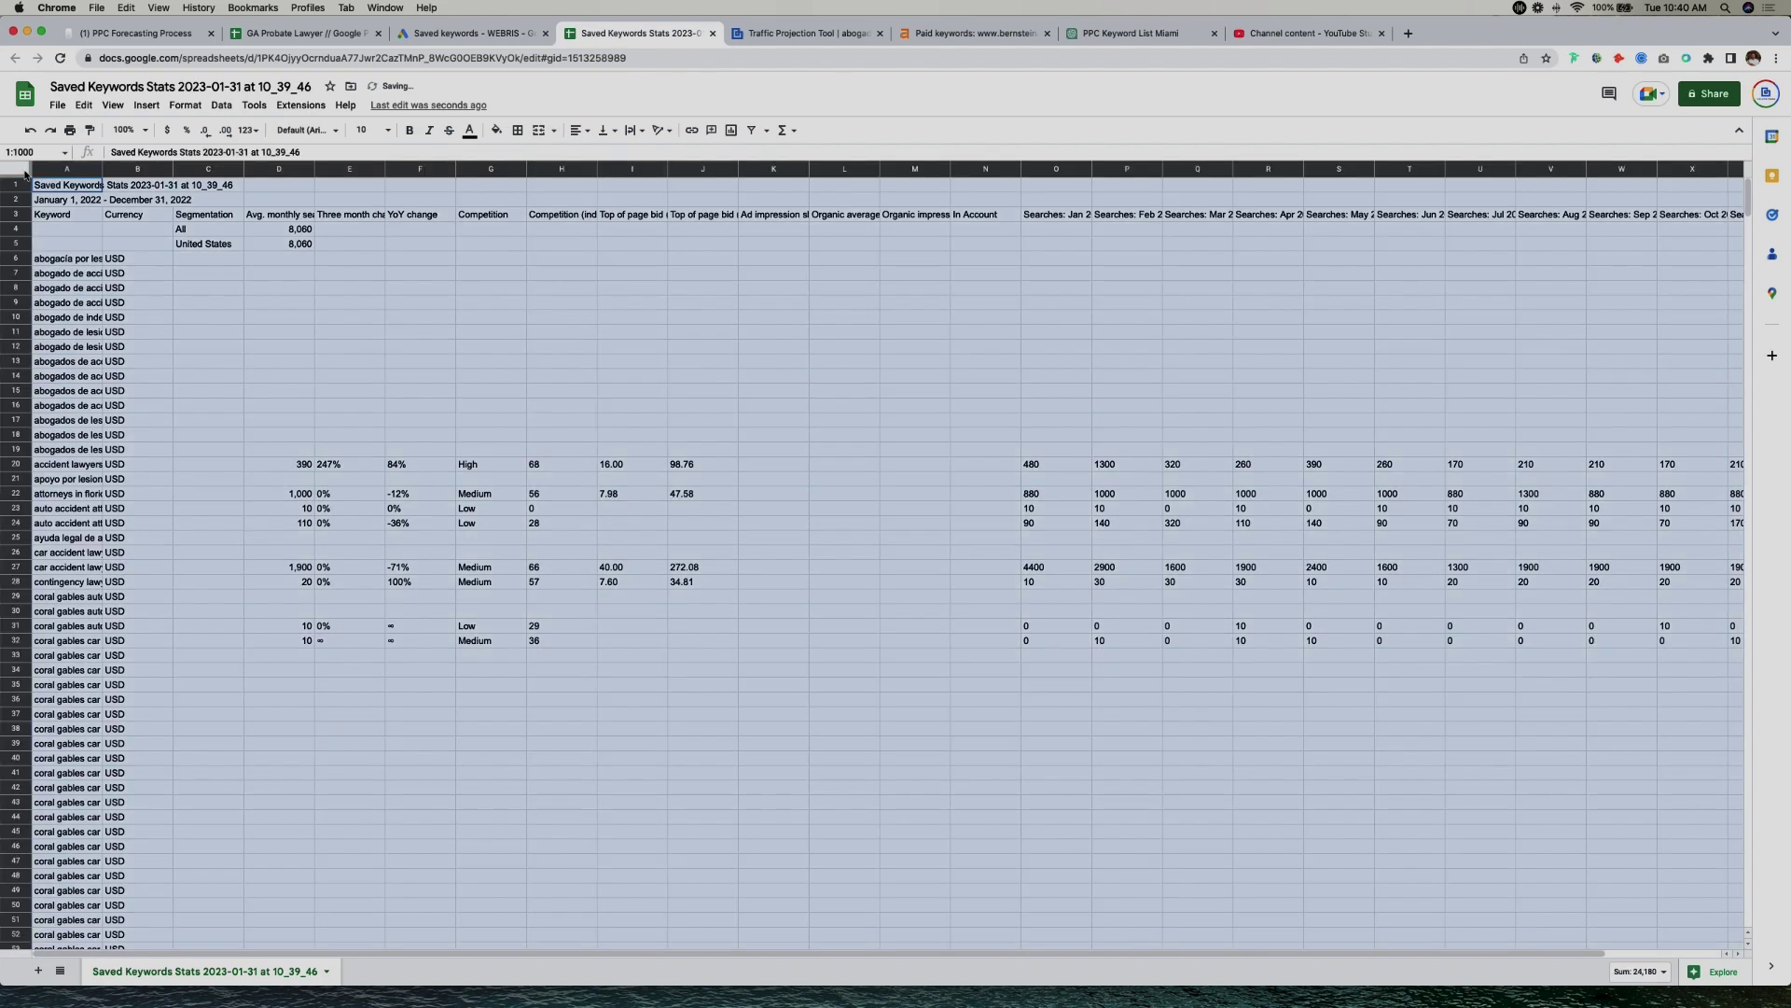
key("super+c")
left_click(294, 35)
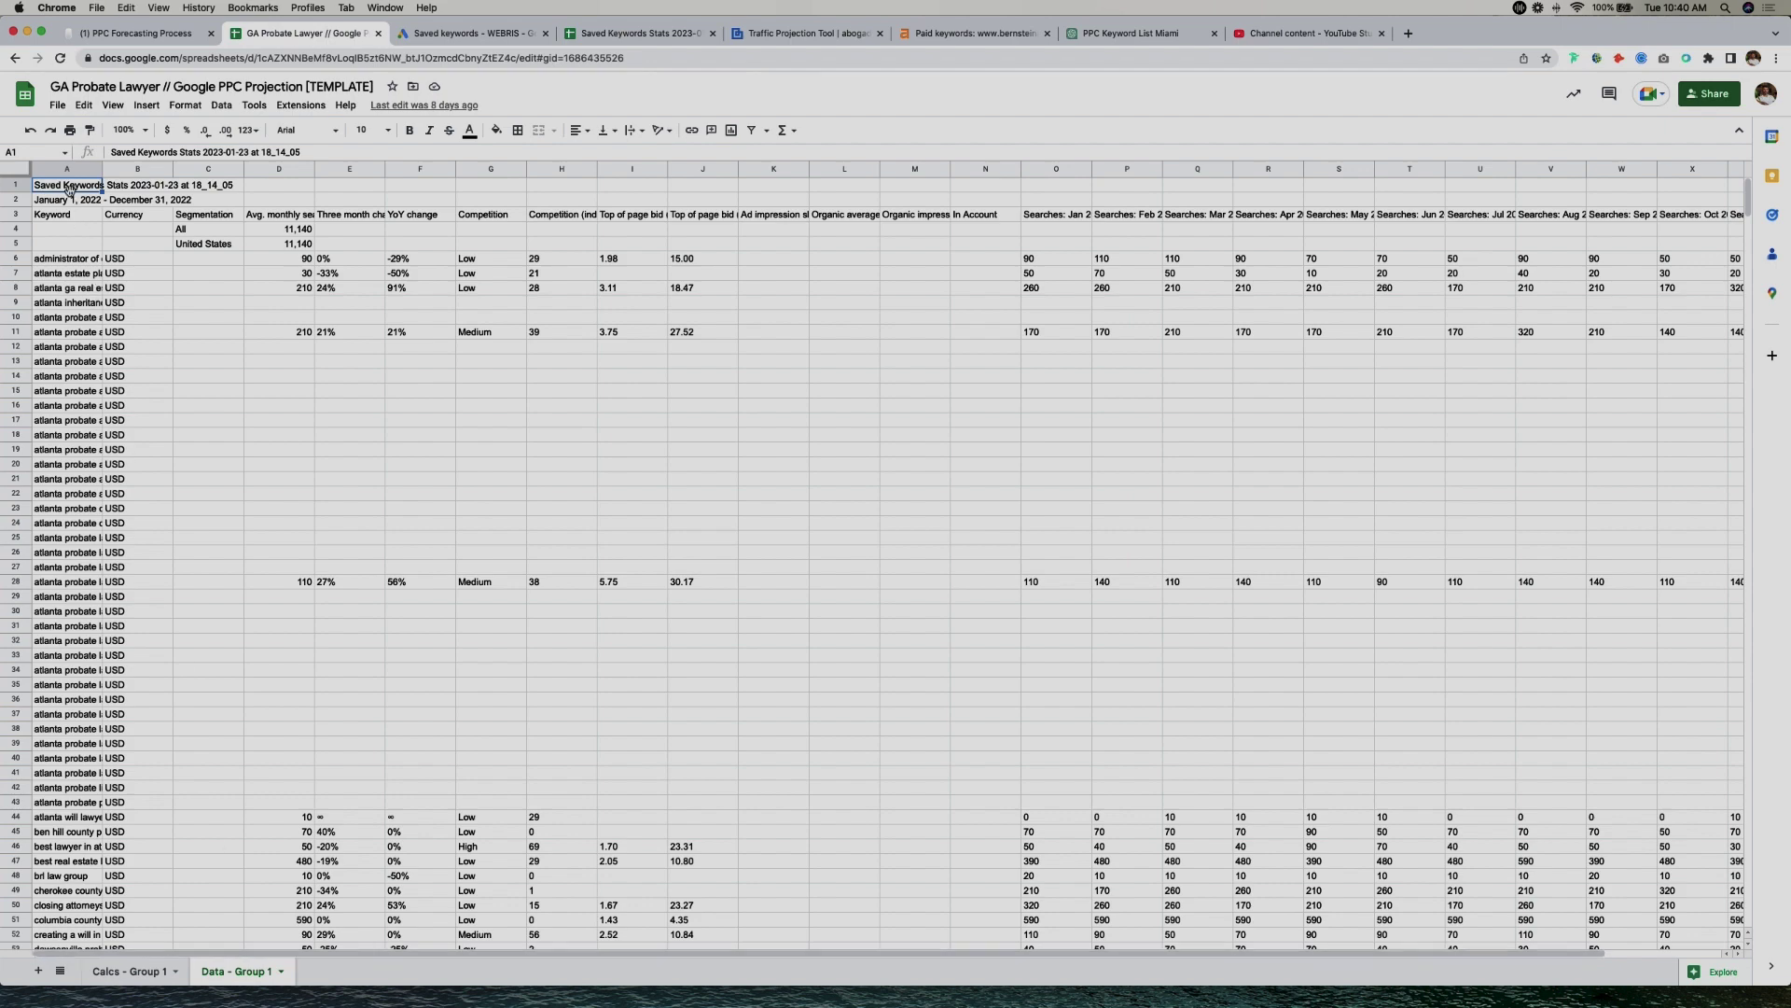
Step: On Calcs - Group 1, sort the keyword table by Searches / Mo, highest first
left_click(140, 971)
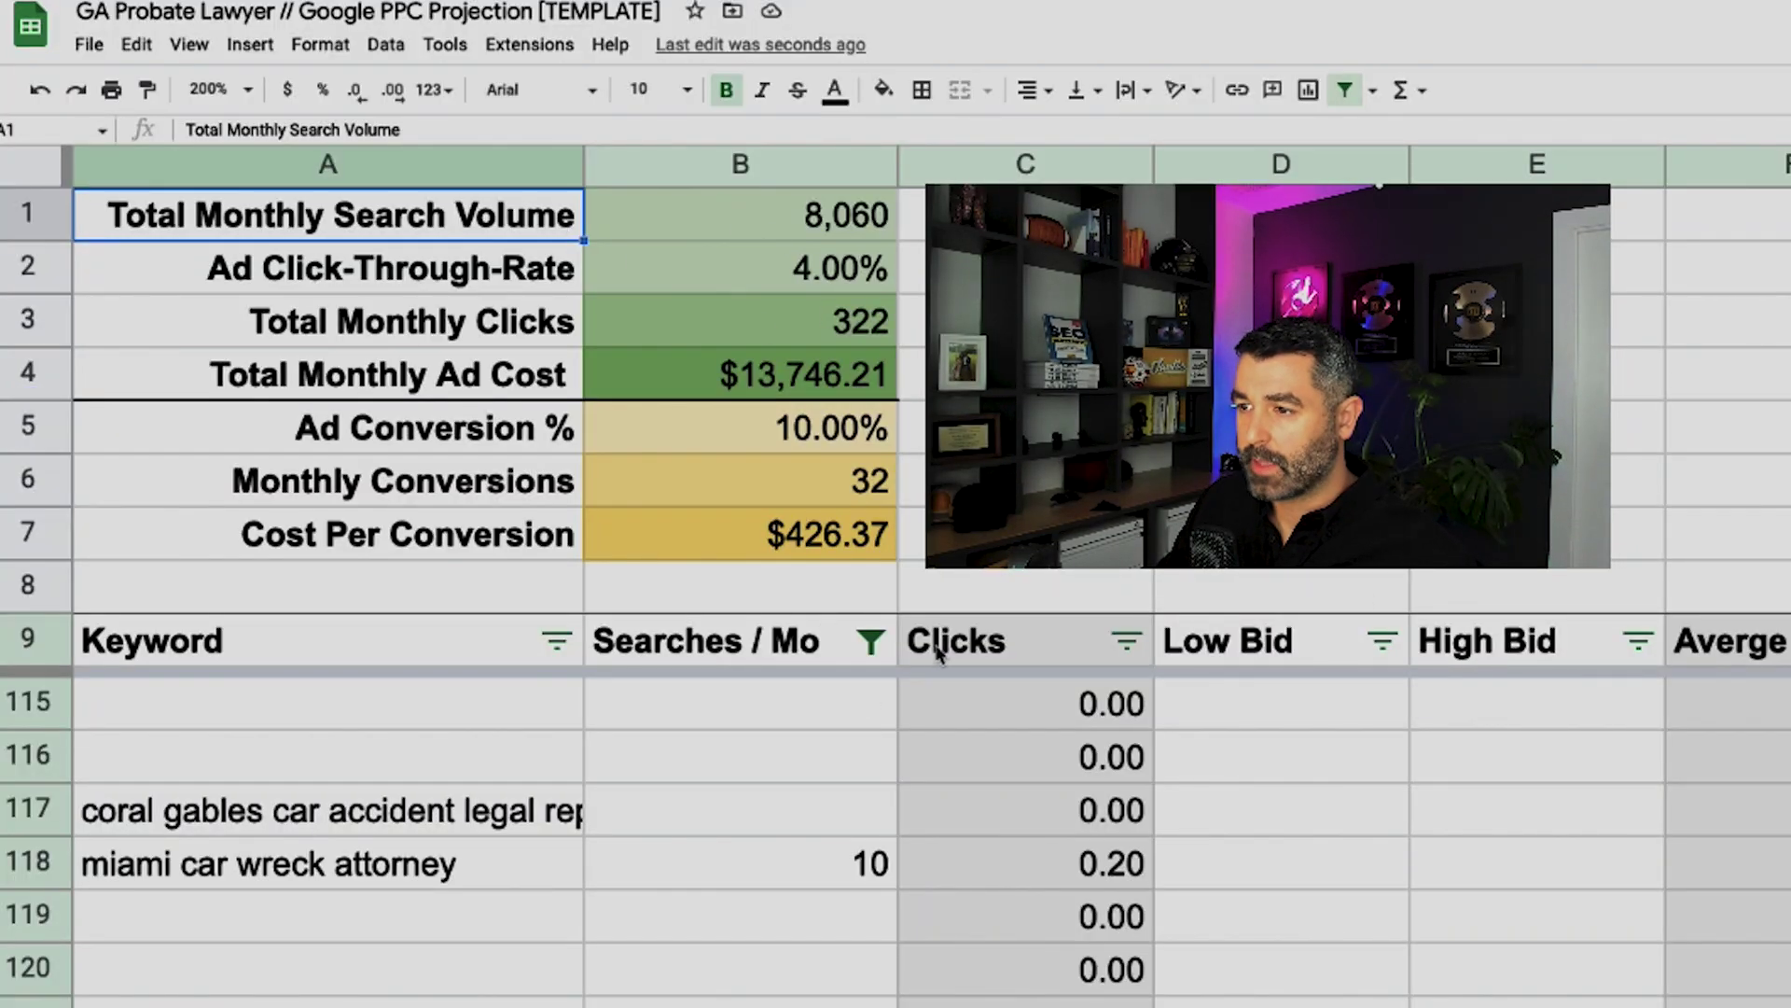
left_click(871, 641)
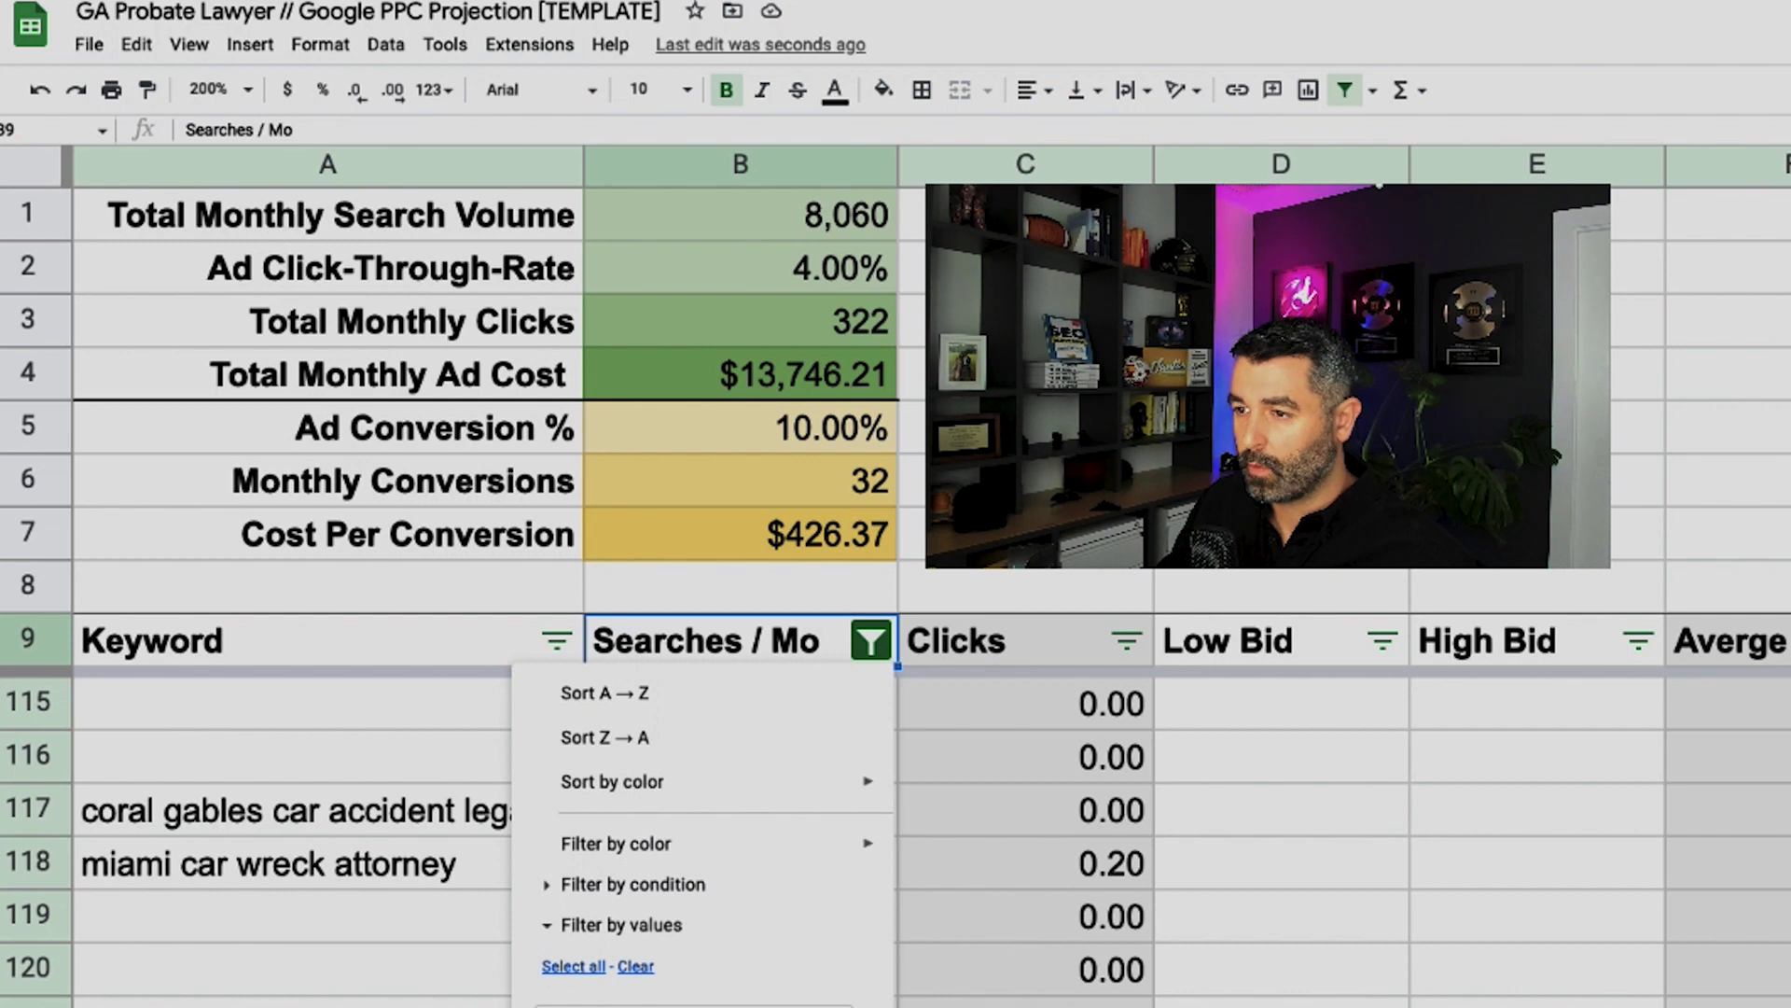
left_click(467, 916)
left_click(871, 641)
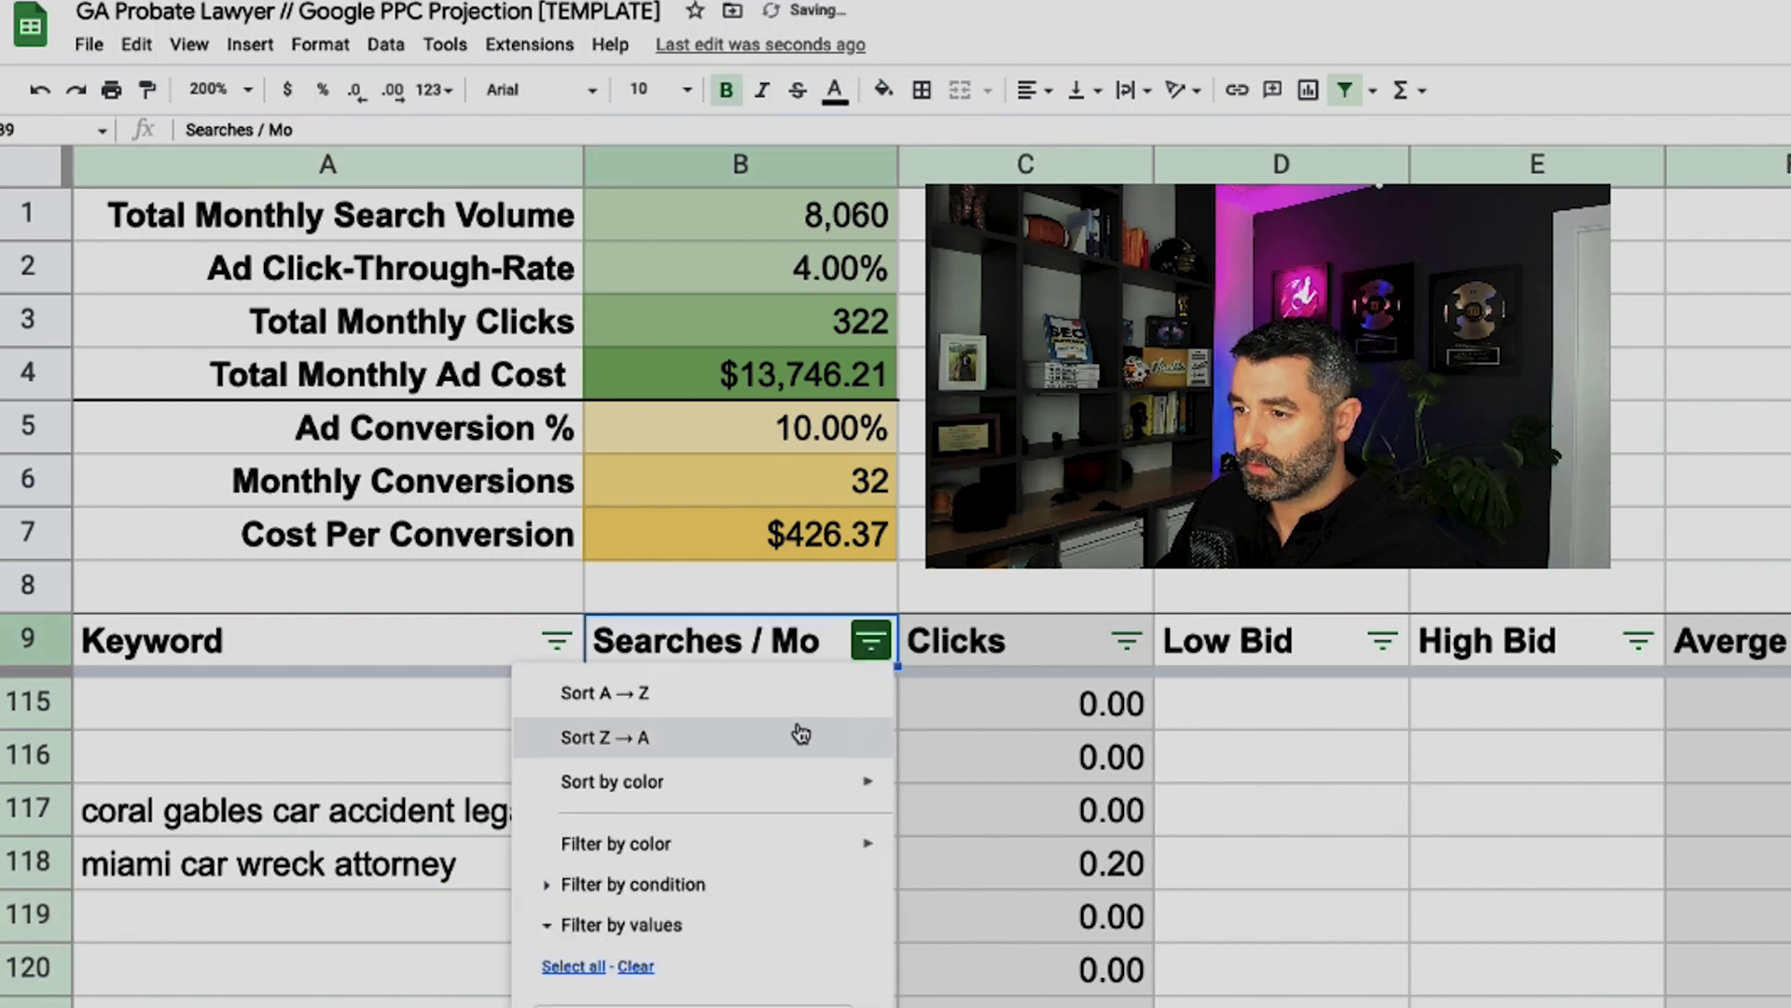
left_click(799, 731)
left_click(871, 642)
left_click(827, 739)
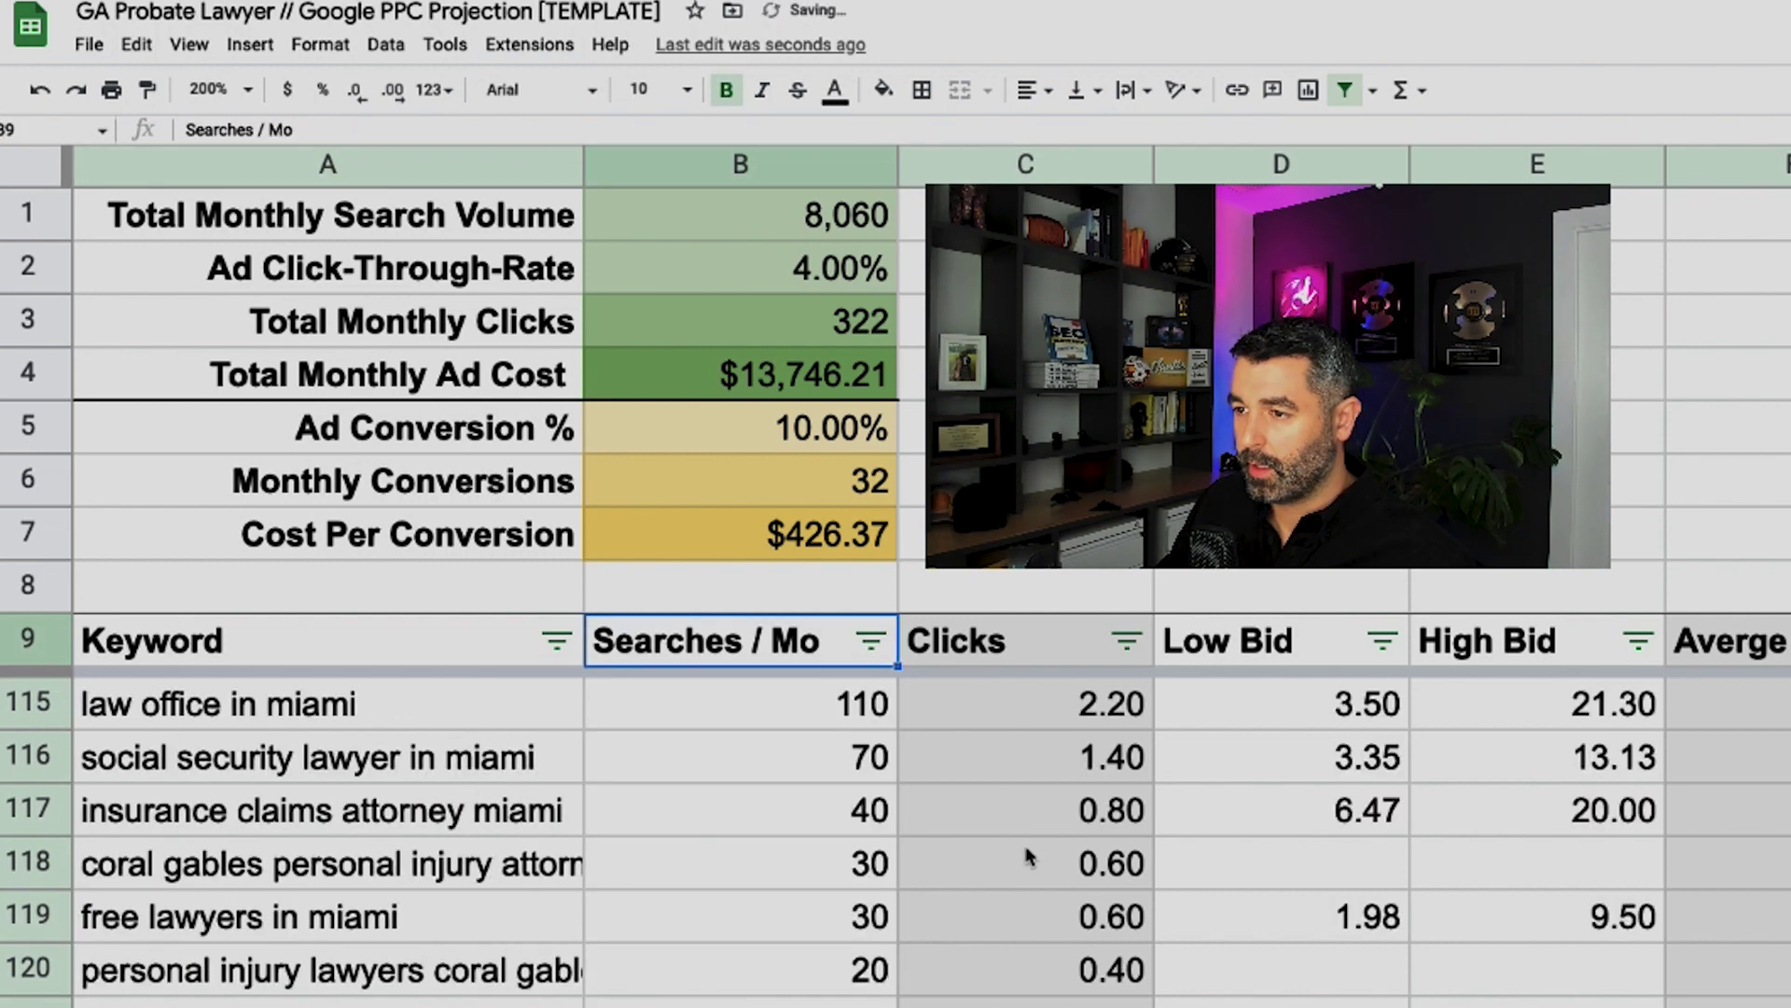
scroll(927, 807, "up", 1)
scroll(973, 895, "down", 5)
scroll(973, 895, "down", 20)
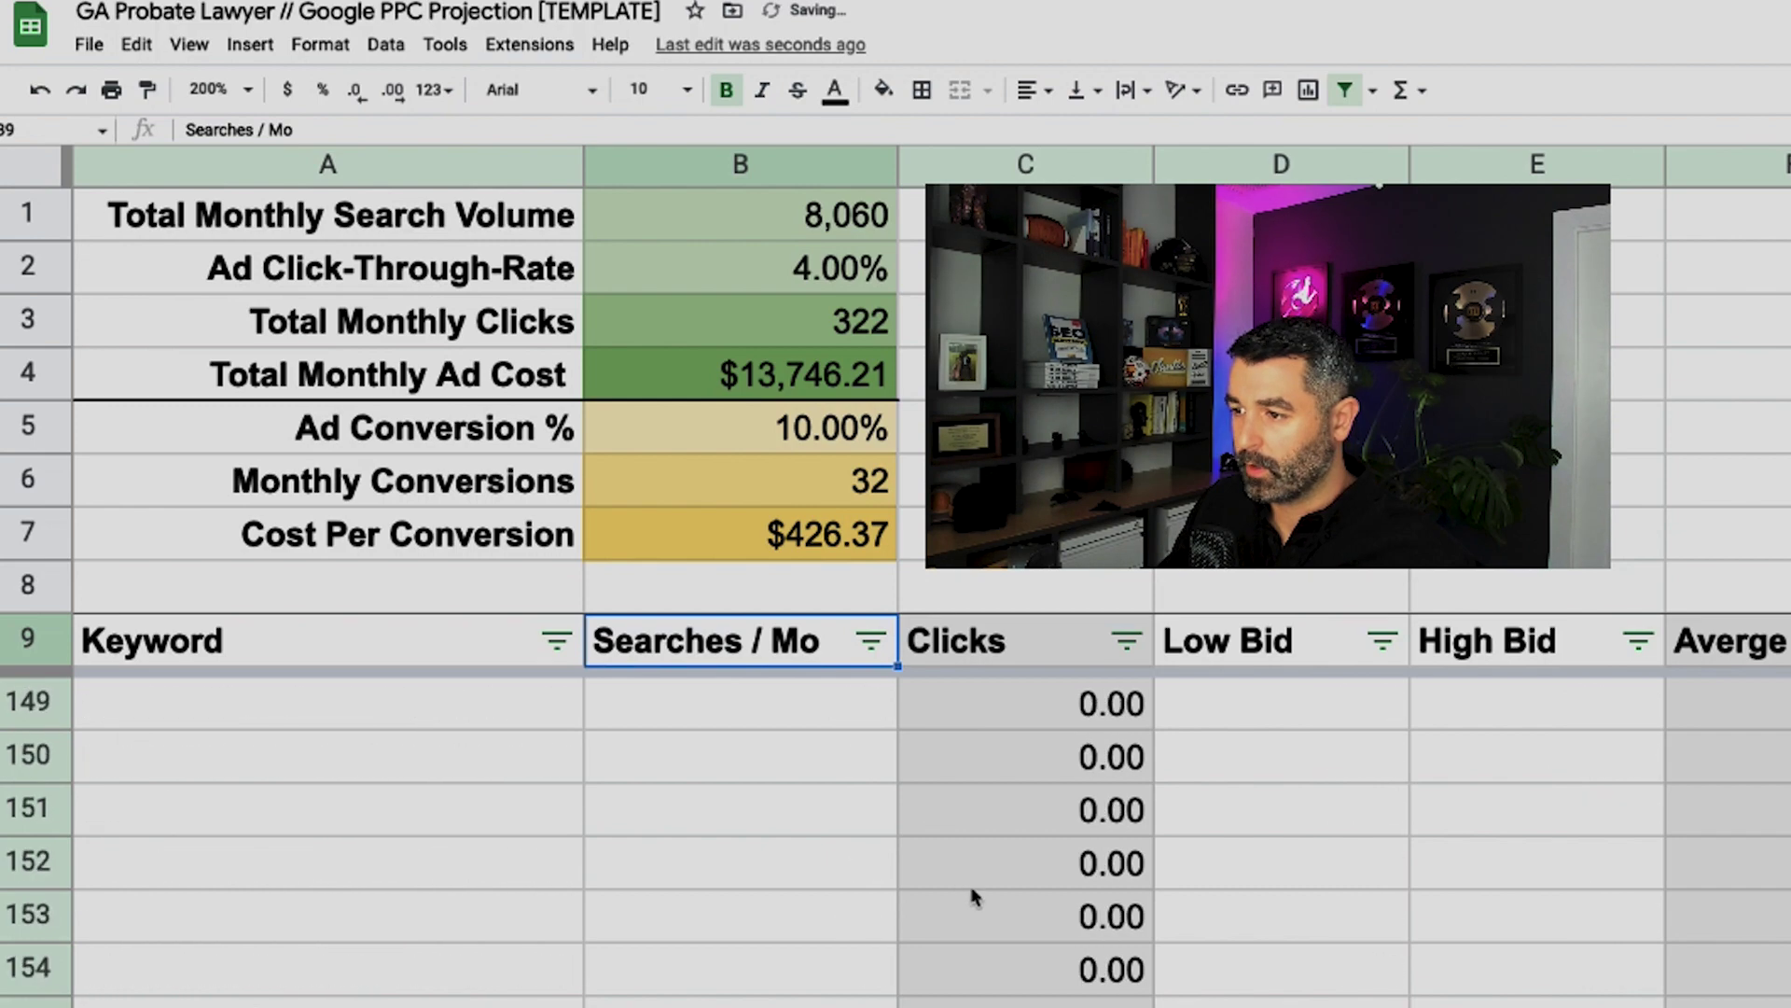
scroll(972, 894, "down", 20)
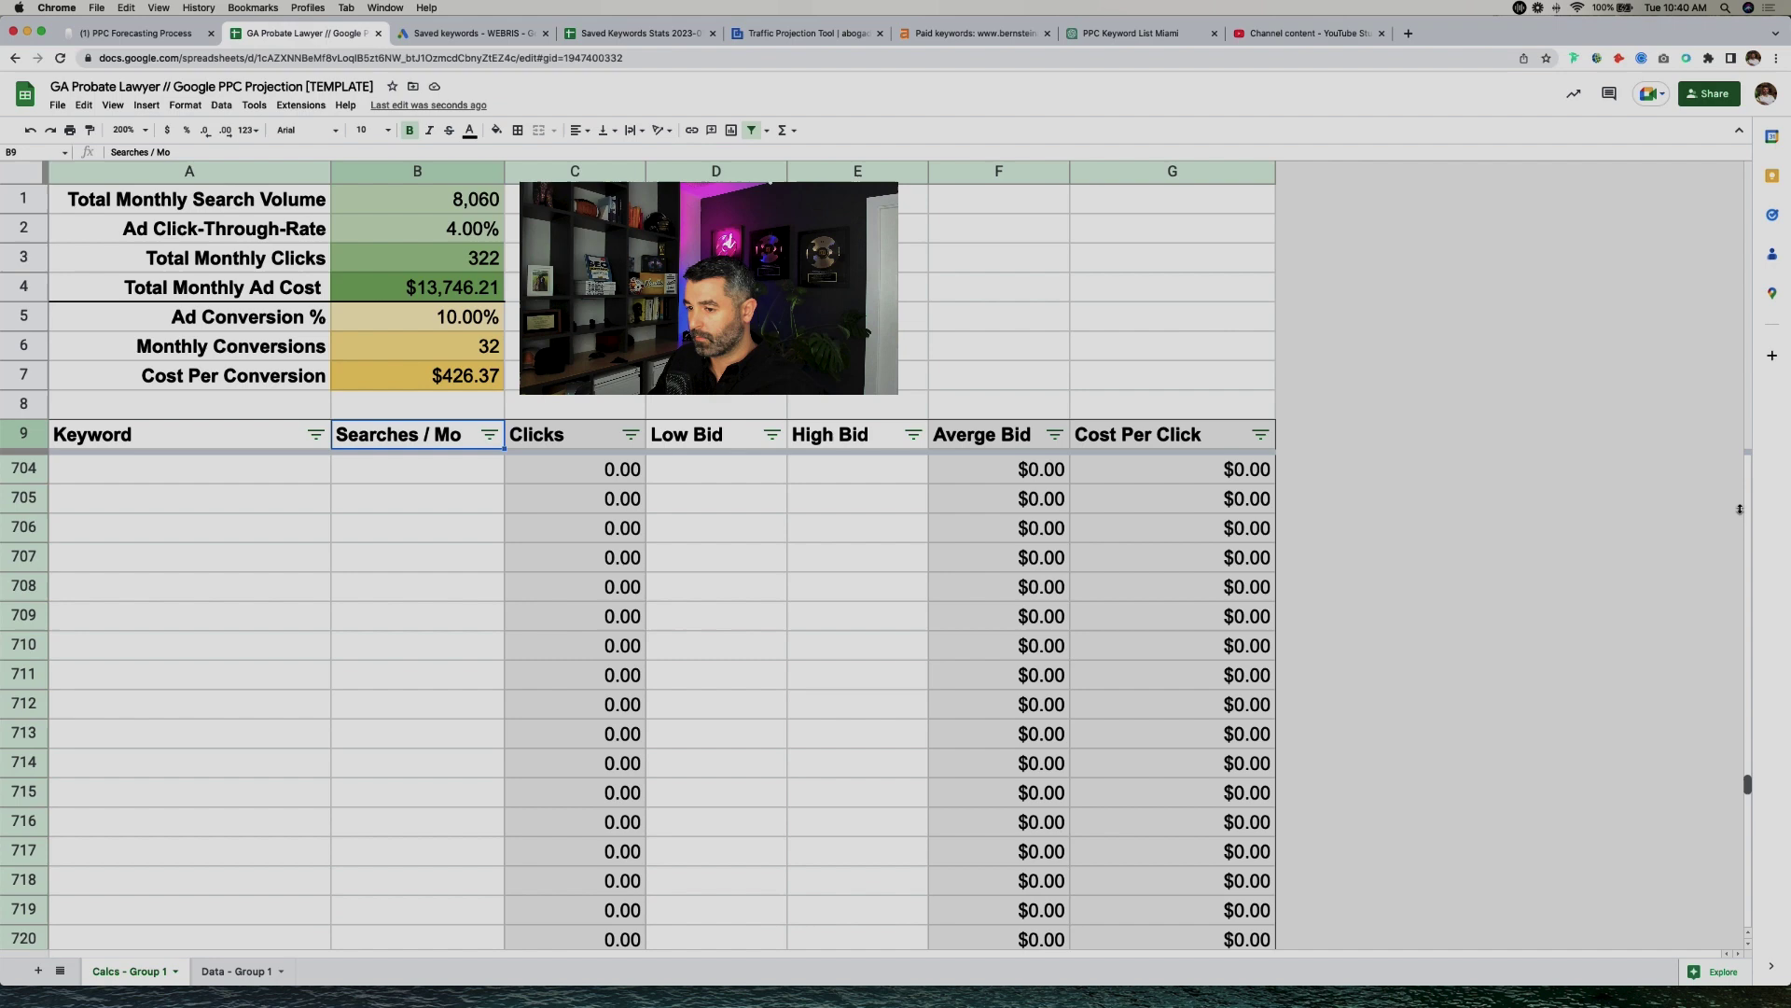
left_click_drag(1748, 670, 1747, 463)
scroll(396, 608, "down", 20)
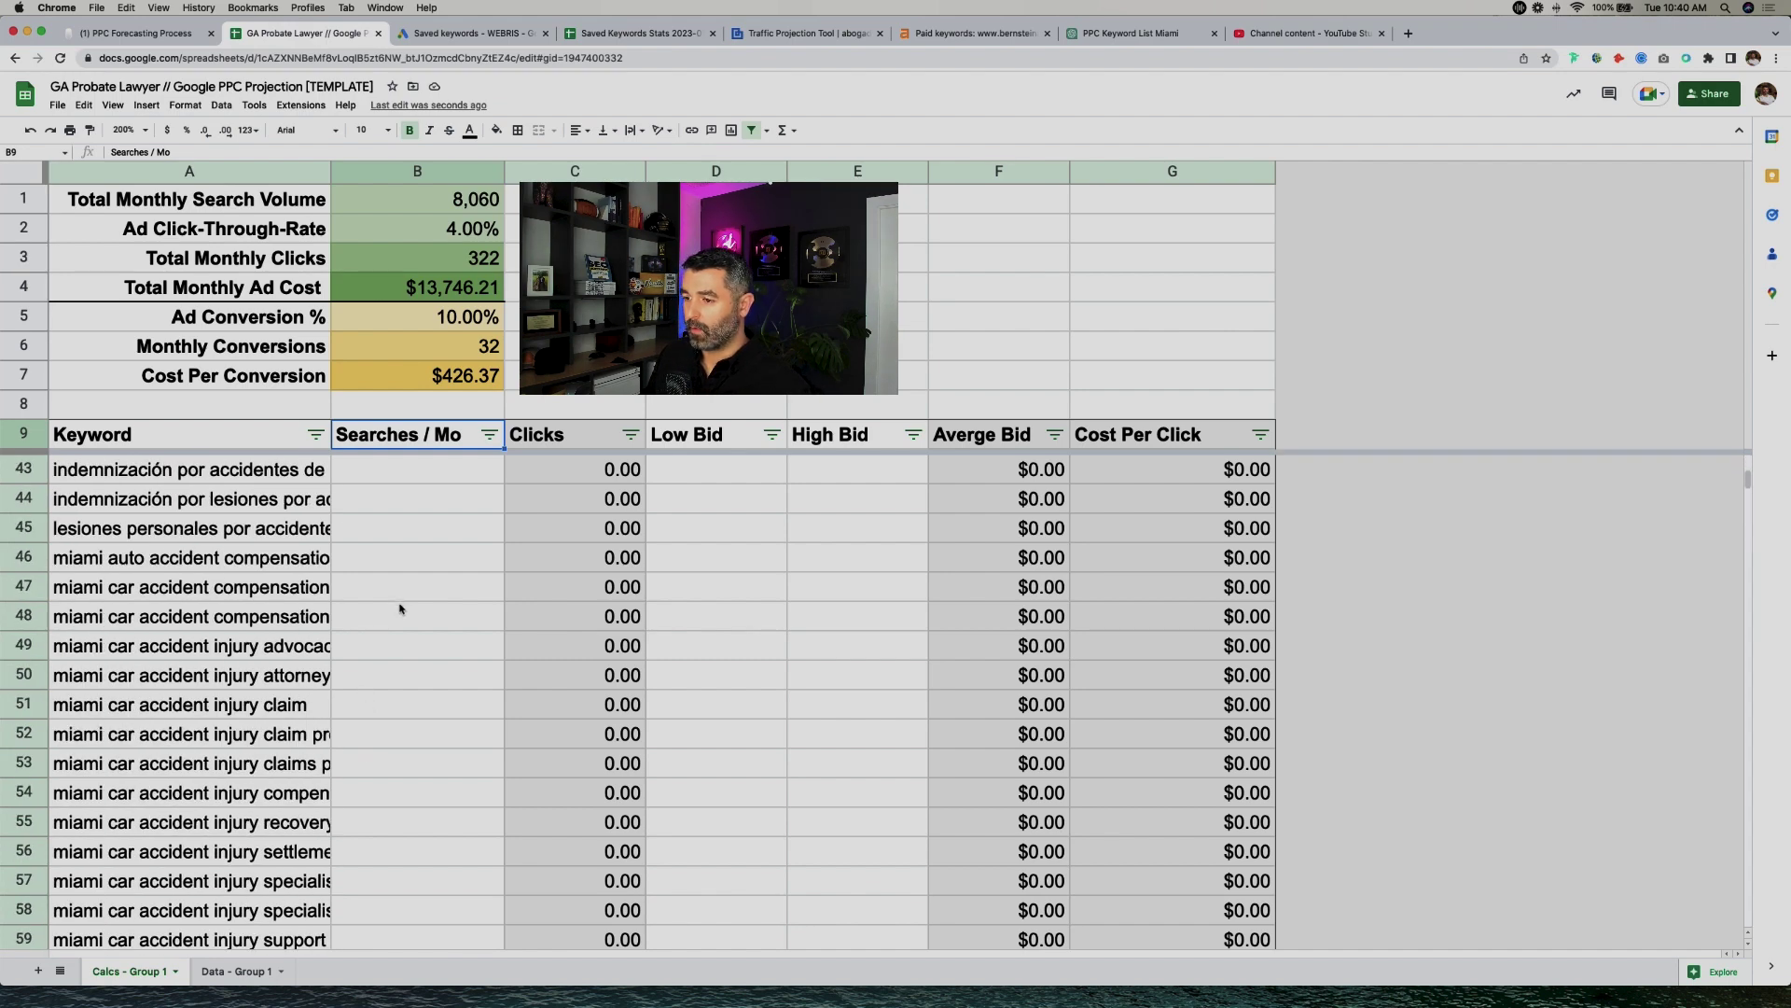
scroll(400, 607, "up", 20)
Step: Re-sort Searches / Mo lowest first, leaving keywords without search data at the bottom
left_click(489, 435)
left_click(468, 466)
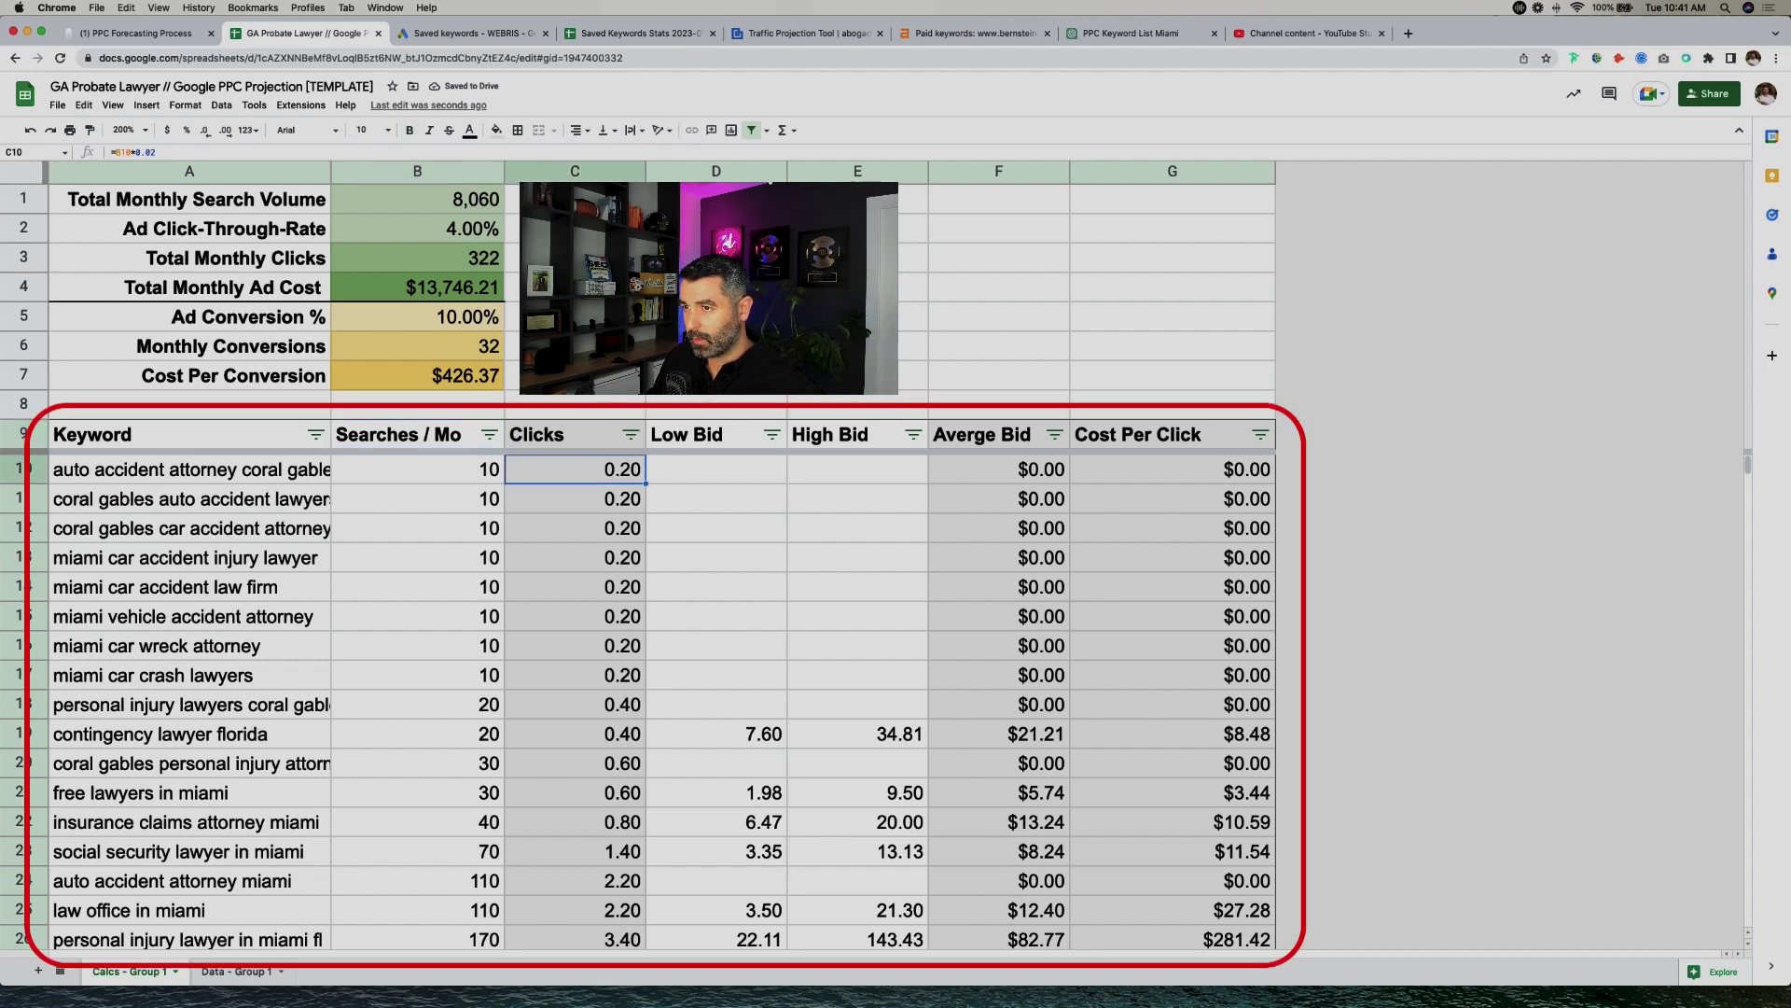
left_click(717, 317)
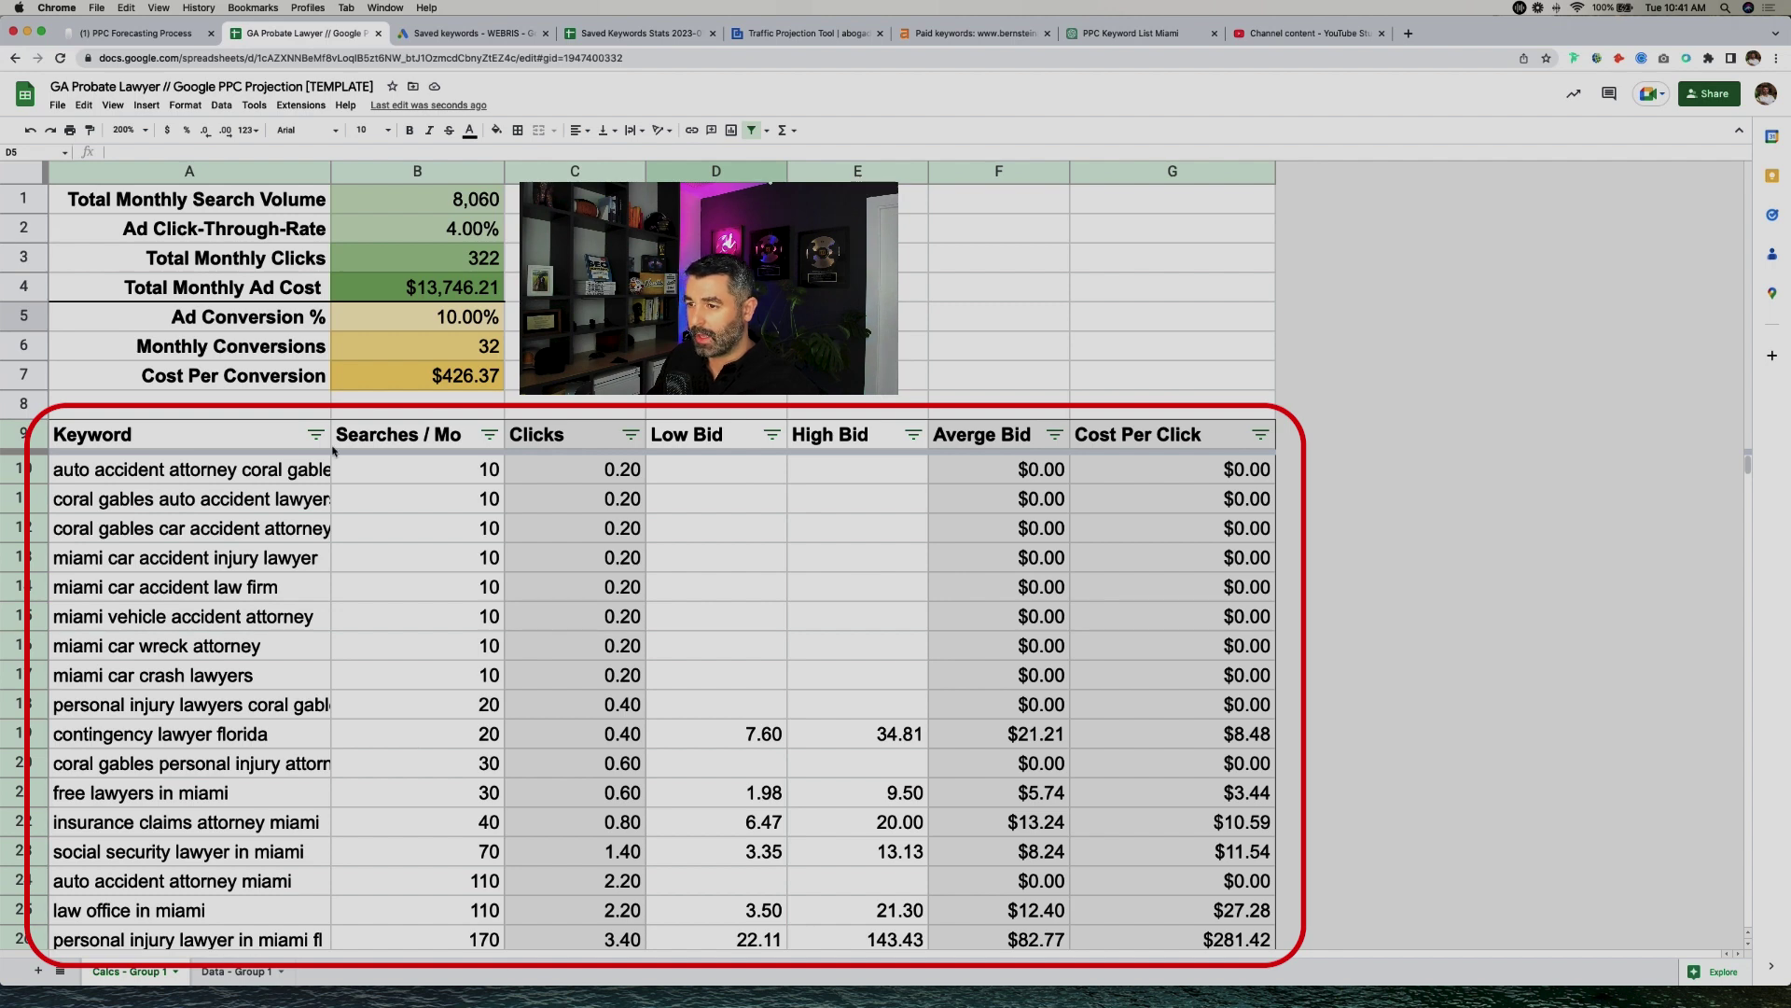
scroll(420, 486, "down", 7)
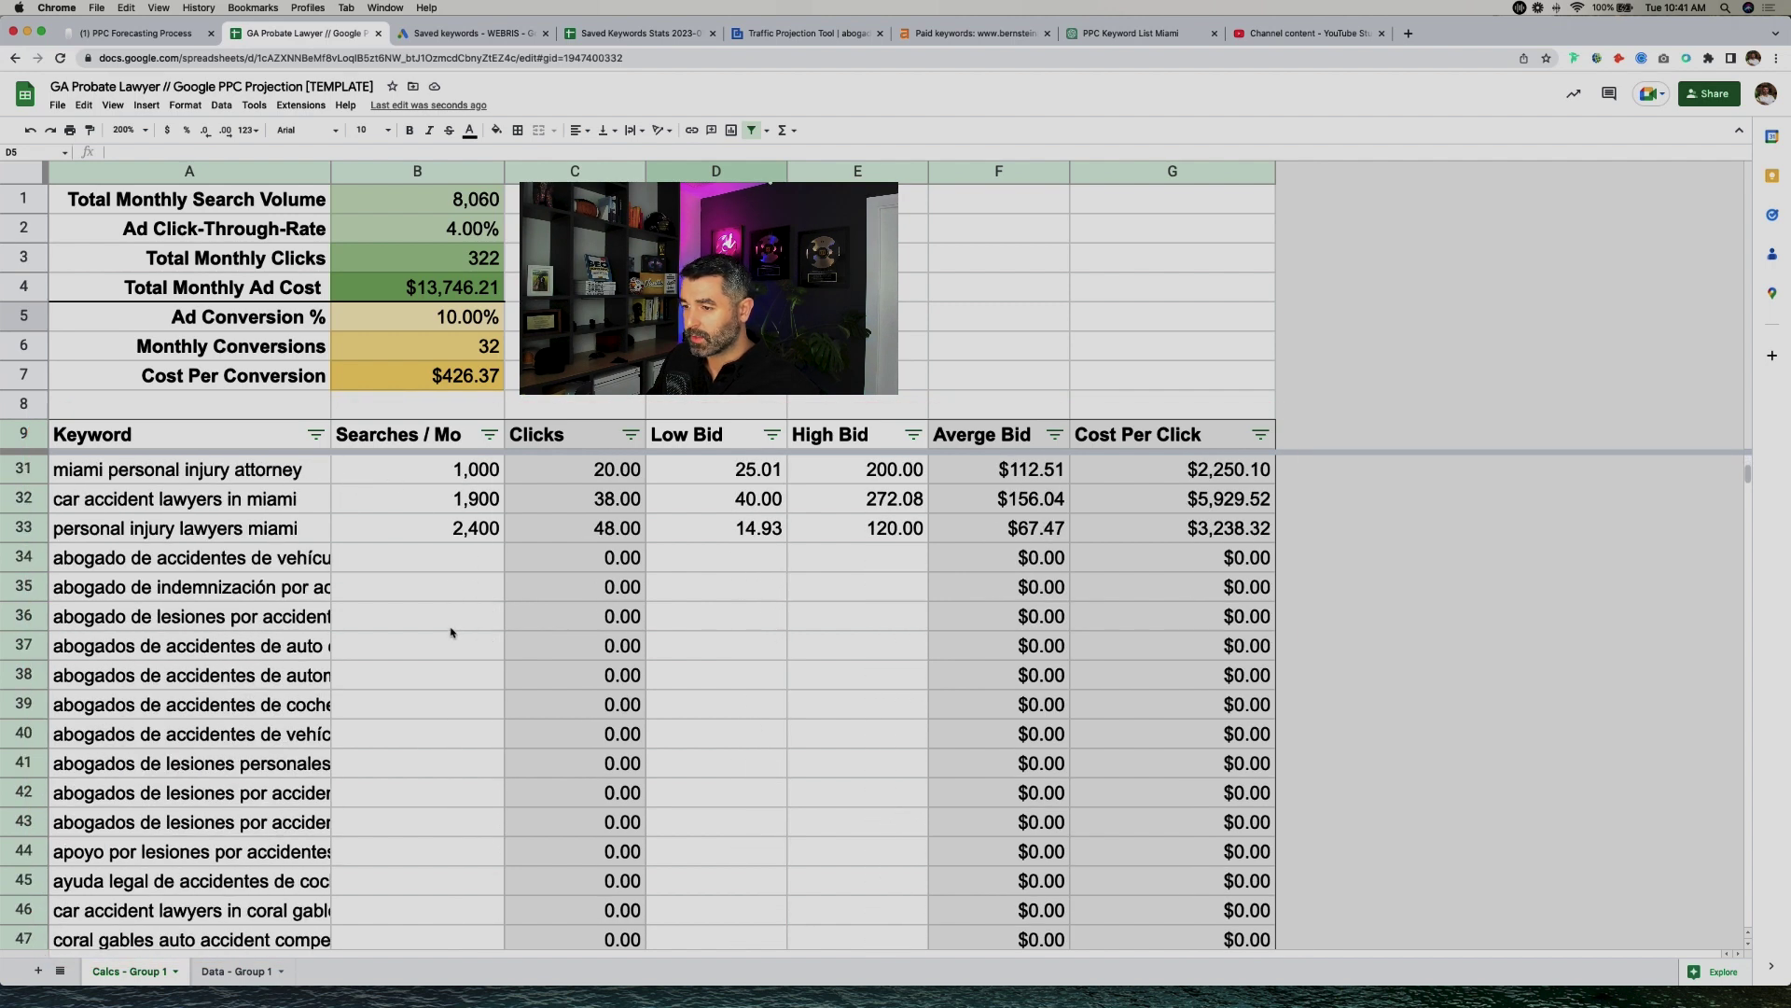
scroll(416, 584, "down", 20)
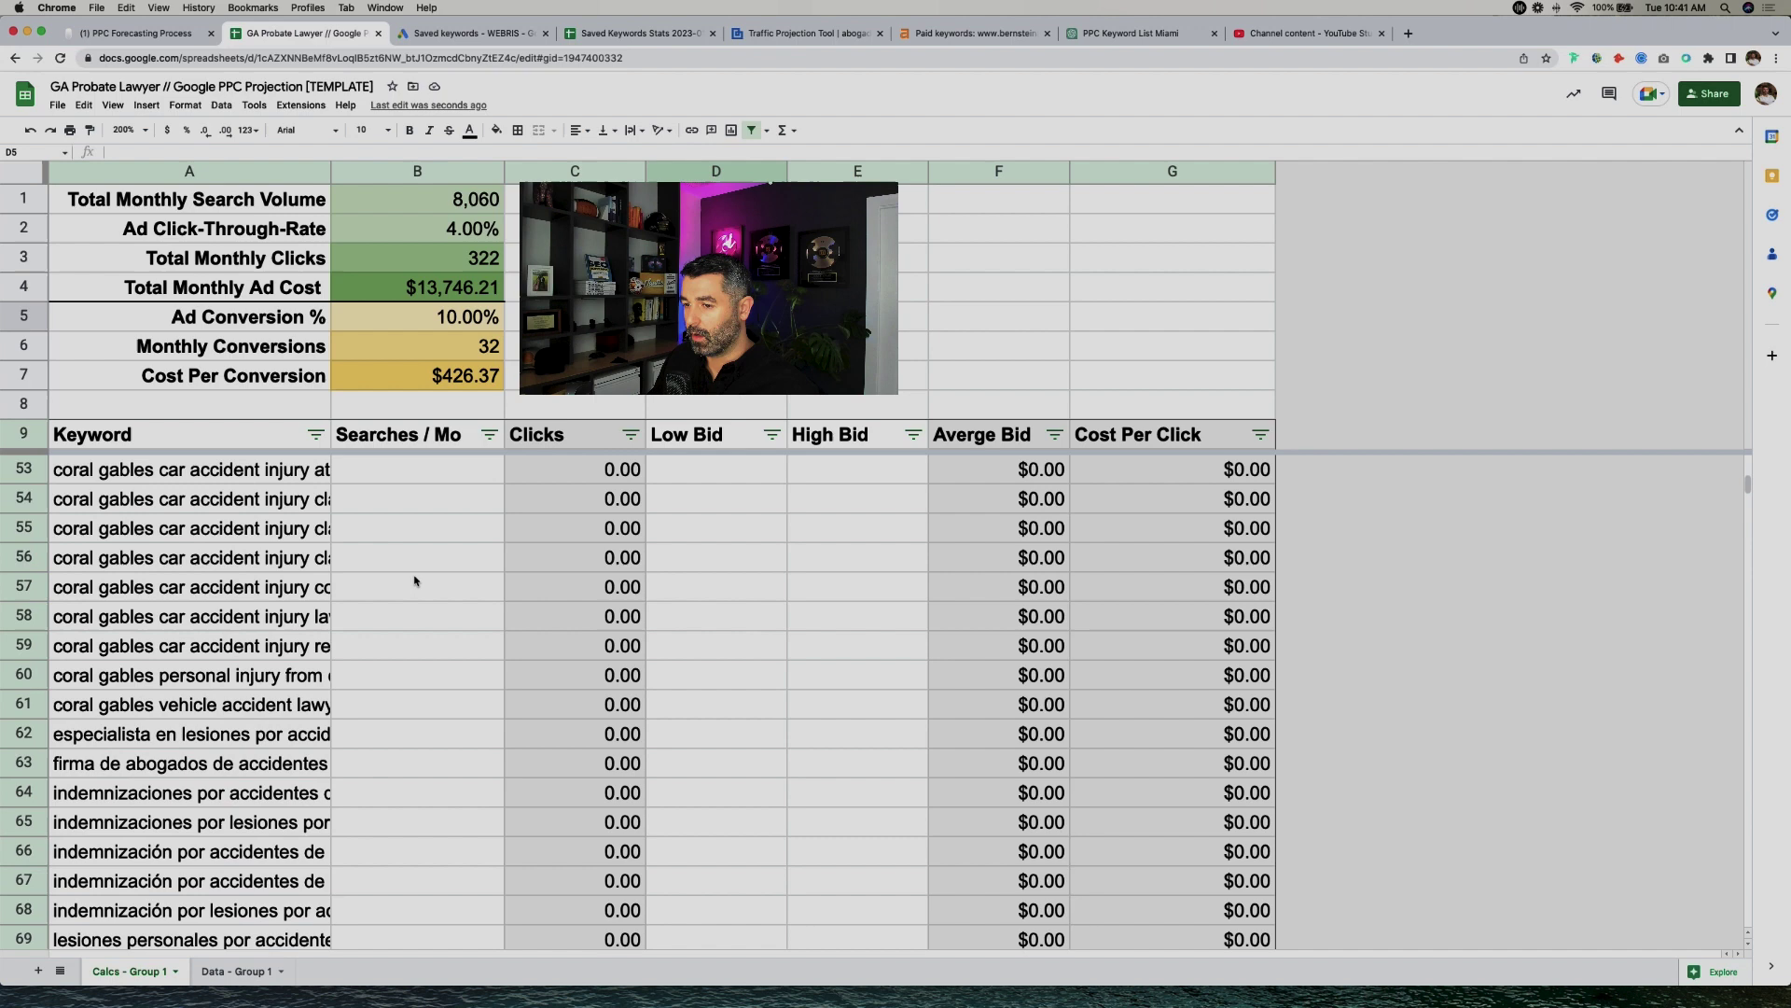
scroll(416, 581, "down", 8)
scroll(415, 583, "up", 20)
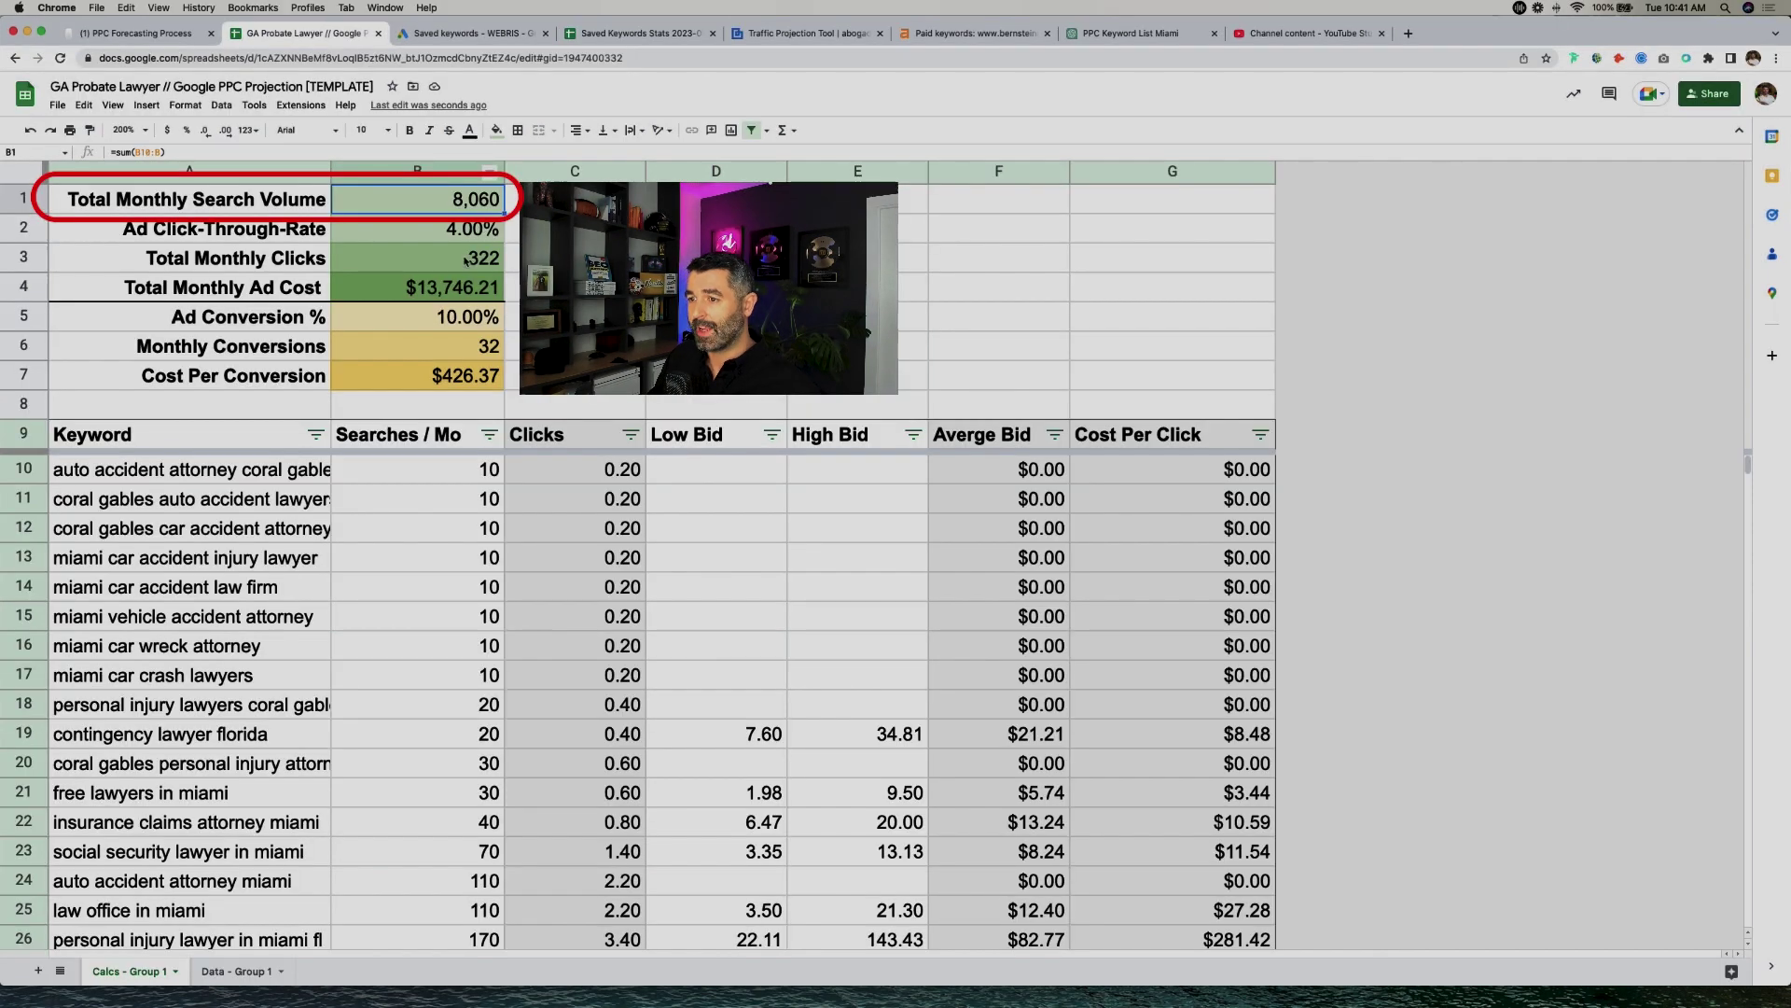
left_click(486, 234)
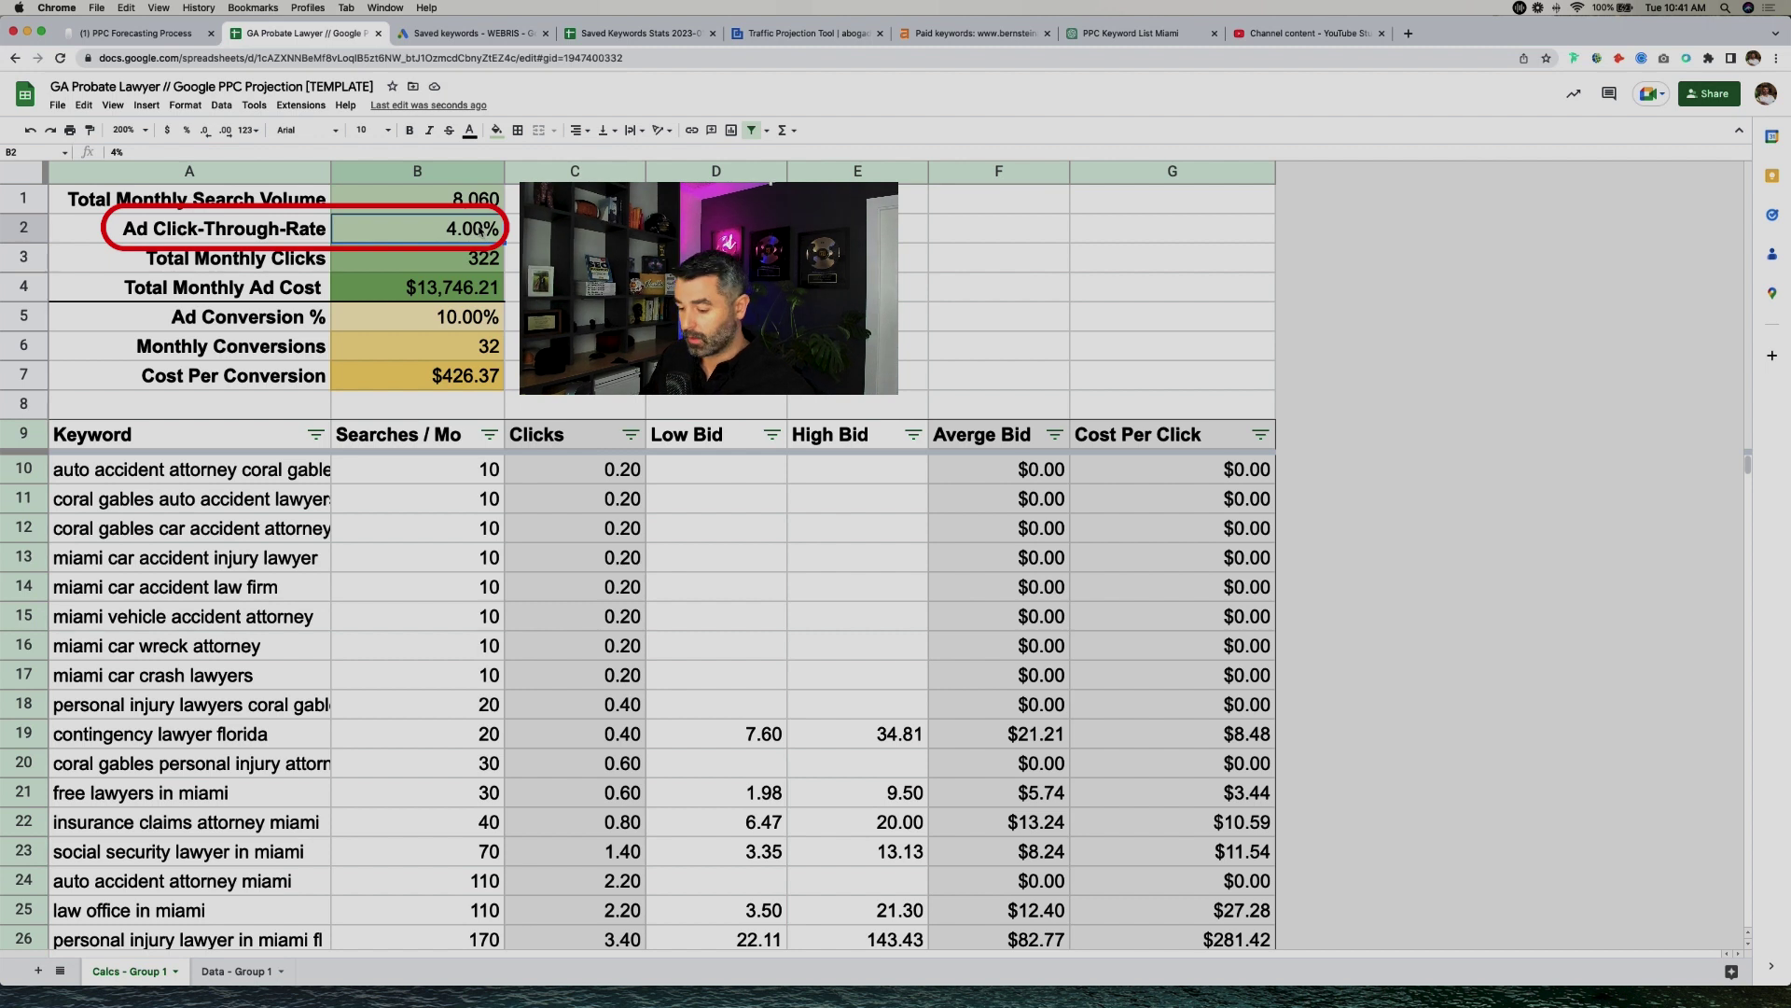
type("2")
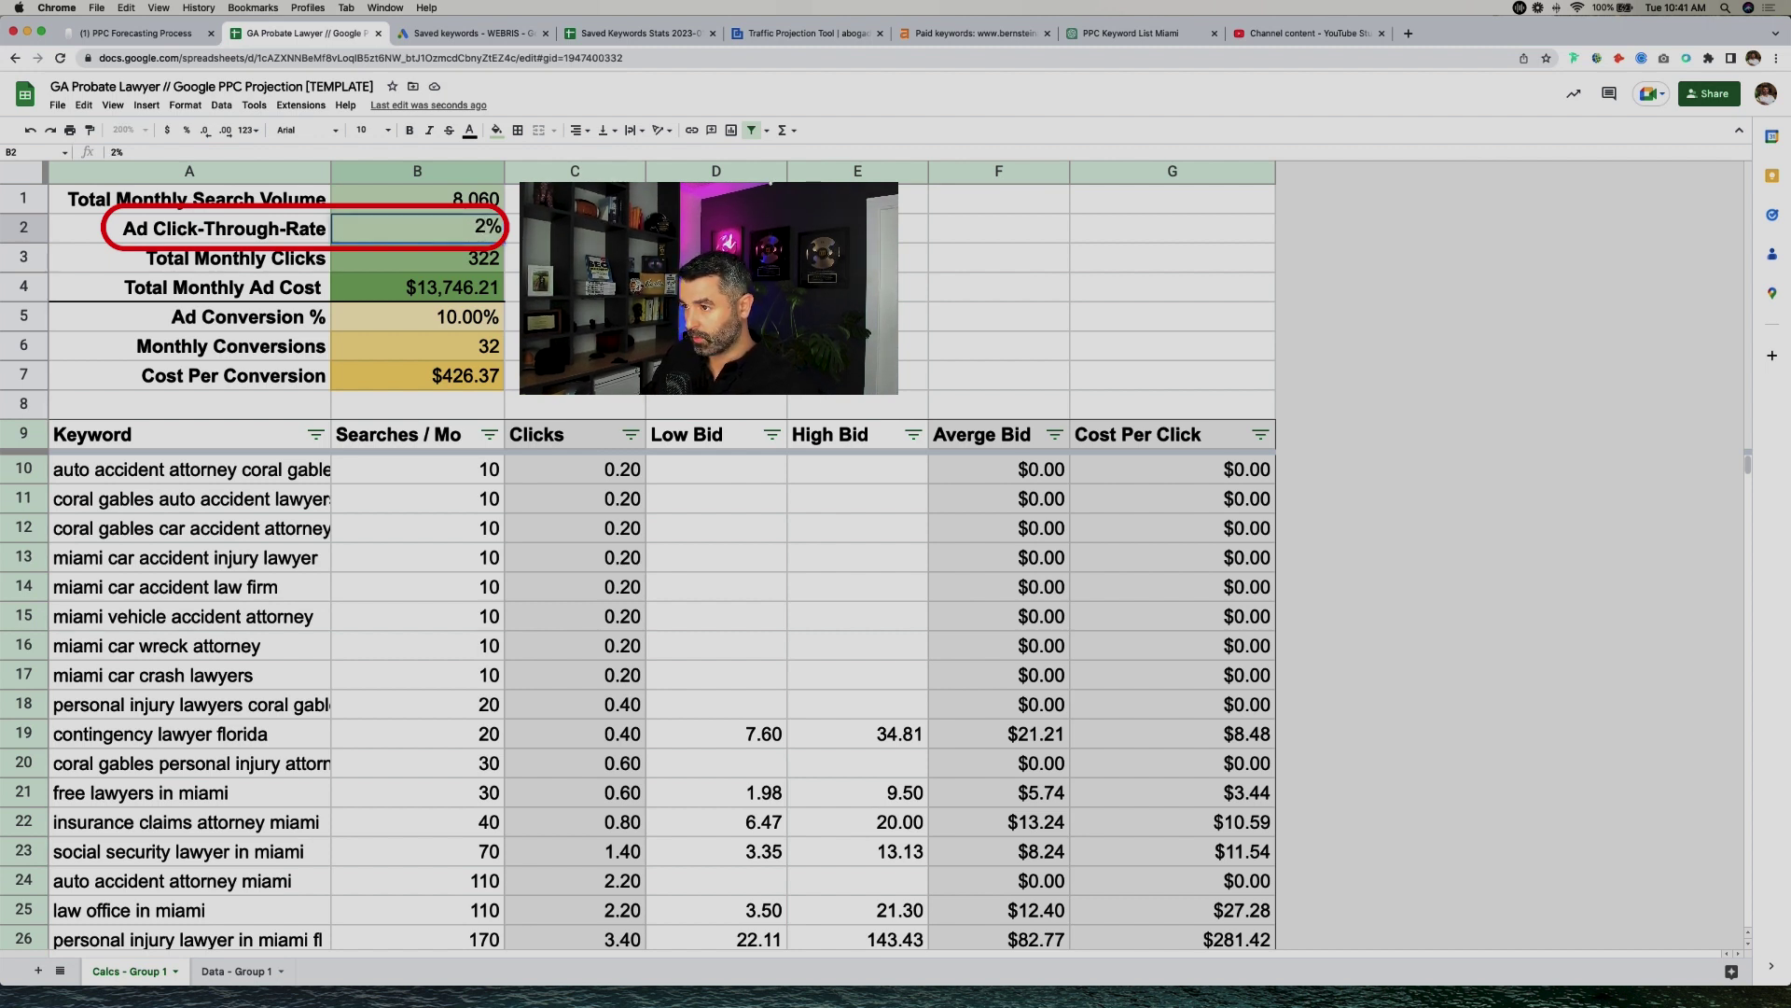
key("Return")
type("4")
key("Return")
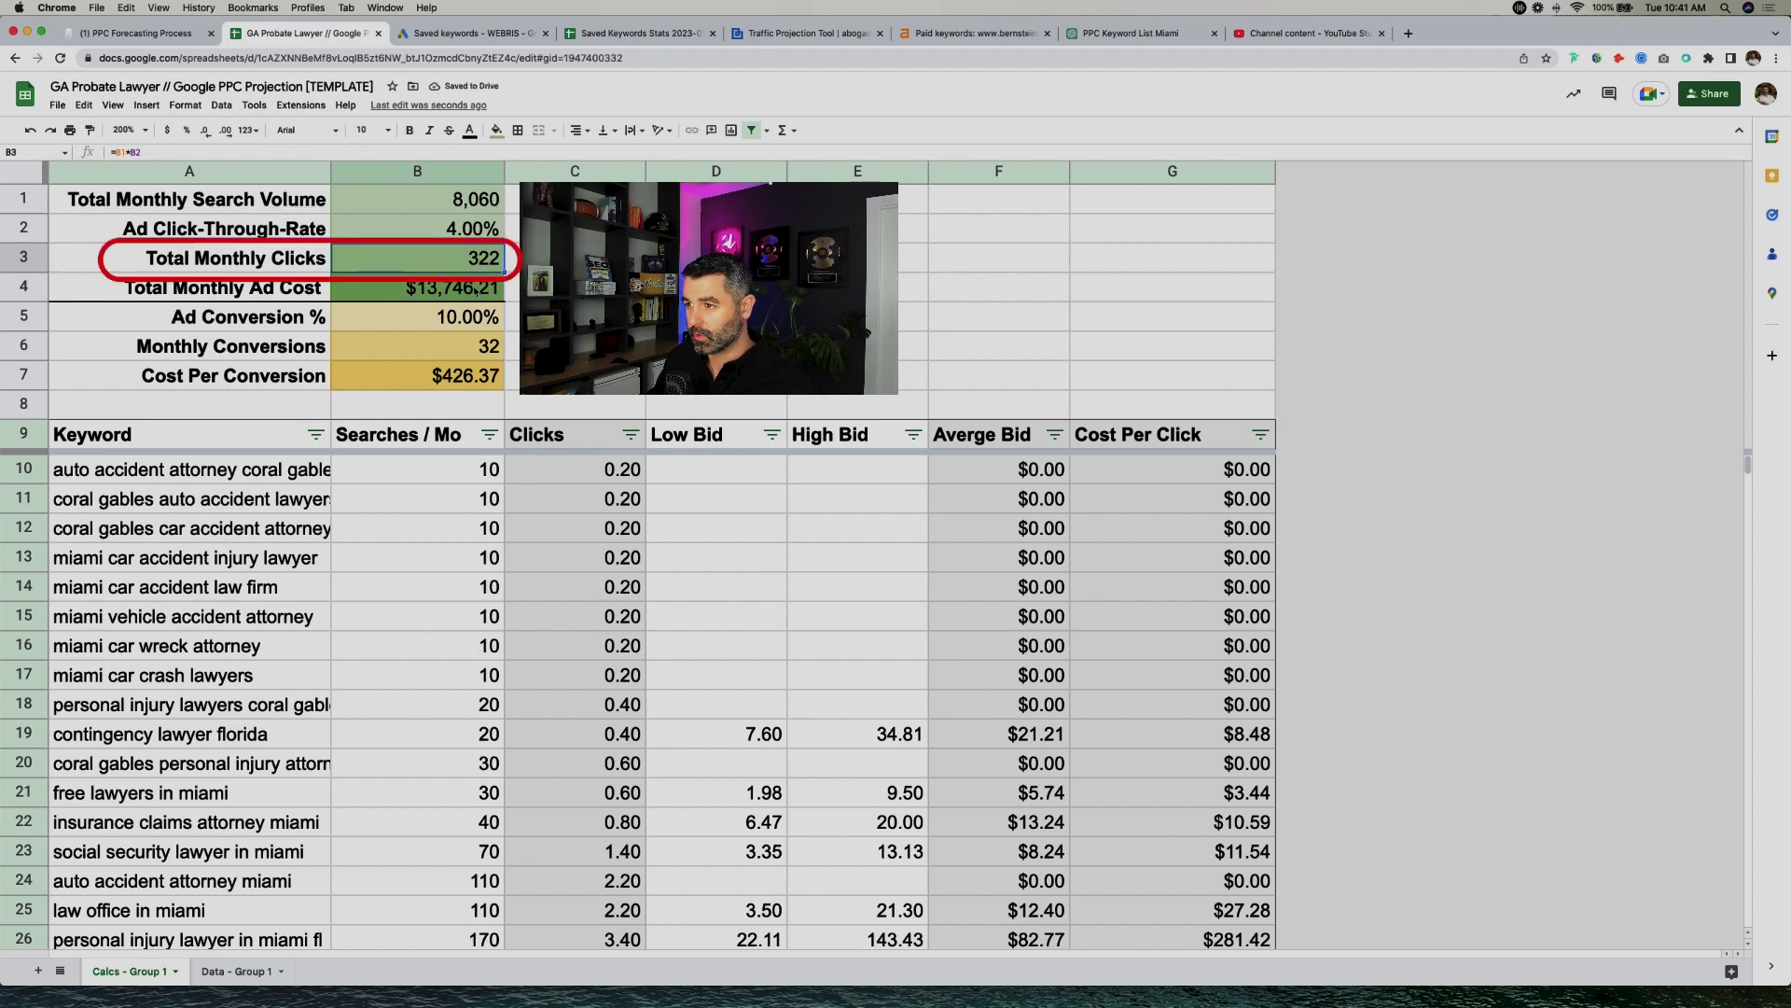
left_click(452, 299)
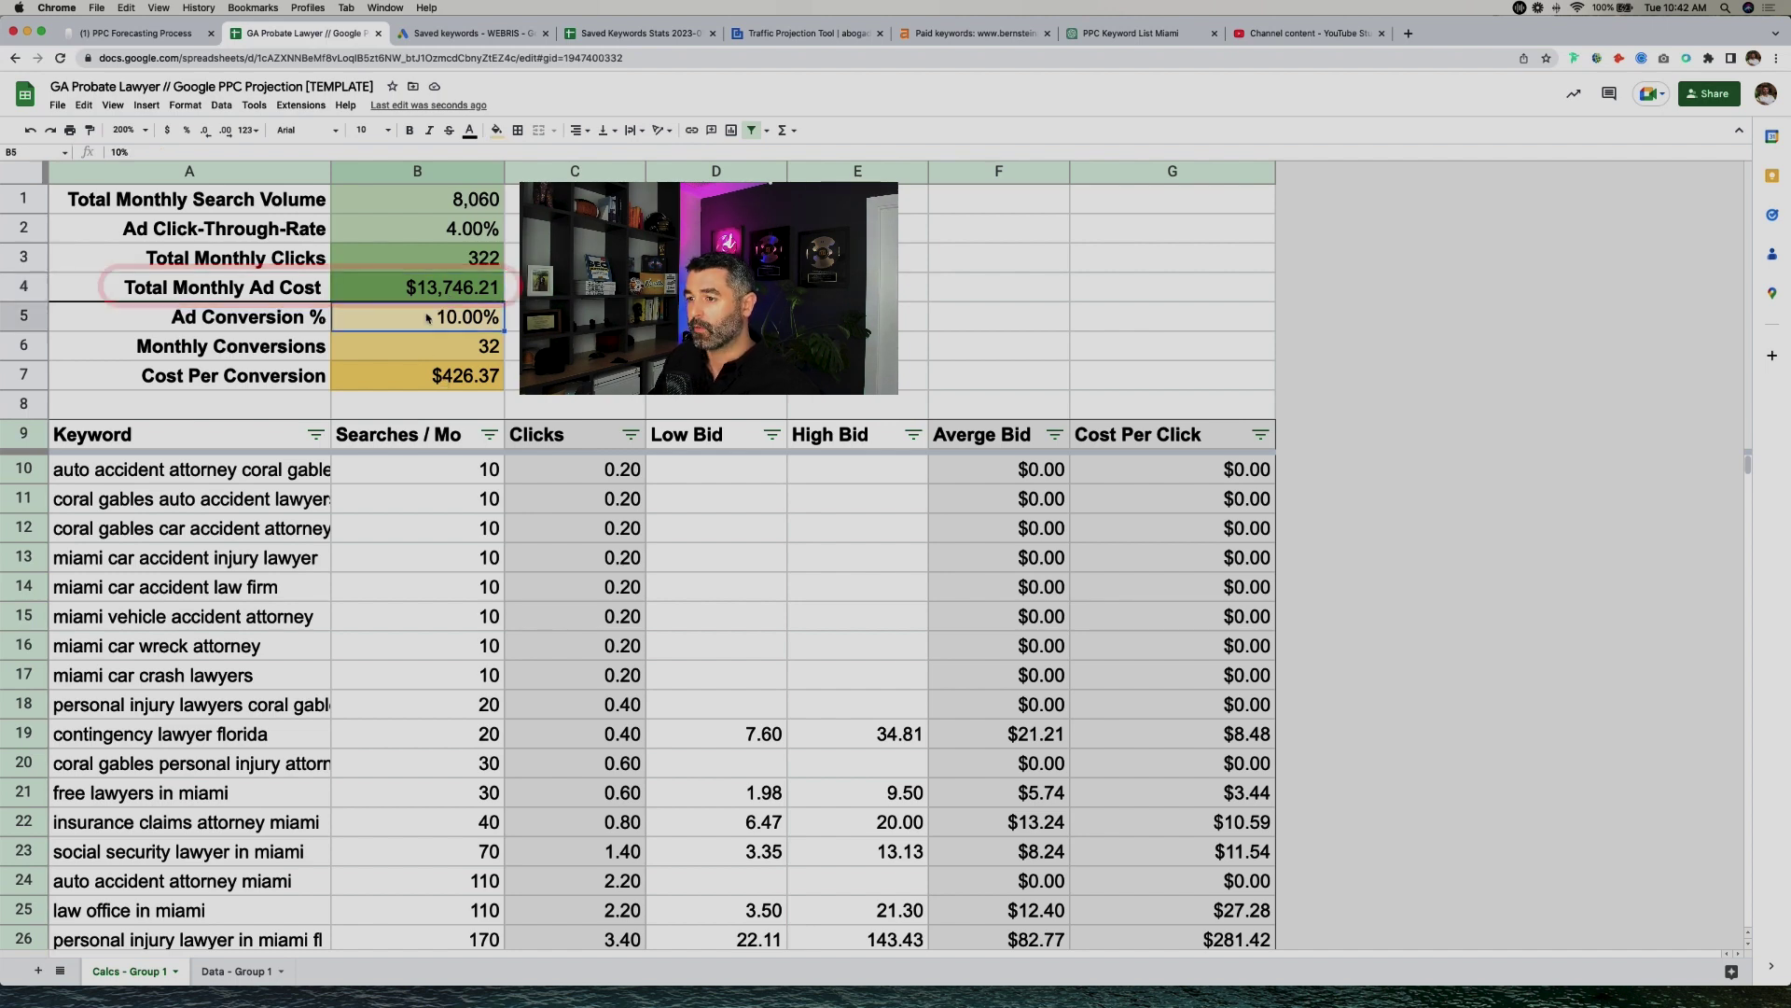
left_click_drag(438, 199, 445, 300)
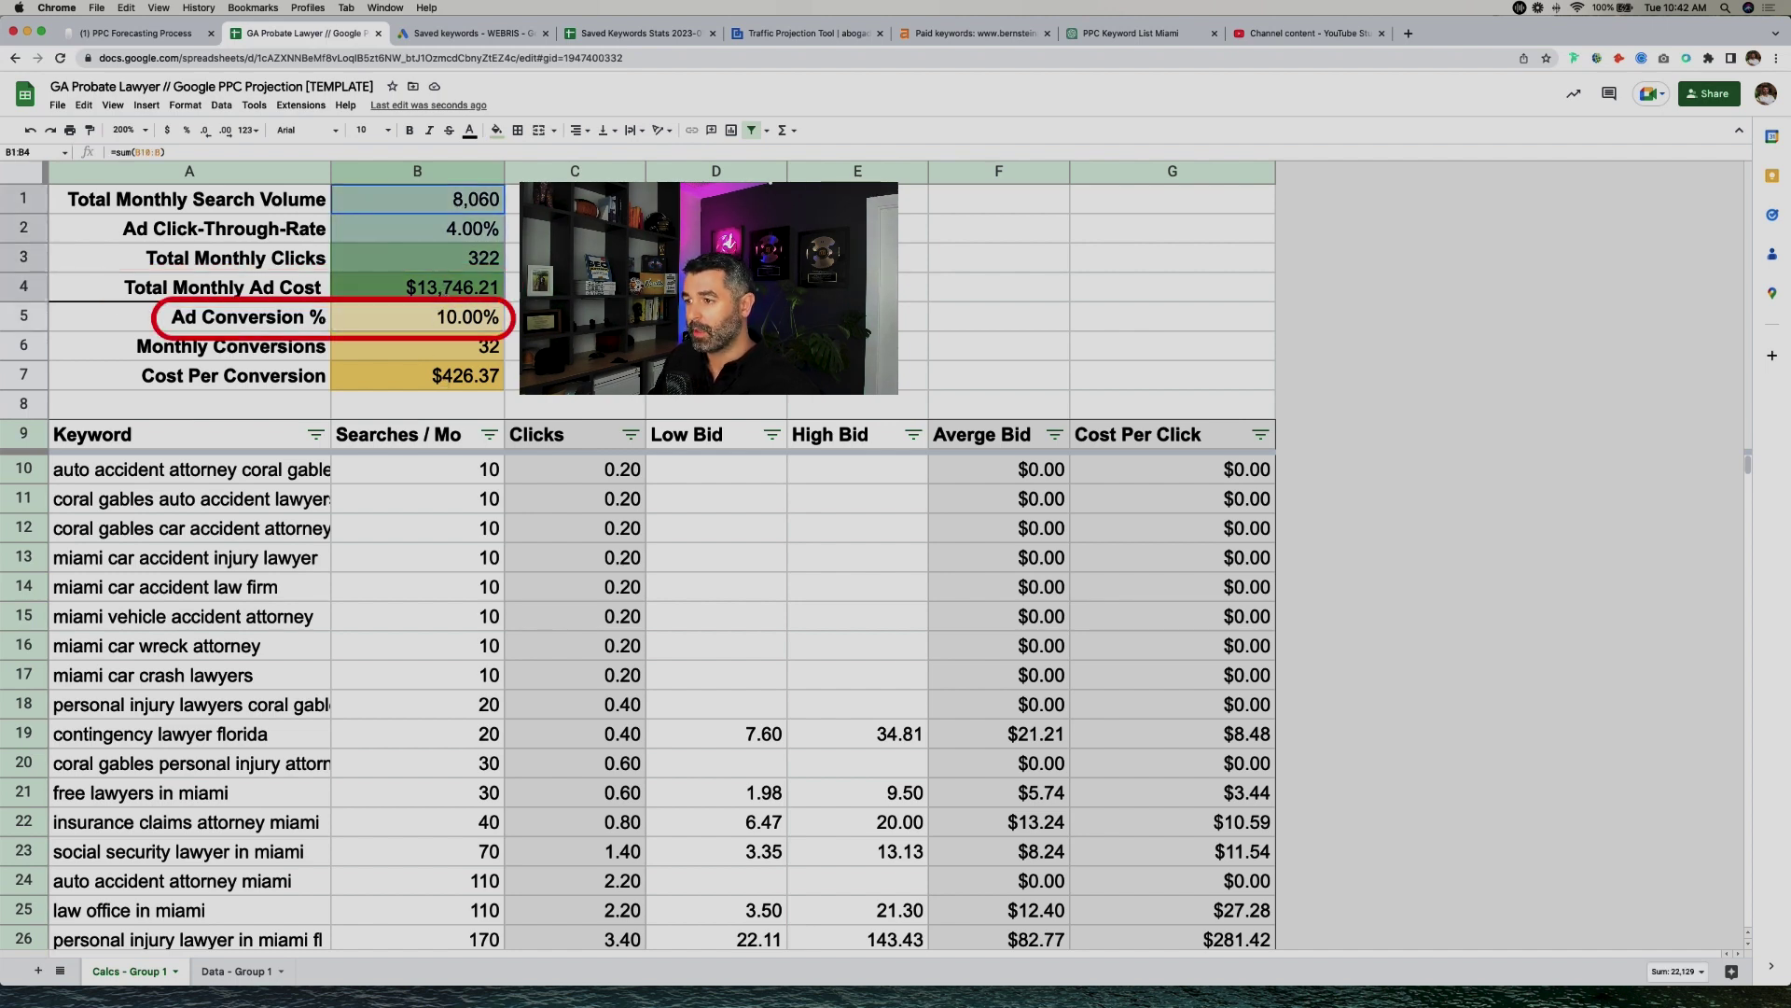
left_click(457, 327)
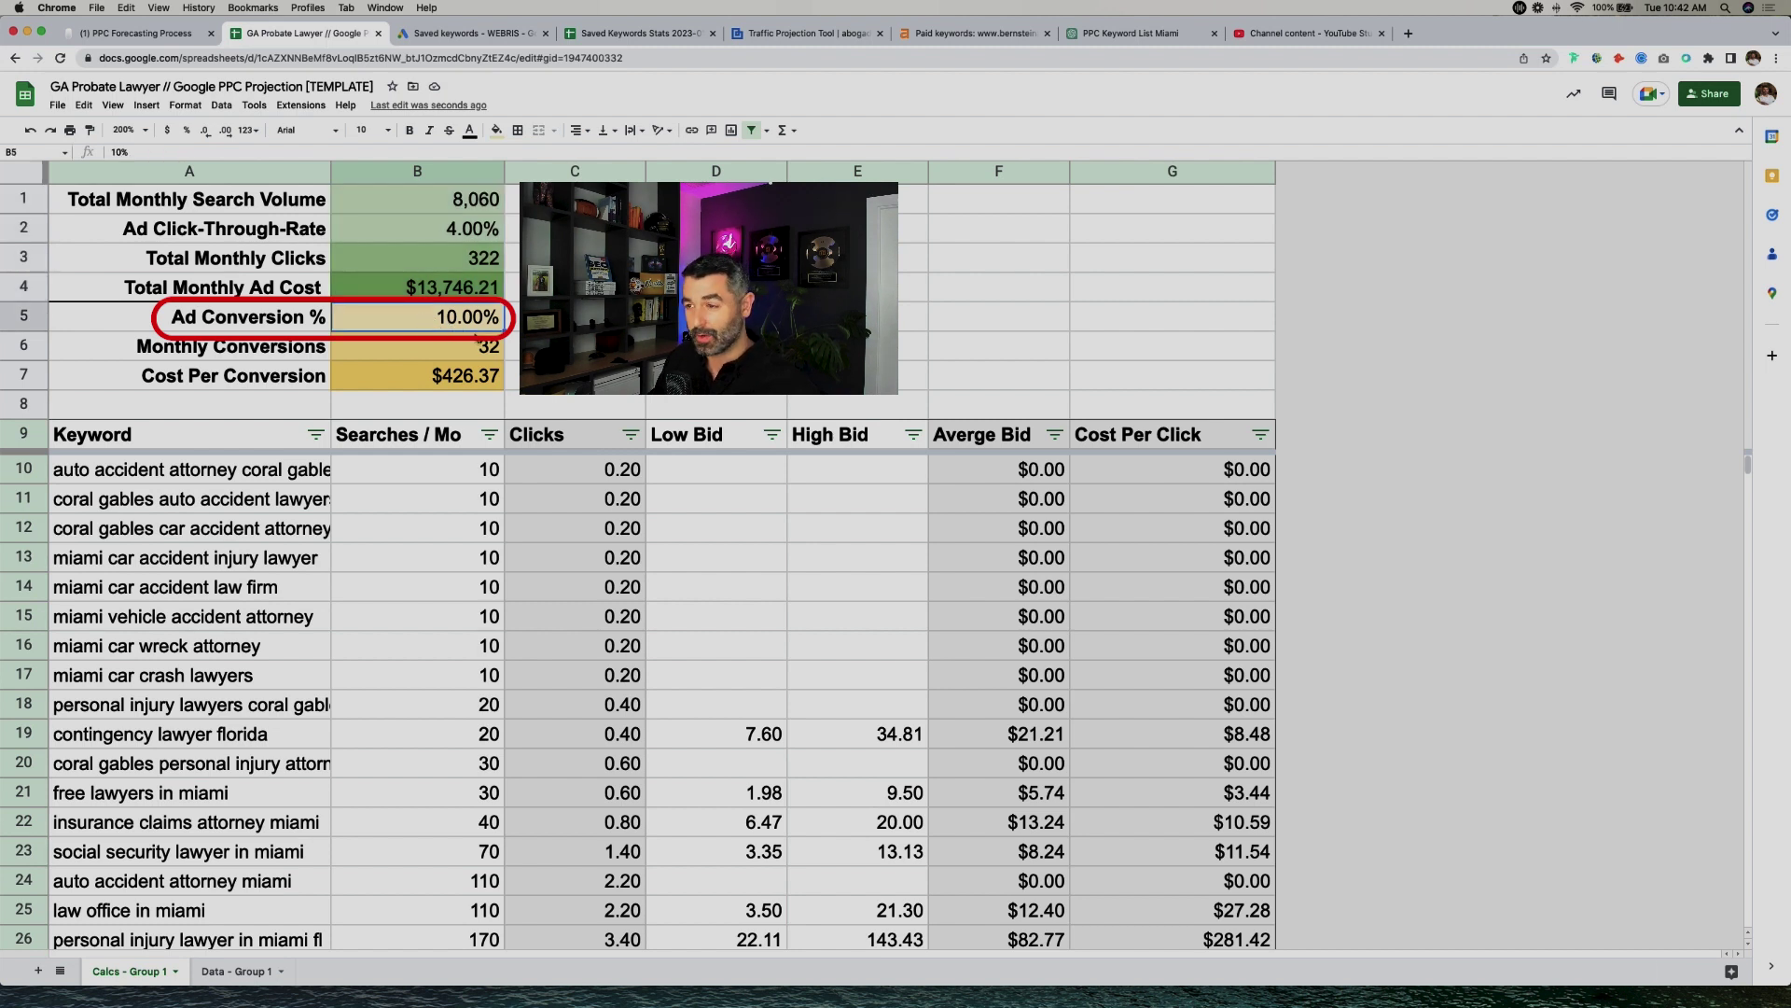
left_click(485, 354)
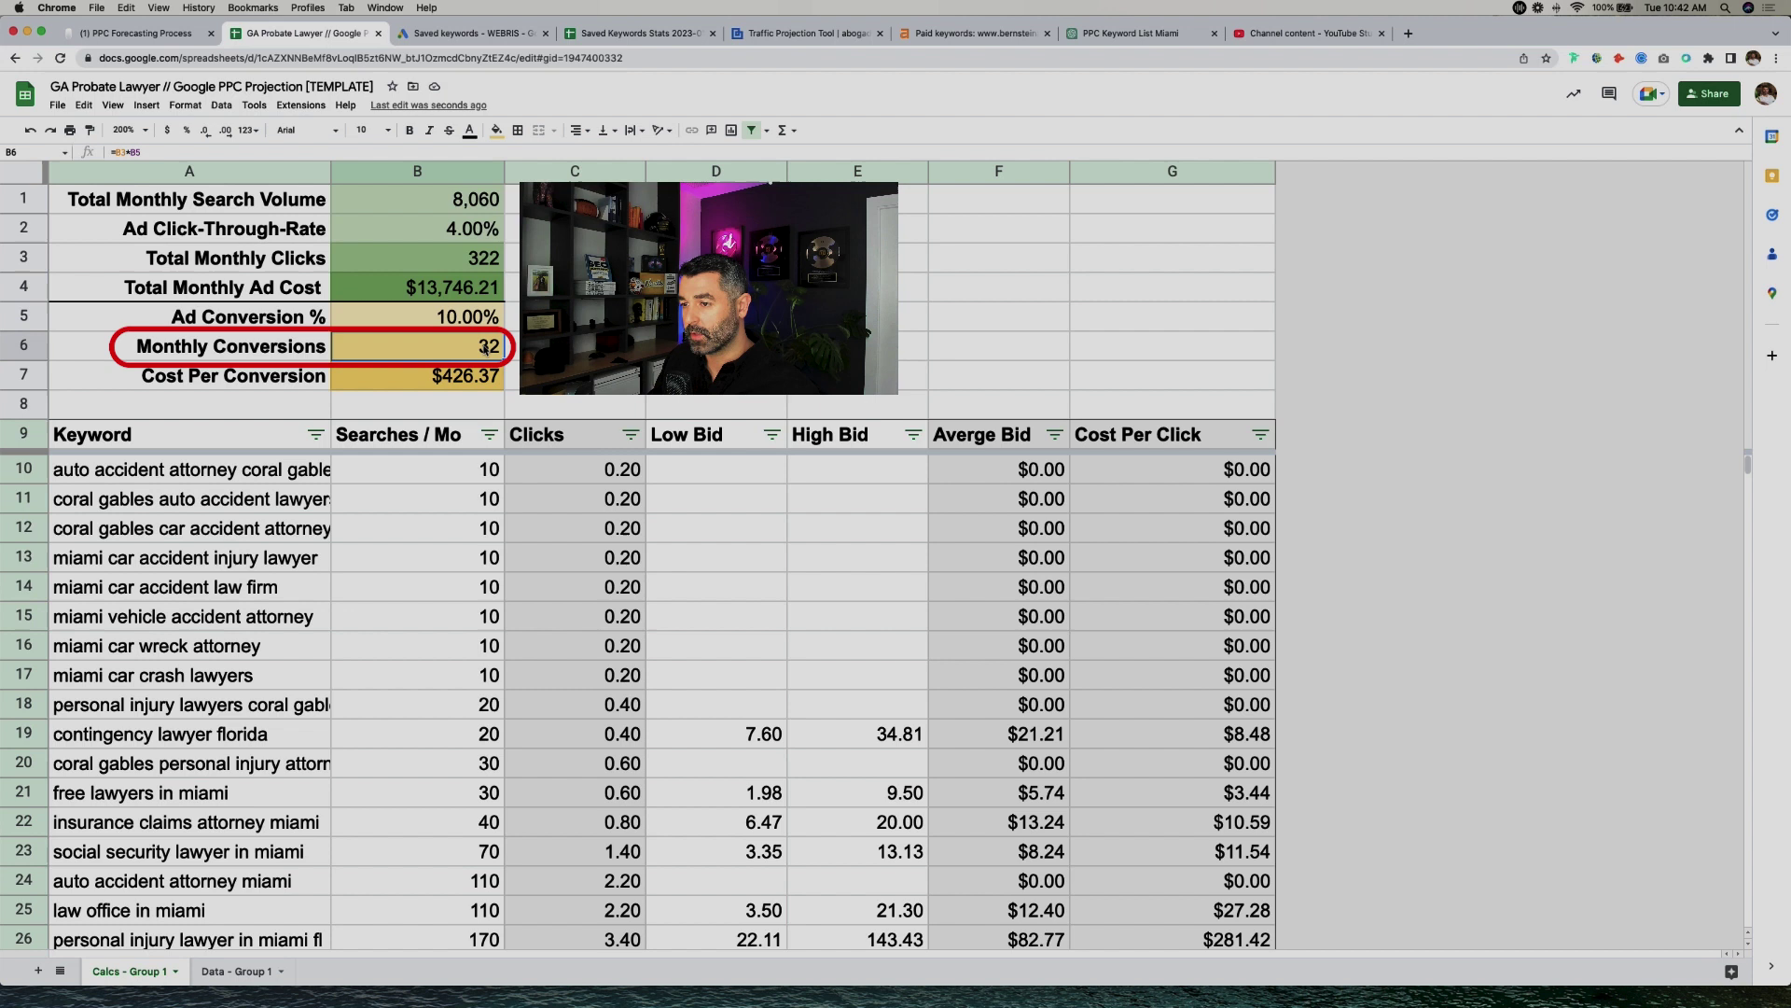
left_click(476, 380)
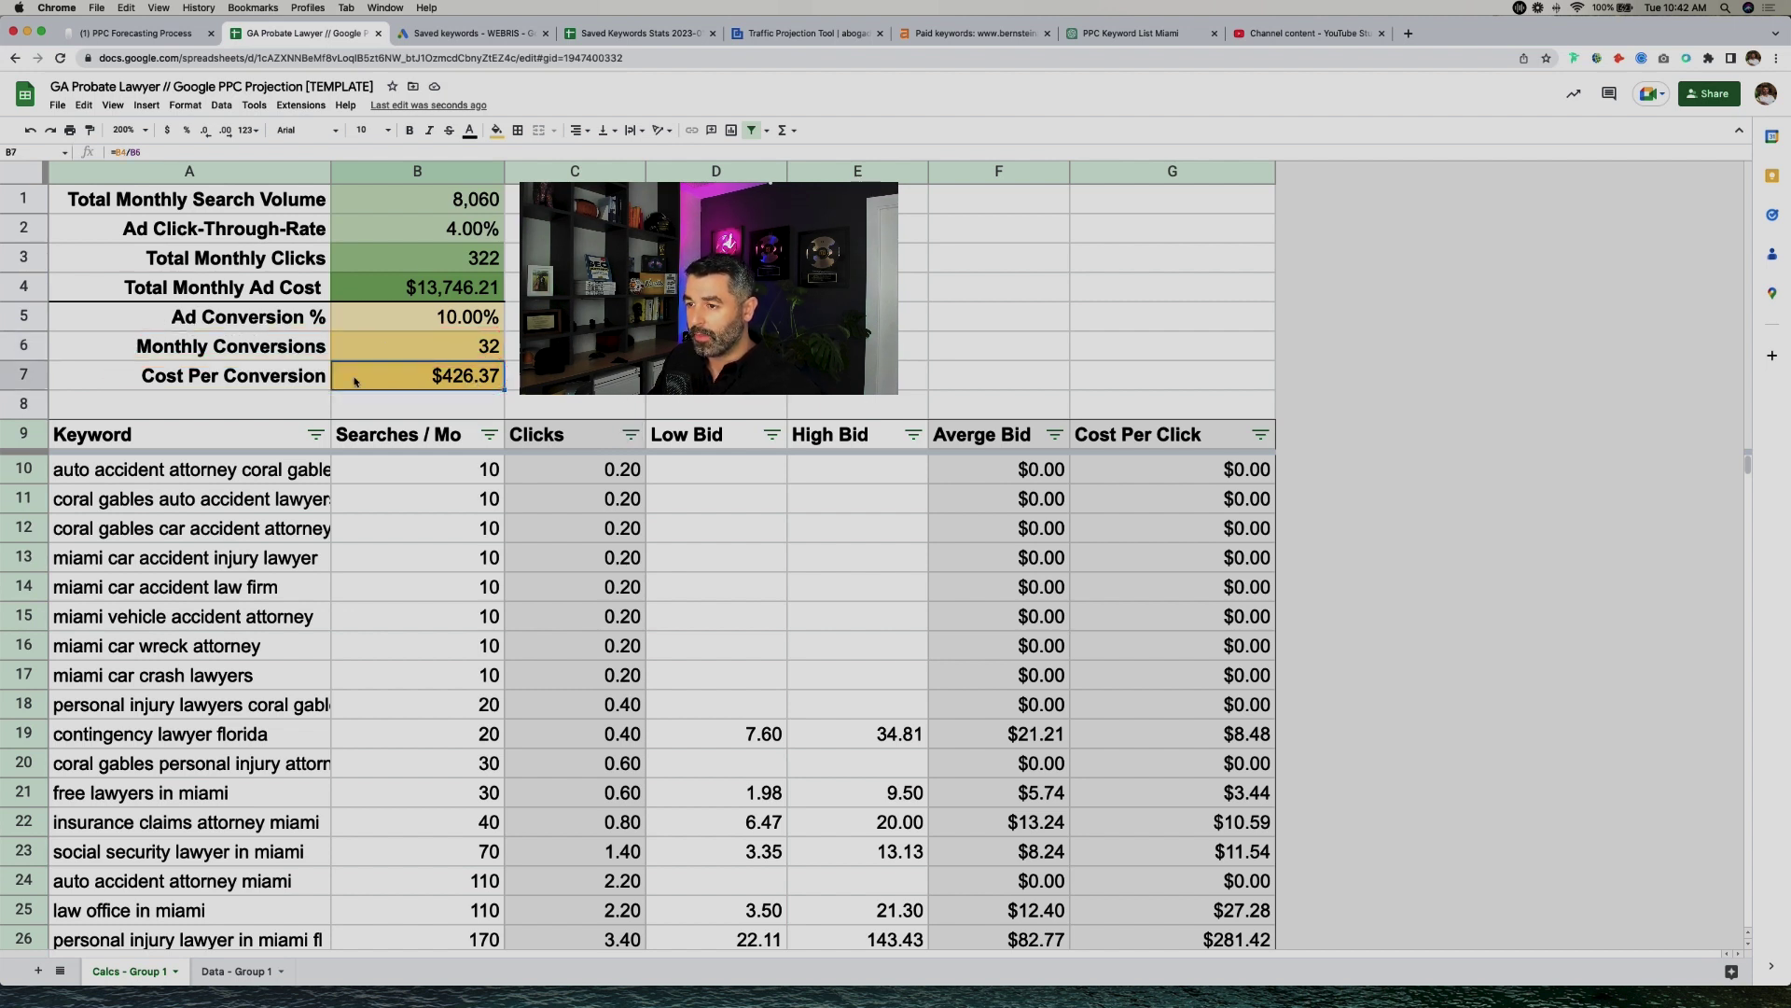
left_click_drag(227, 213, 408, 386)
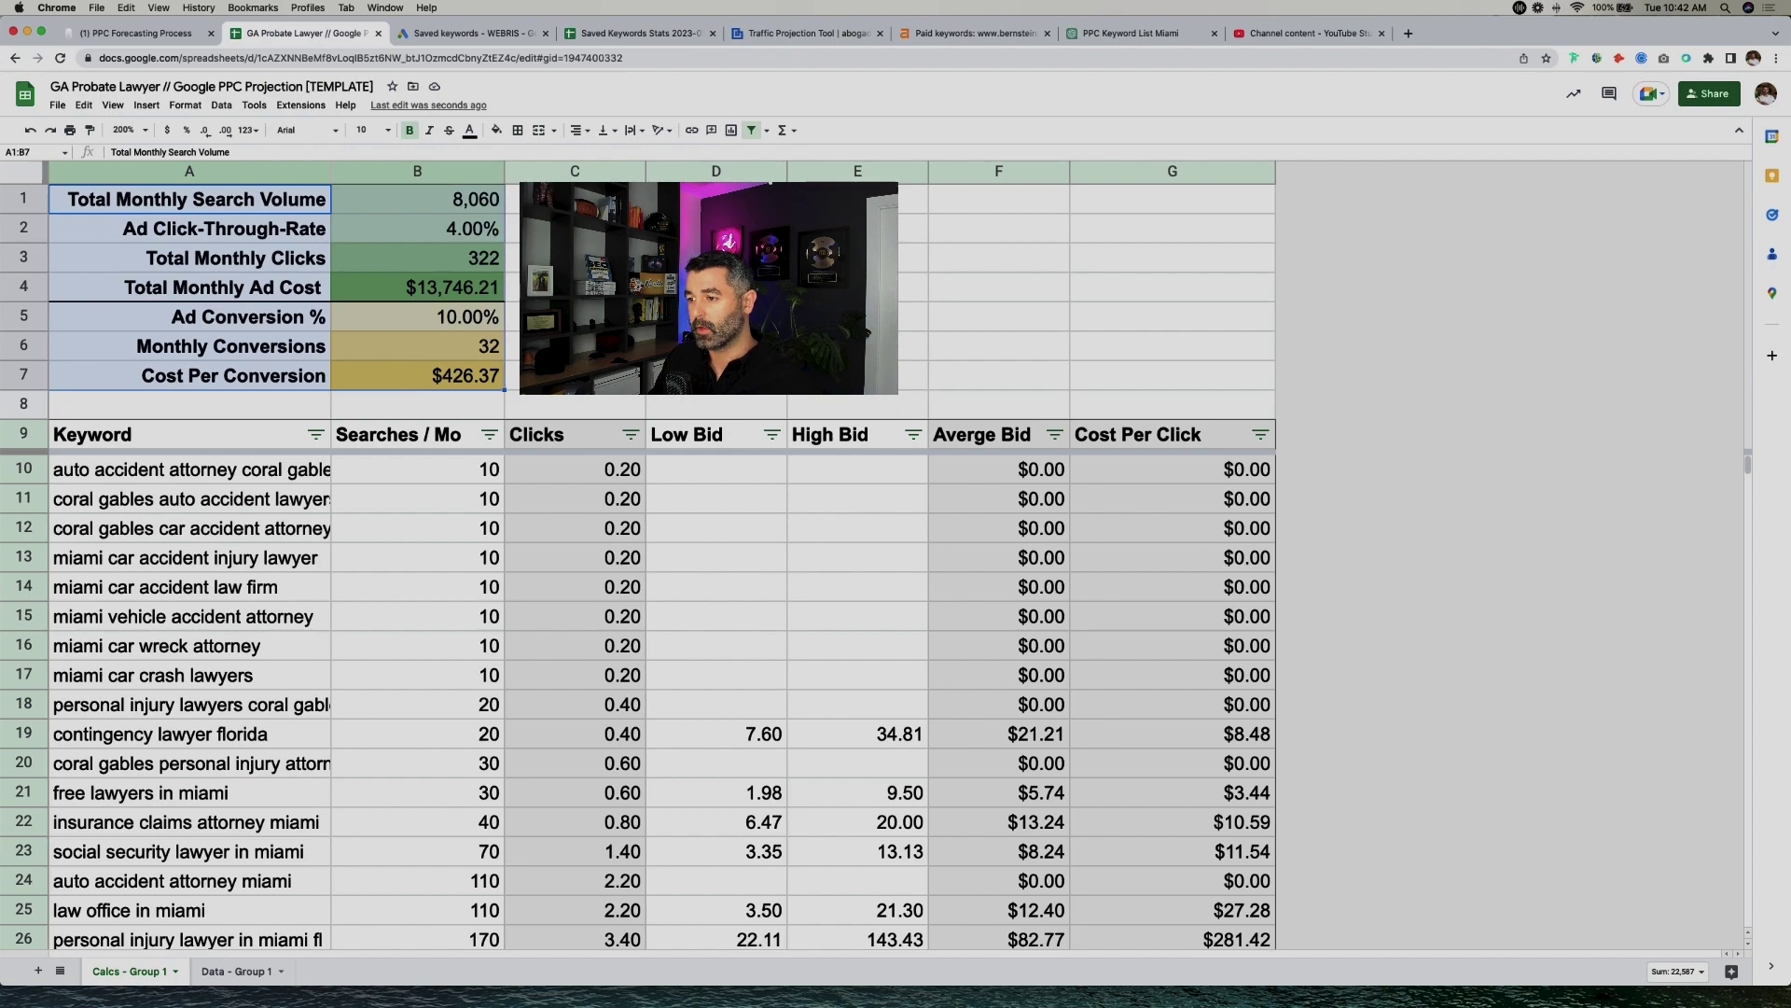
left_click(512, 376)
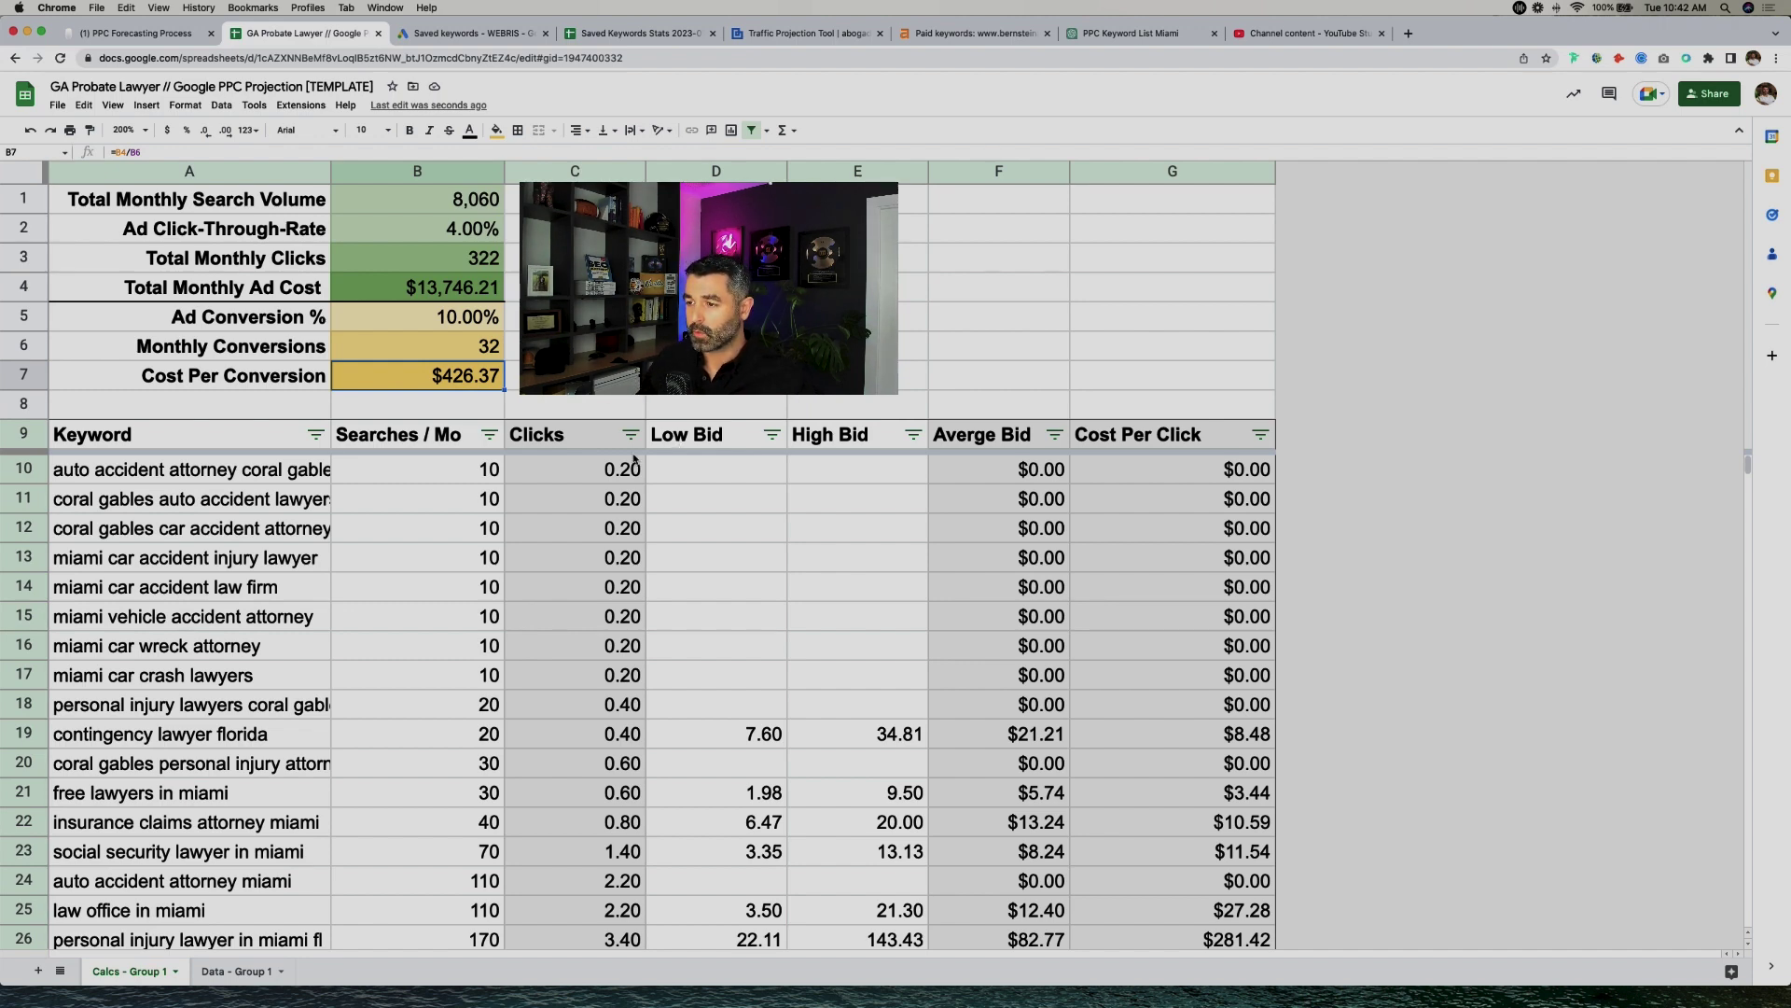
Step: Select row 32, 'car accident lawyers in miami': 1,900 searches, $5,929.52 projected cost
scroll(1073, 508, "down", 5)
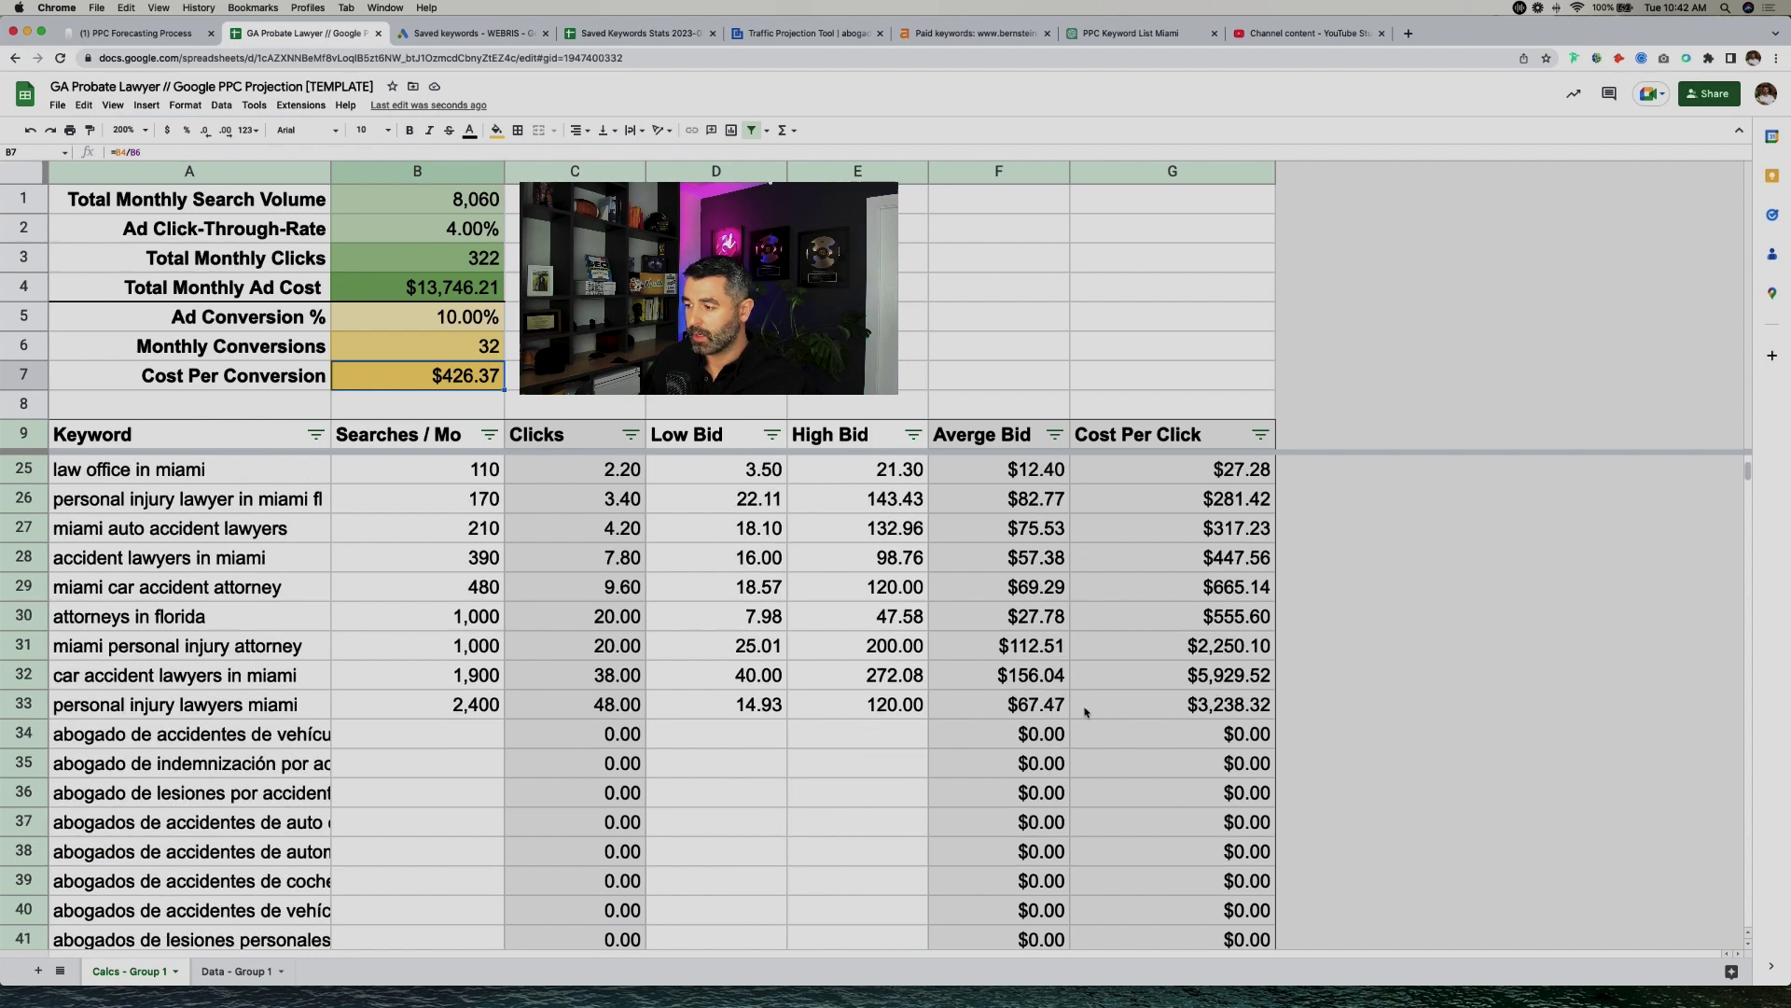
left_click(7, 675)
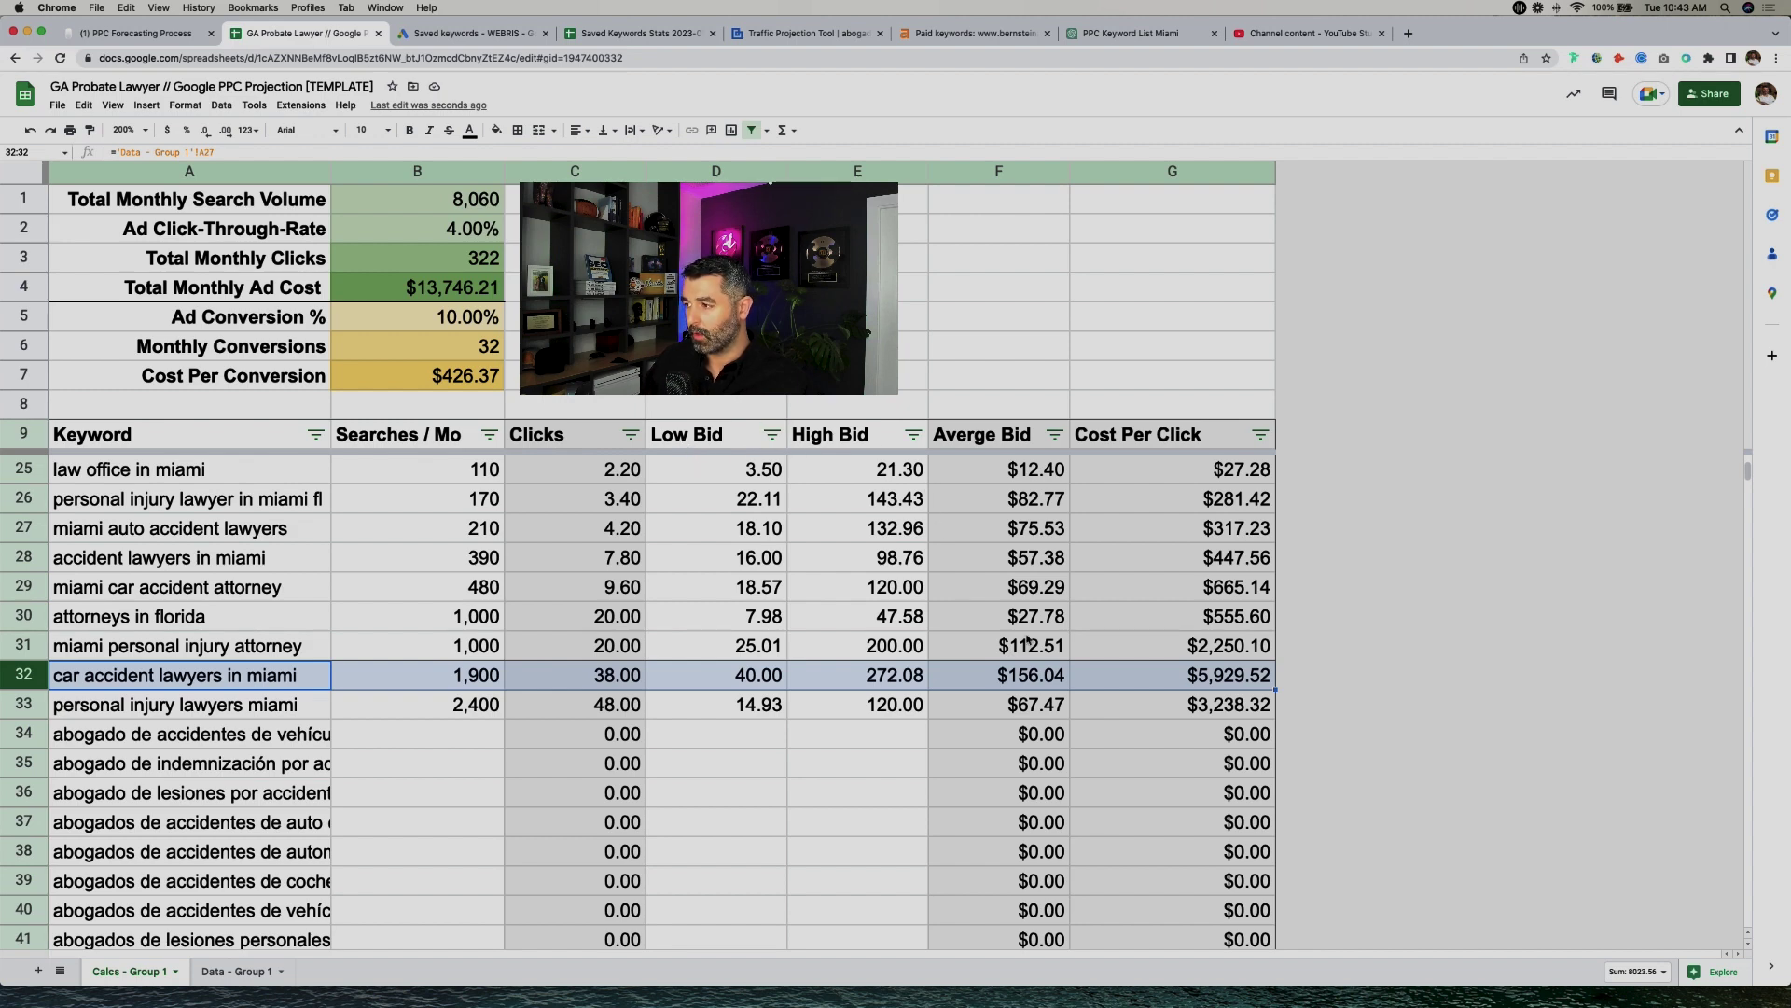
scroll(994, 722, "down", 1)
scroll(1020, 669, "up", 8)
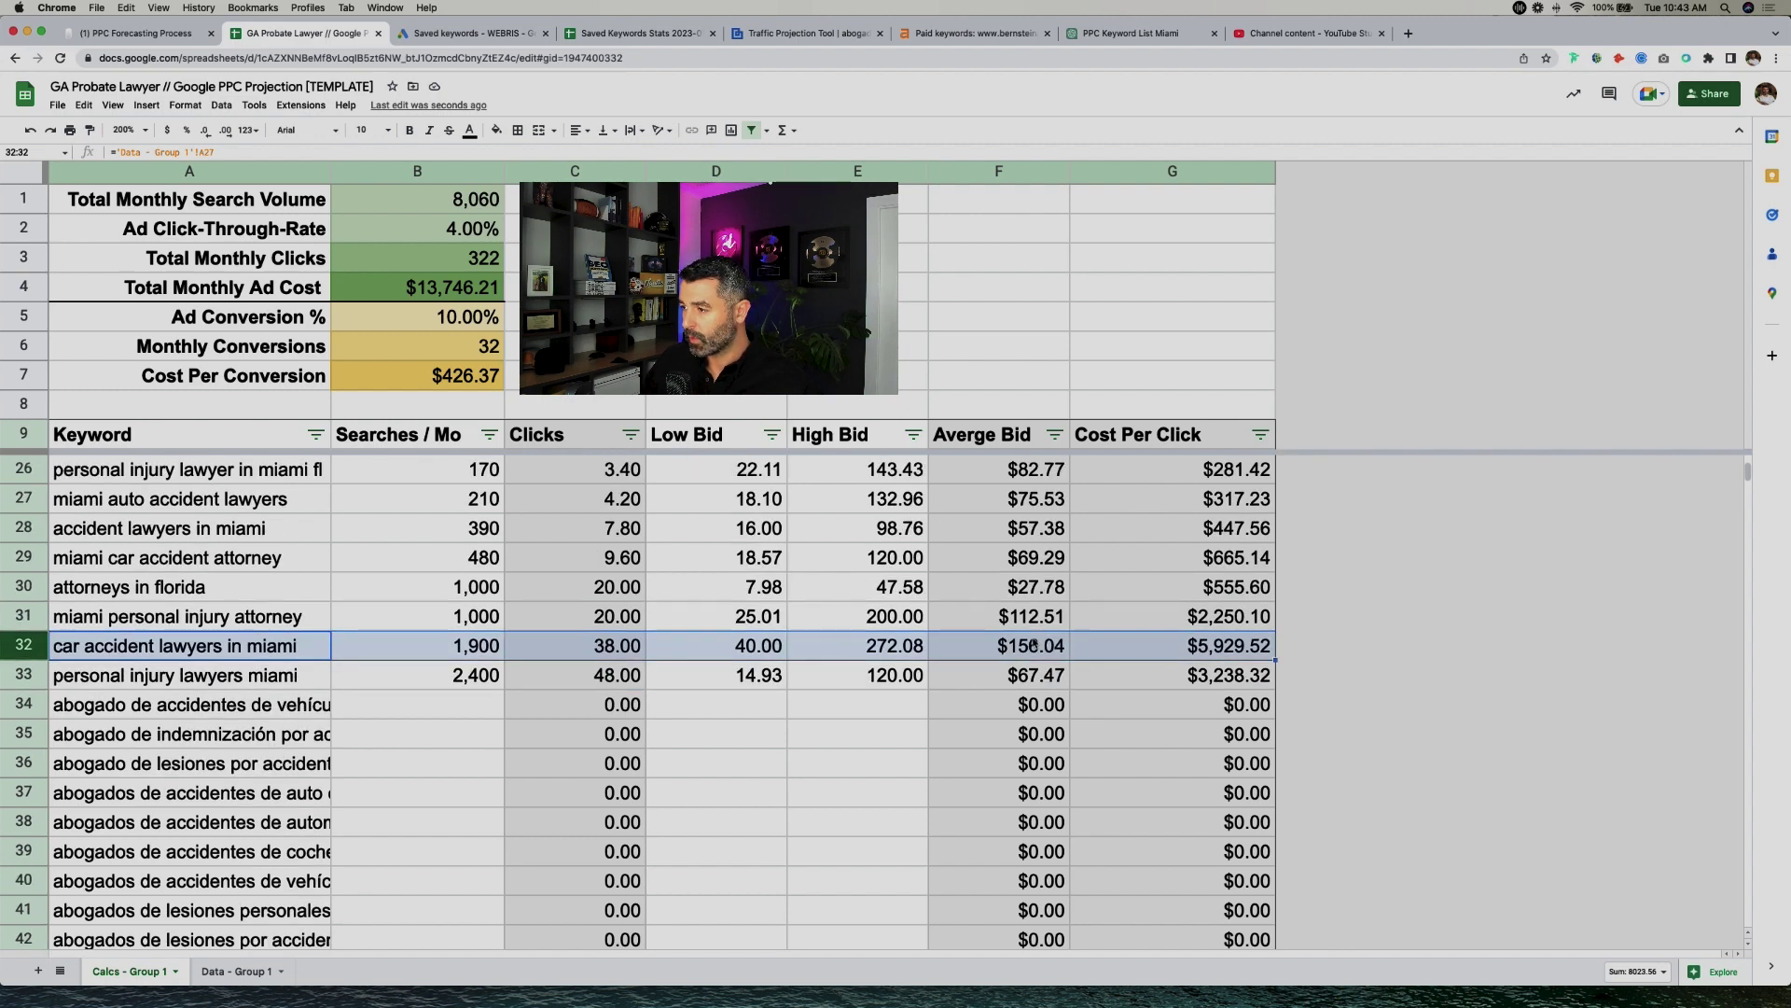
scroll(1066, 716, "down", 7)
scroll(1067, 715, "down", 8)
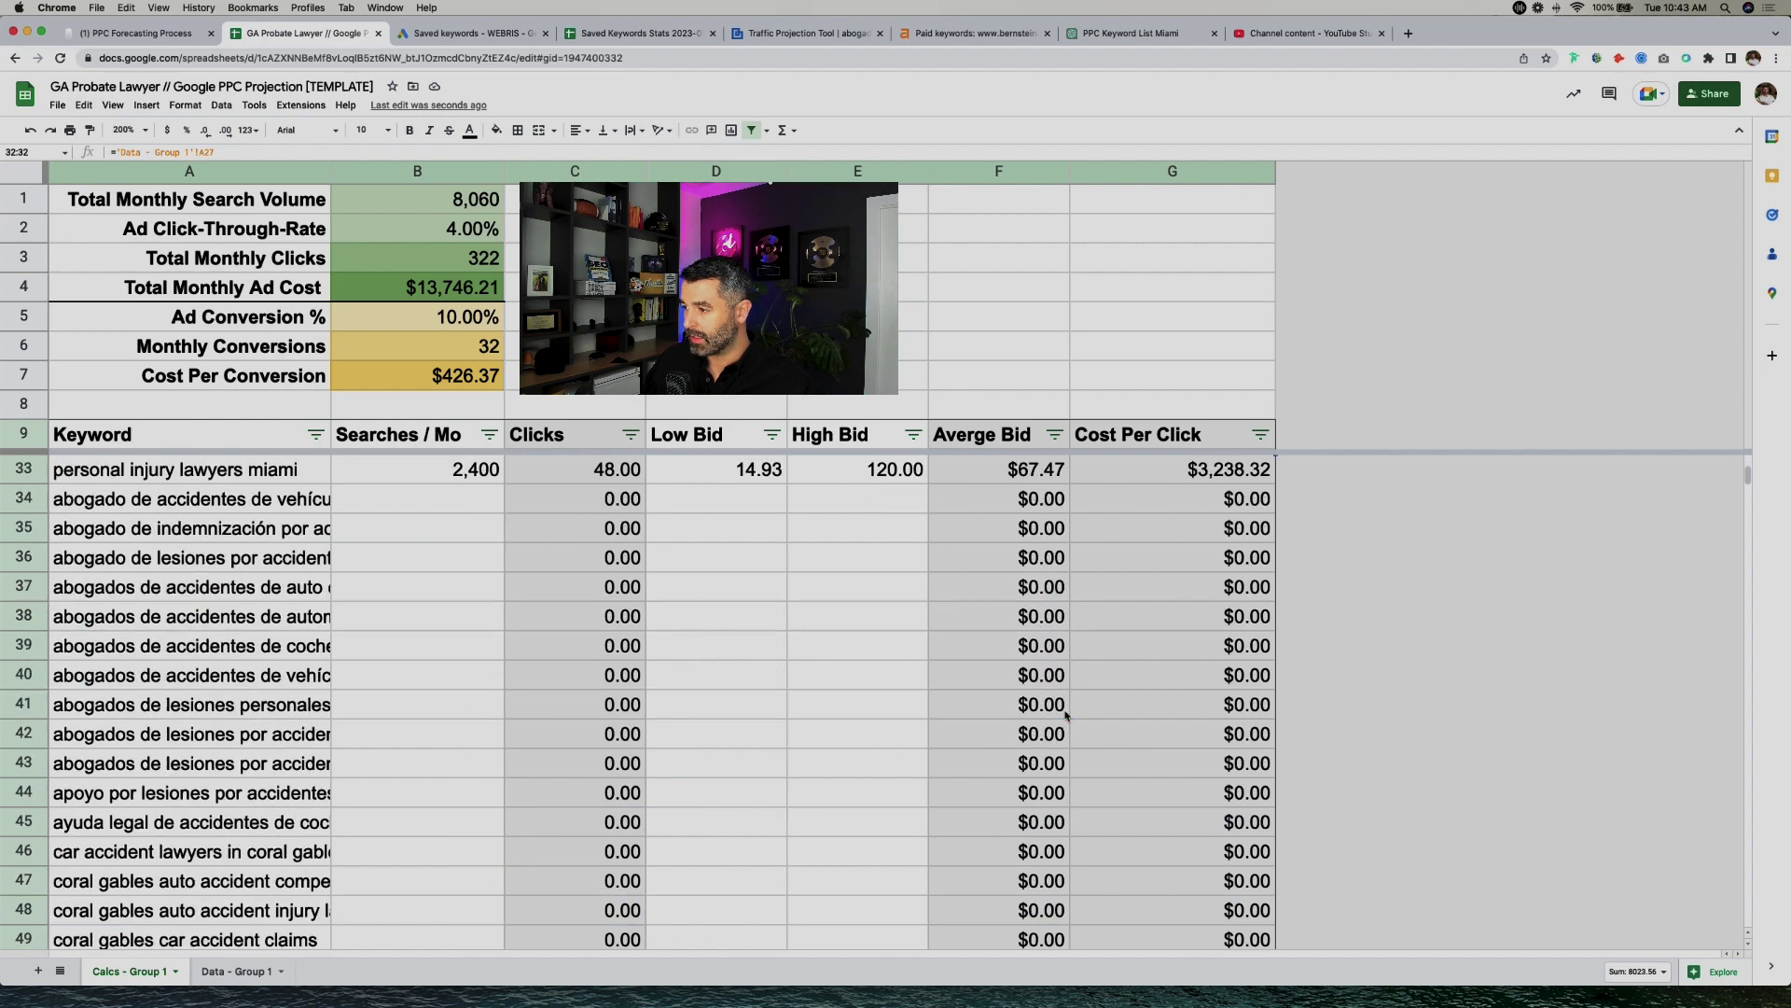
scroll(1066, 716, "up", 16)
scroll(1066, 716, "down", 2)
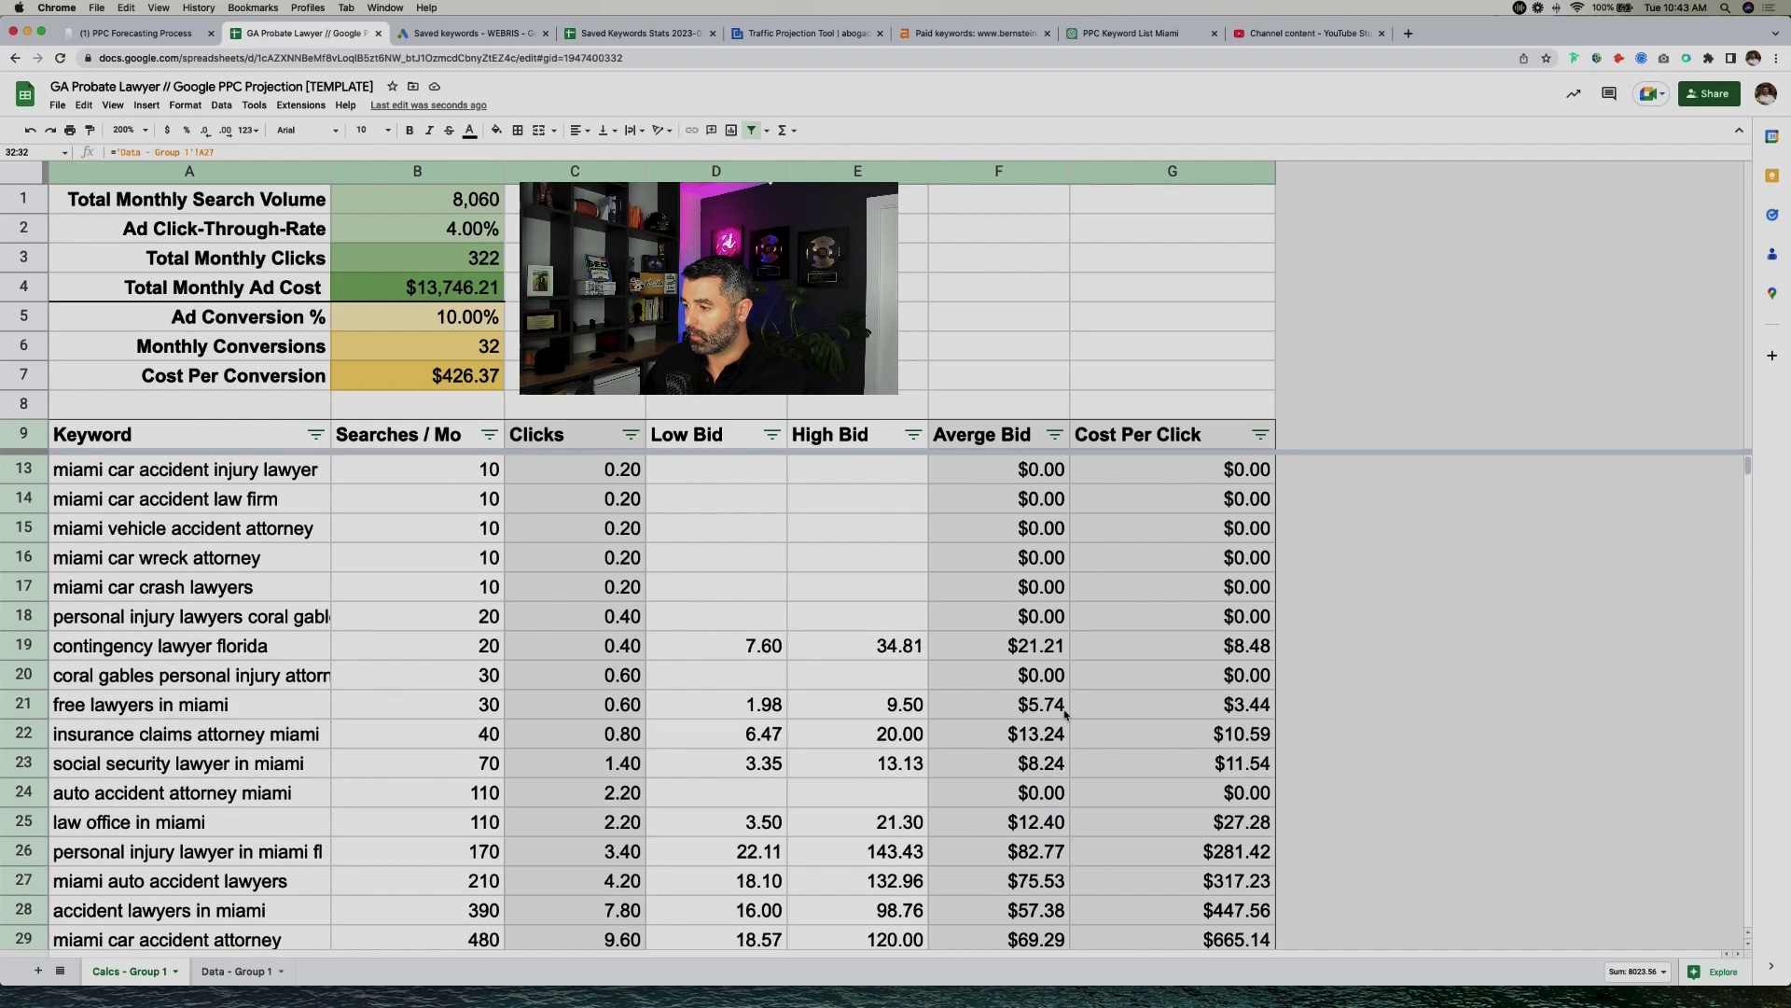
scroll(840, 868, "down", 2)
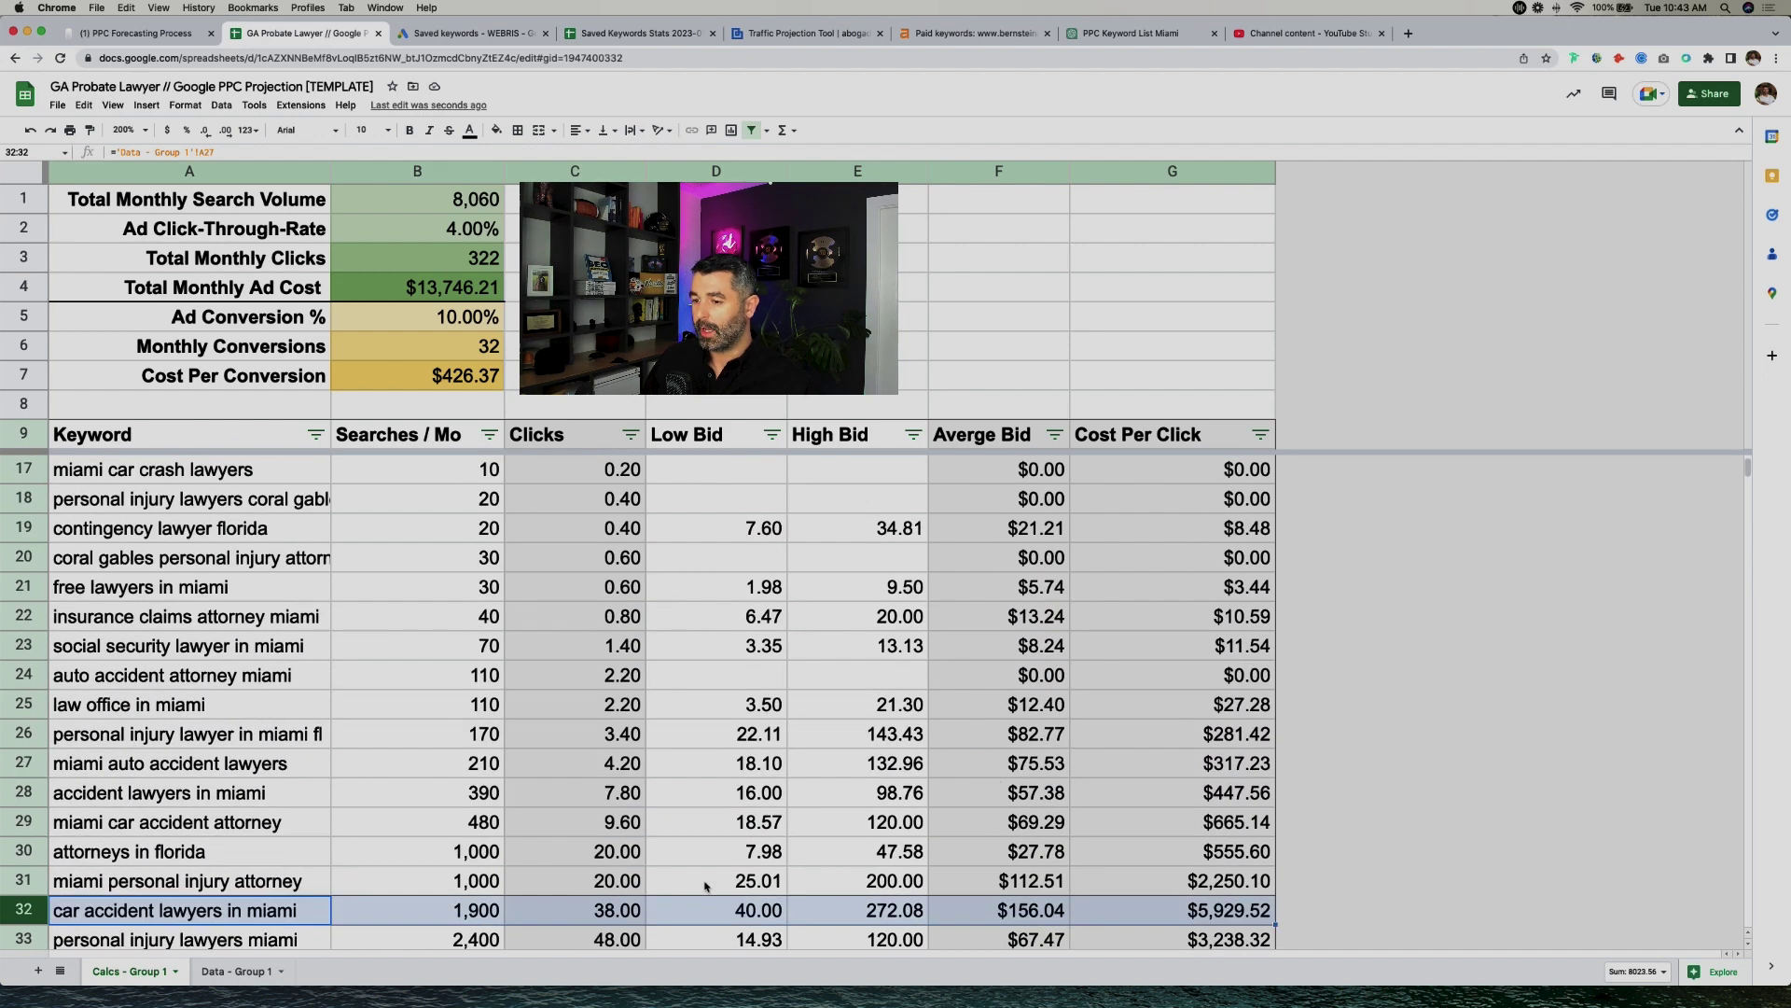